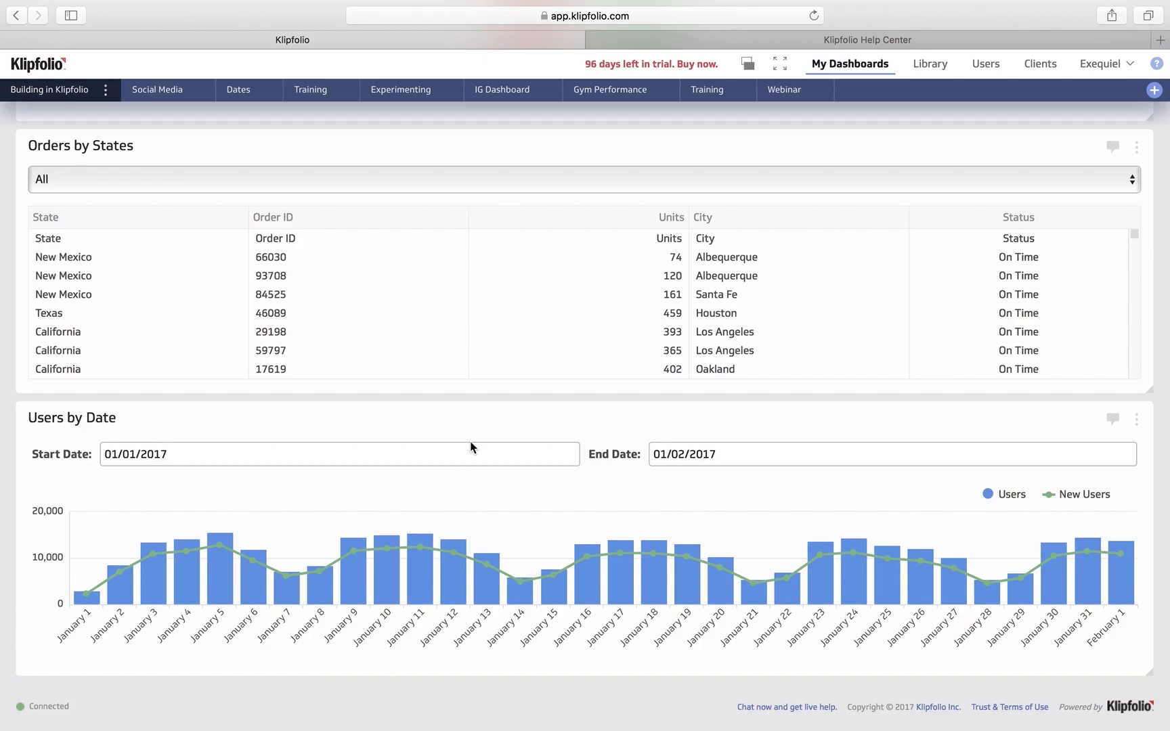
Filter the Orders by States table to show only Arizona.
scroll(470, 446, "up", 3)
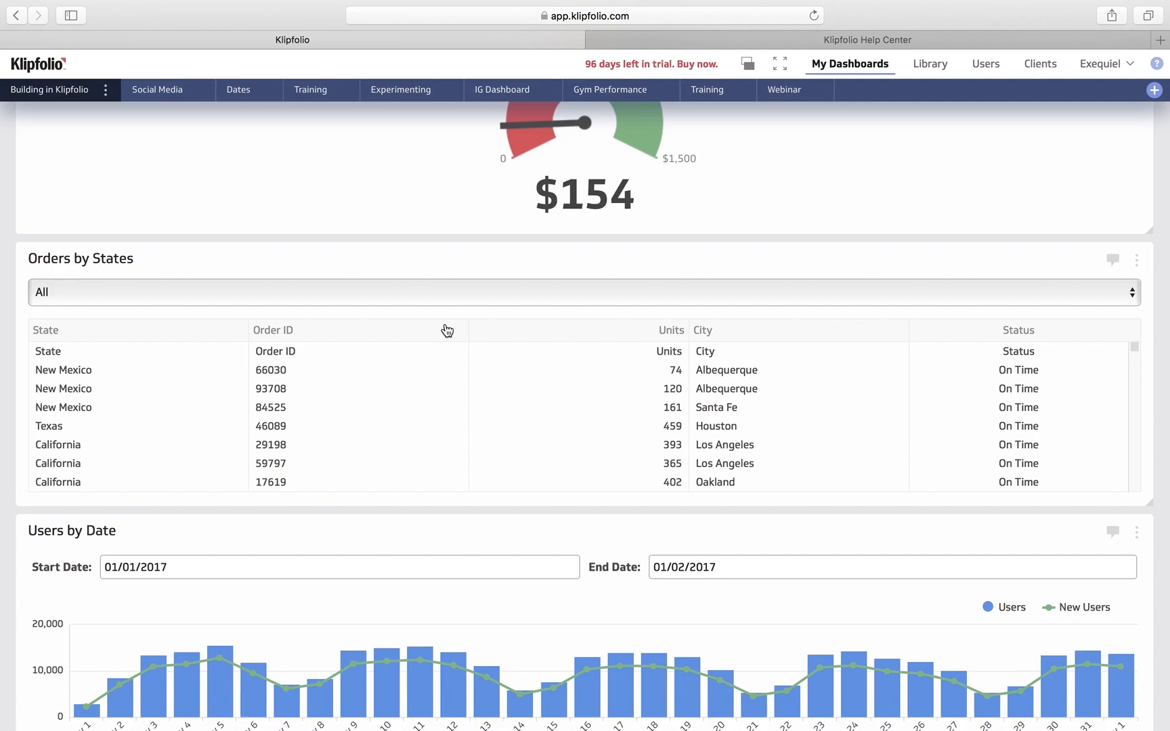
left_click(460, 298)
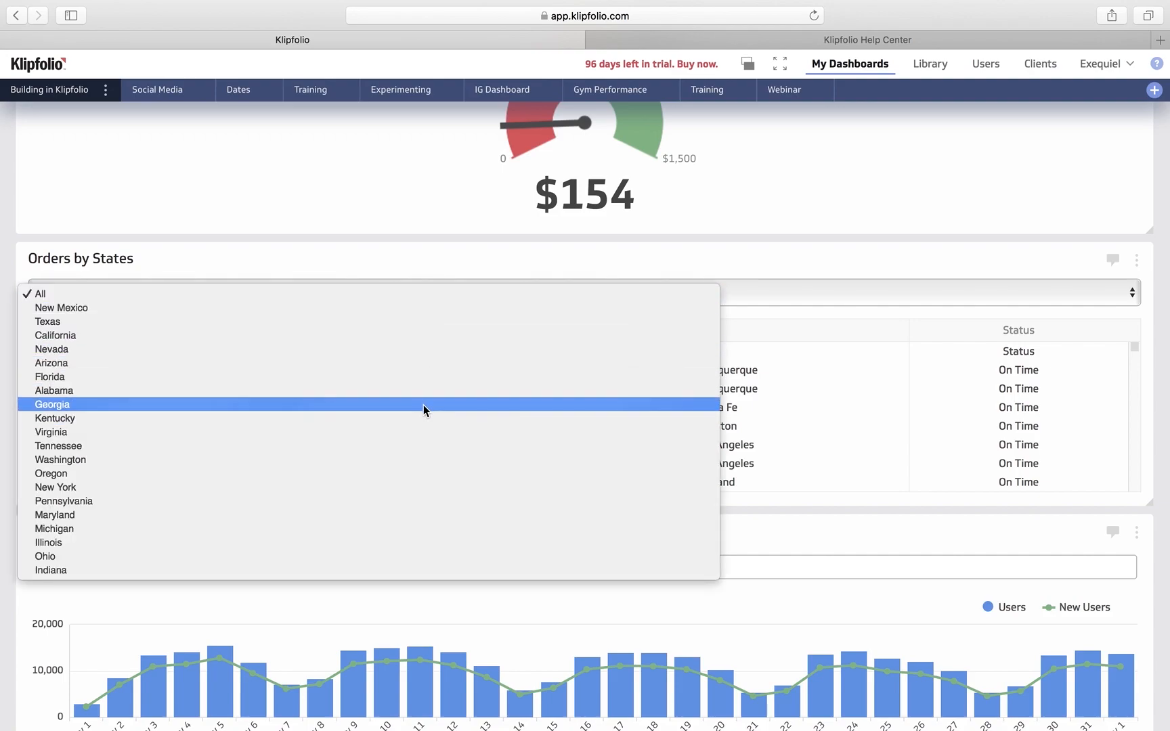
left_click(424, 367)
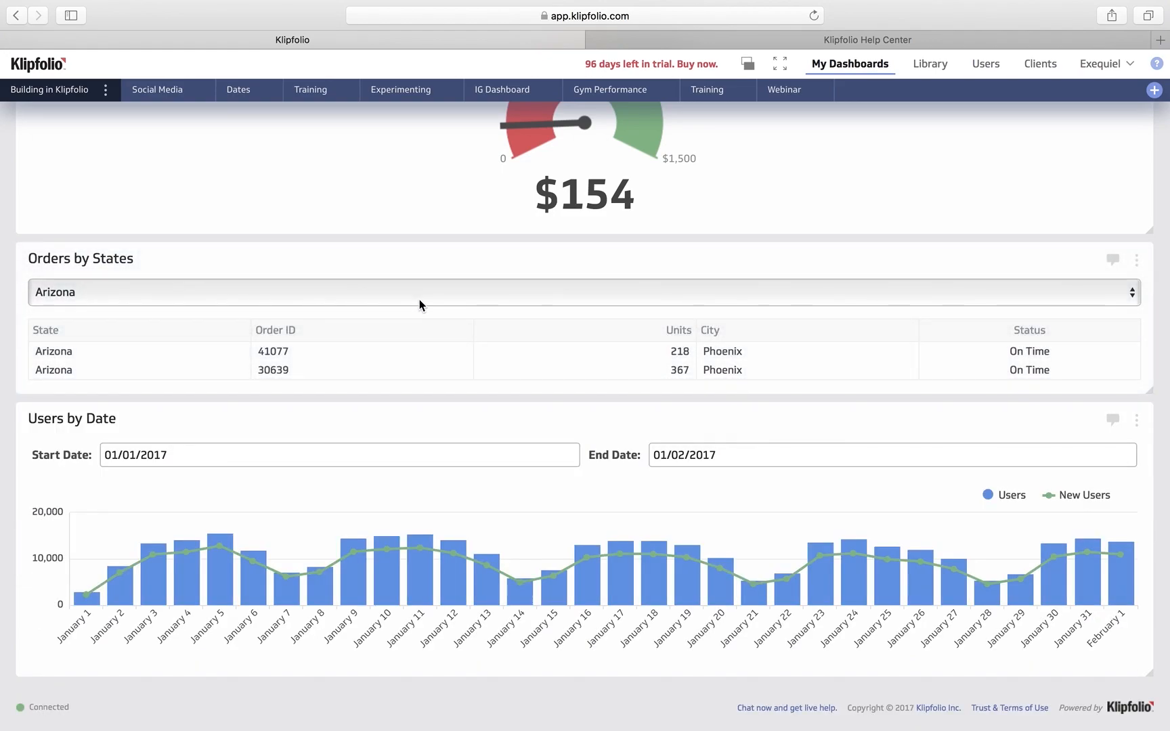
Add a blank dashboard from the Dashboard Library.
scroll(419, 300, "up", 5)
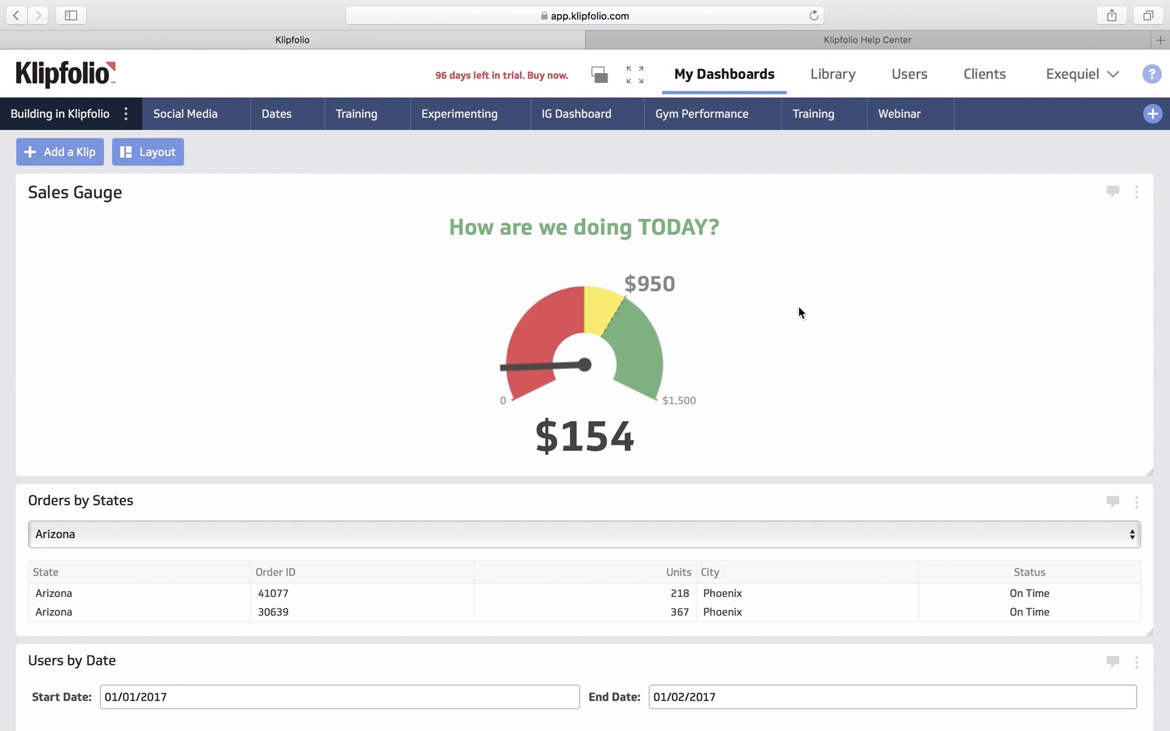
scroll(799, 308, "down", 2)
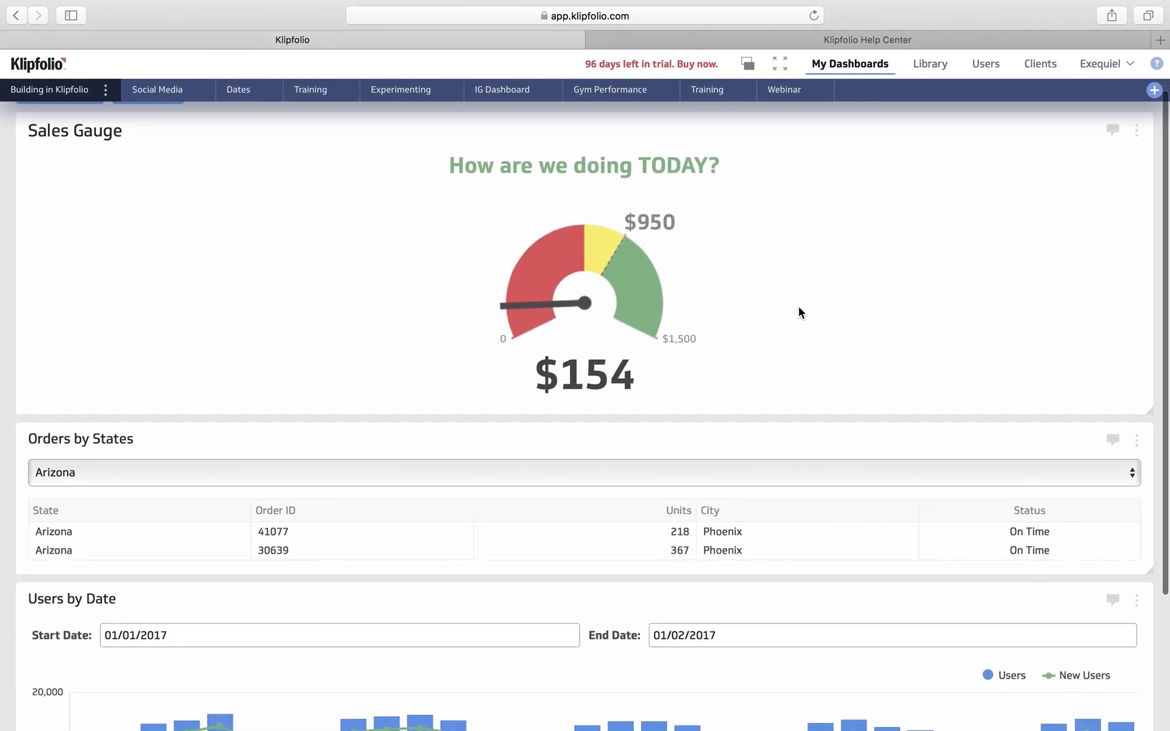
scroll(799, 308, "up", 2)
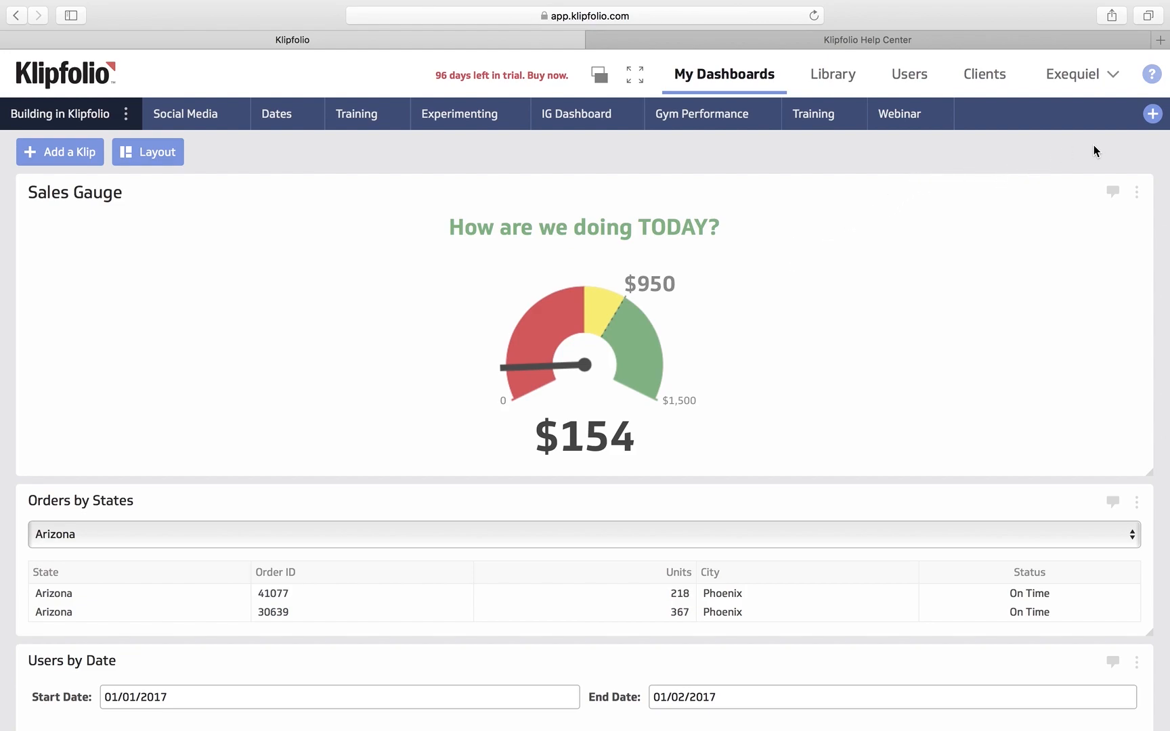
left_click(1153, 114)
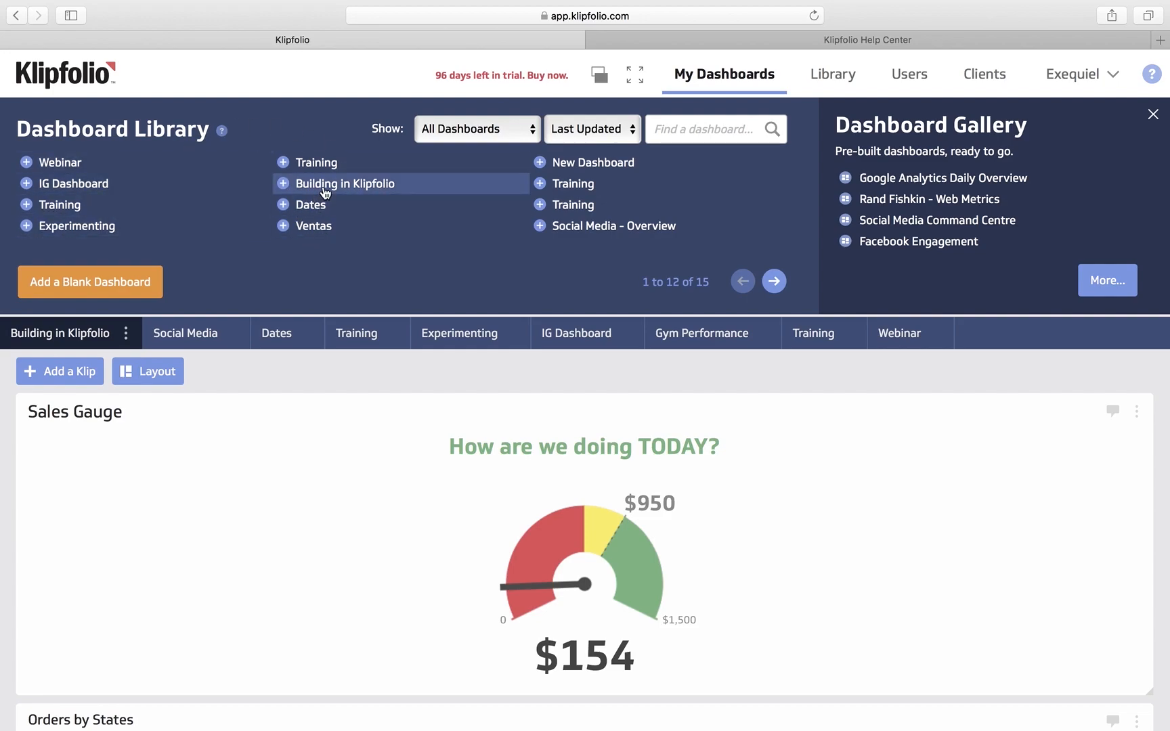
left_click(119, 283)
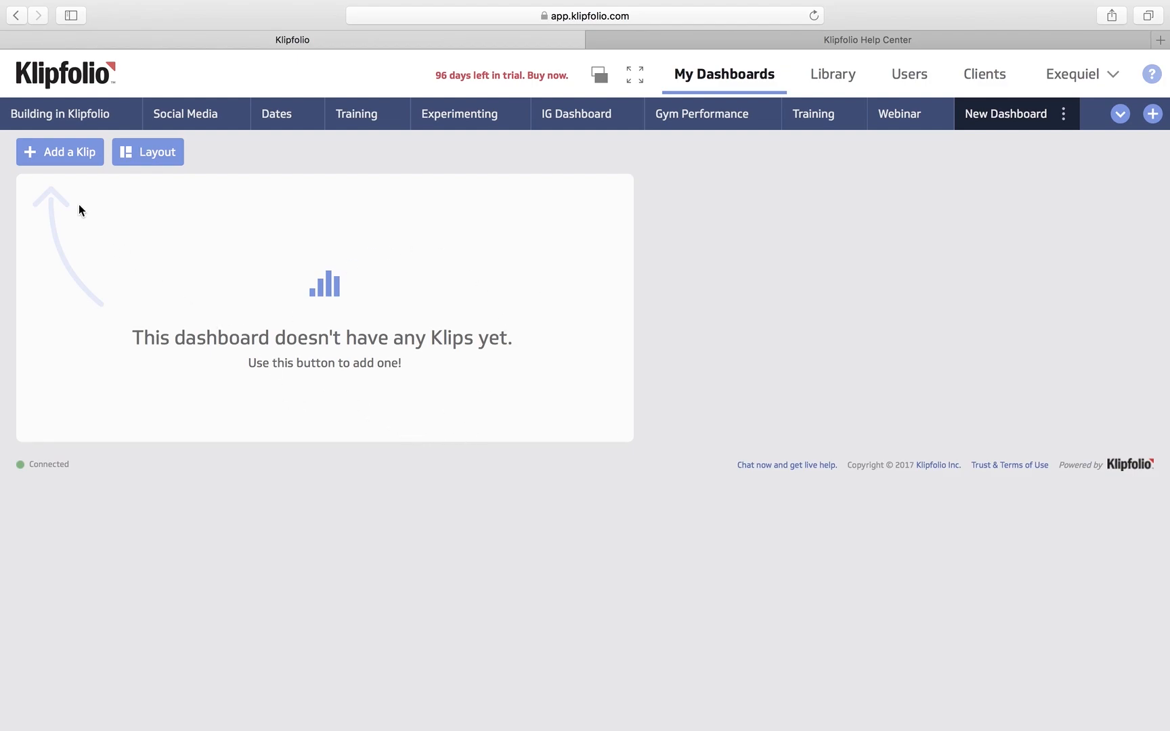
Start building a custom Klip on the new dashboard with a Bar/Line Chart as its component.
left_click(65, 156)
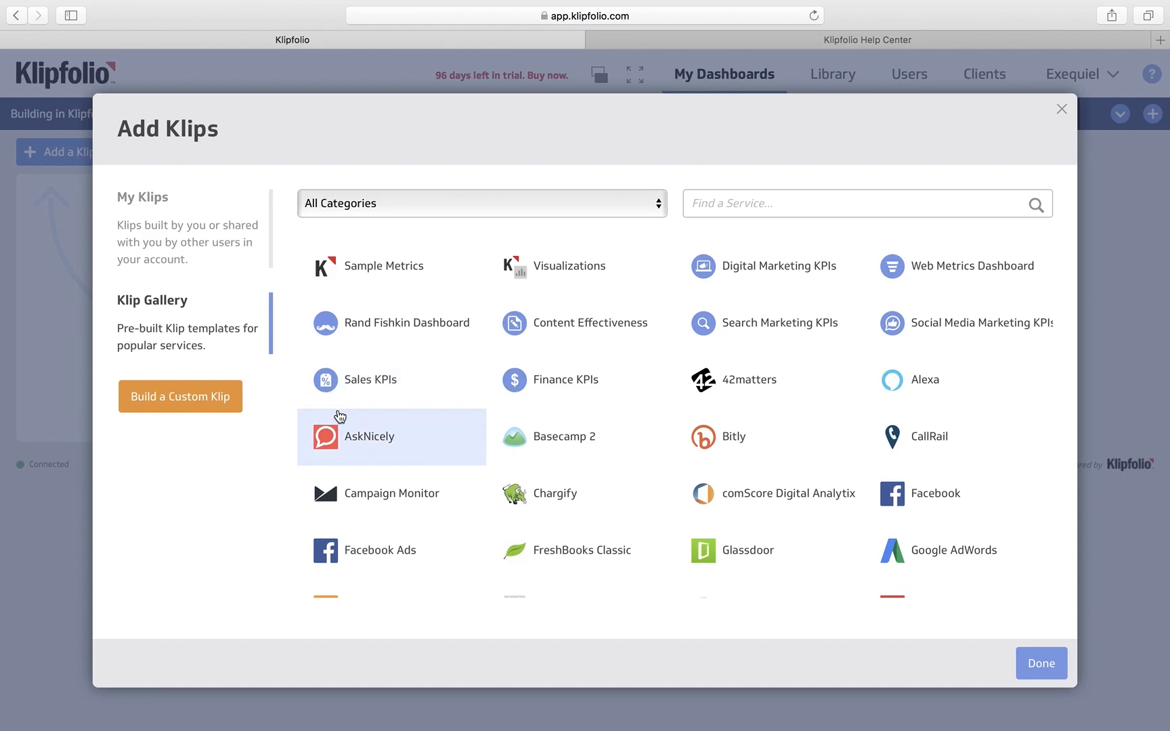
left_click(171, 403)
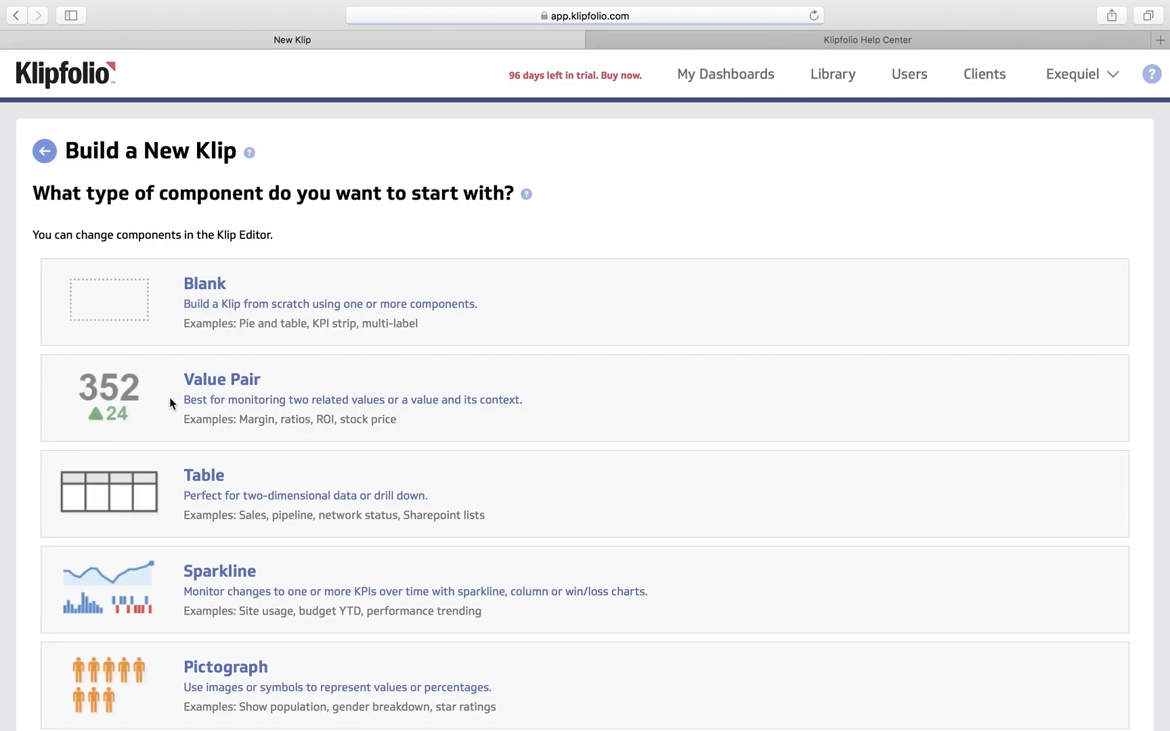
scroll(328, 383, "down", 5)
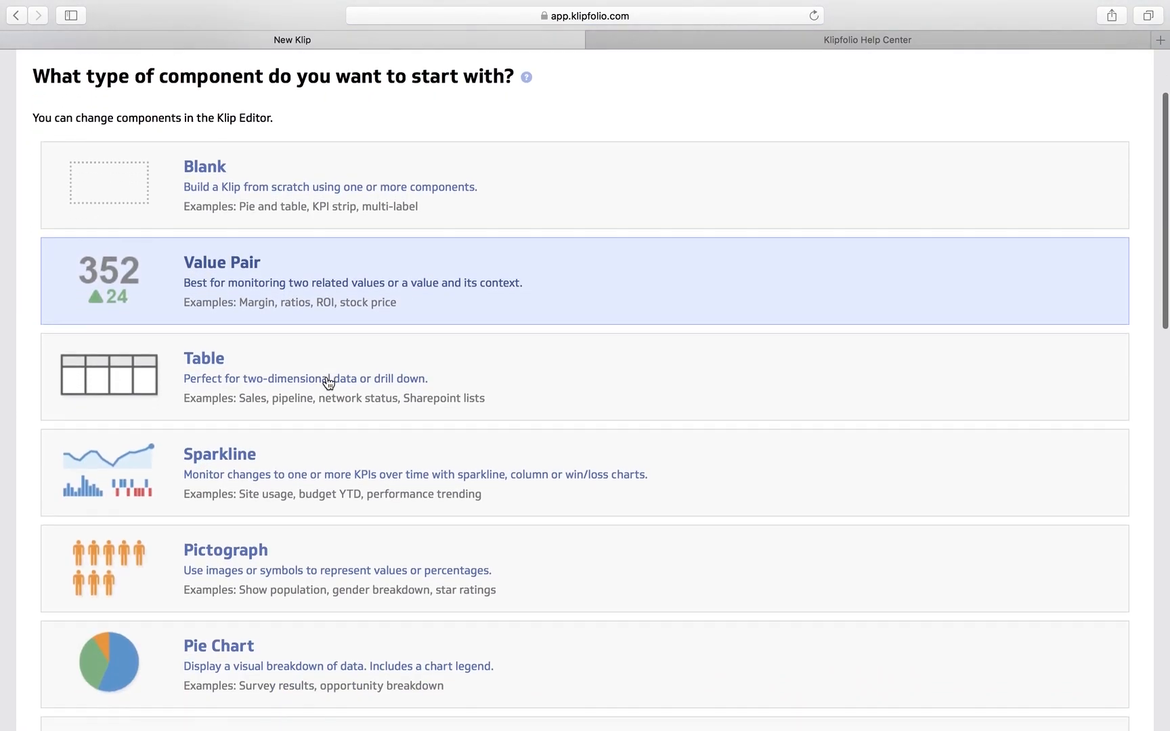
scroll(328, 383, "down", 6)
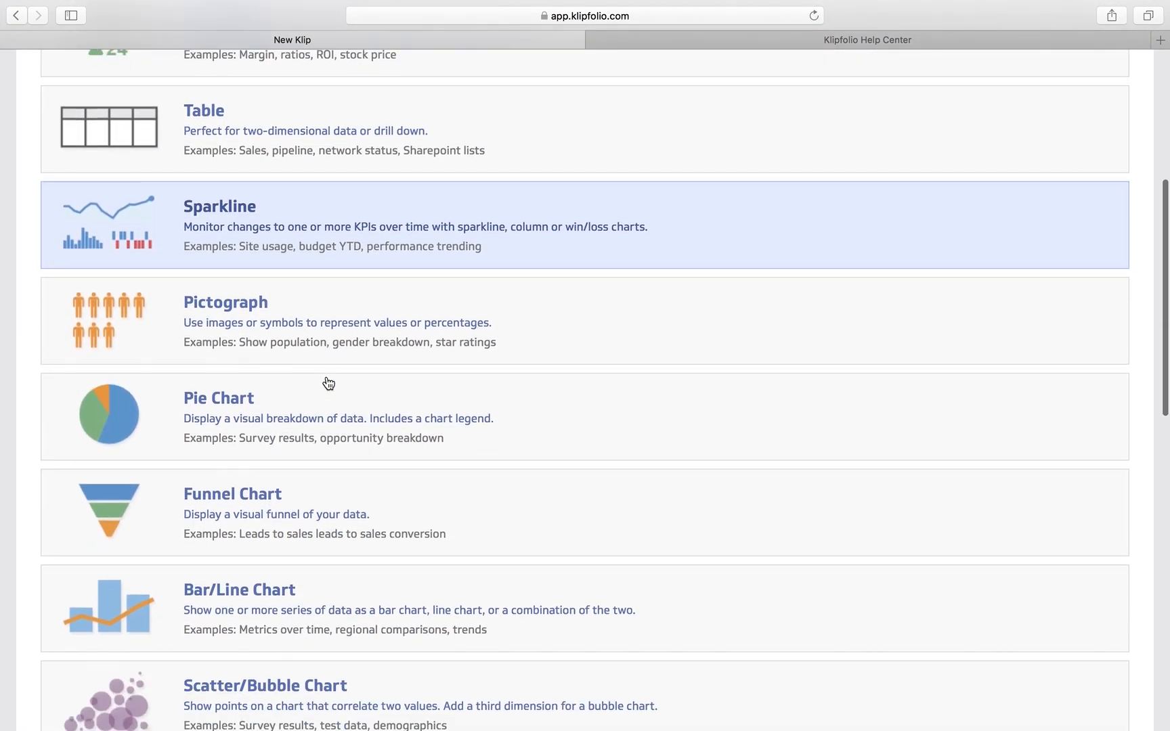
scroll(329, 383, "down", 5)
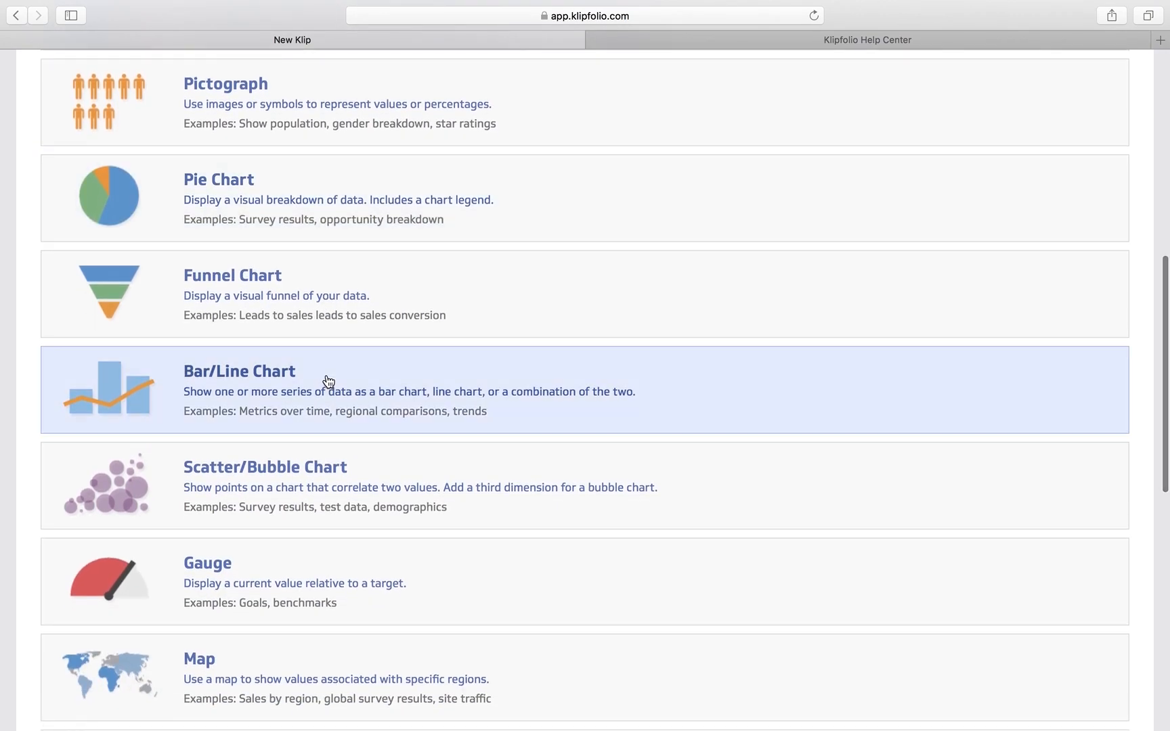
left_click(269, 396)
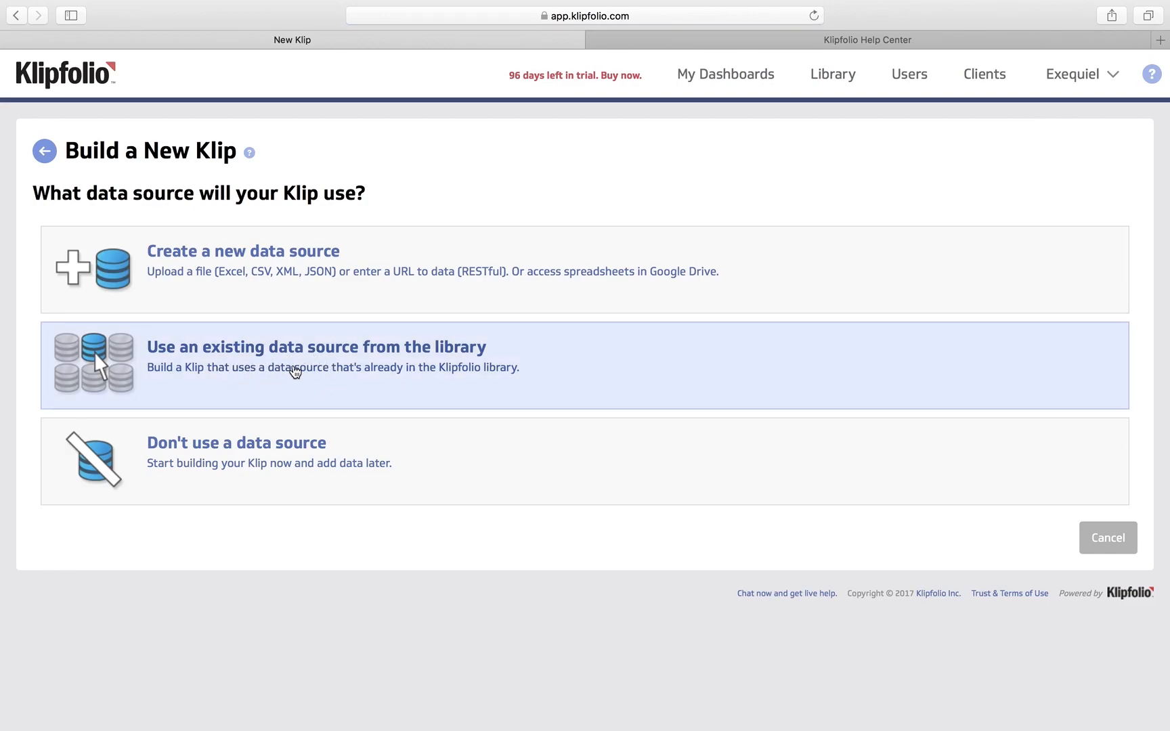
Search the existing data sources for "trai" and use "Training - Users by date" for the Klip.
left_click(295, 372)
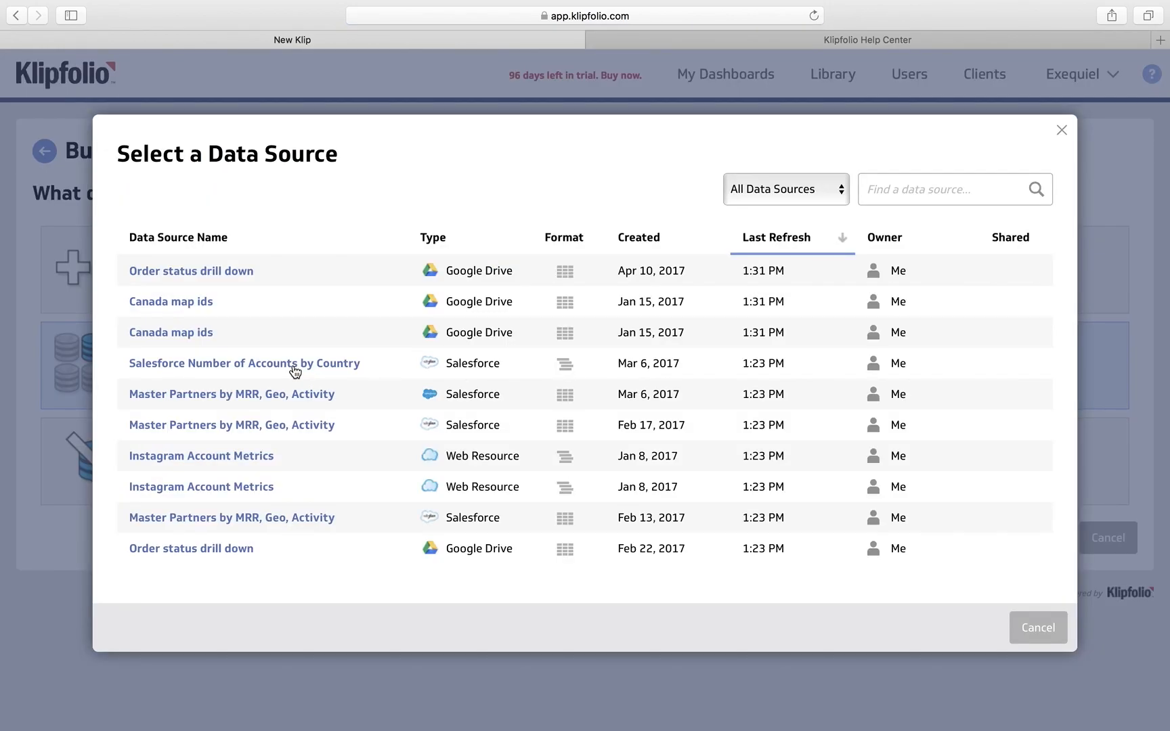
left_click(917, 192)
type("trai")
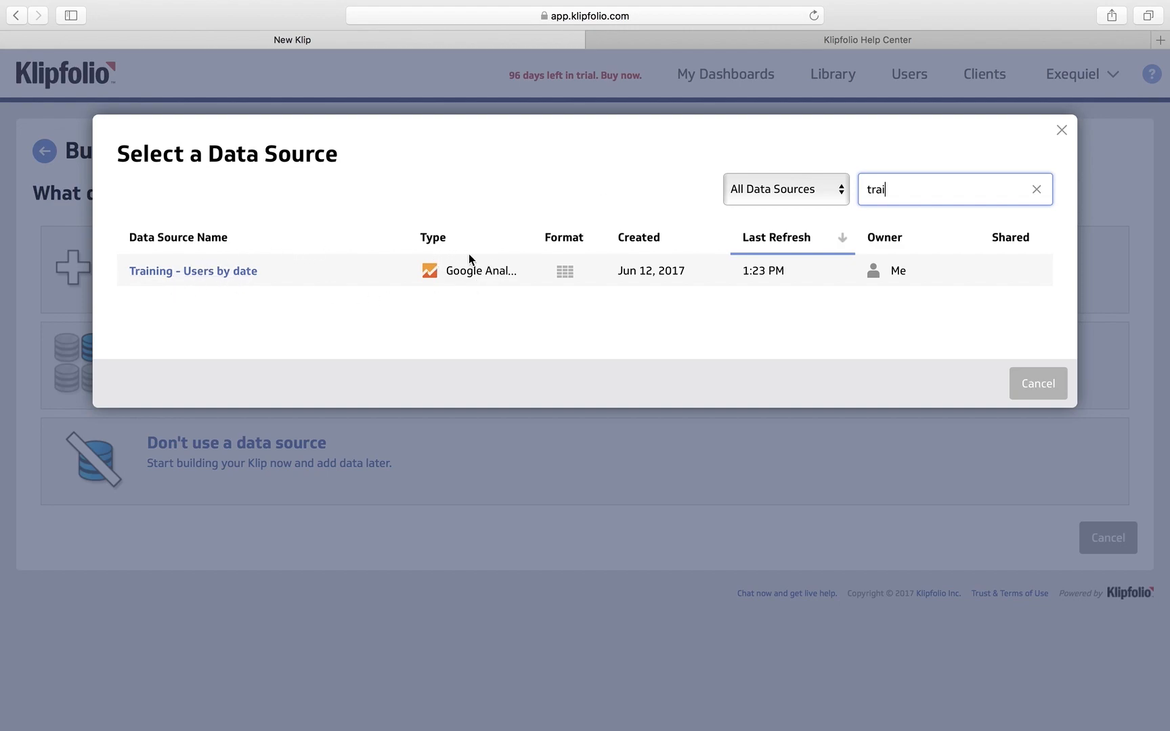
left_click(191, 274)
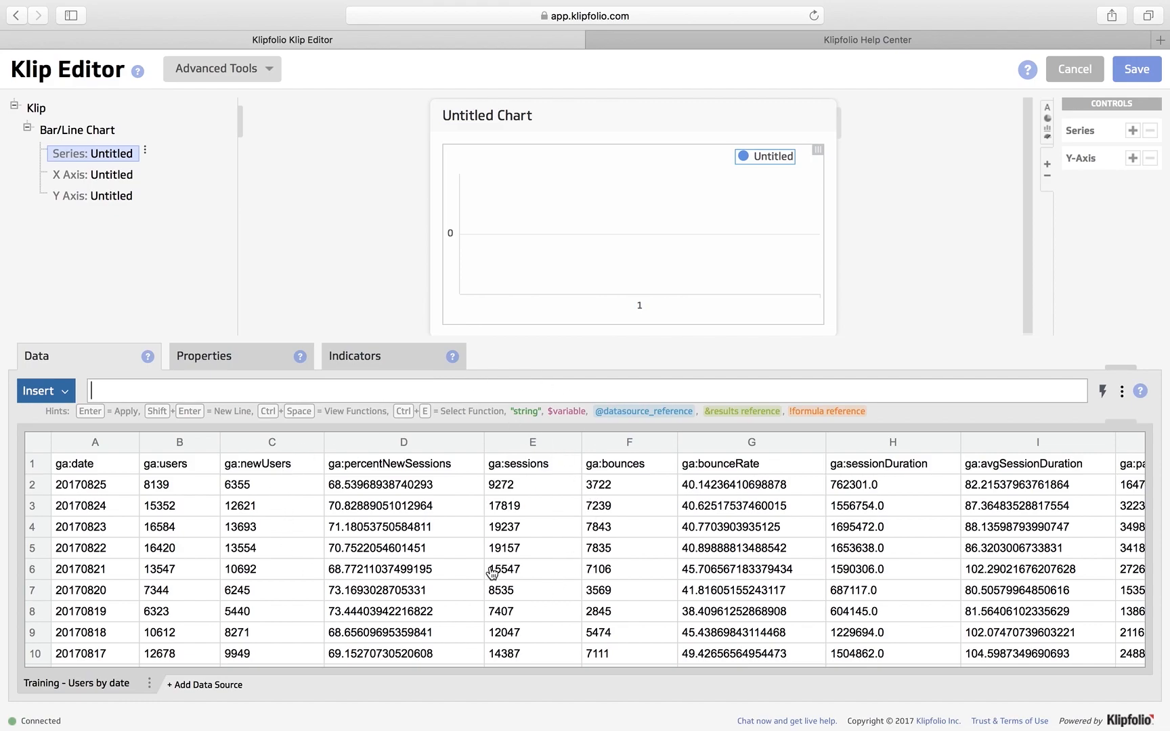
left_click(207, 685)
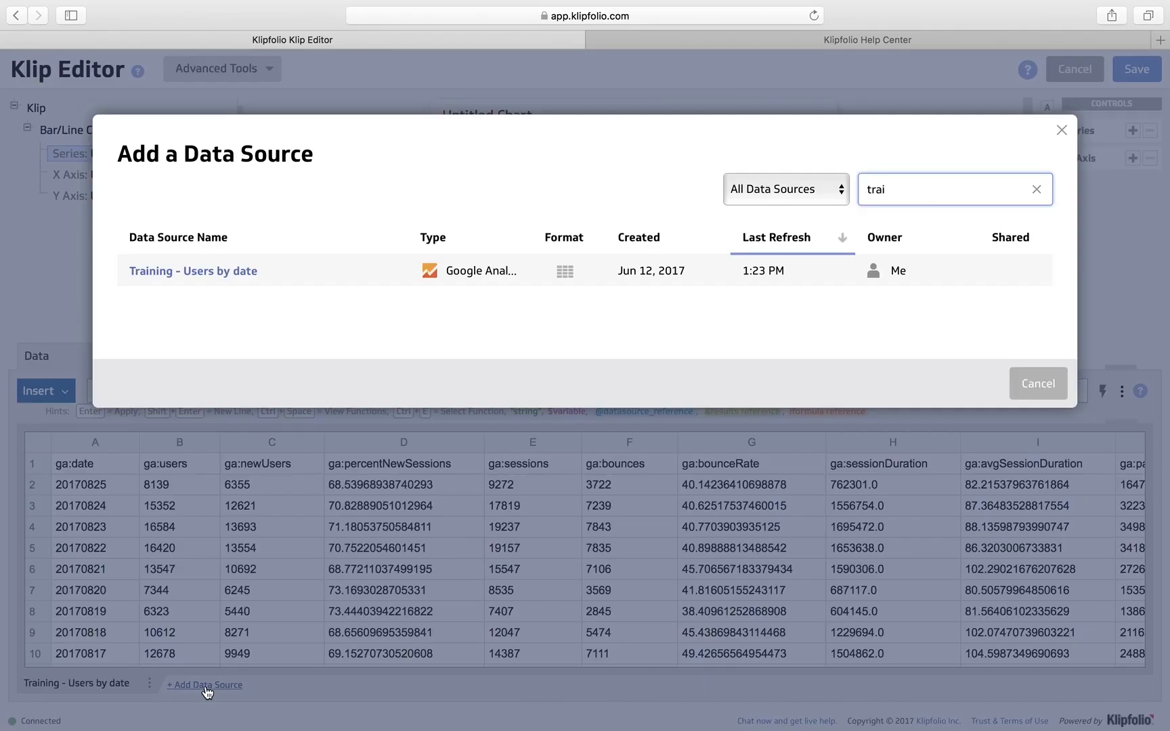
key("BackSpace")
key("BackSpace")
key("BackSpace")
key("BackSpace")
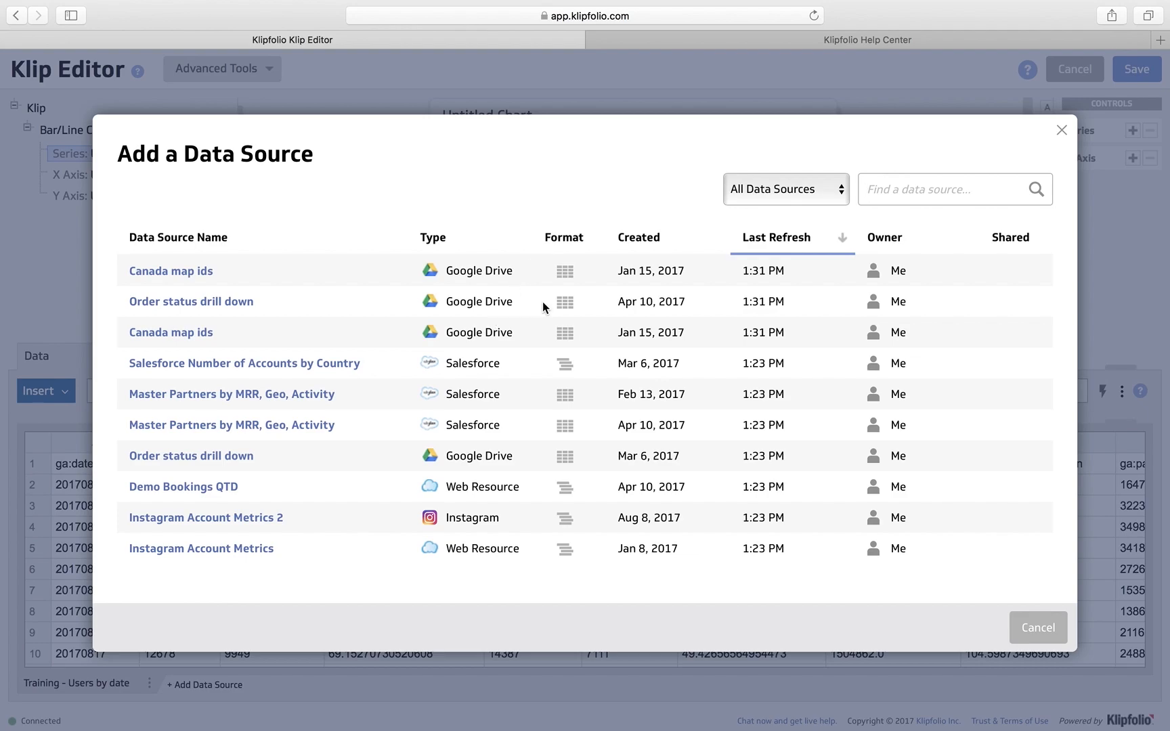
left_click(1035, 629)
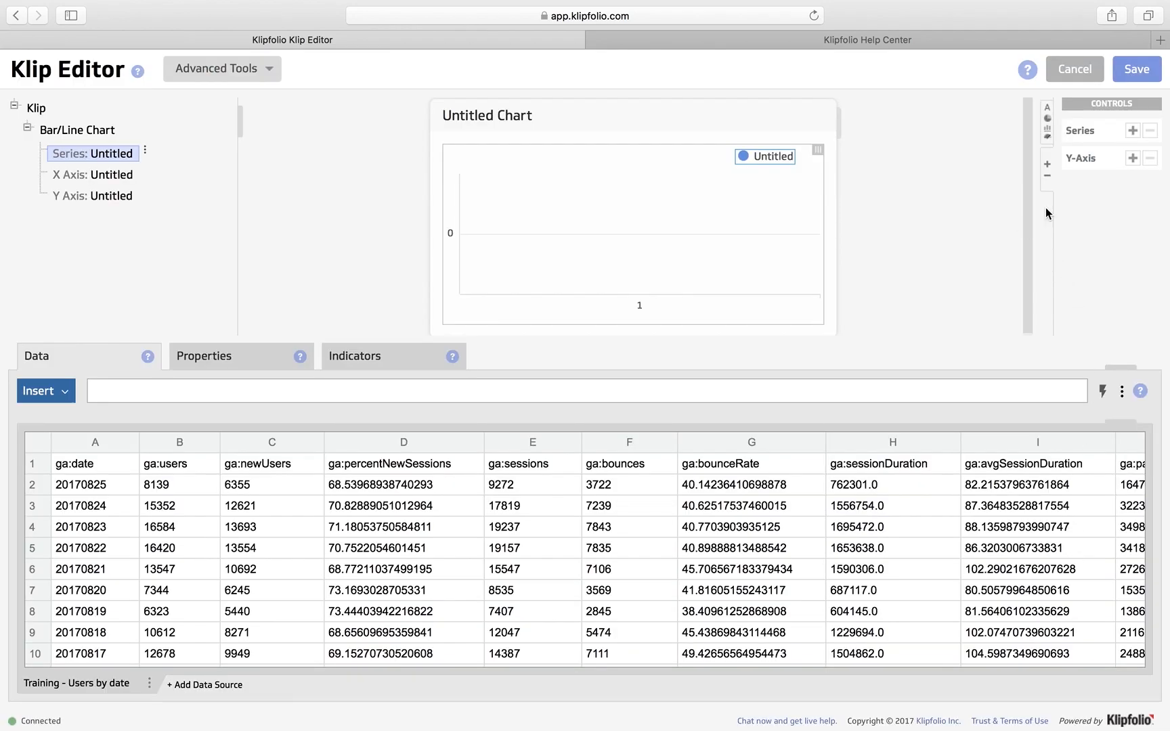
left_click(1047, 123)
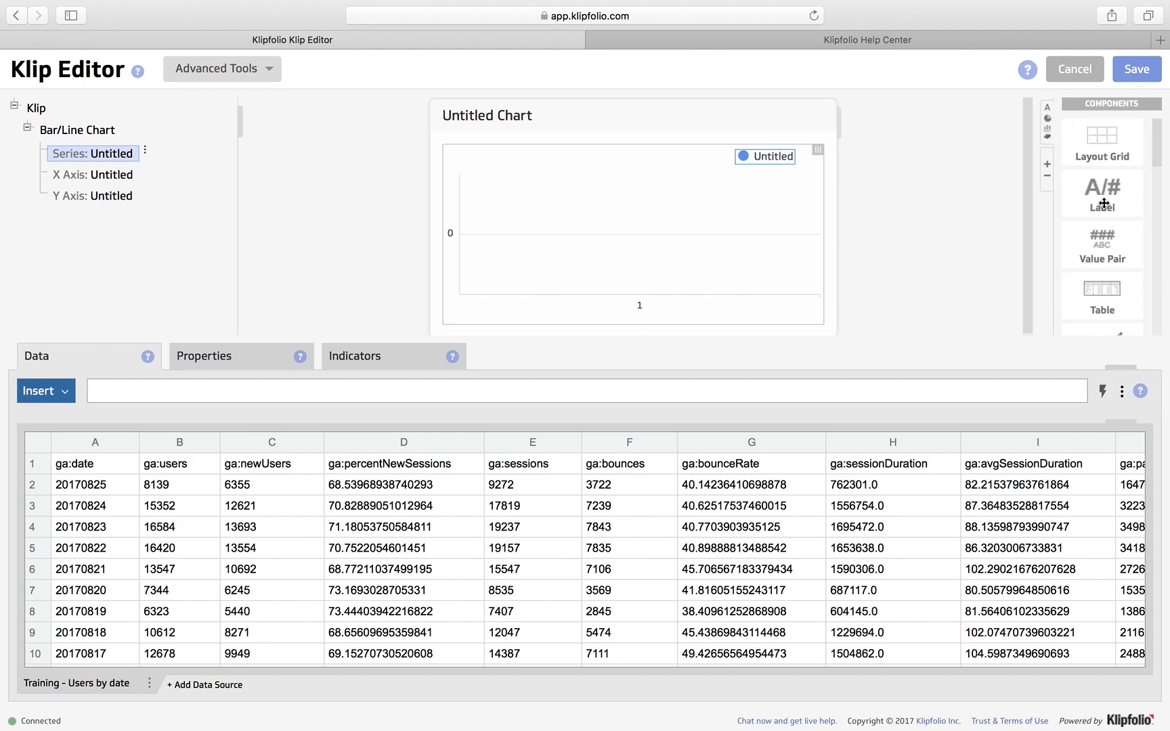
scroll(1104, 204, "down", 5)
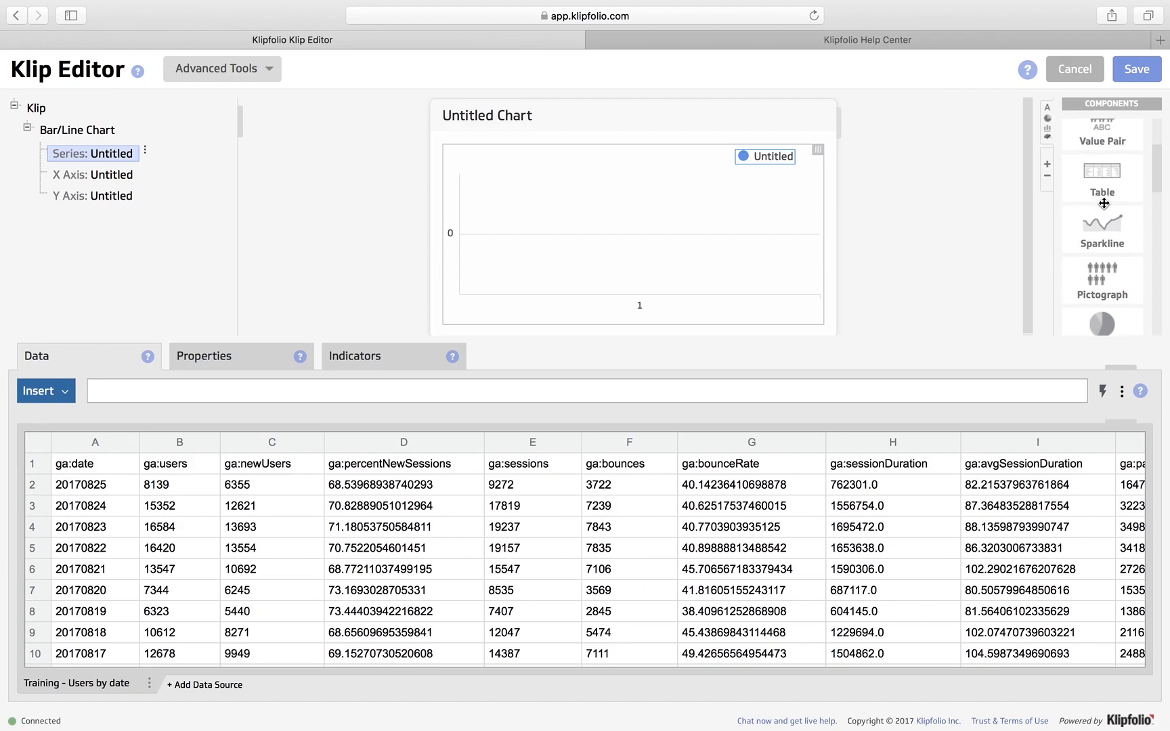
scroll(1103, 203, "down", 5)
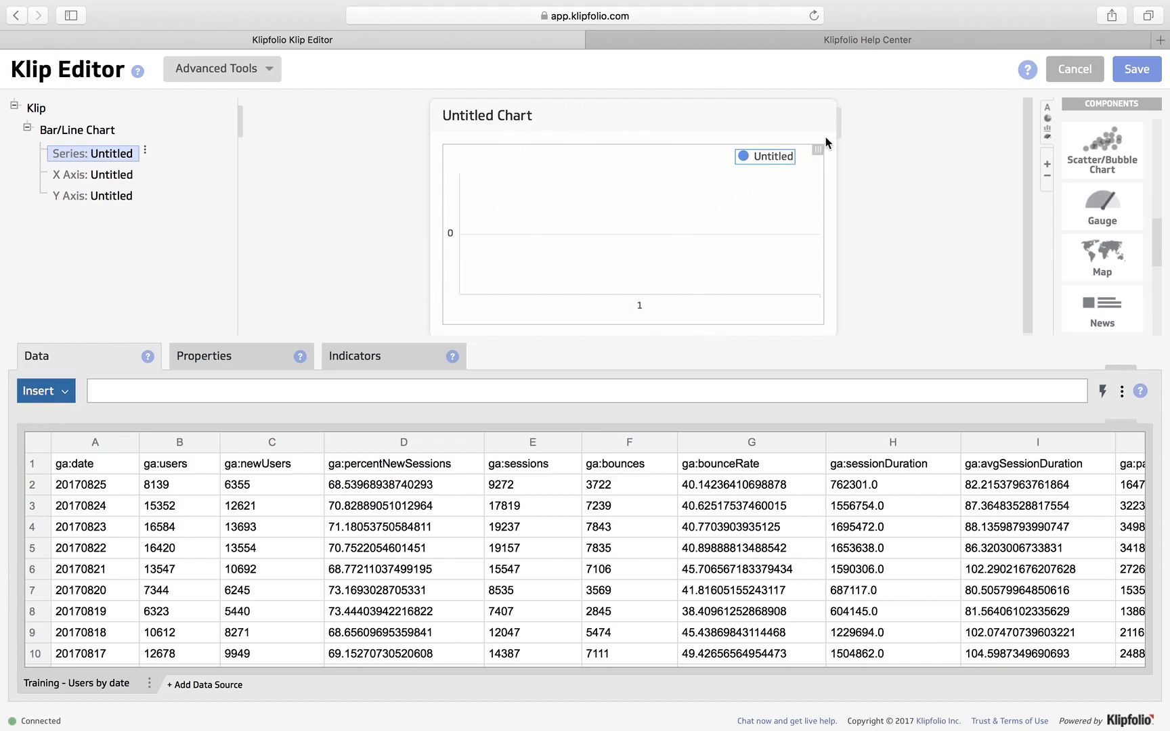
Widen the Klip's preview and set the Klip title to "Date Picker".
left_click_drag(836, 125, 967, 139)
left_click(963, 134)
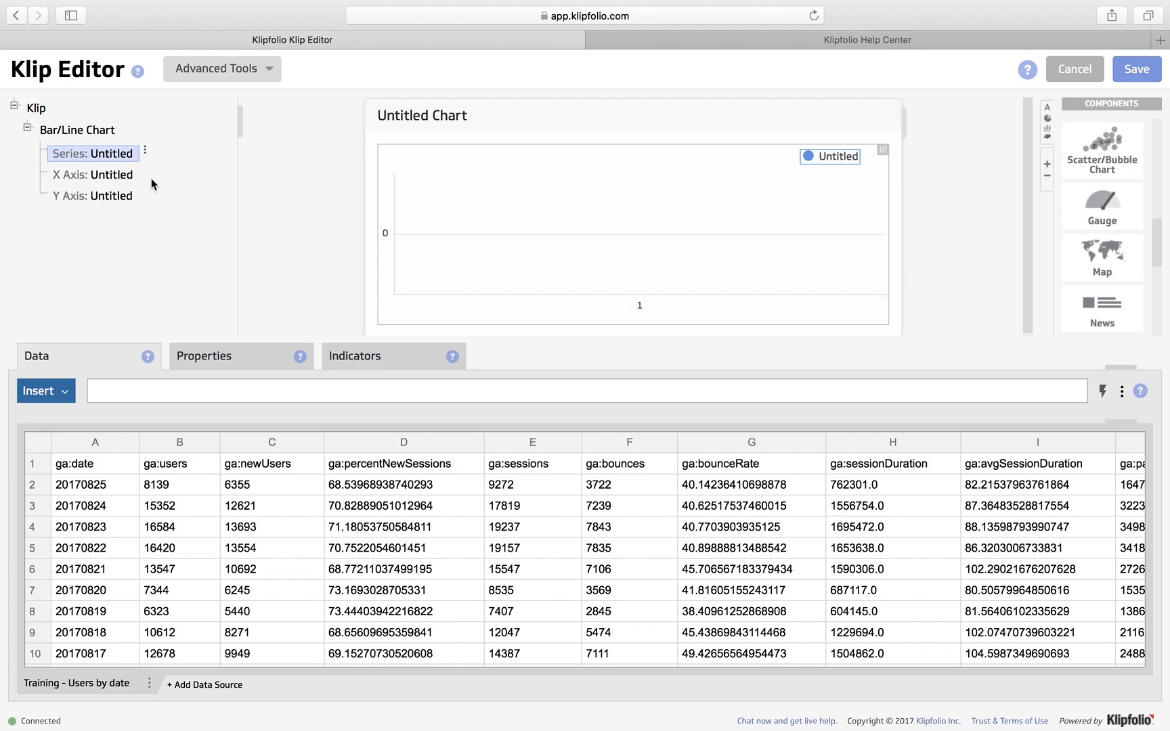
scroll(295, 233, "down", 1)
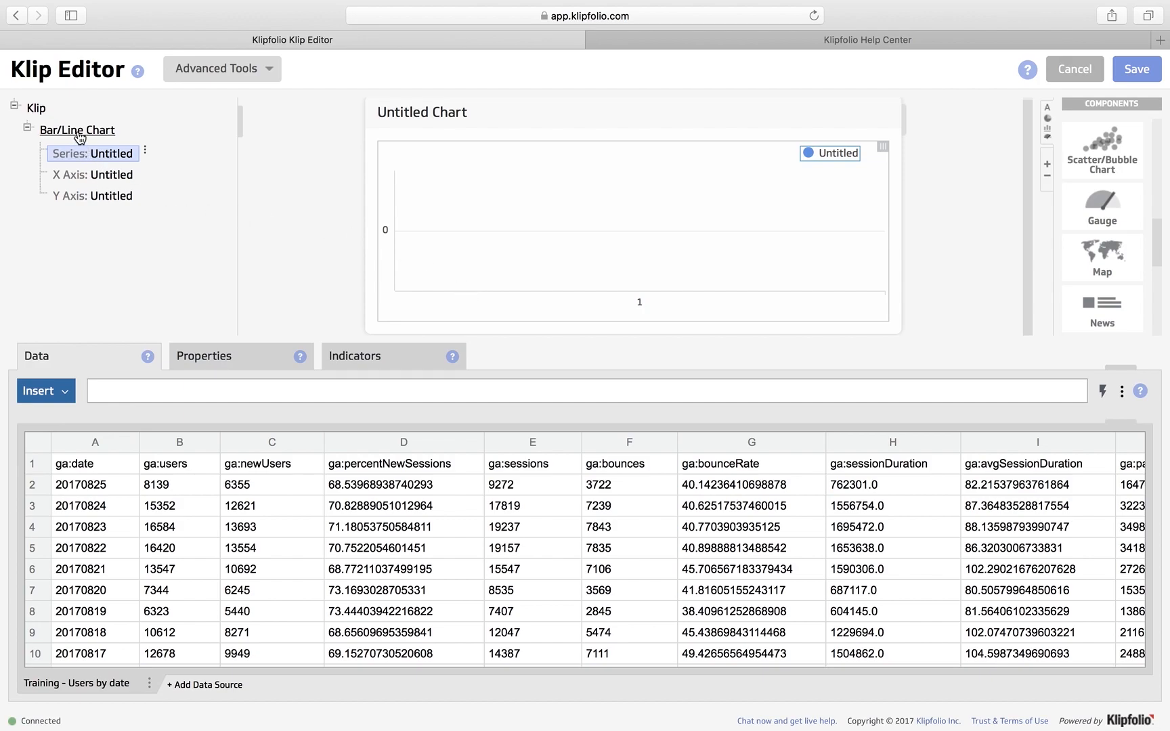
left_click(435, 124)
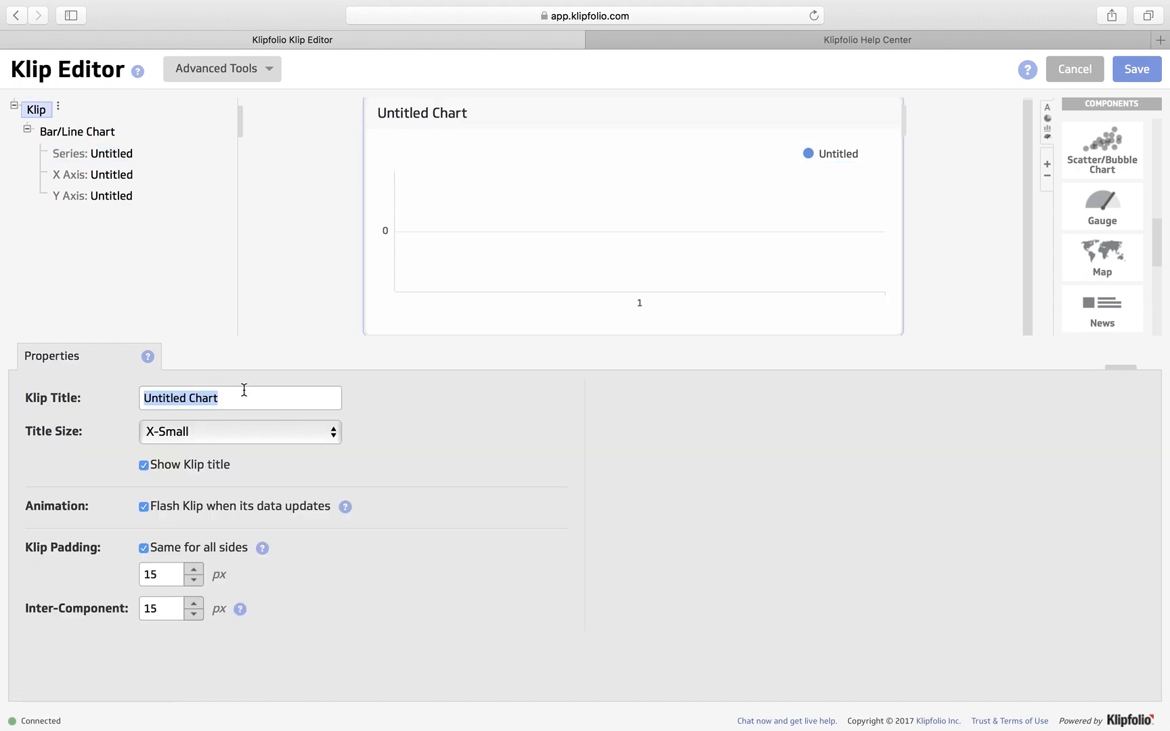
type("D")
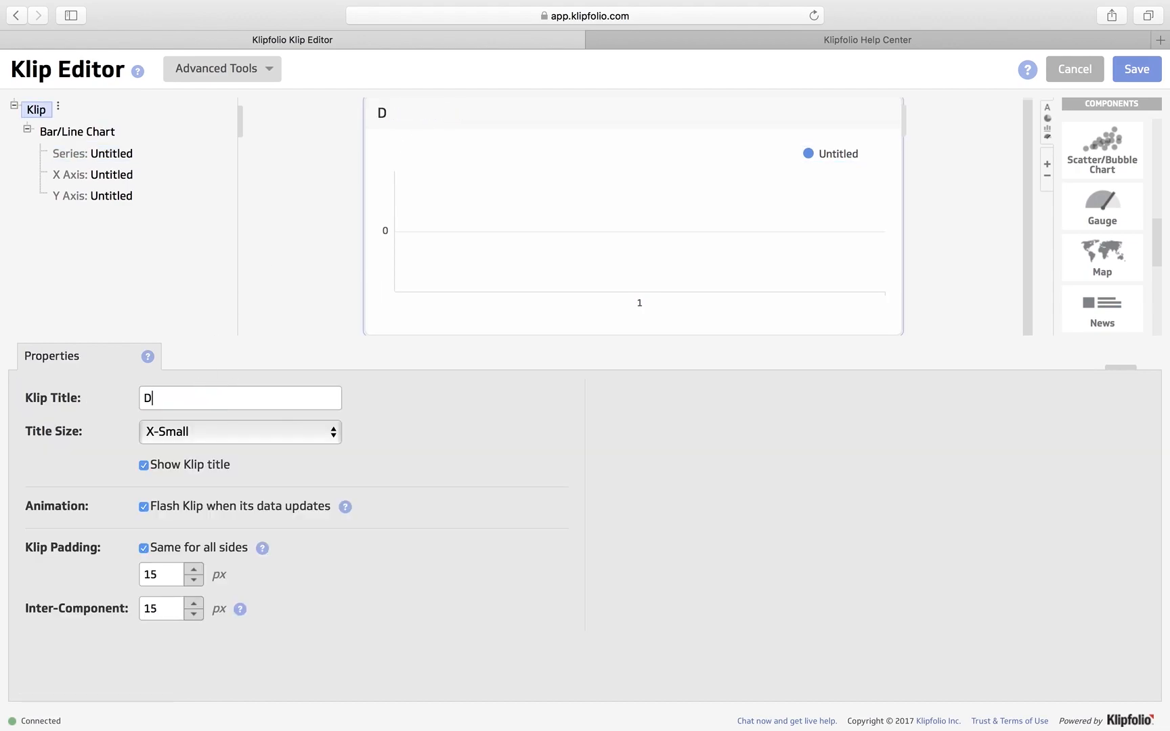
type("ate Picker")
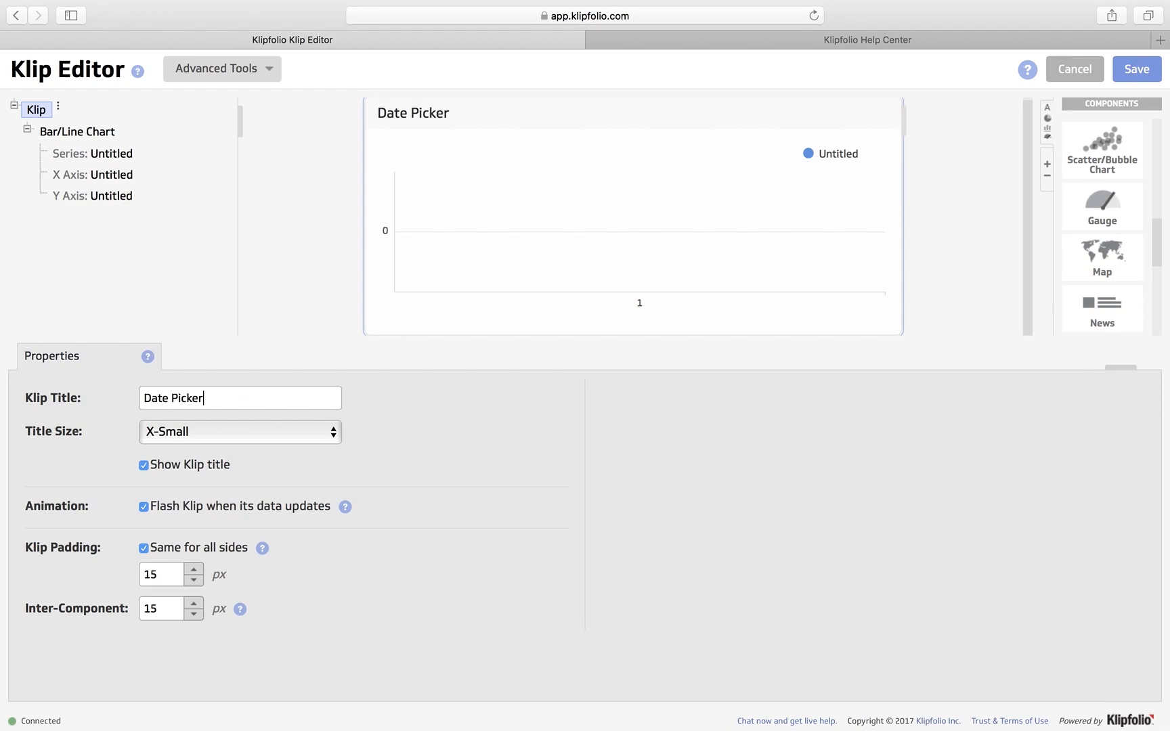
Assign the ga:date column (column A) as the data of the chart's X axis.
left_click(94, 135)
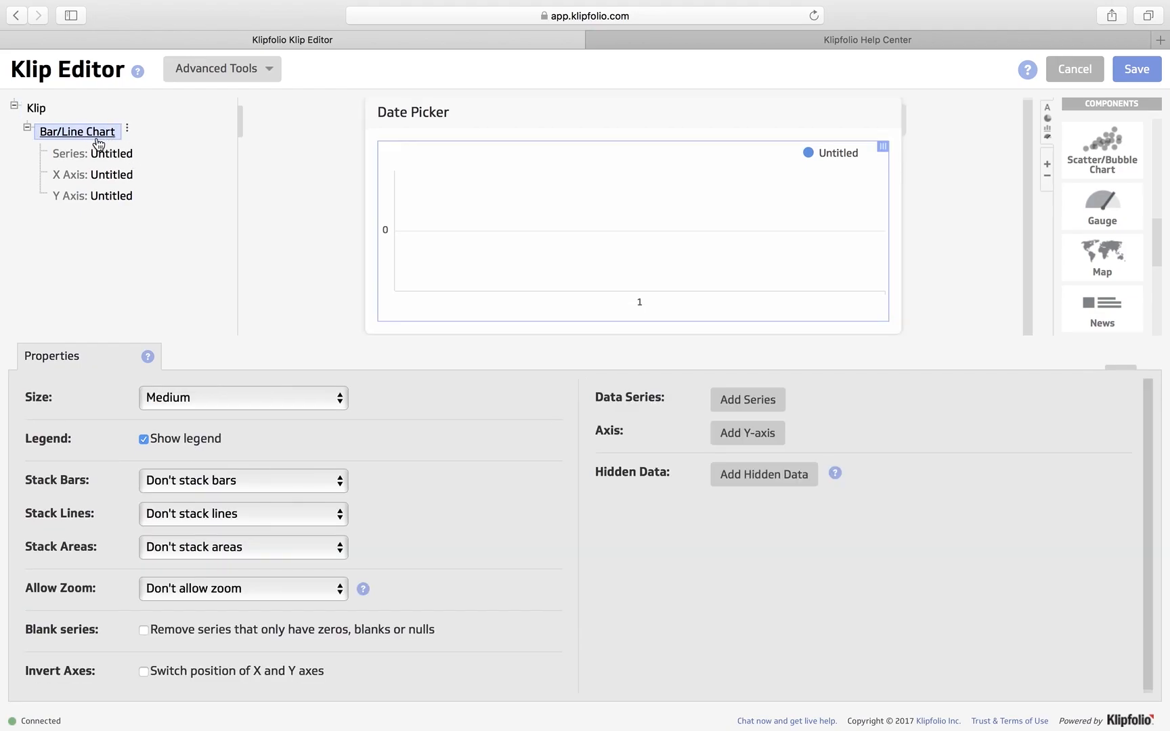
left_click(117, 157)
left_click(112, 175)
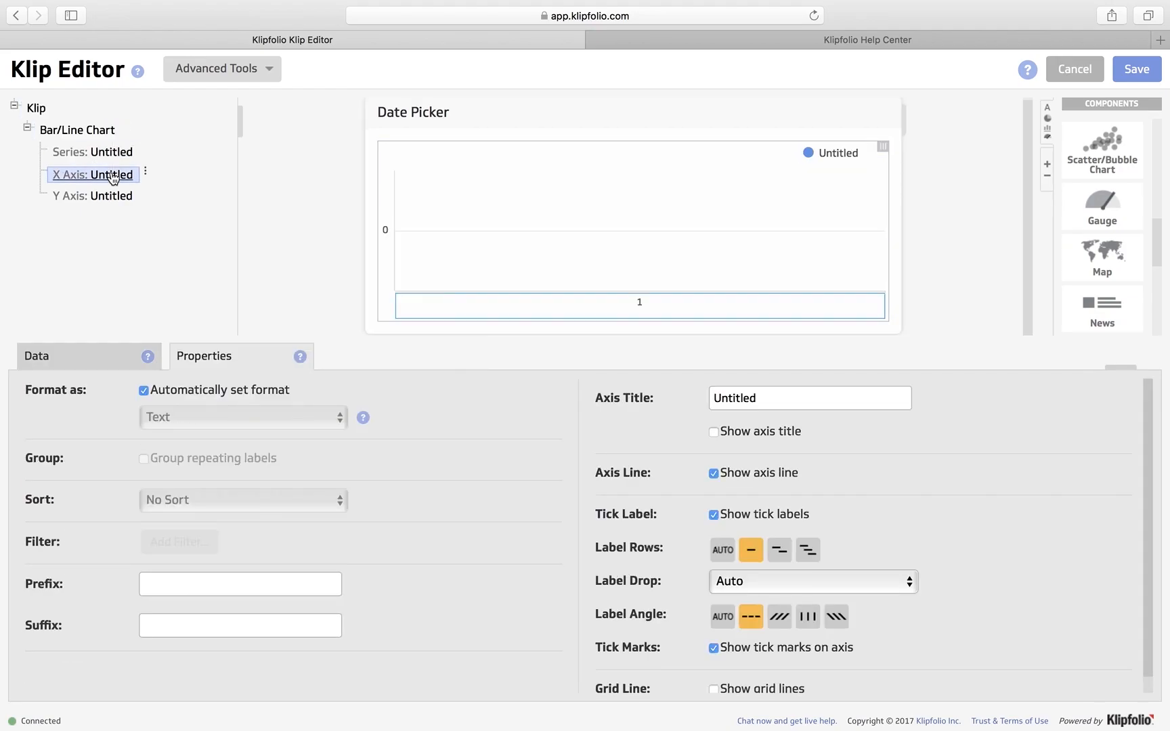
left_click(57, 364)
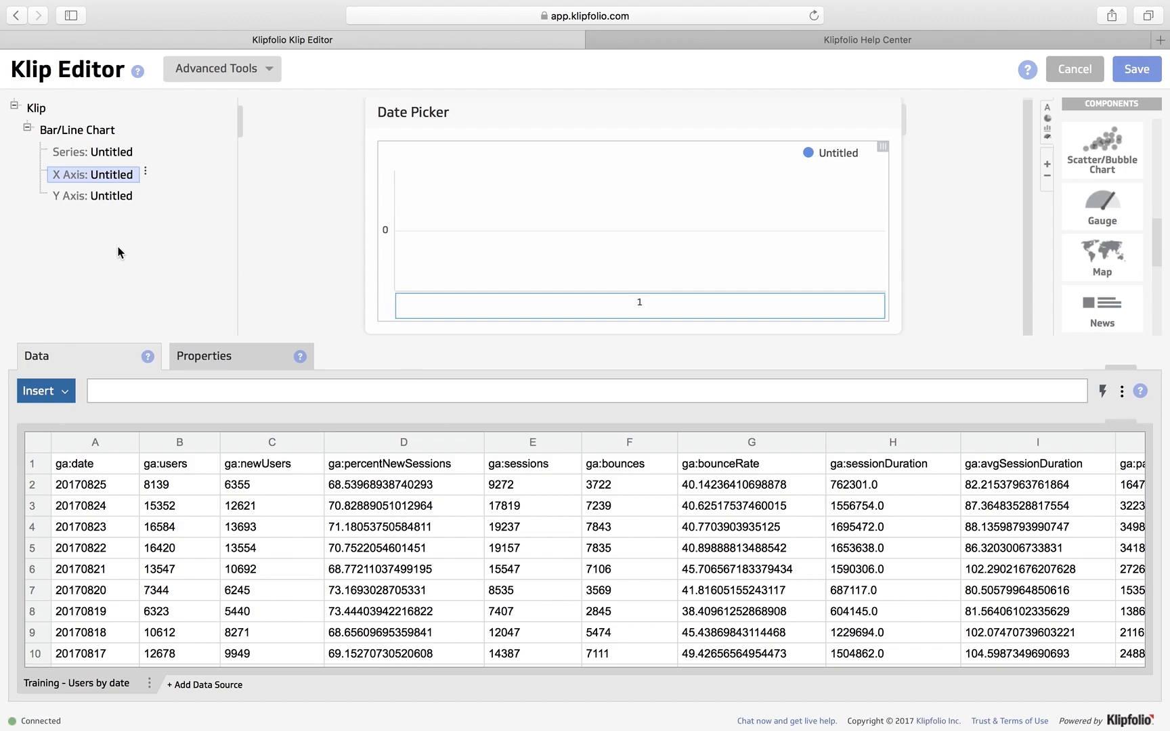
left_click(95, 446)
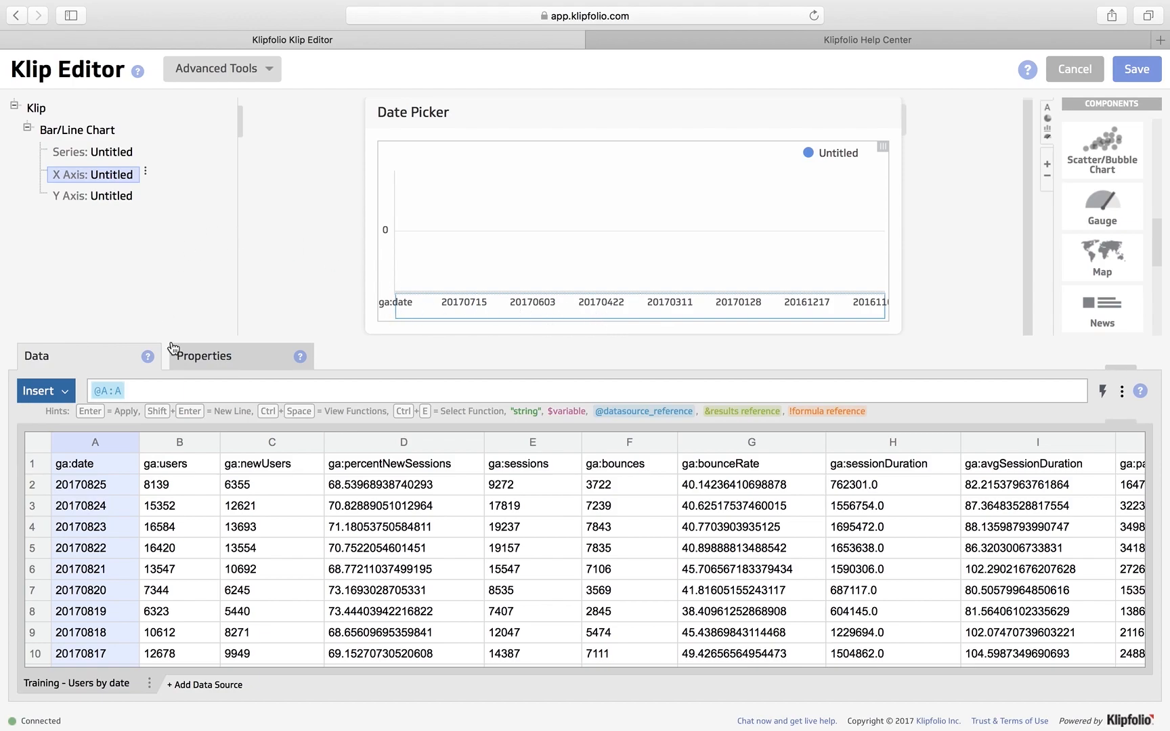
Set the X axis title to "Date" and return to the axis's data formula.
left_click(221, 360)
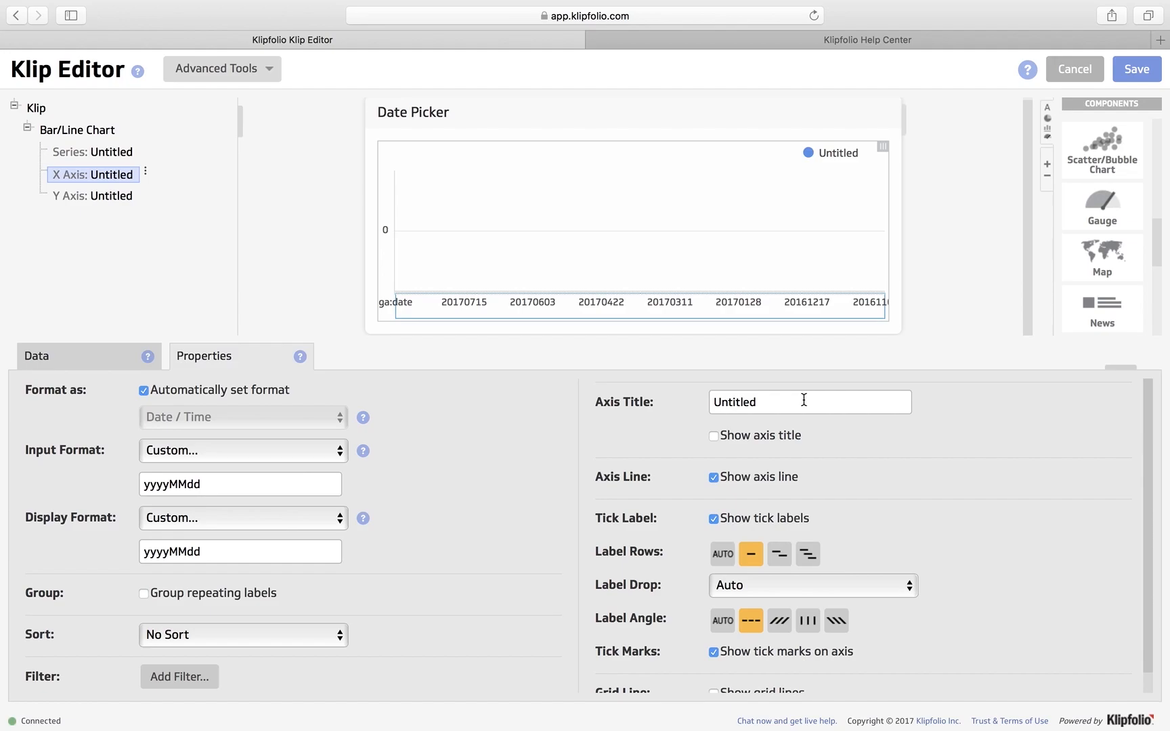
left_click_drag(804, 400, 644, 404)
type("Date")
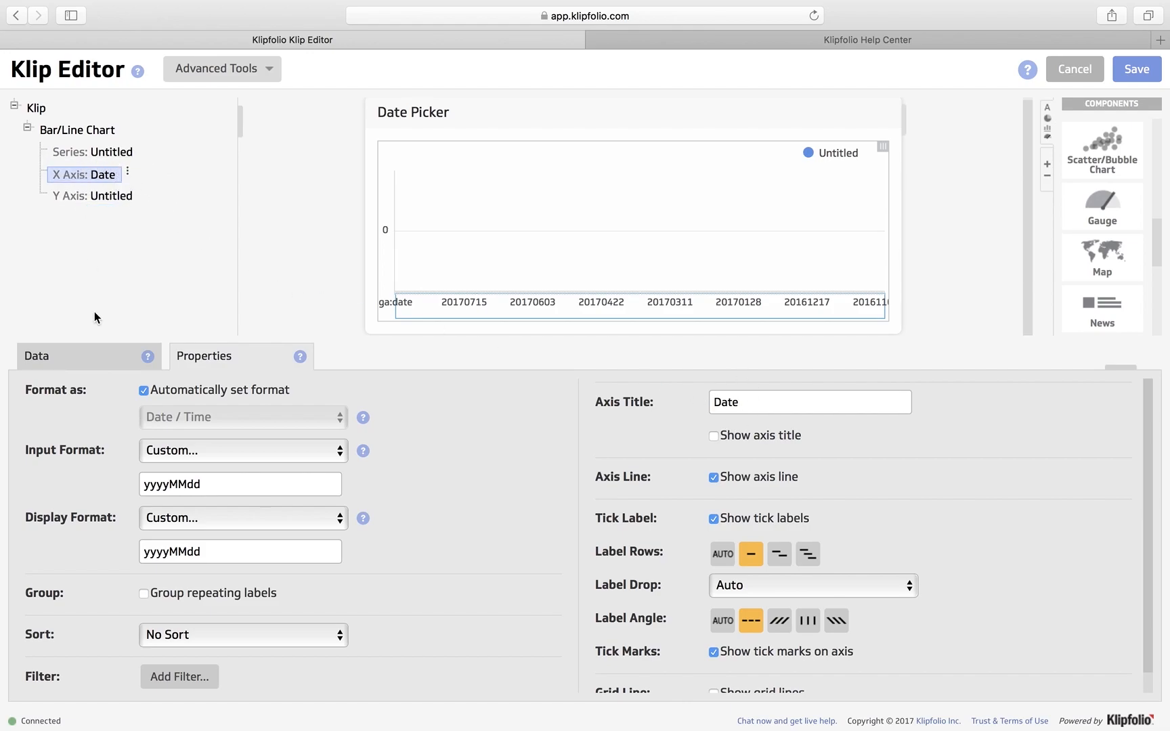
left_click(84, 362)
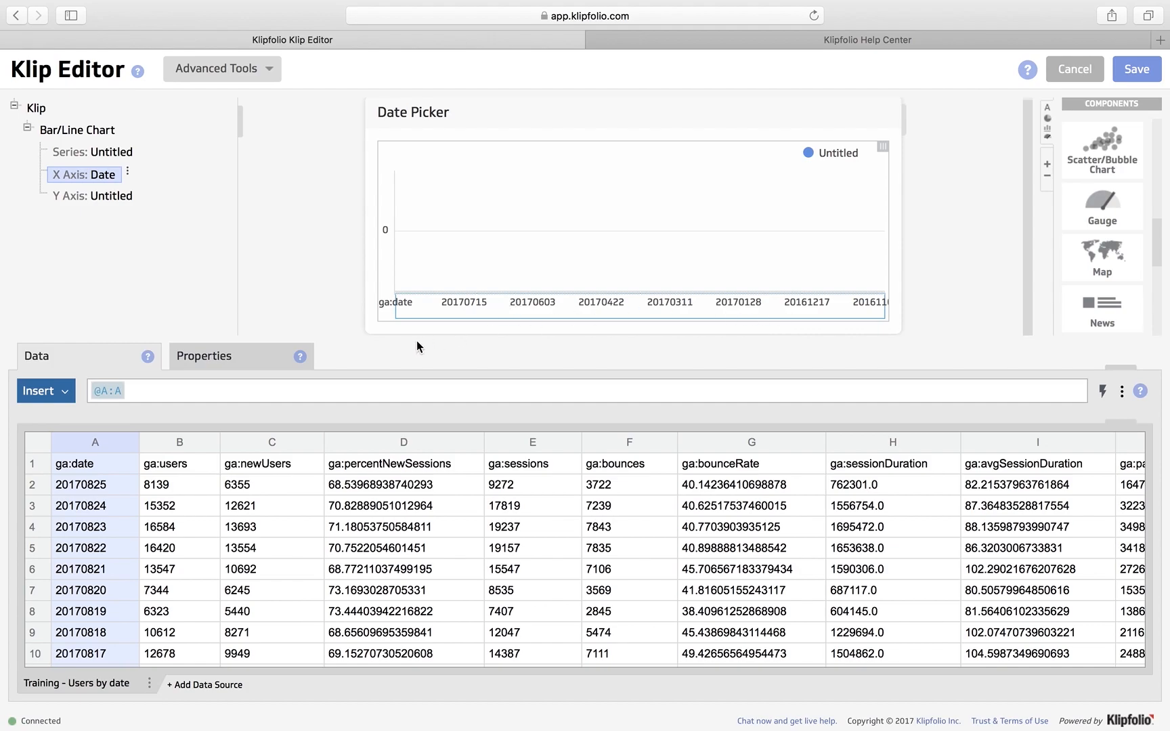
Set the X axis label angle to upward-slanting diagonal and return to the axis's data formula.
left_click(217, 358)
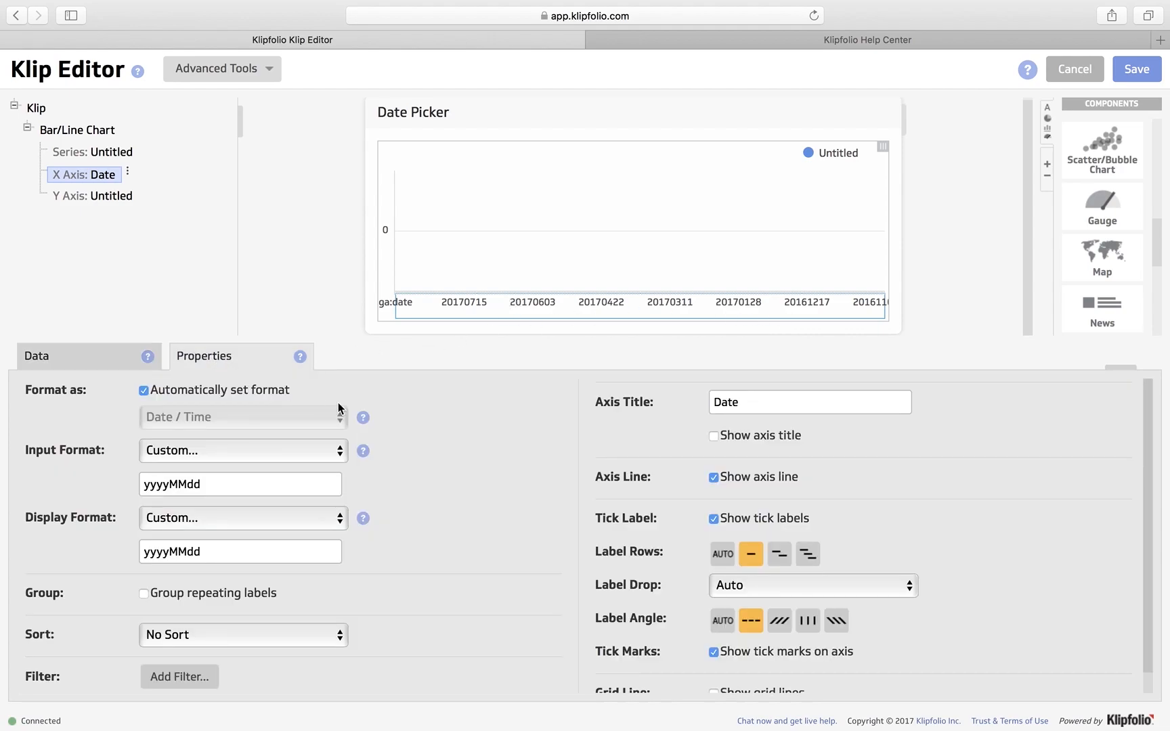
scroll(425, 459, "down", 1)
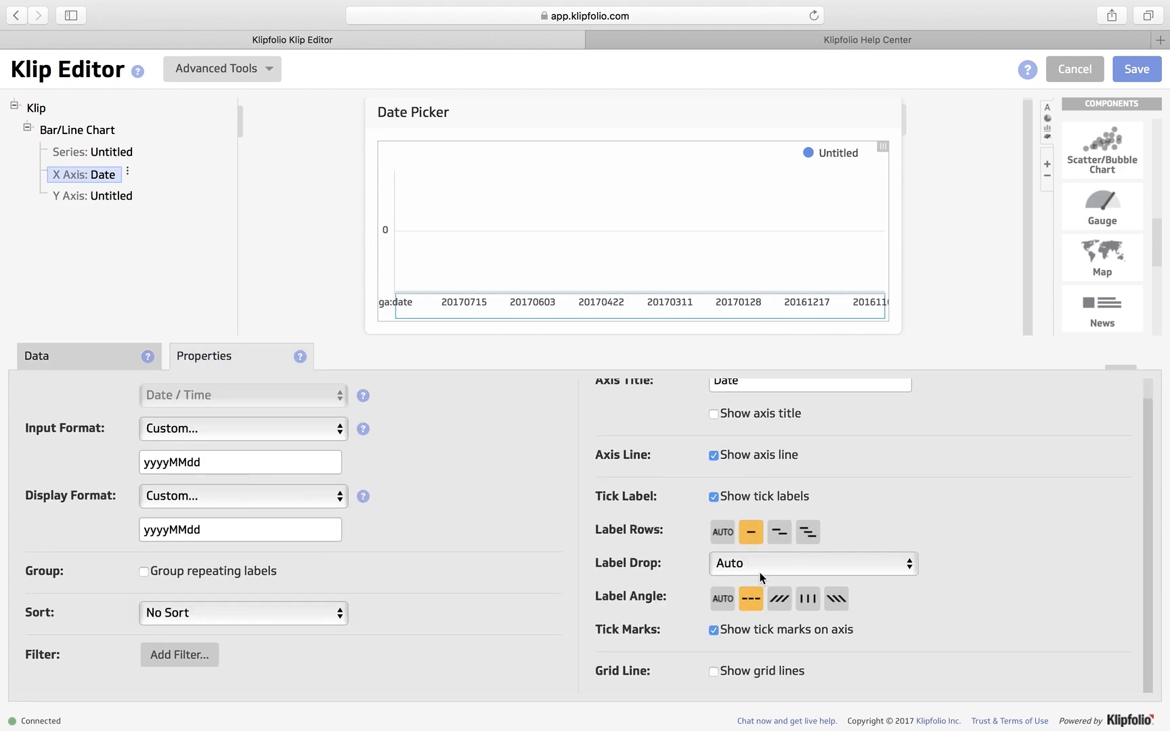
left_click(780, 600)
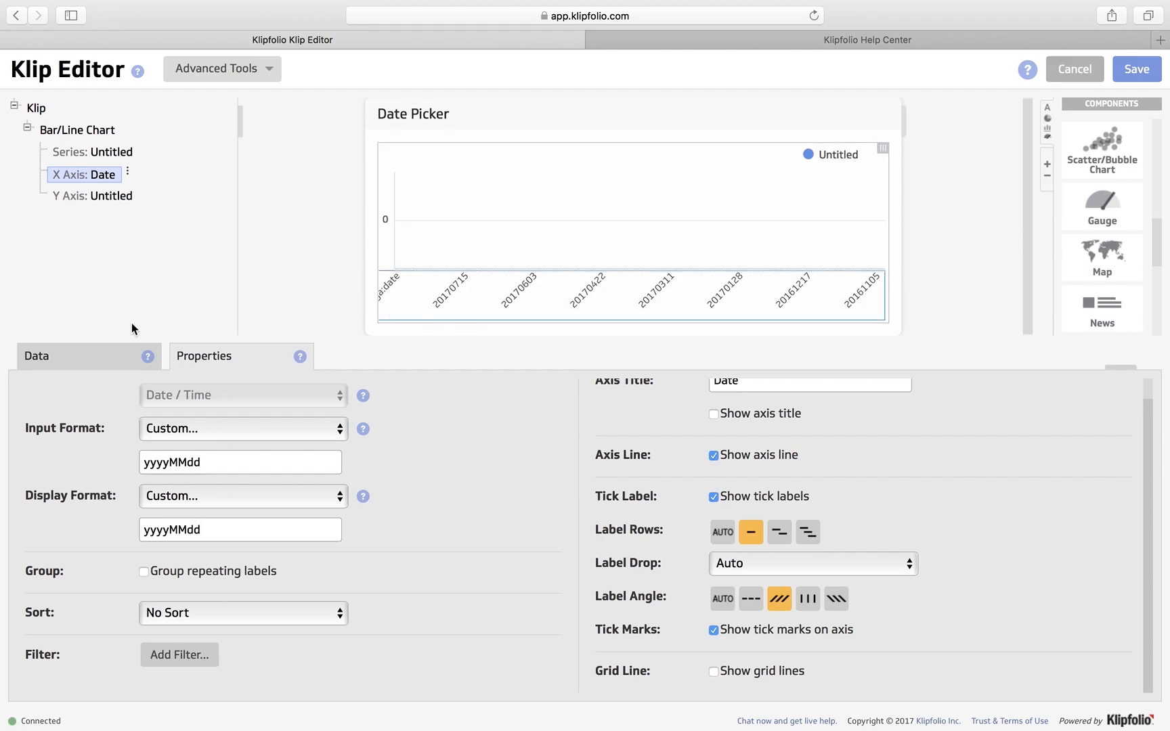
left_click(95, 353)
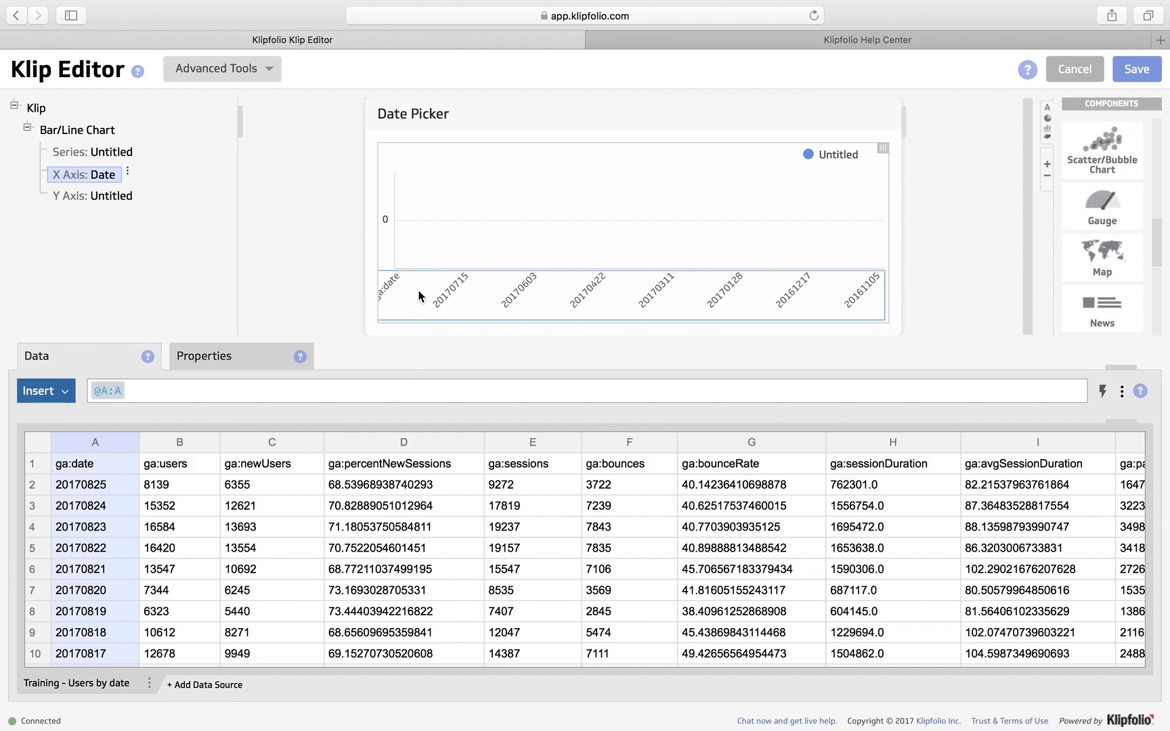
Add a member filter to the X axis that excludes only the [Blank] value.
left_click(220, 359)
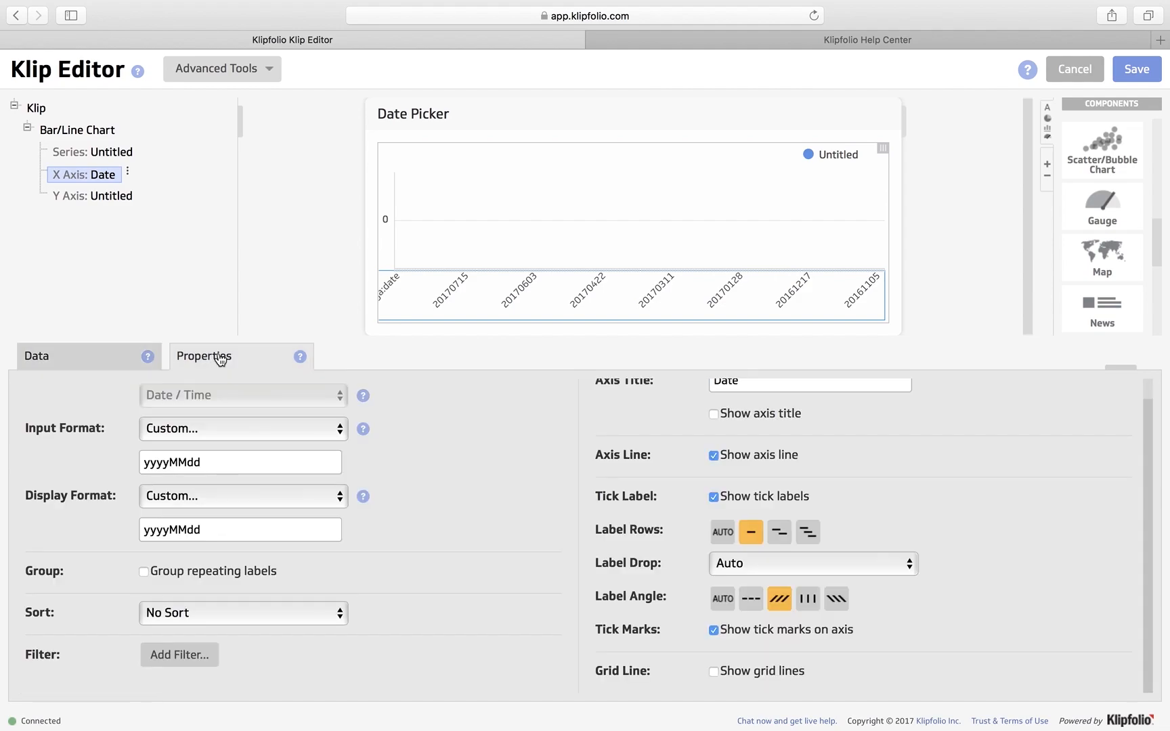
left_click(180, 657)
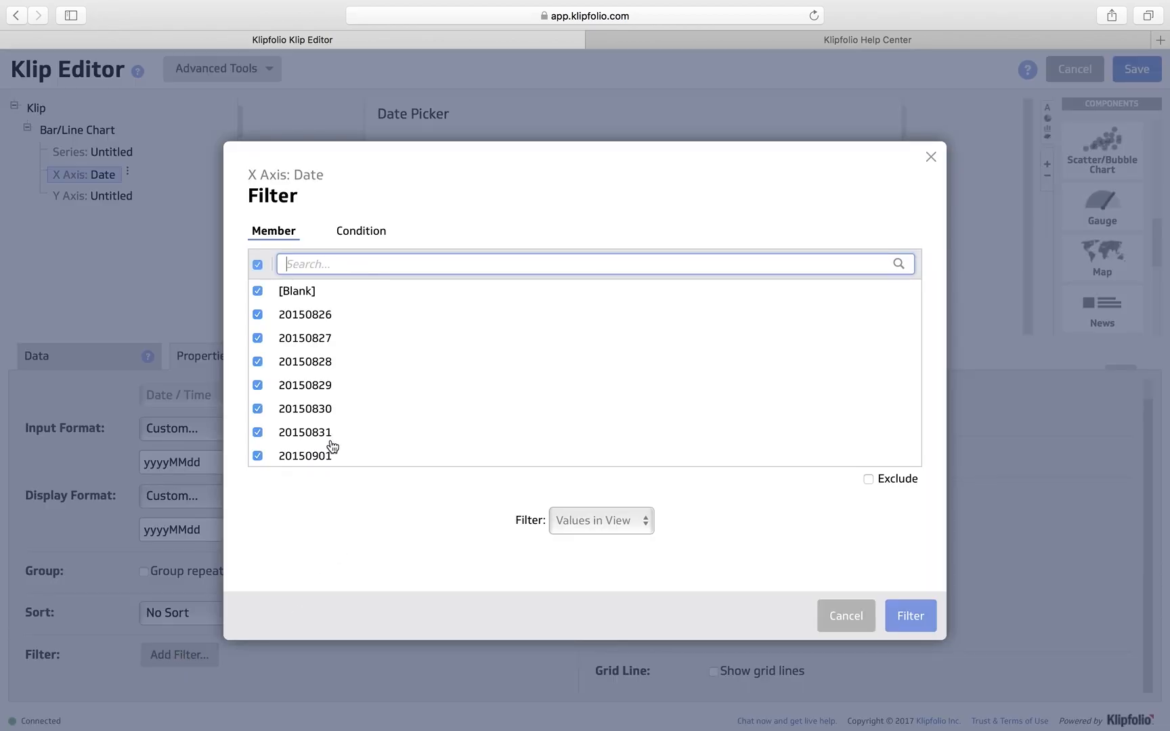
left_click(257, 265)
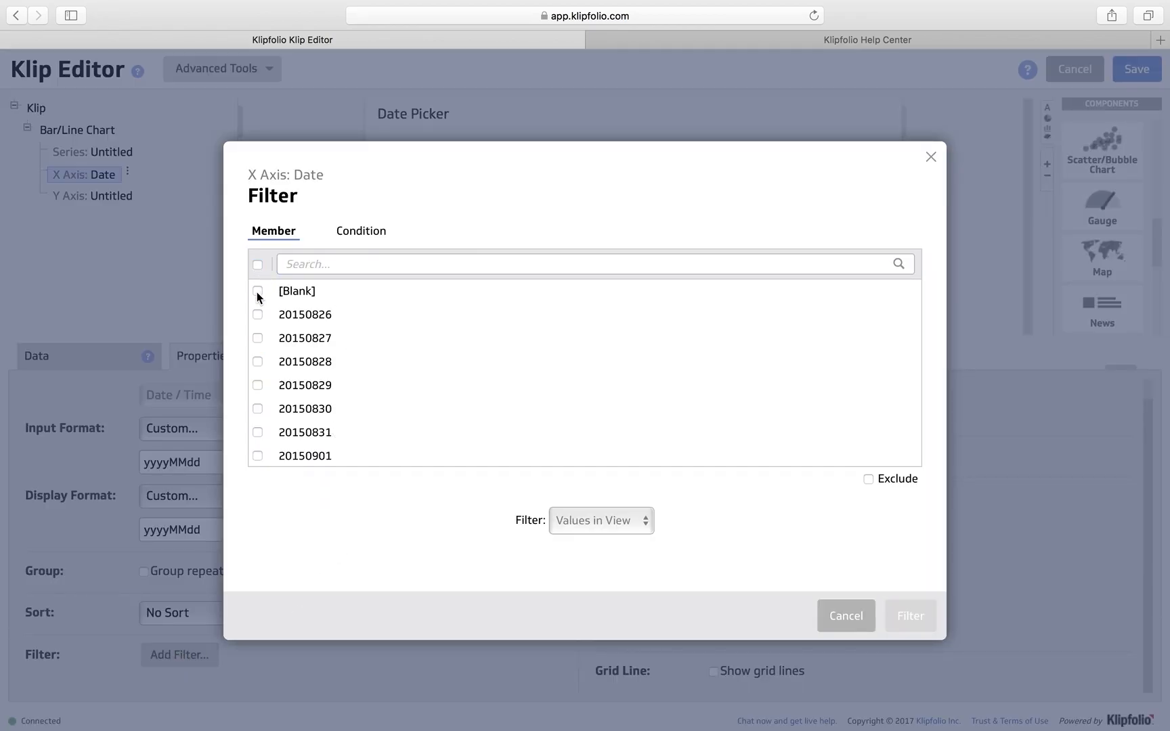
left_click(257, 291)
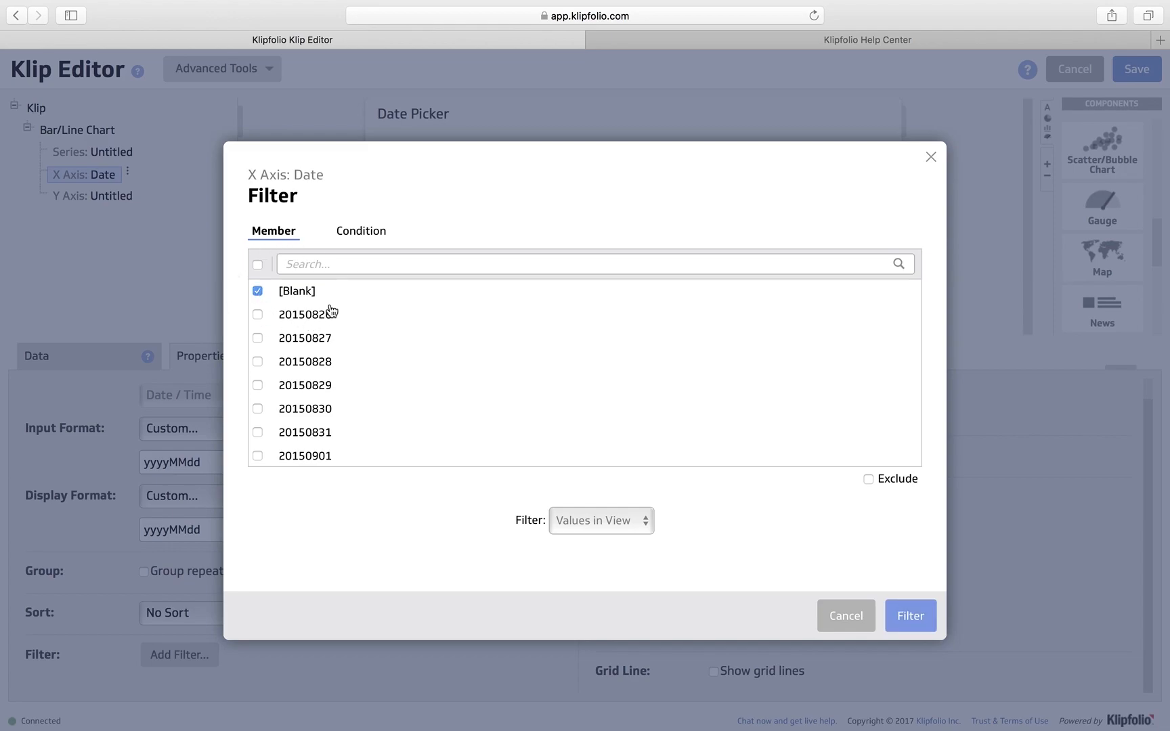
left_click(868, 479)
left_click(911, 616)
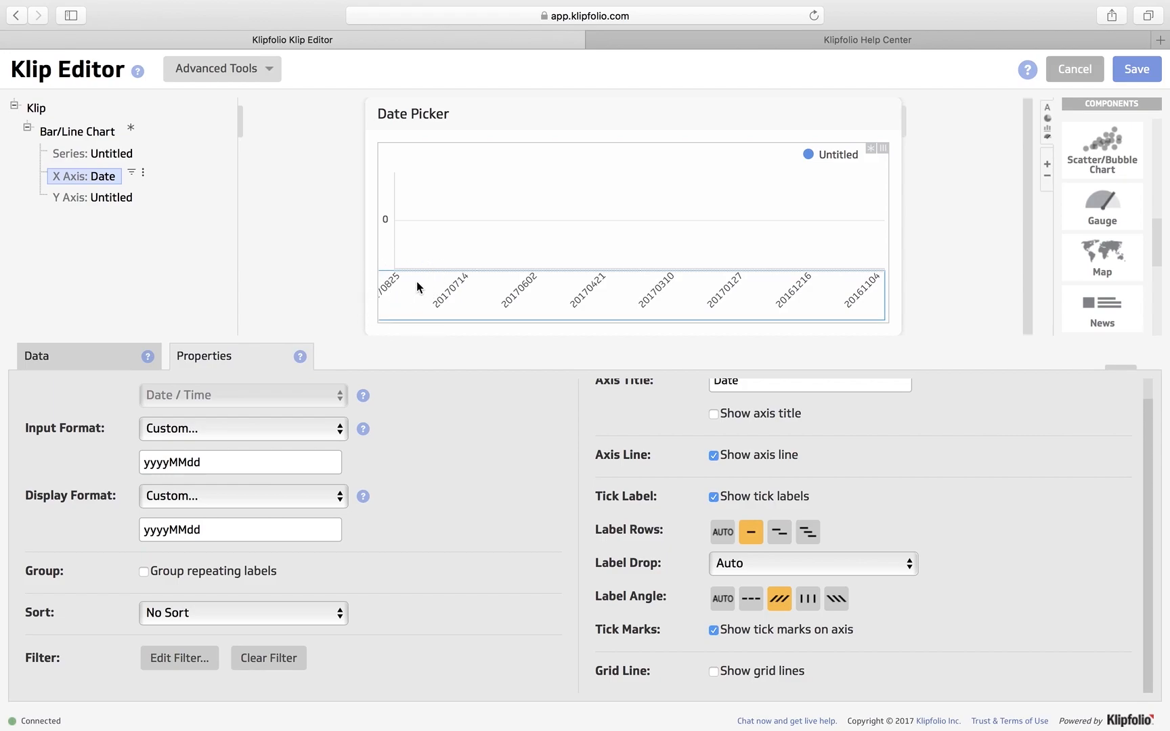
Set the X axis label drop option to "Don't drop labels" and return to the axis's data formula.
scroll(501, 482, "up", 2)
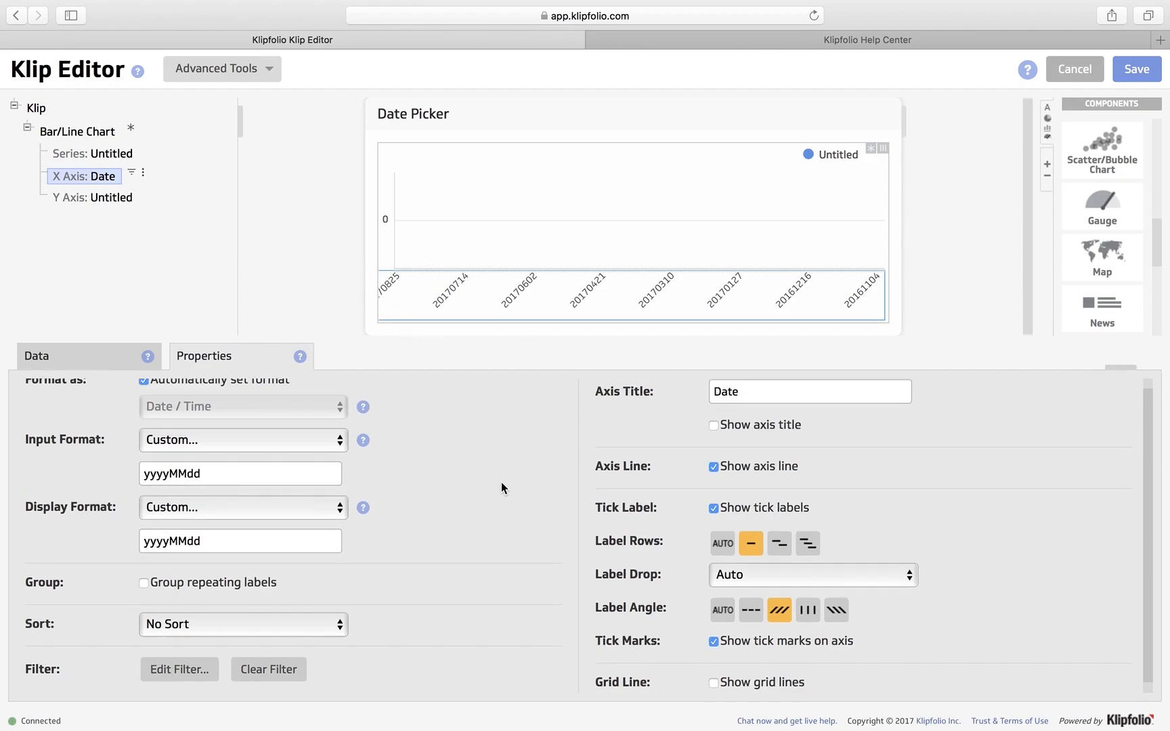
scroll(568, 511, "down", 2)
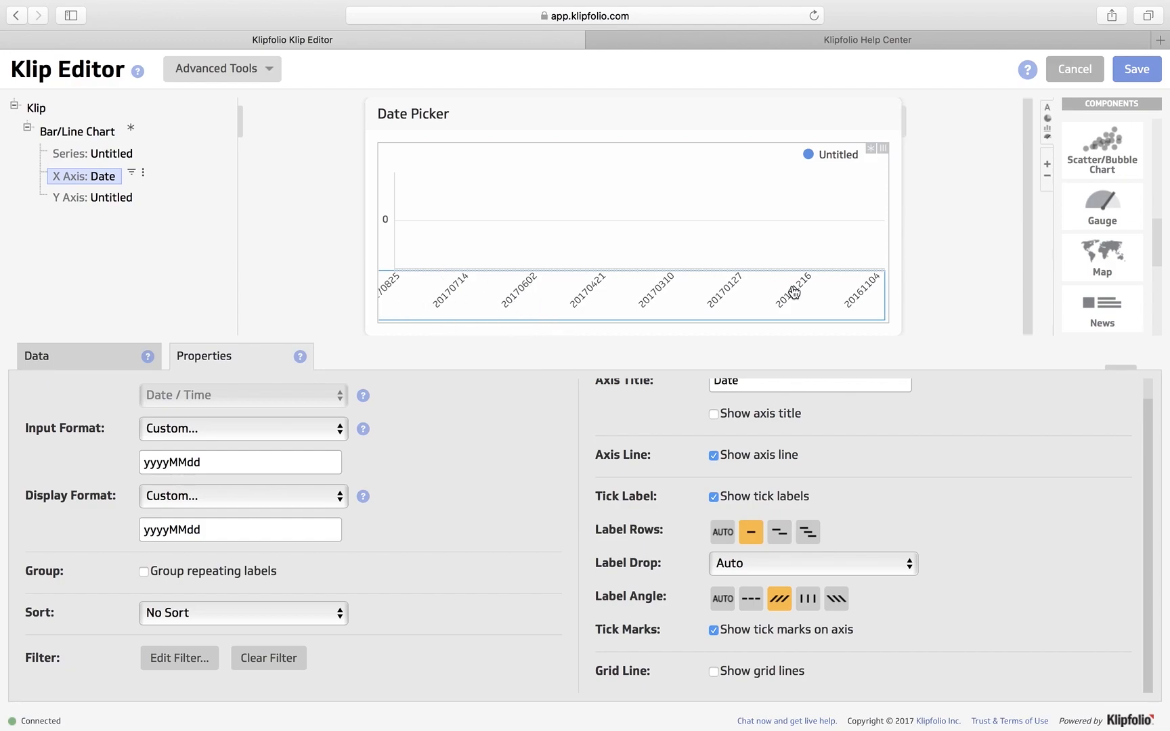
left_click(876, 570)
left_click(846, 578)
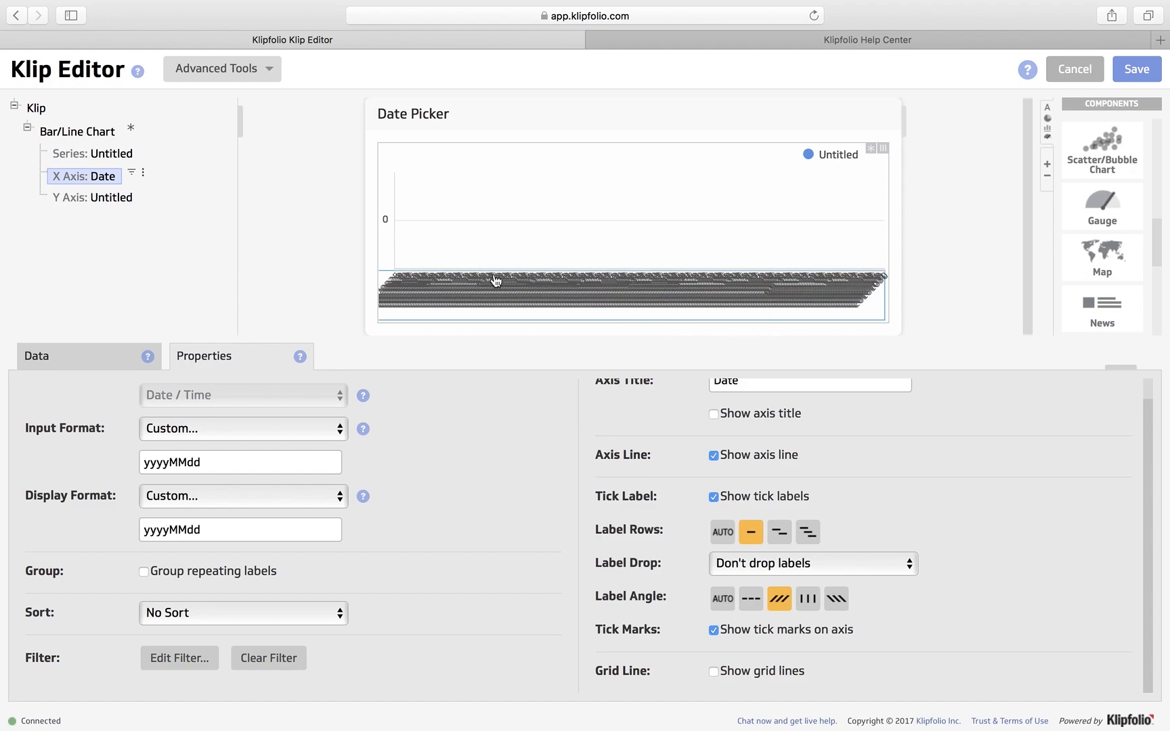
left_click(80, 358)
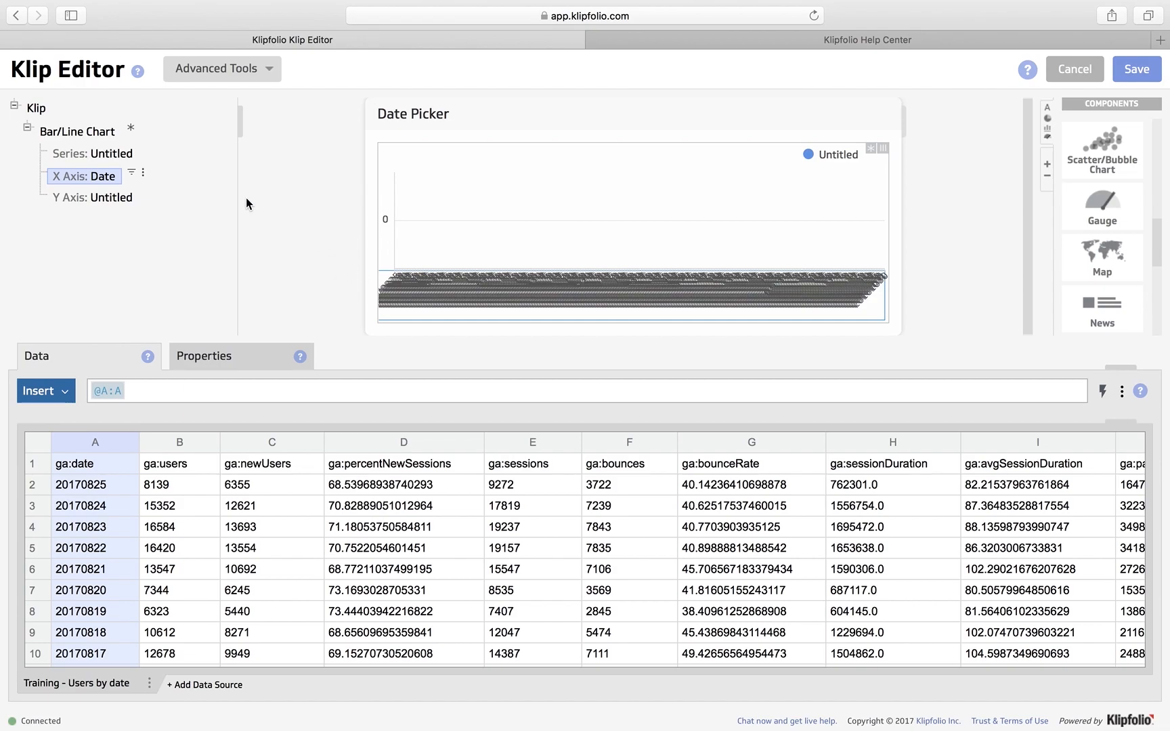
Assign the ga:users column (column B) to the untitled series and label the series "Users".
left_click(98, 160)
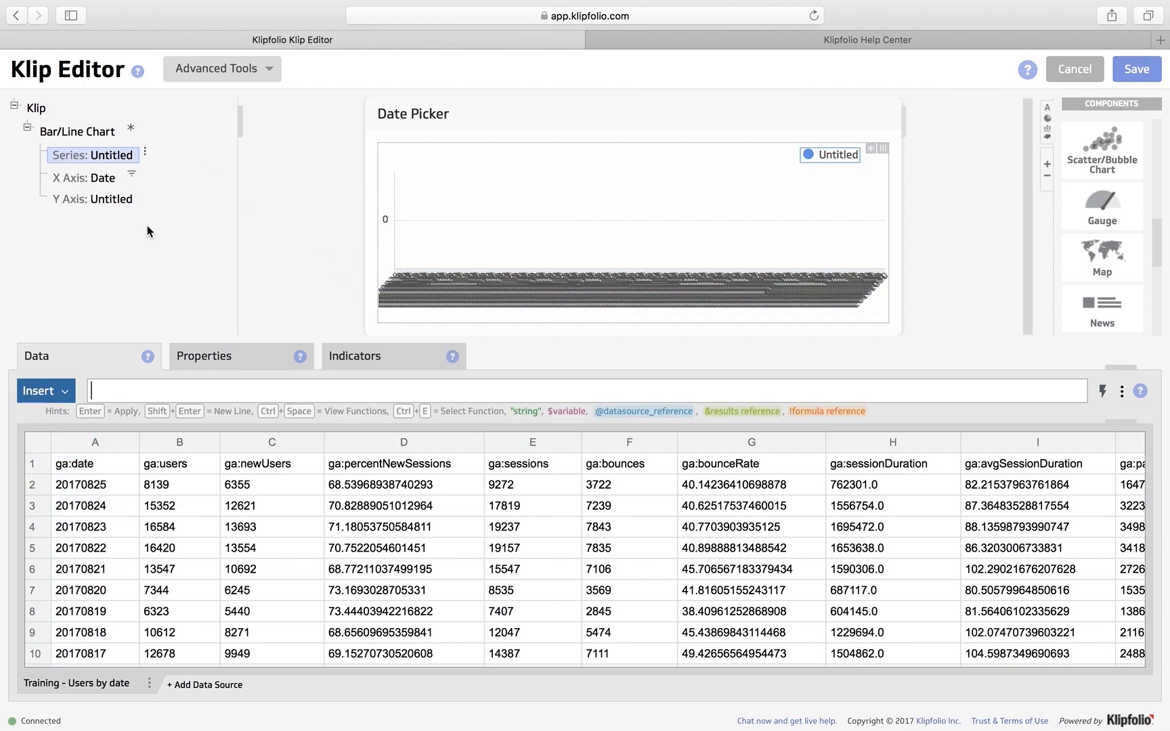
left_click(182, 448)
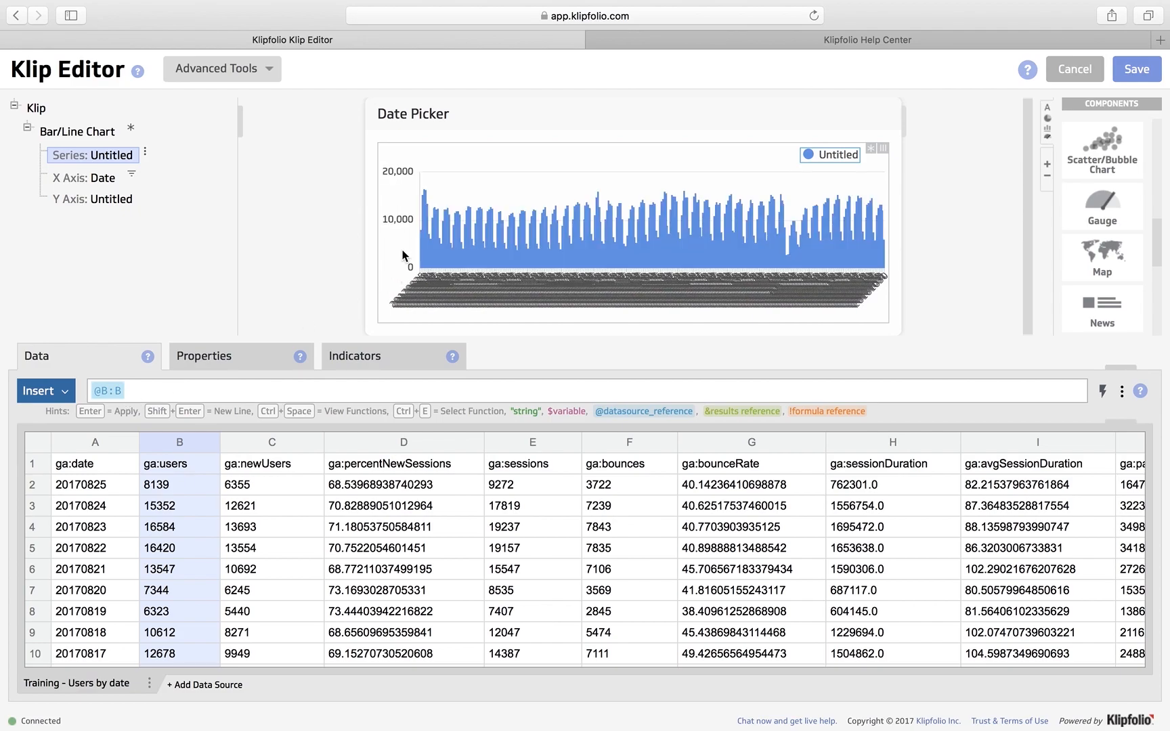
left_click(220, 358)
left_click_drag(212, 566, 103, 556)
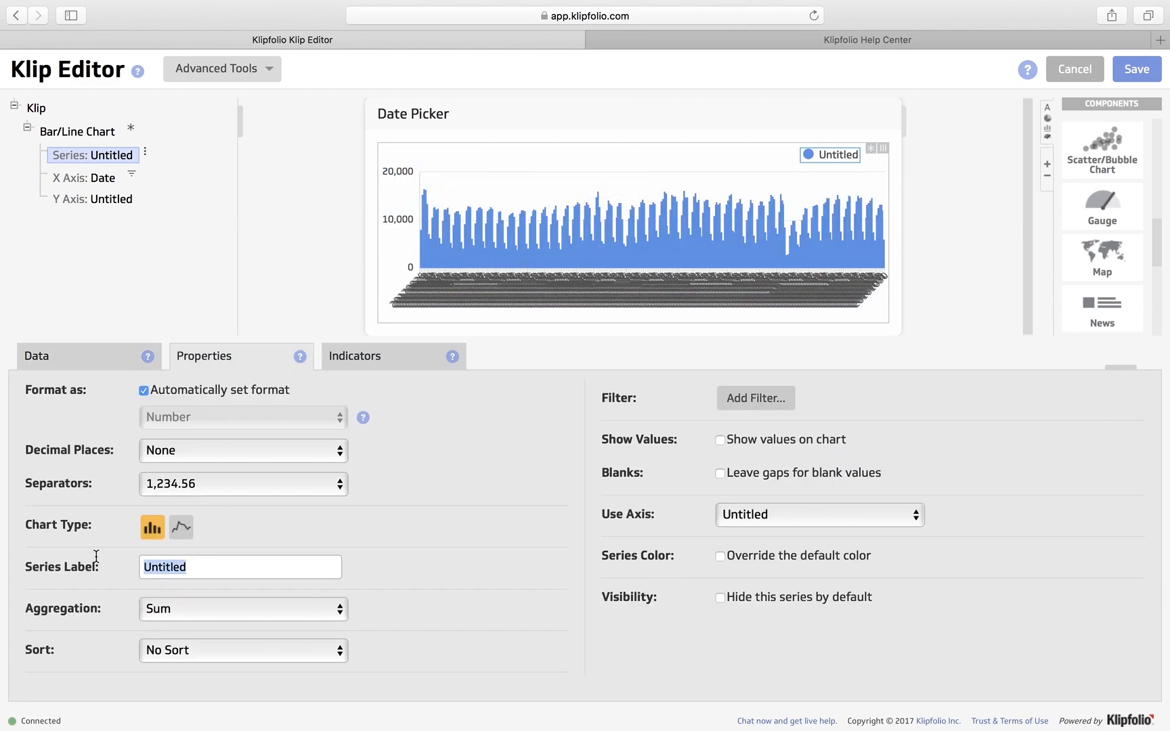
type("Users")
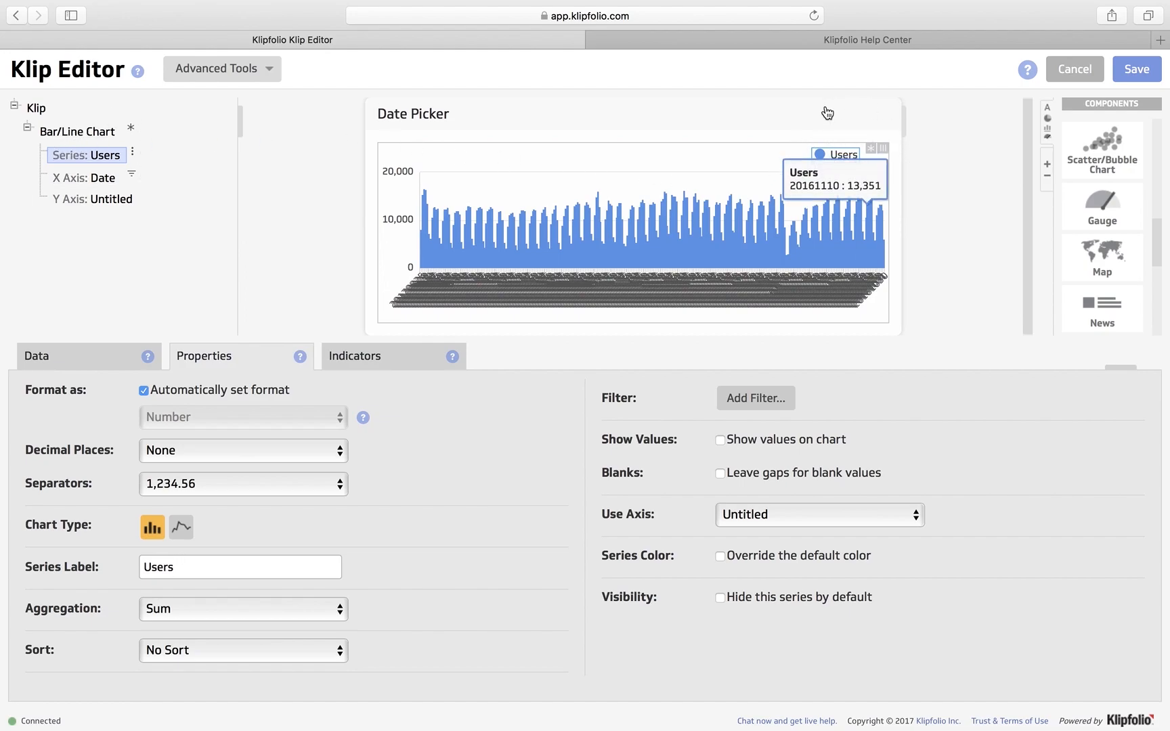
left_click(79, 363)
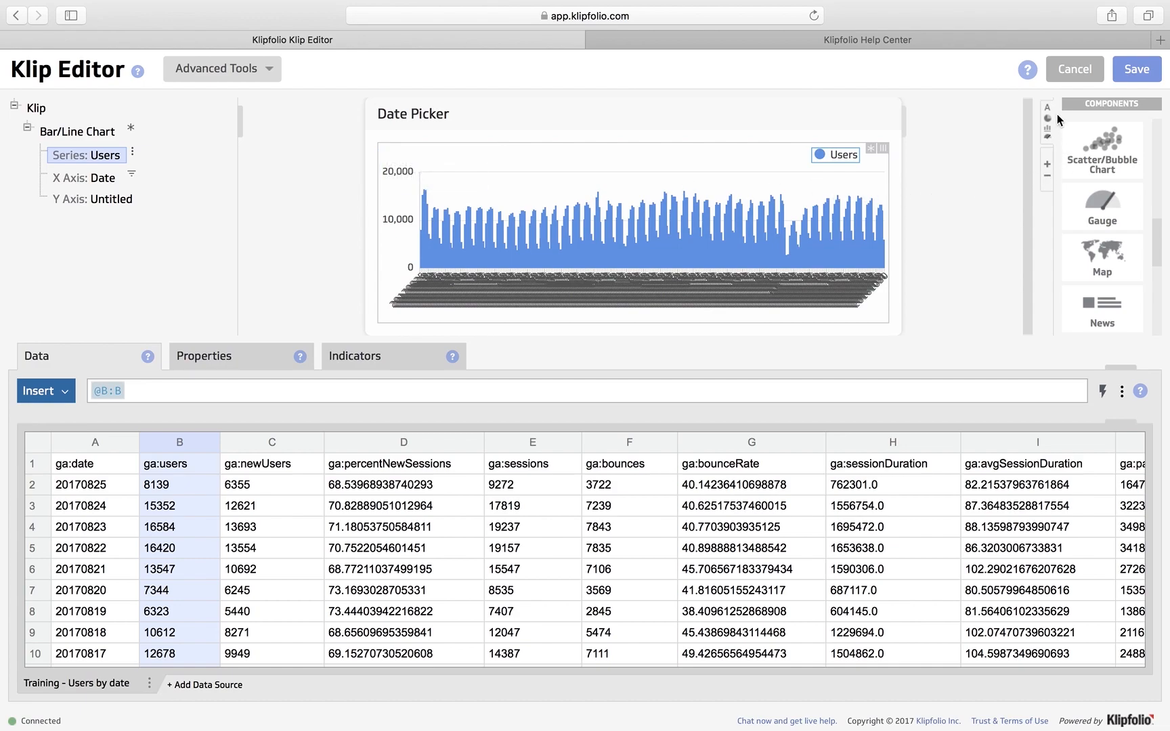
Add a second series to the chart and assign it the ga:newUsers column (column C).
left_click(1048, 175)
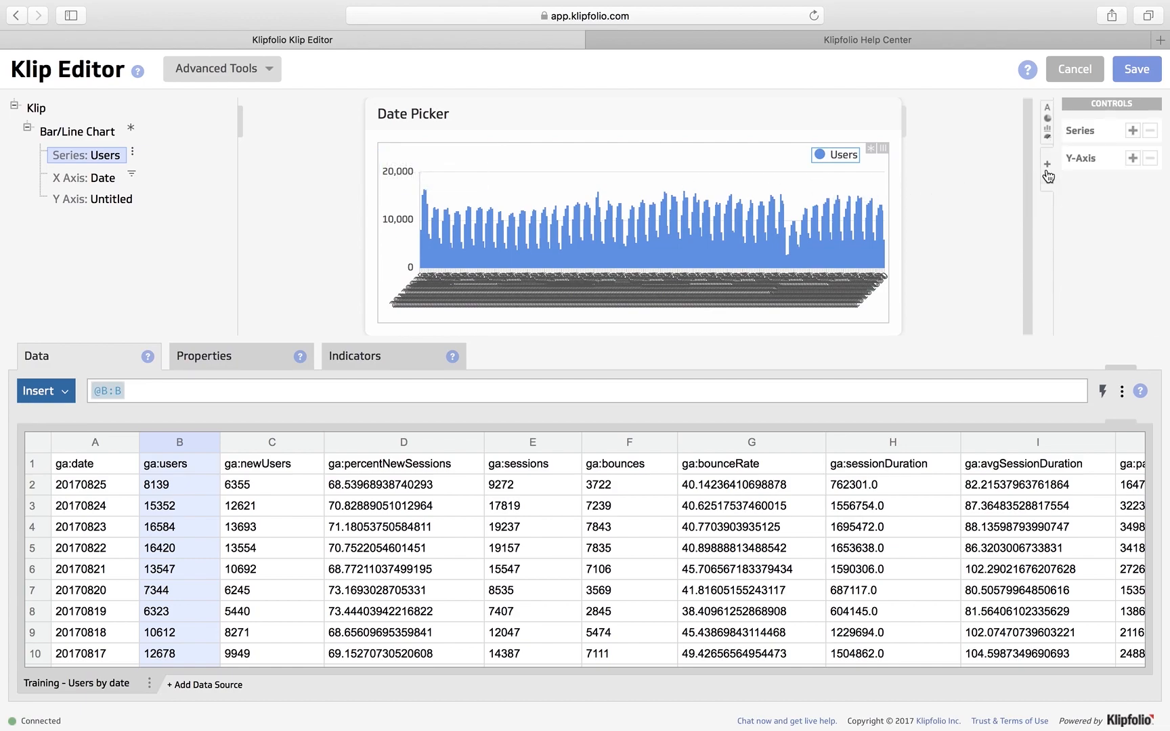
left_click(1133, 131)
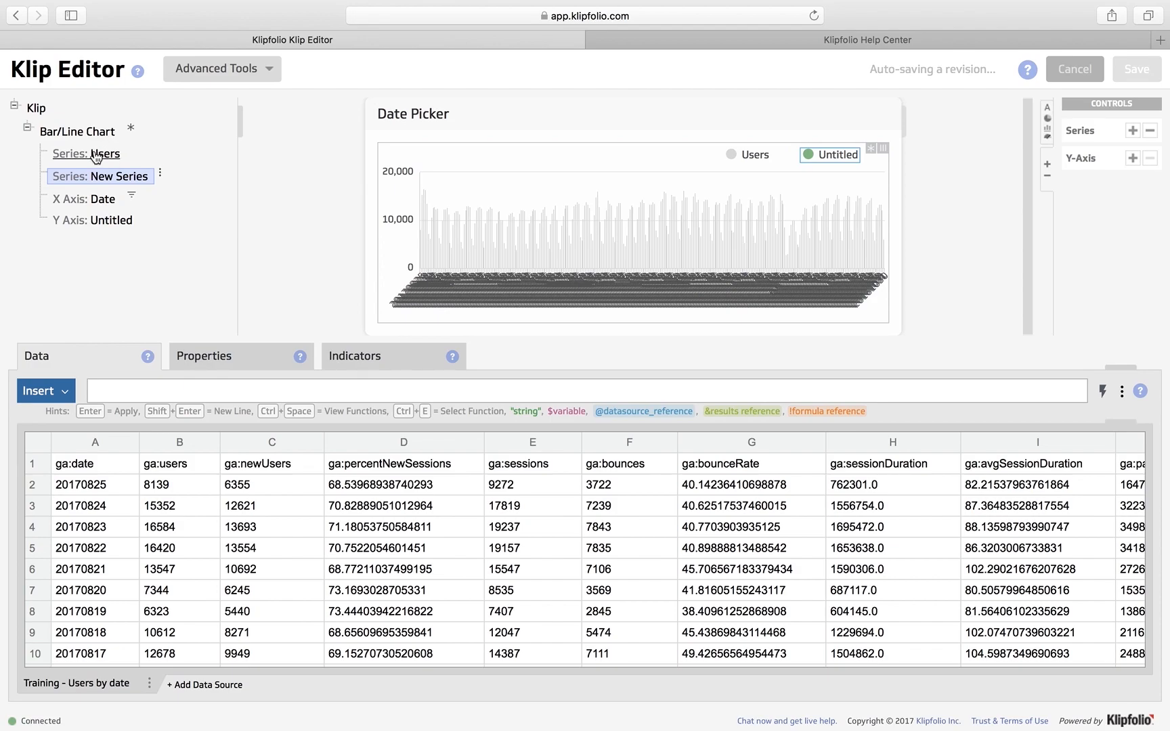
left_click(282, 447)
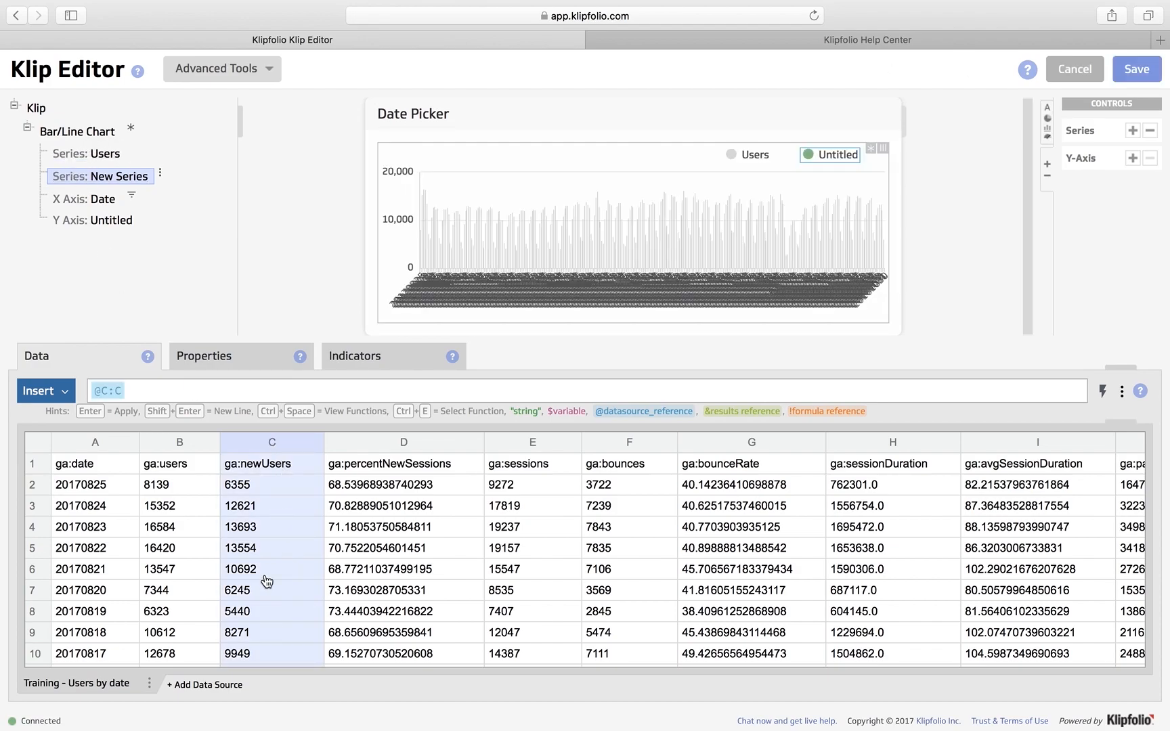
Label the new series "New Users" and change its chart type to line.
left_click(241, 357)
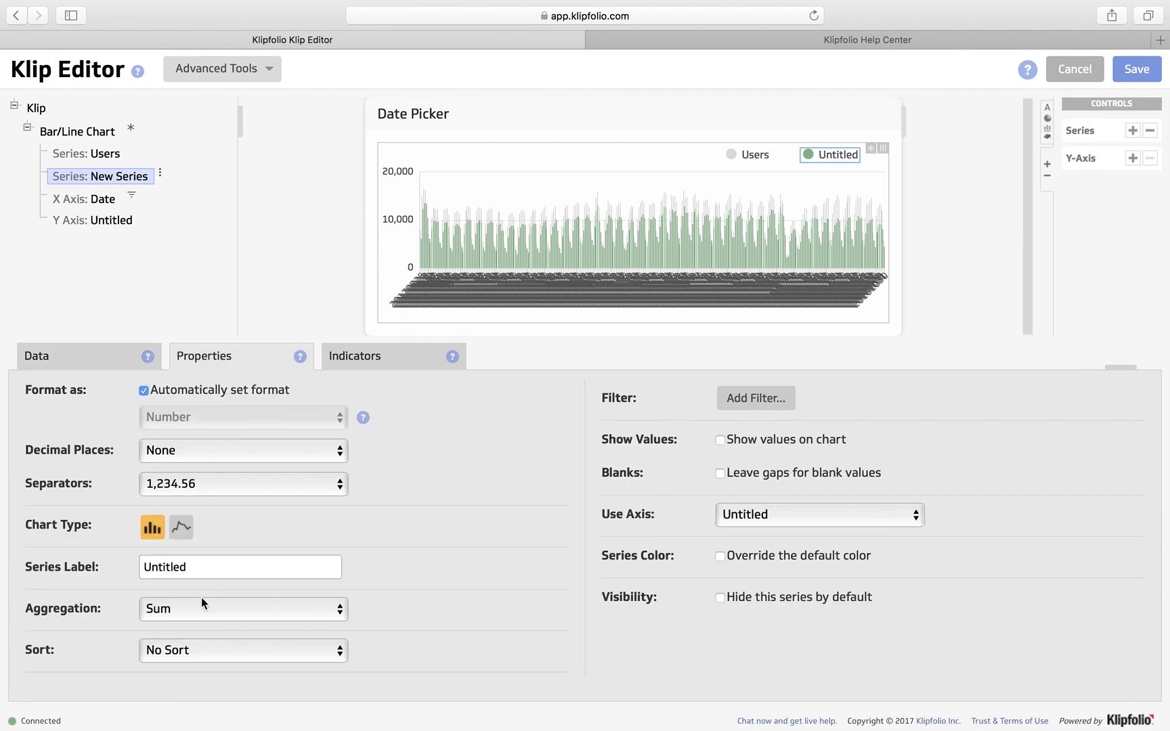
left_click_drag(215, 567, 68, 554)
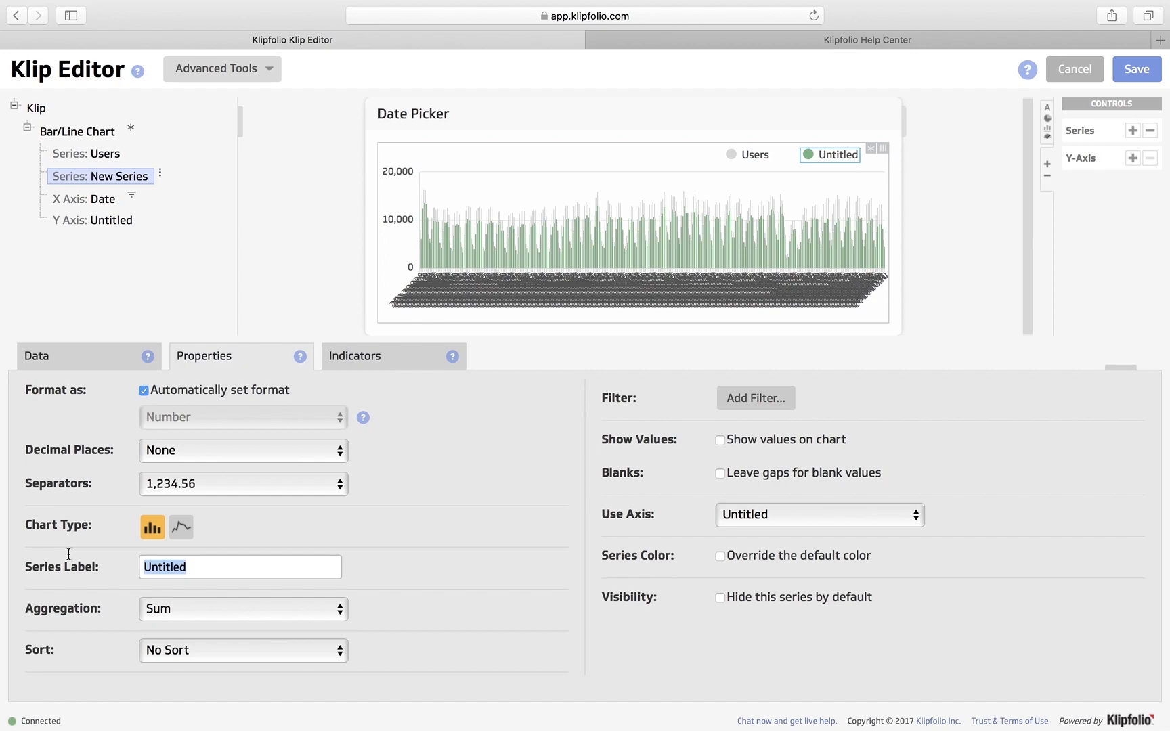
type("New ")
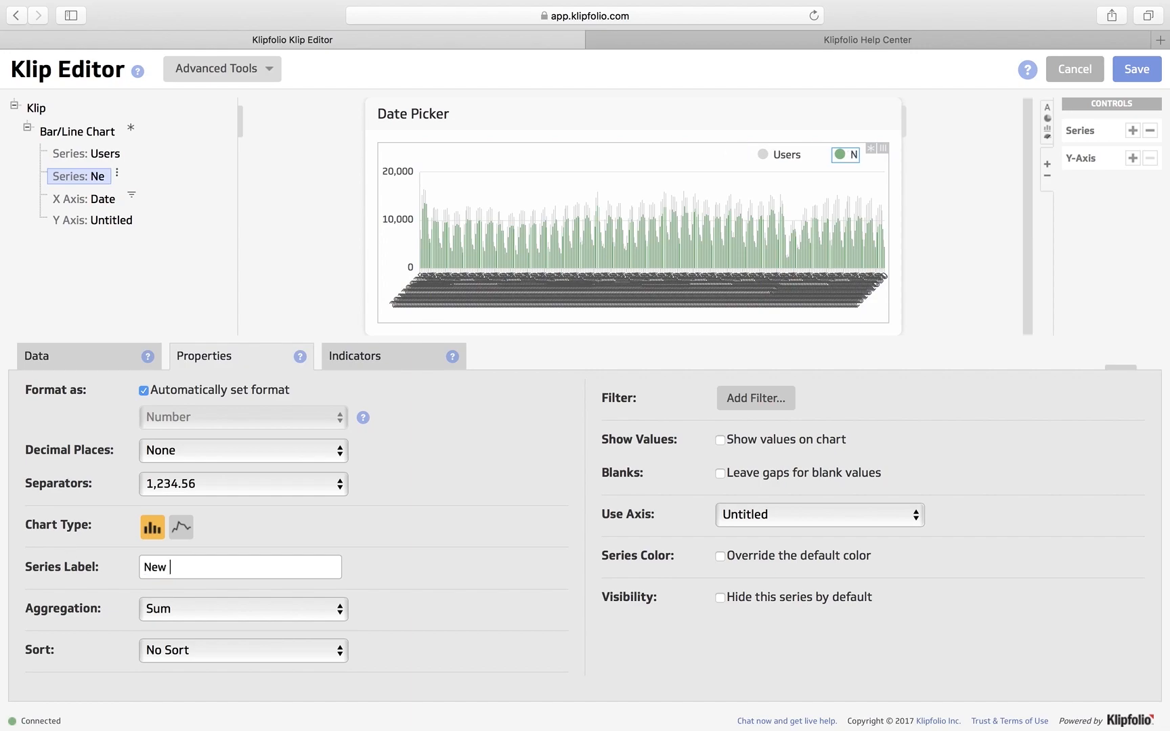
type("Users")
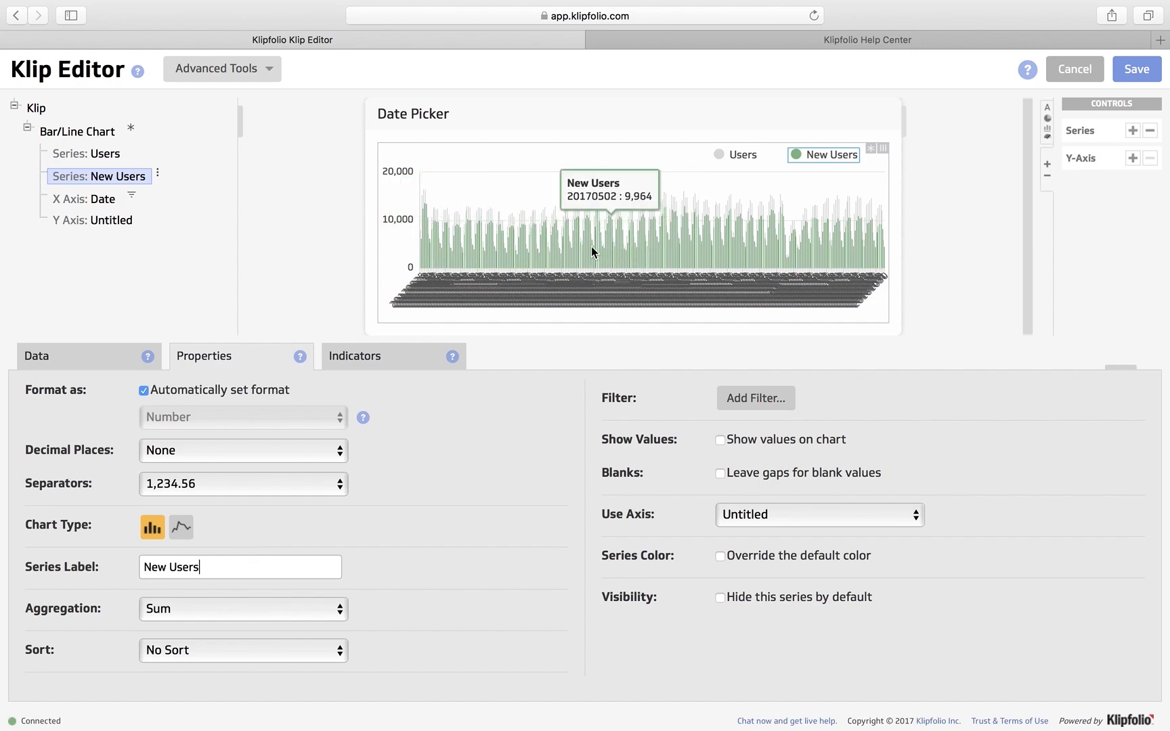
left_click(181, 530)
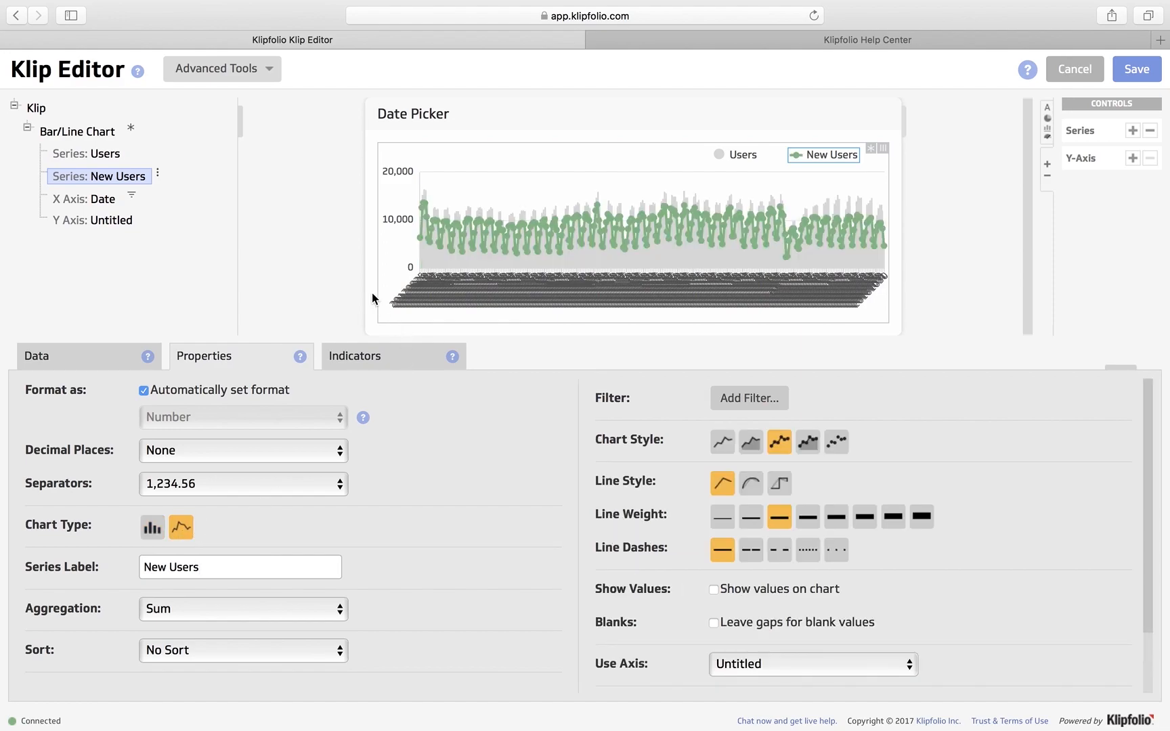
left_click(97, 365)
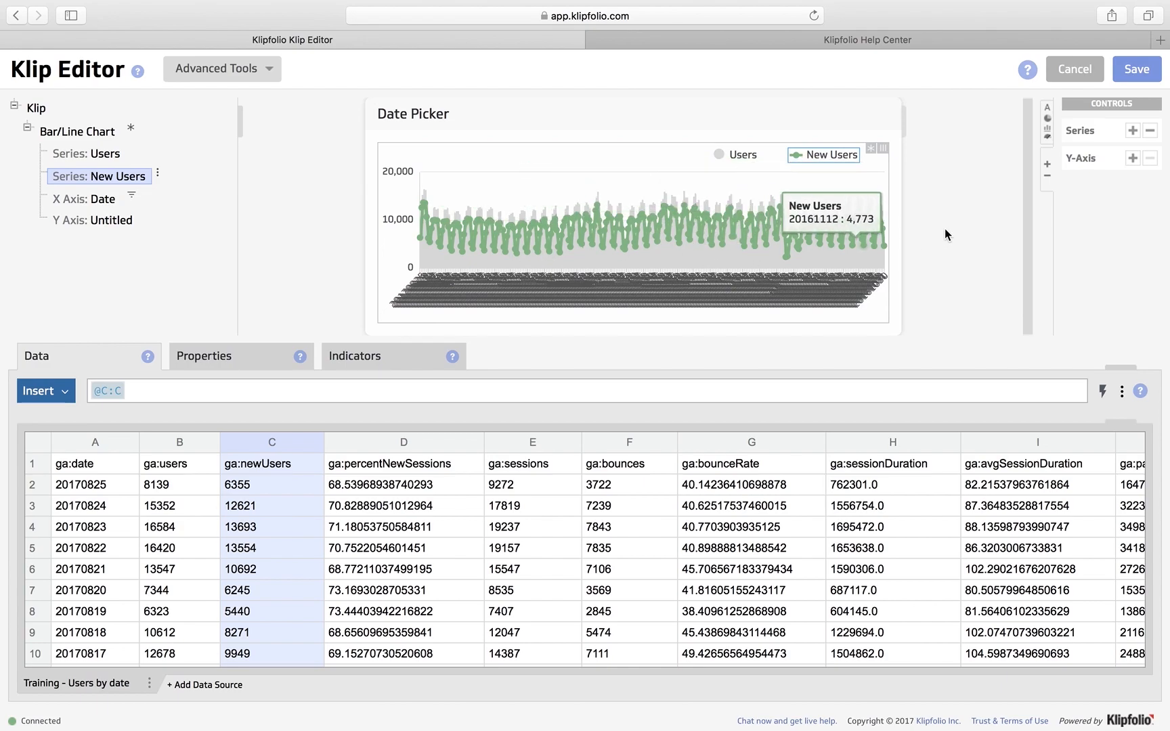
Place a Layout Grid component above the chart and set it to 2 columns and 1 row.
left_click(1048, 129)
scroll(1098, 202, "down", 2)
scroll(1099, 202, "down", 4)
scroll(1098, 202, "down", 1)
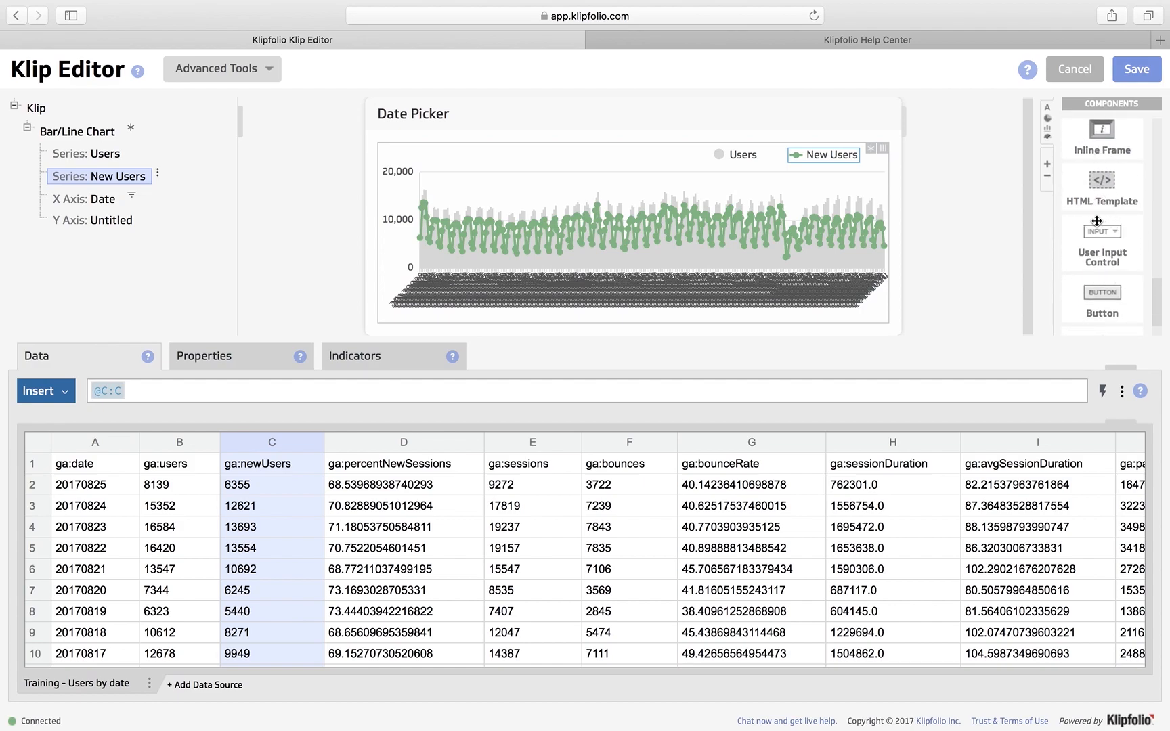
scroll(1102, 263, "up", 10)
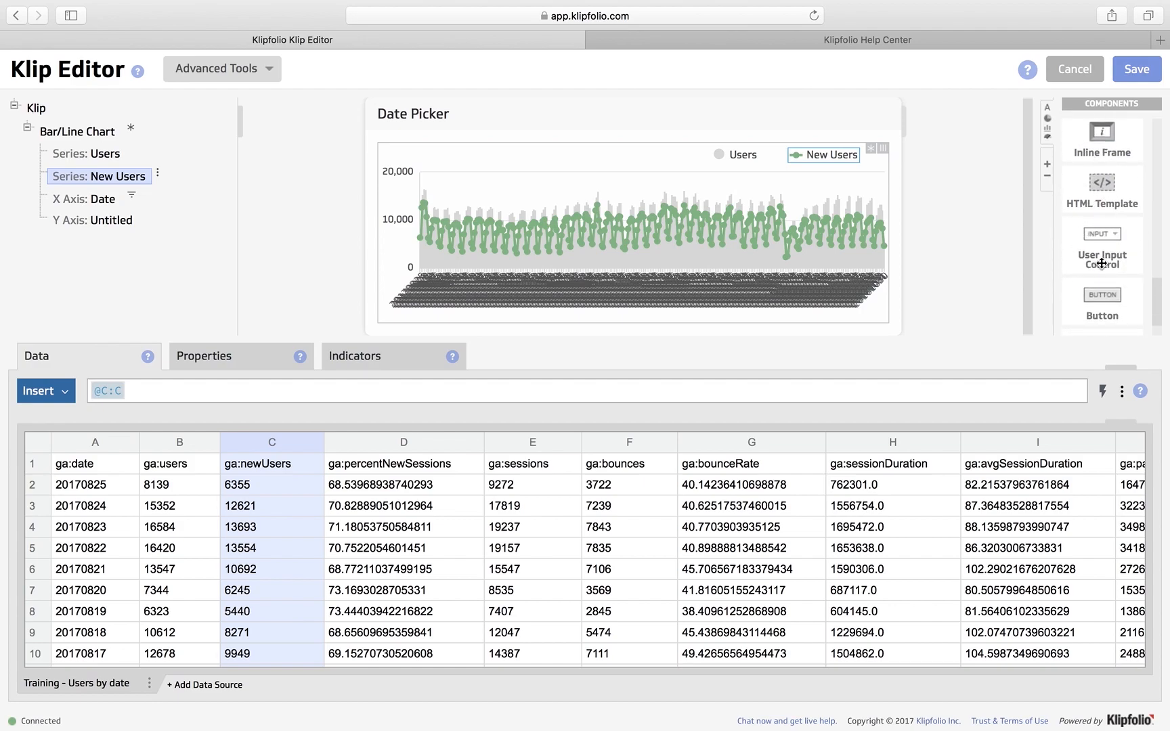
scroll(1102, 264, "up", 5)
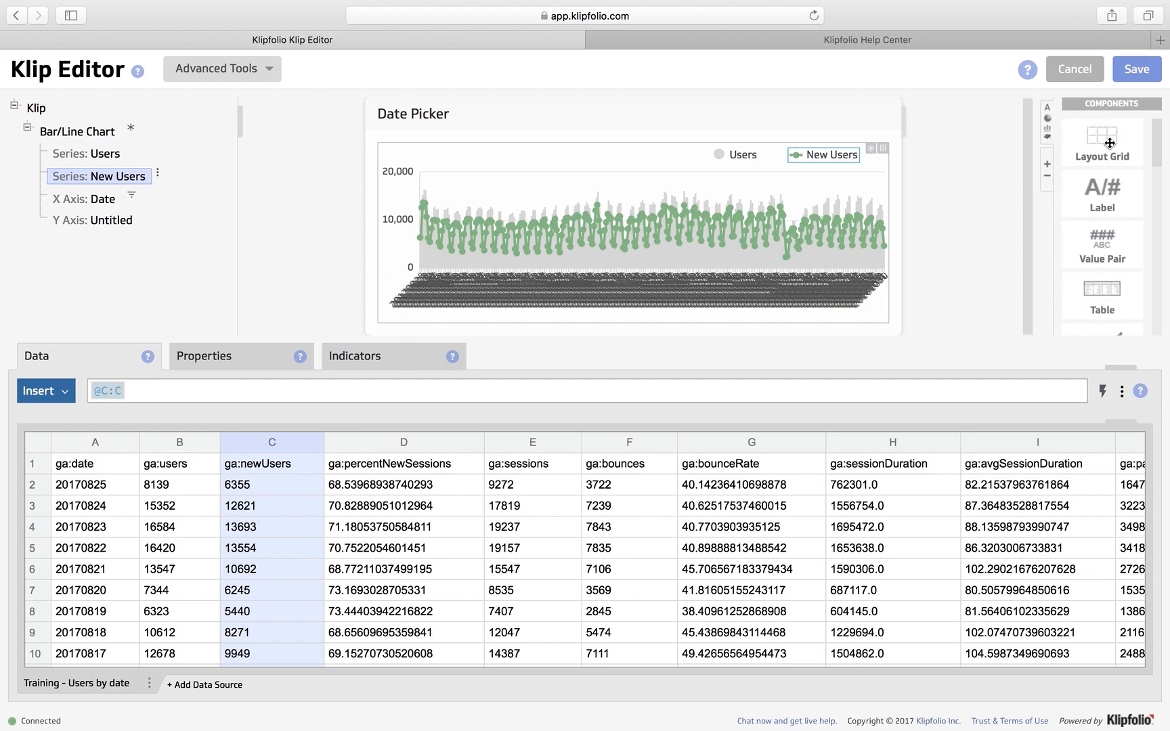
left_click_drag(1110, 140, 773, 166)
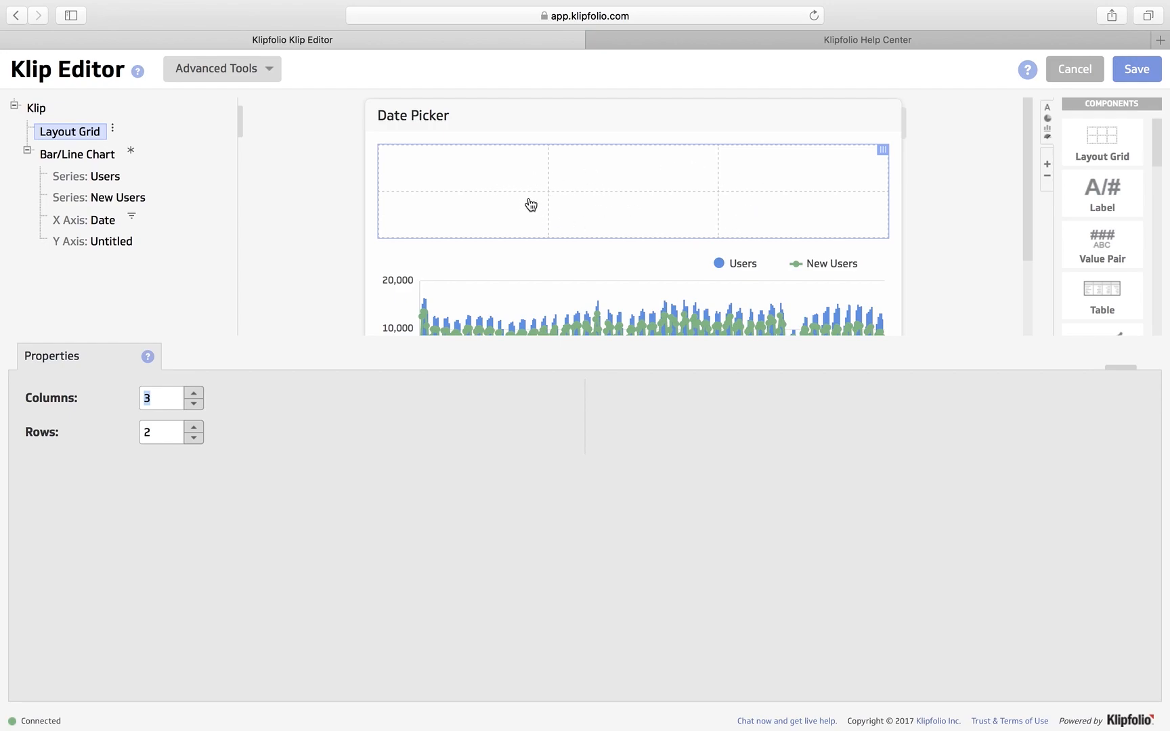
left_click(194, 405)
left_click(196, 438)
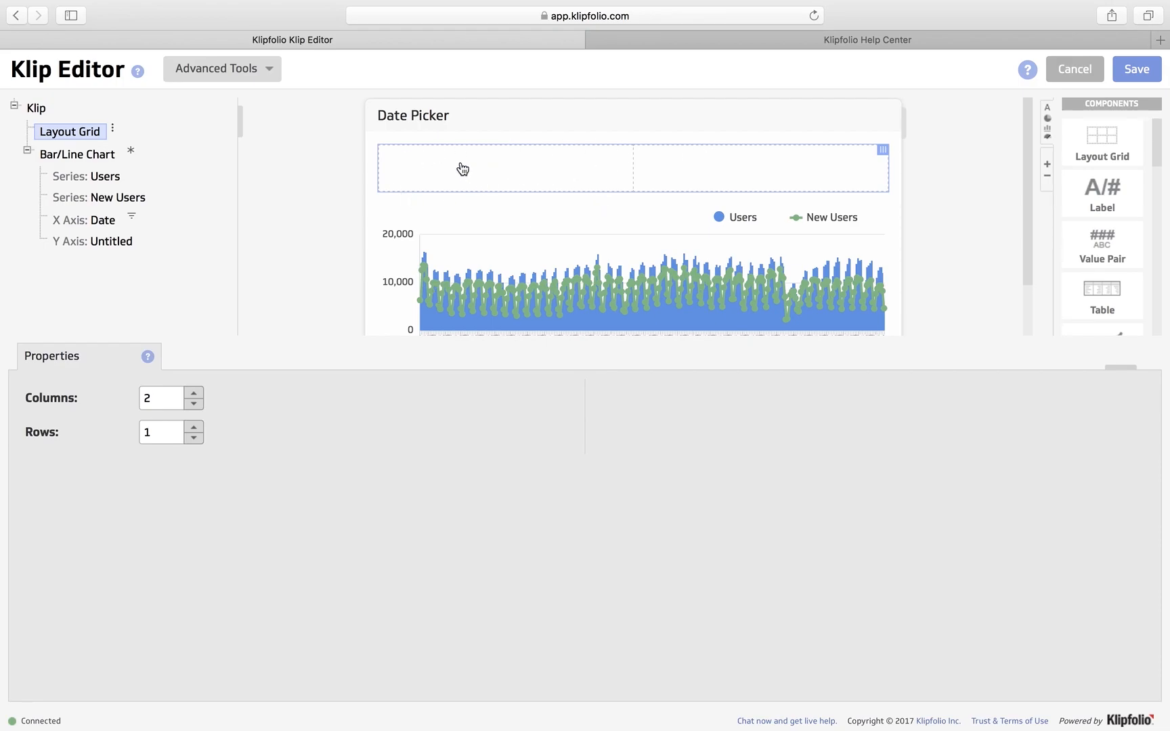
Place a User Input Control component in the second cell of the layout grid.
scroll(1100, 230, "down", 15)
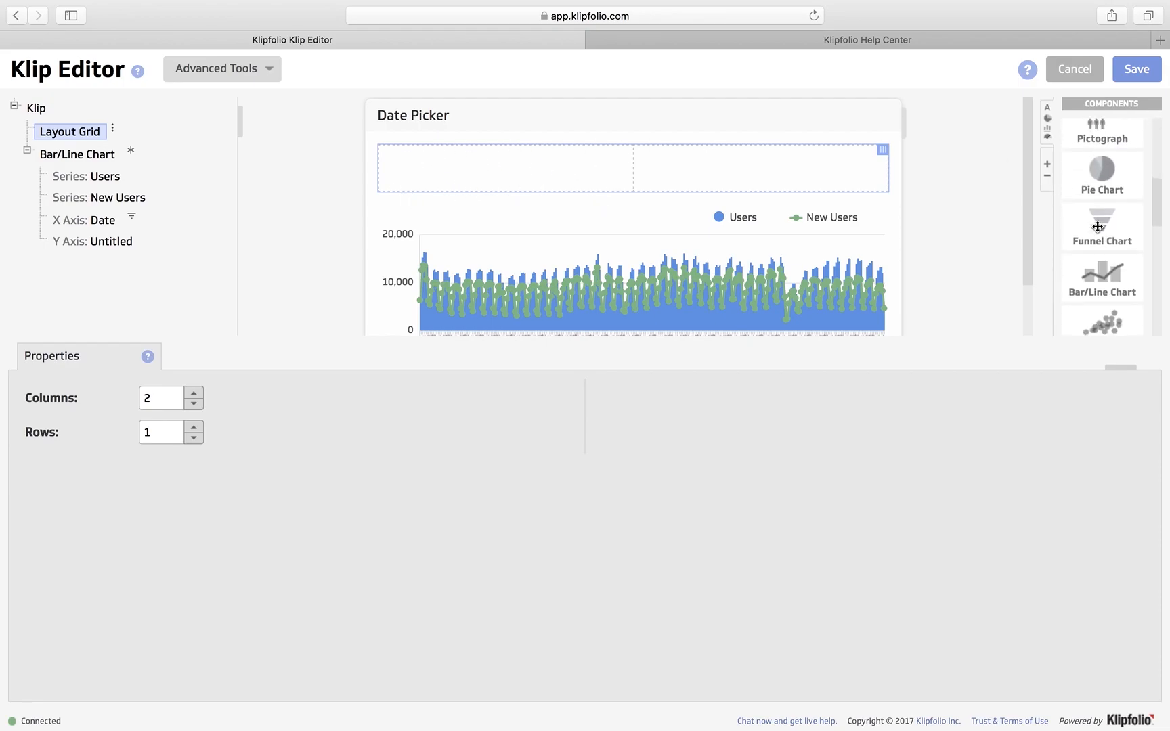
scroll(1097, 227, "down", 3)
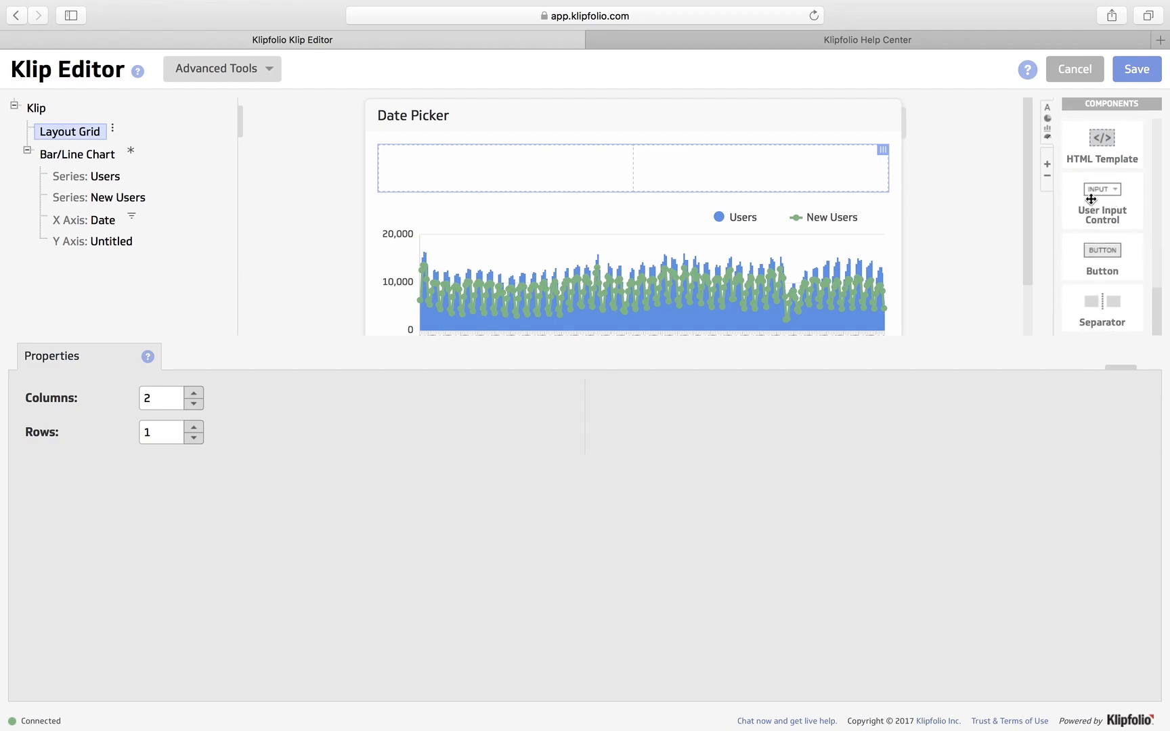
left_click_drag(1110, 194, 746, 195)
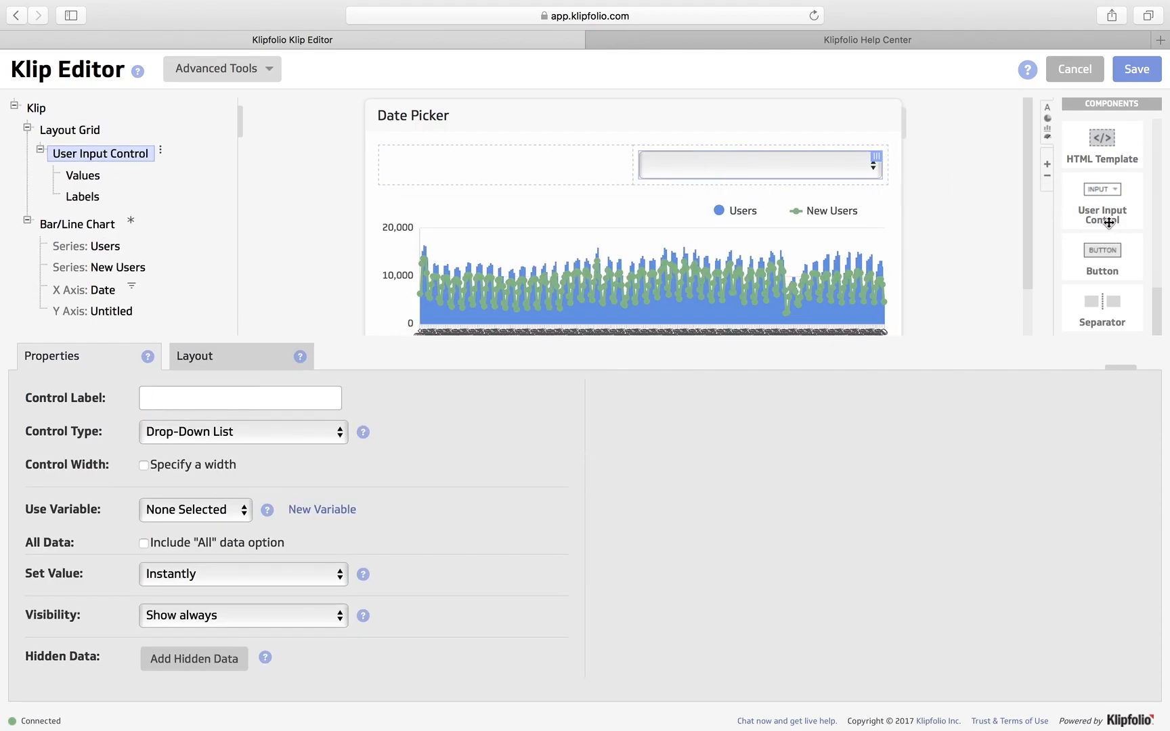
Place a second User Input Control in the first cell of the layout grid and label it "Start Date".
left_click_drag(1106, 202, 549, 178)
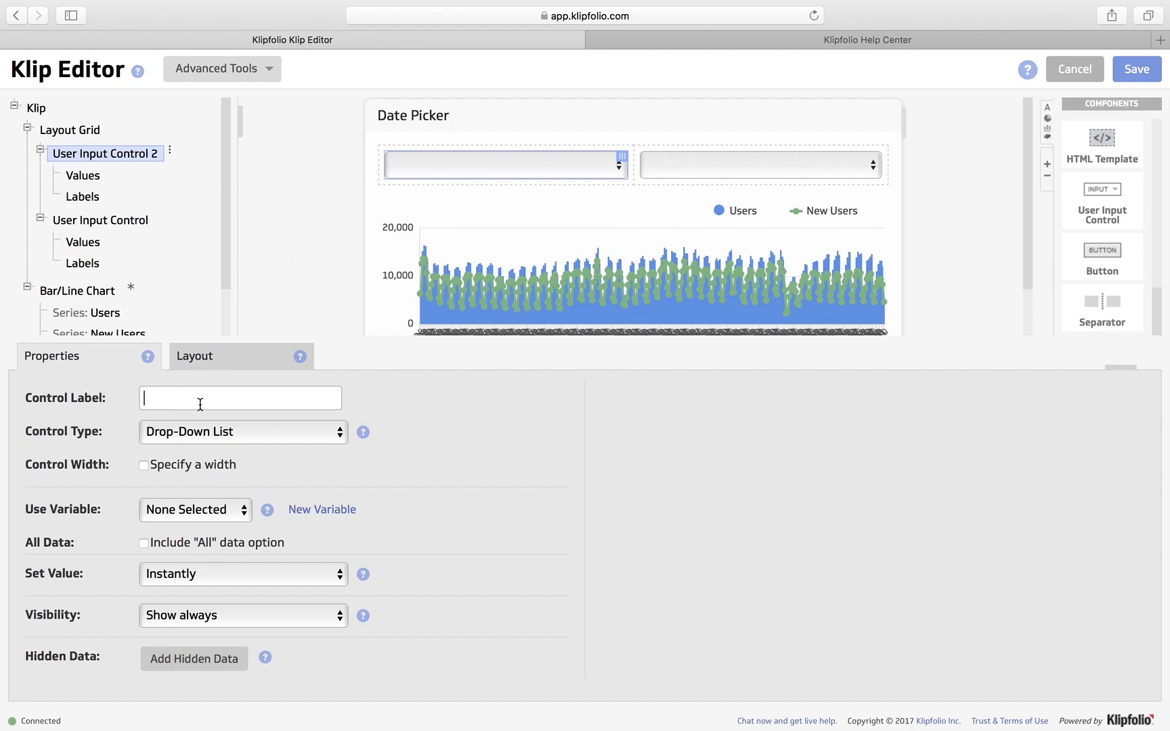
type("Start Dater")
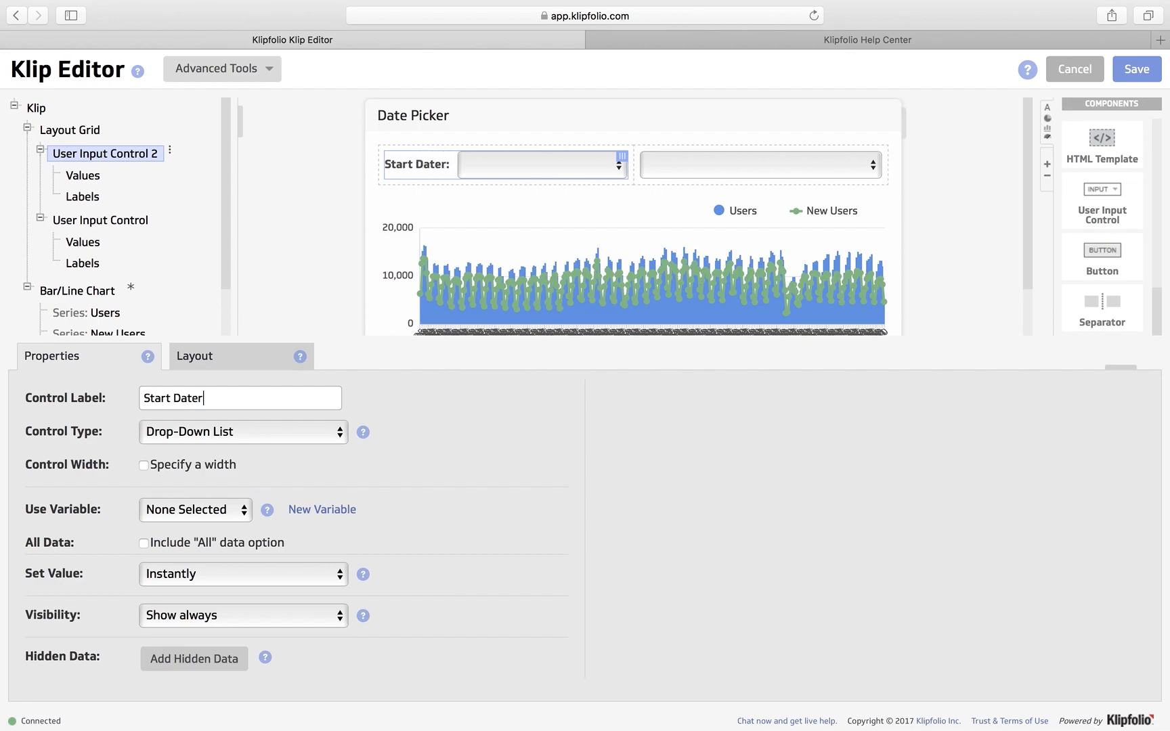
key("BackSpace")
Label the user input control in the second grid cell "End Date".
left_click(732, 170)
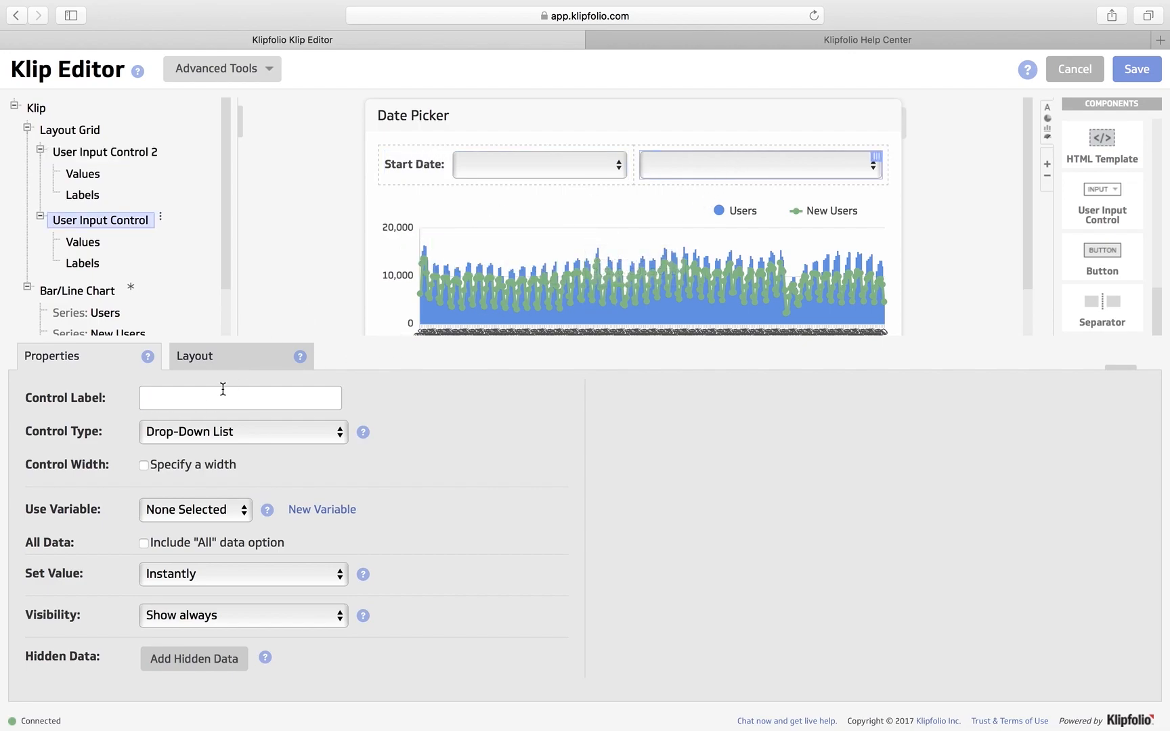
type("End ")
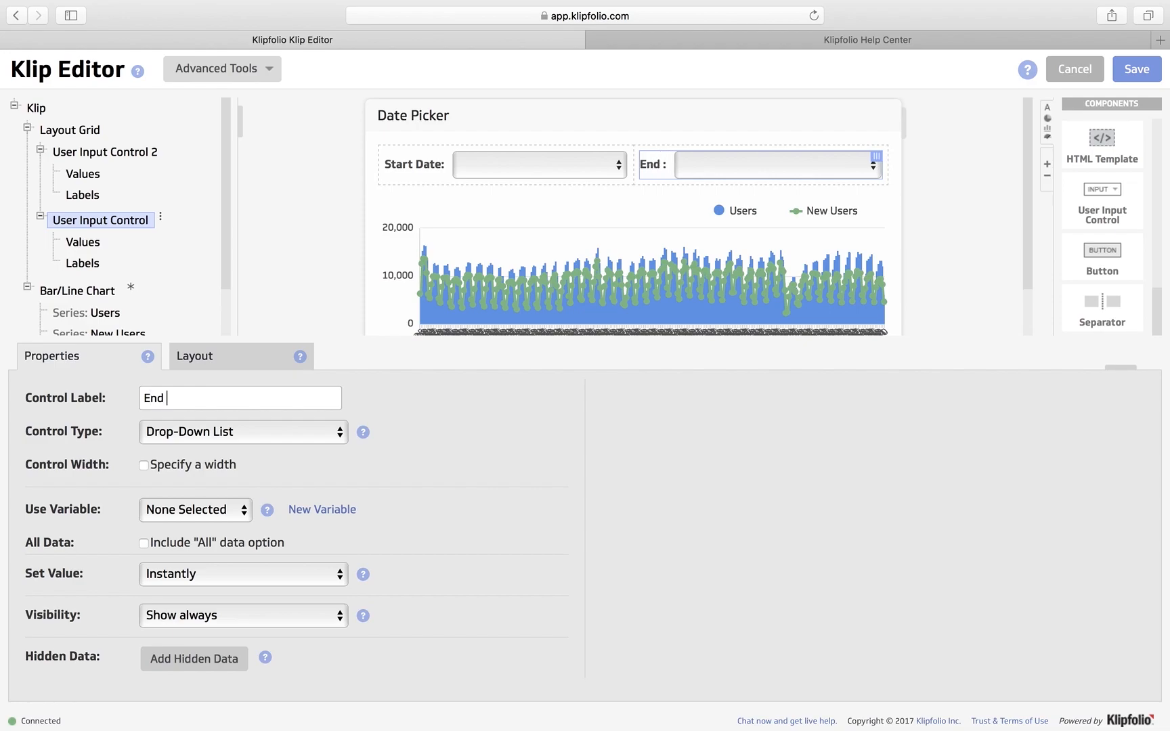
type("Date")
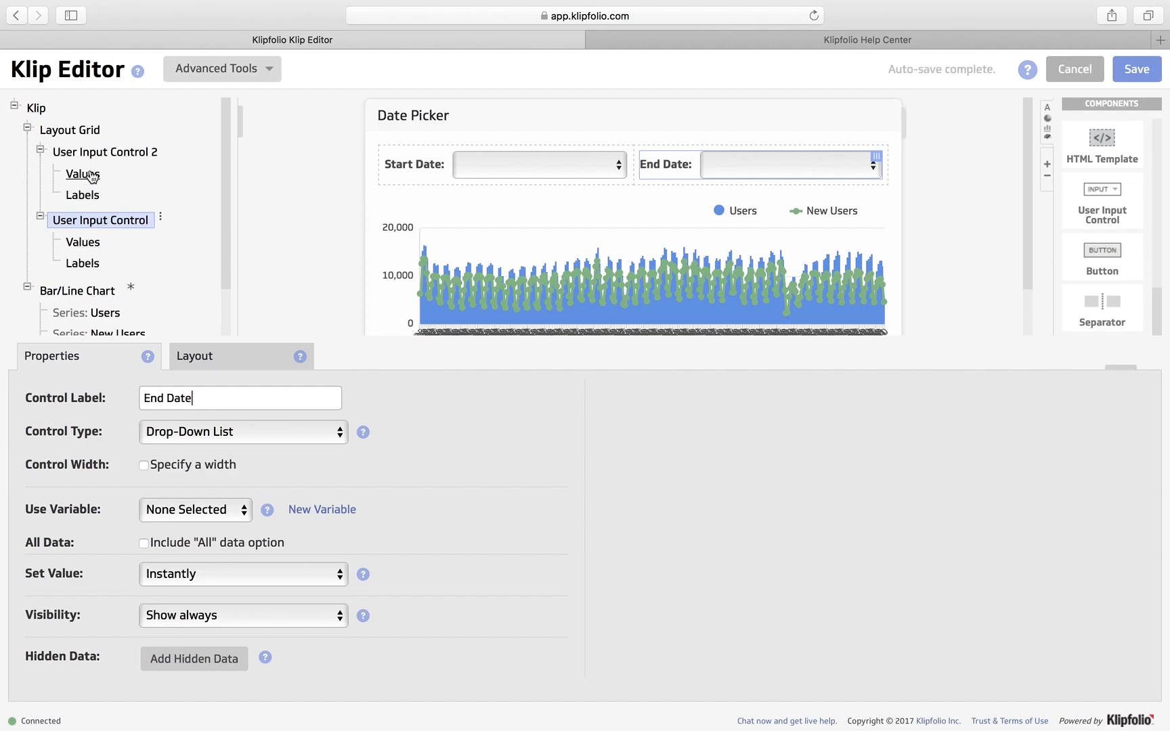
Change the control type of both the Start Date and End Date input controls to Date Picker.
left_click(113, 159)
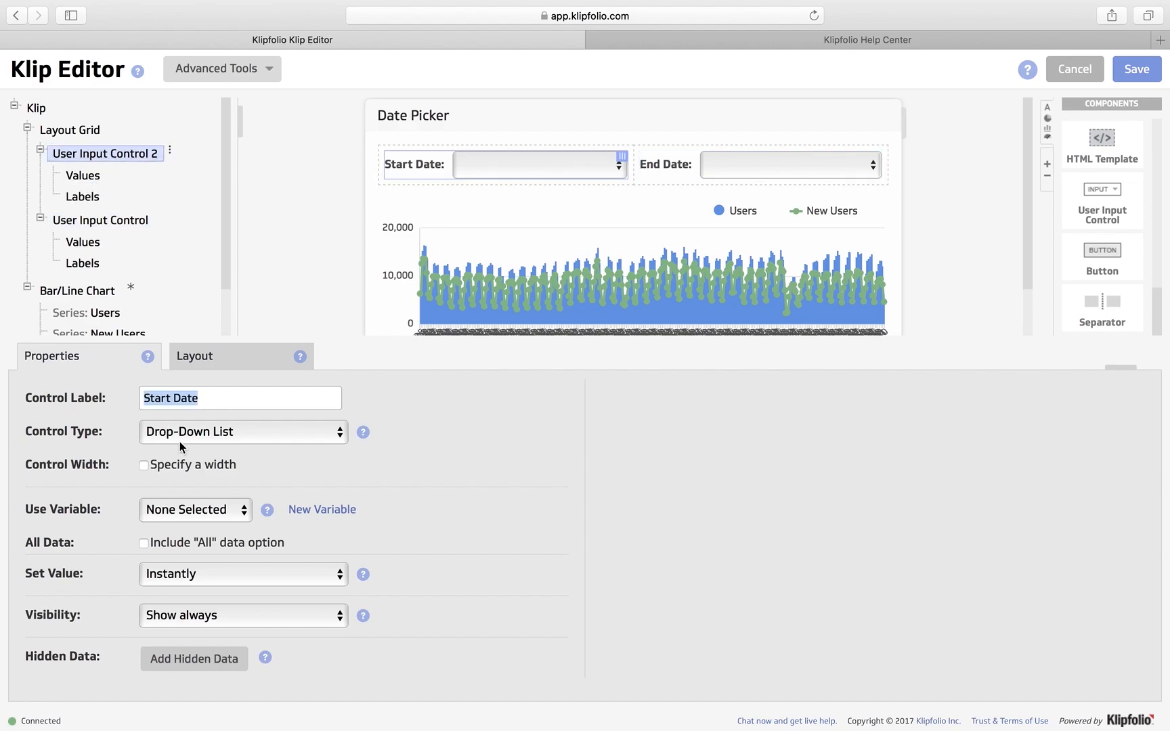
left_click(236, 434)
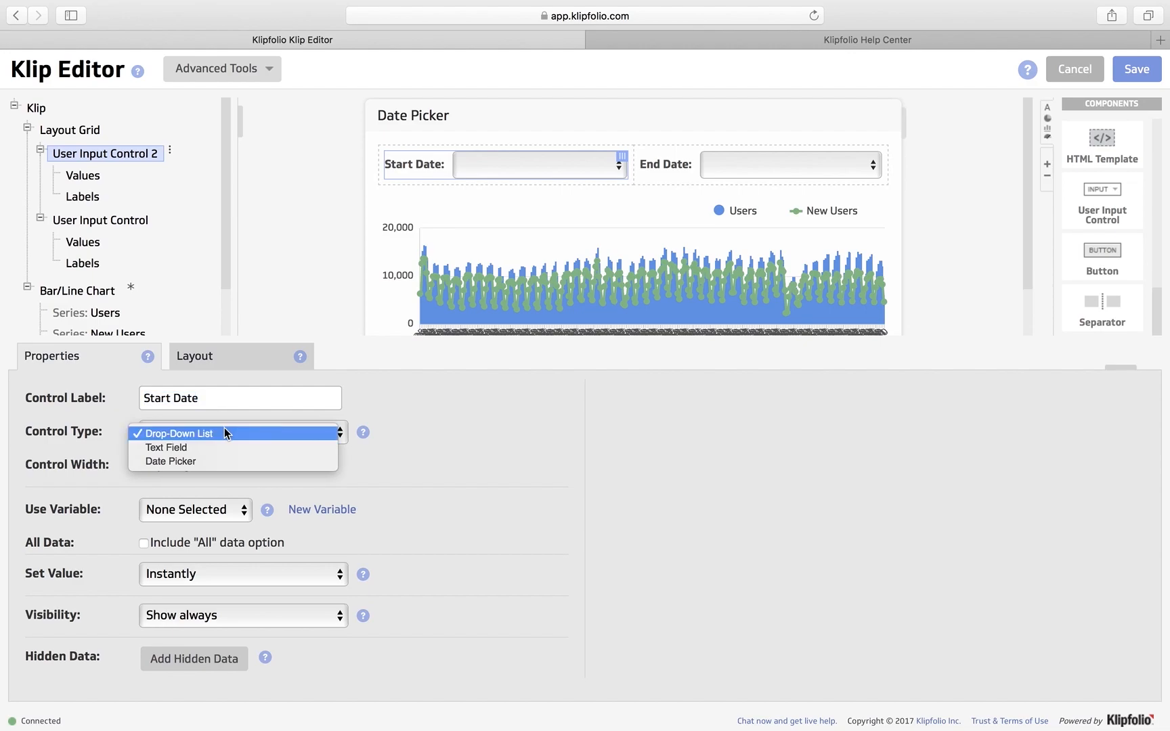
left_click(217, 462)
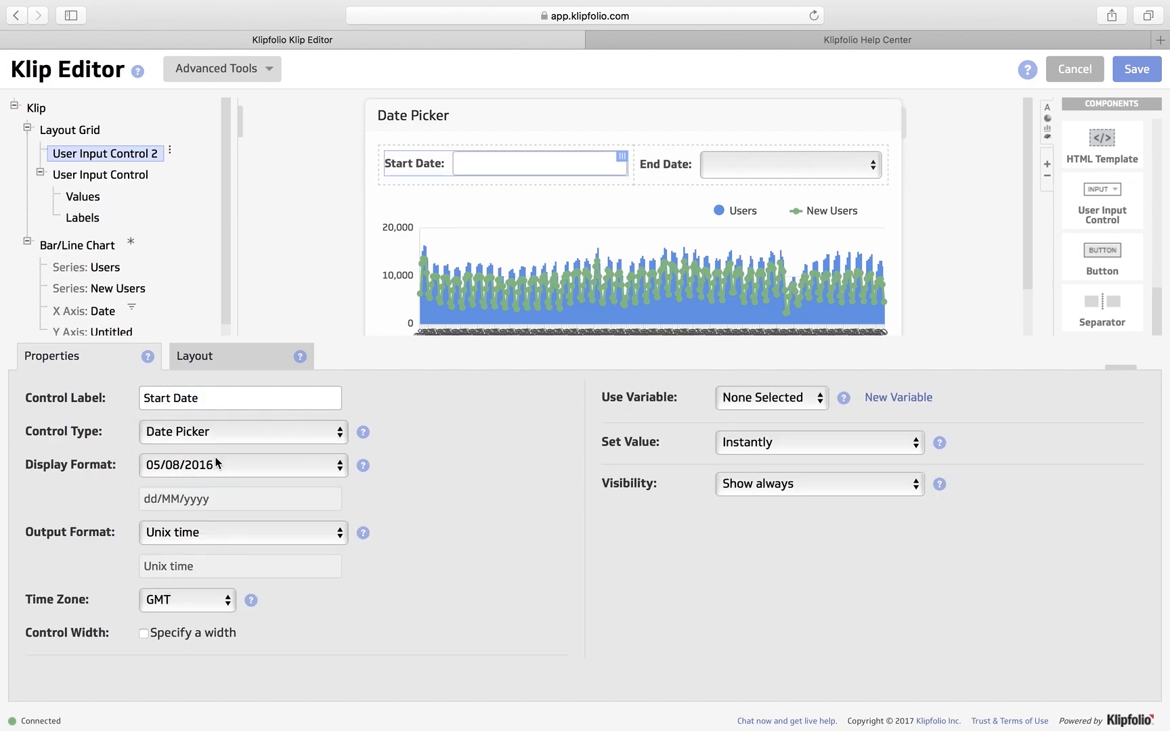
left_click(101, 176)
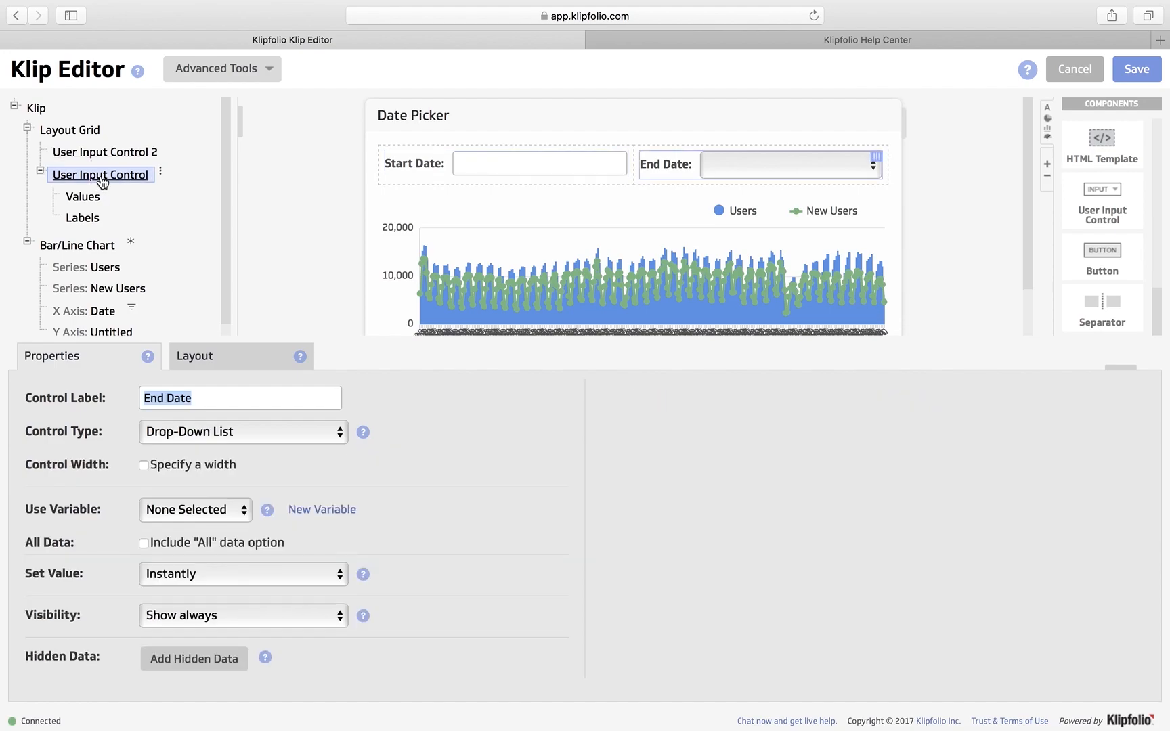
left_click(209, 433)
left_click(207, 463)
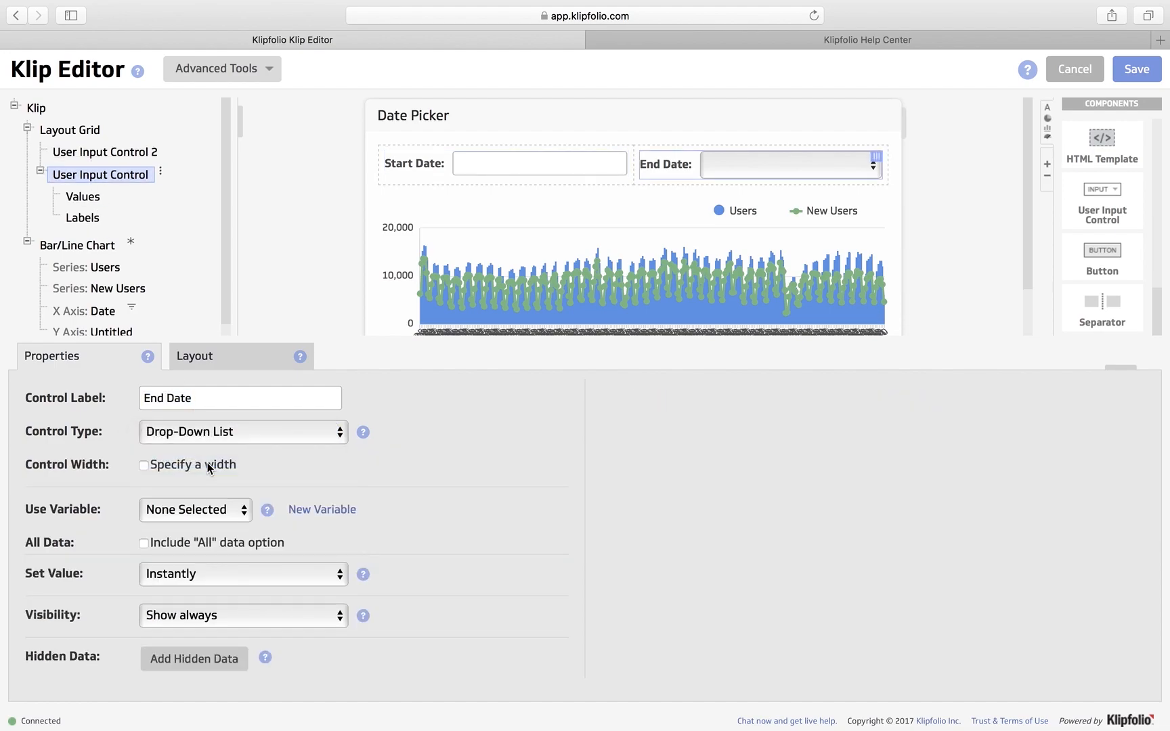
Rename the User Input Control 2 component in the component tree as "Start Date".
left_click(168, 154)
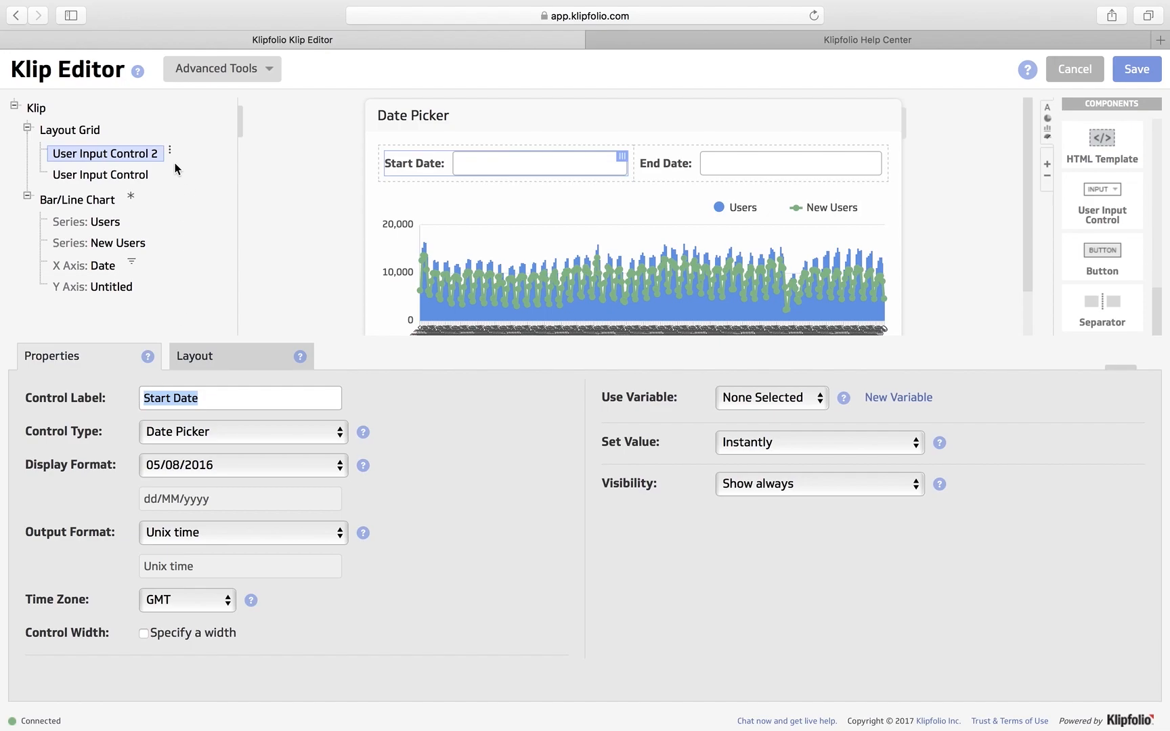
left_click(170, 151)
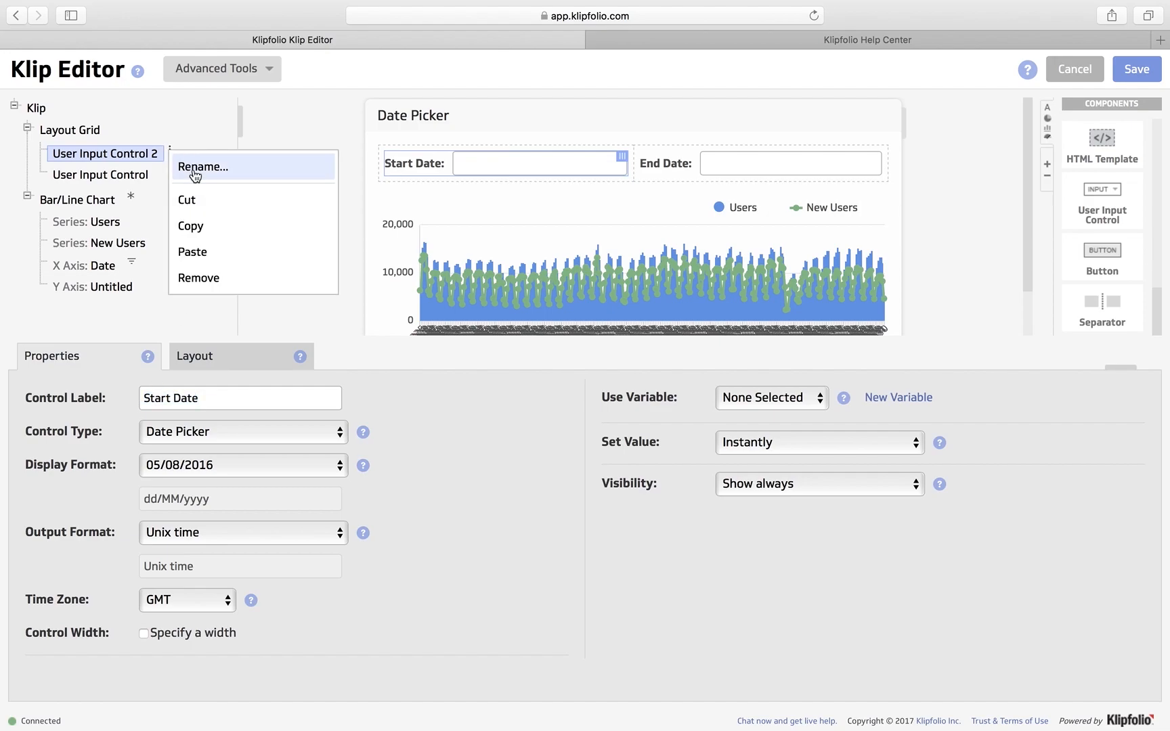
left_click(194, 168)
type("Start Date")
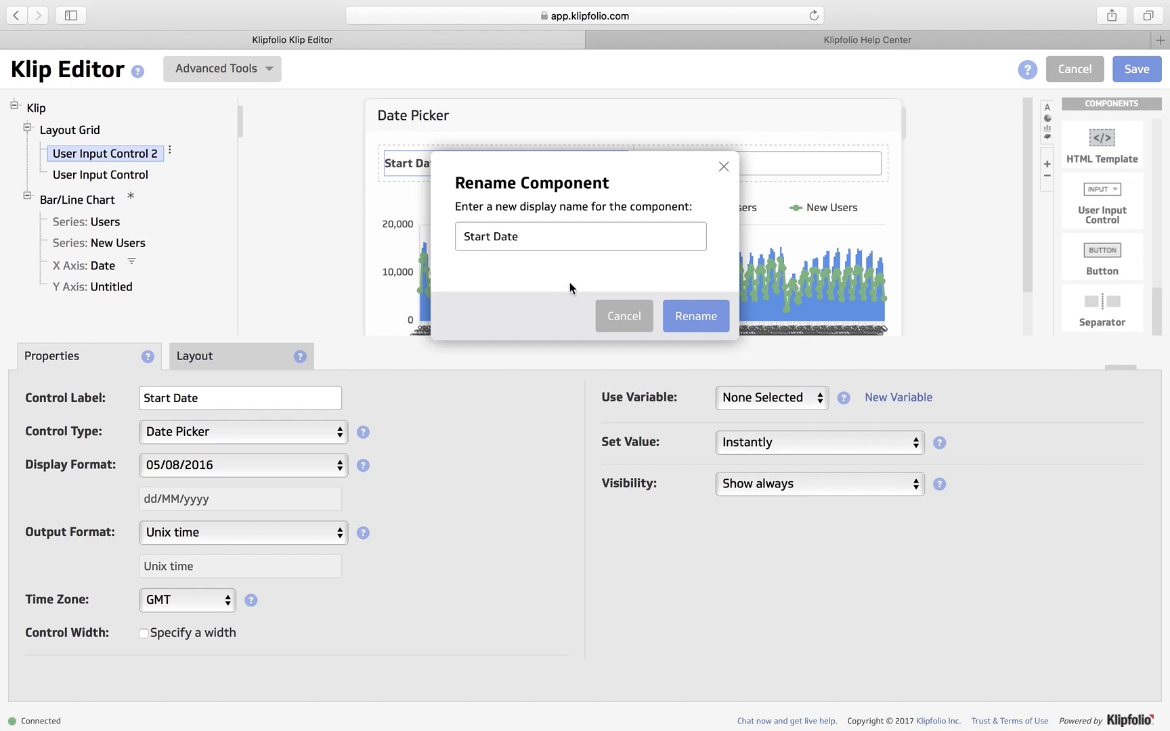
left_click(680, 319)
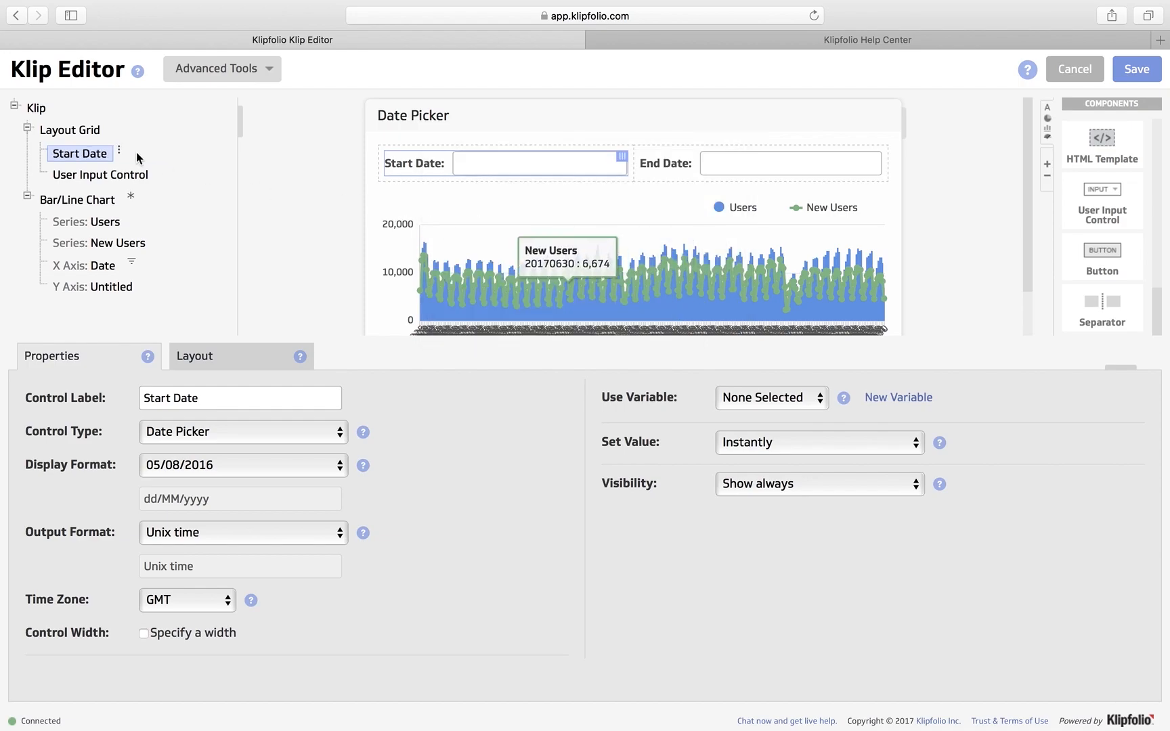
Rename the remaining User Input Control component in the component tree as "End Date".
left_click(126, 176)
left_click(161, 172)
left_click(198, 192)
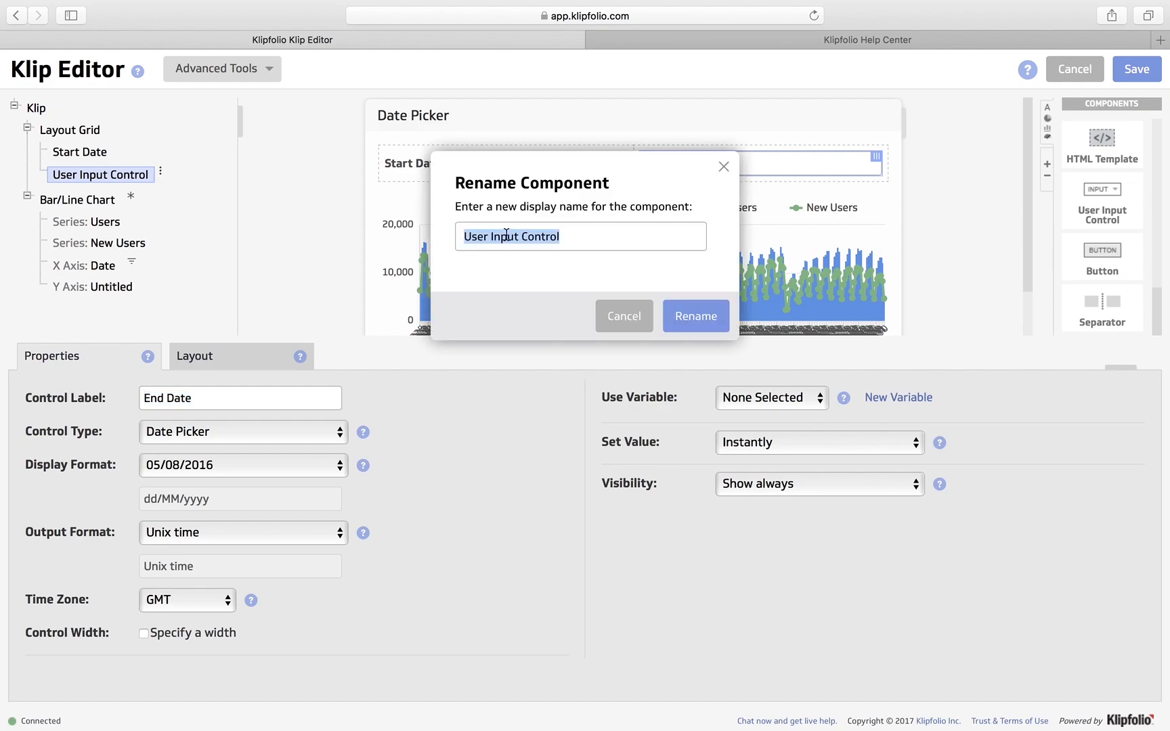
type("End Date")
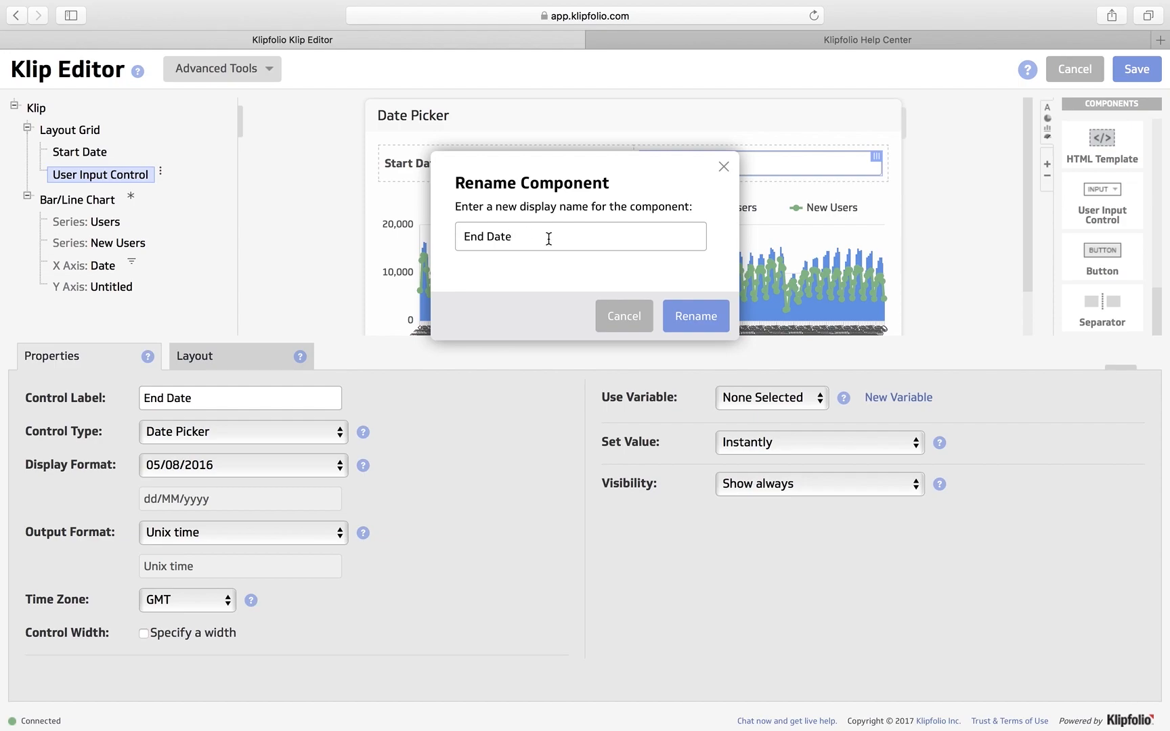
left_click(692, 317)
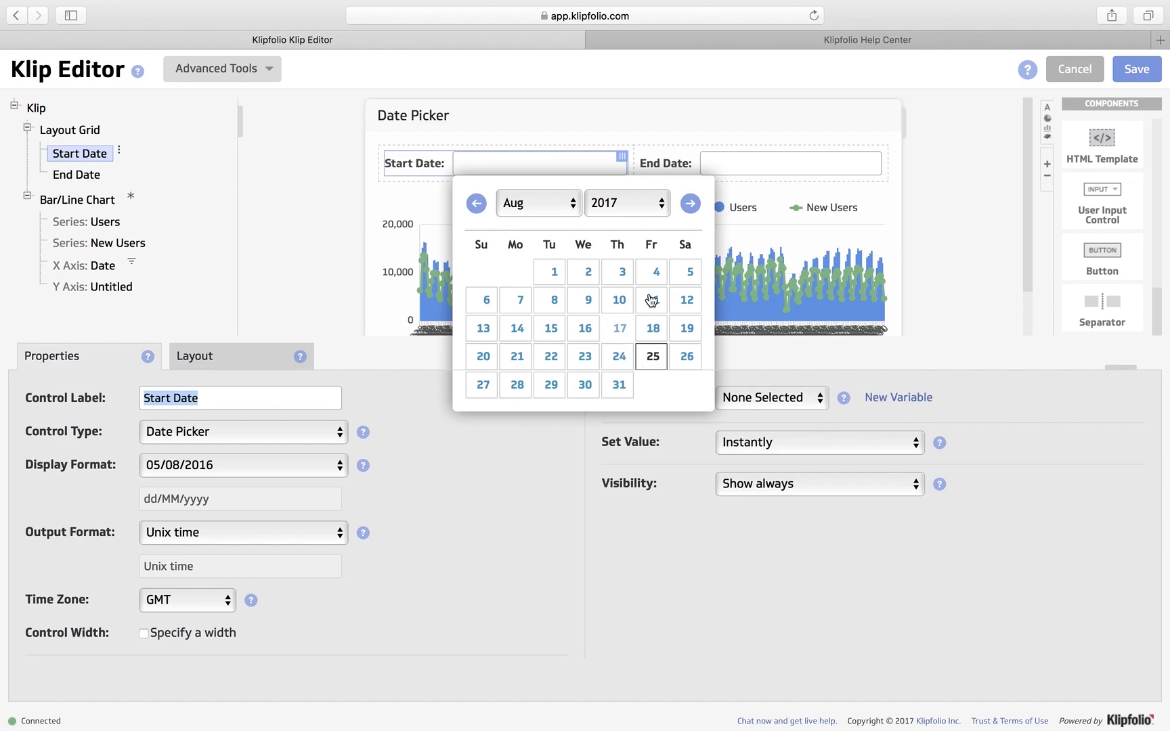
Check the pop-up calendar of the End Date control in the Klip preview and close it without choosing a date.
left_click(787, 163)
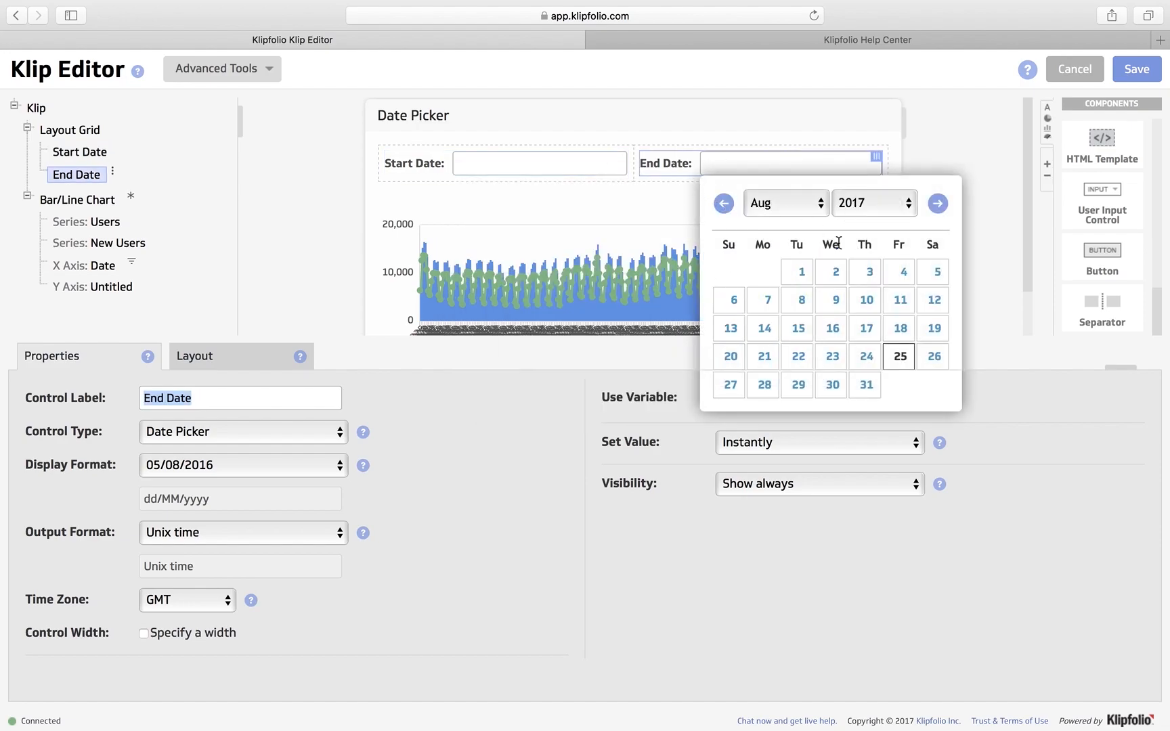
left_click(742, 161)
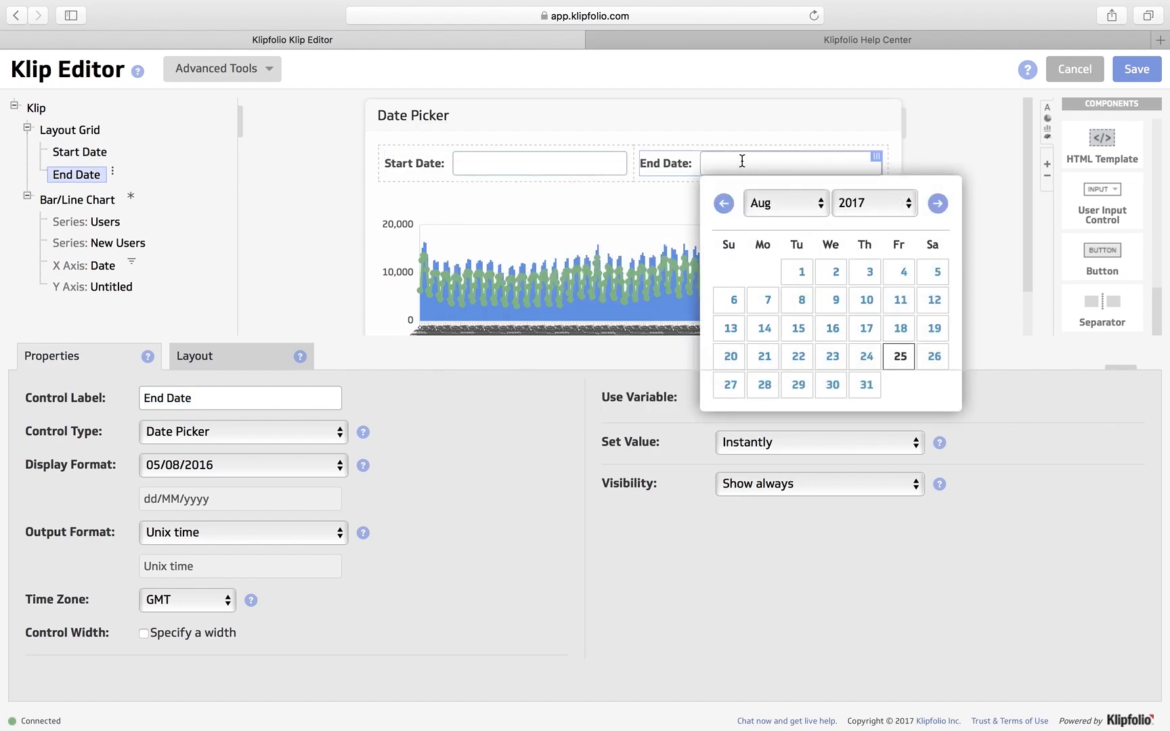
left_click(666, 134)
scroll(534, 157, "down", 2)
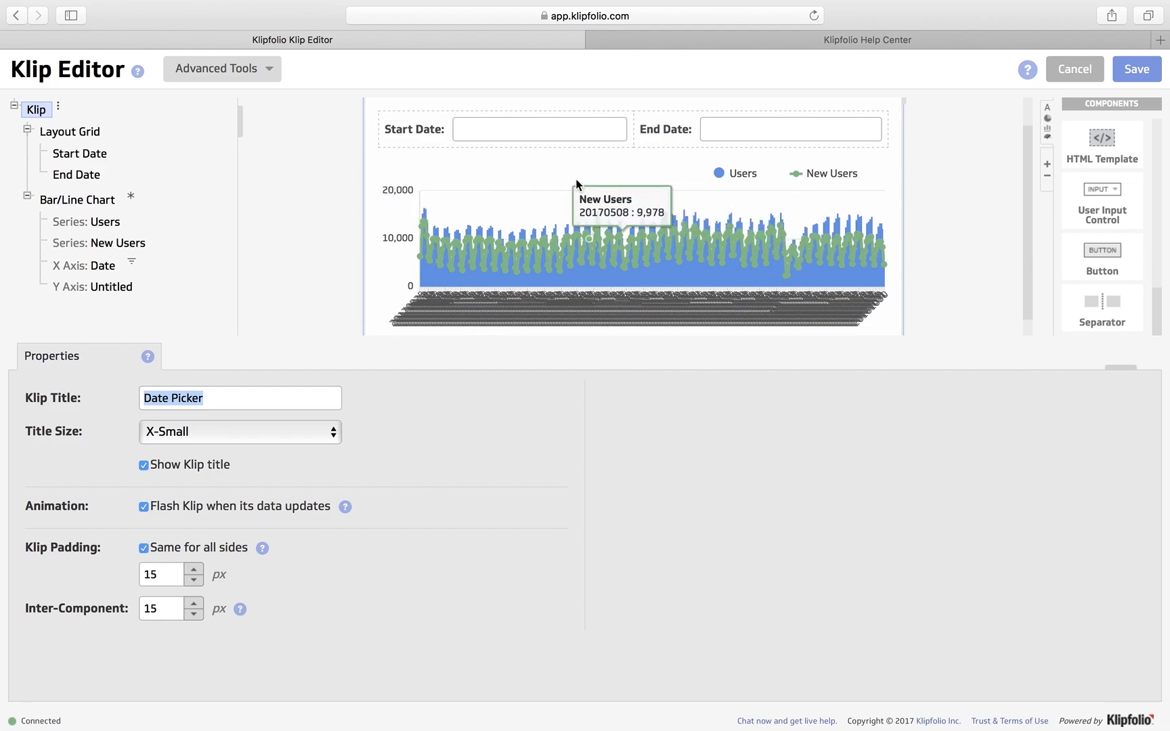
Pick January 1, 2017 in the calendar of the Start Date control in the preview.
left_click(559, 131)
left_click(516, 171)
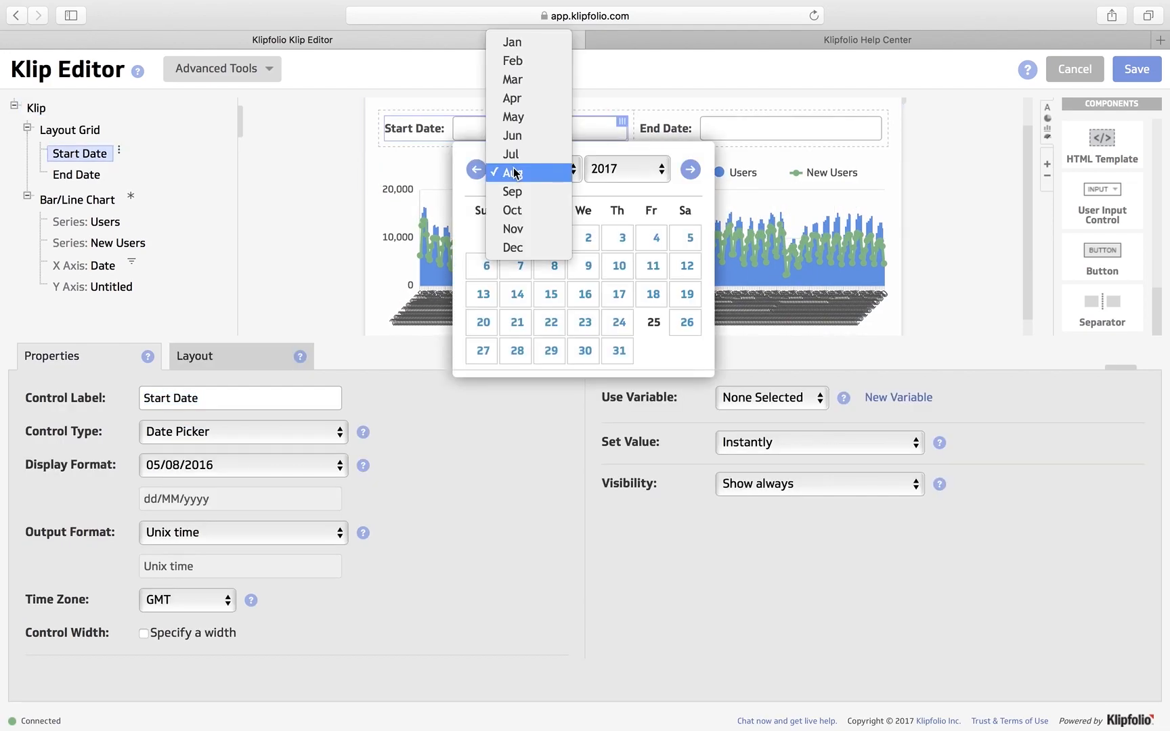
left_click(526, 43)
left_click(486, 237)
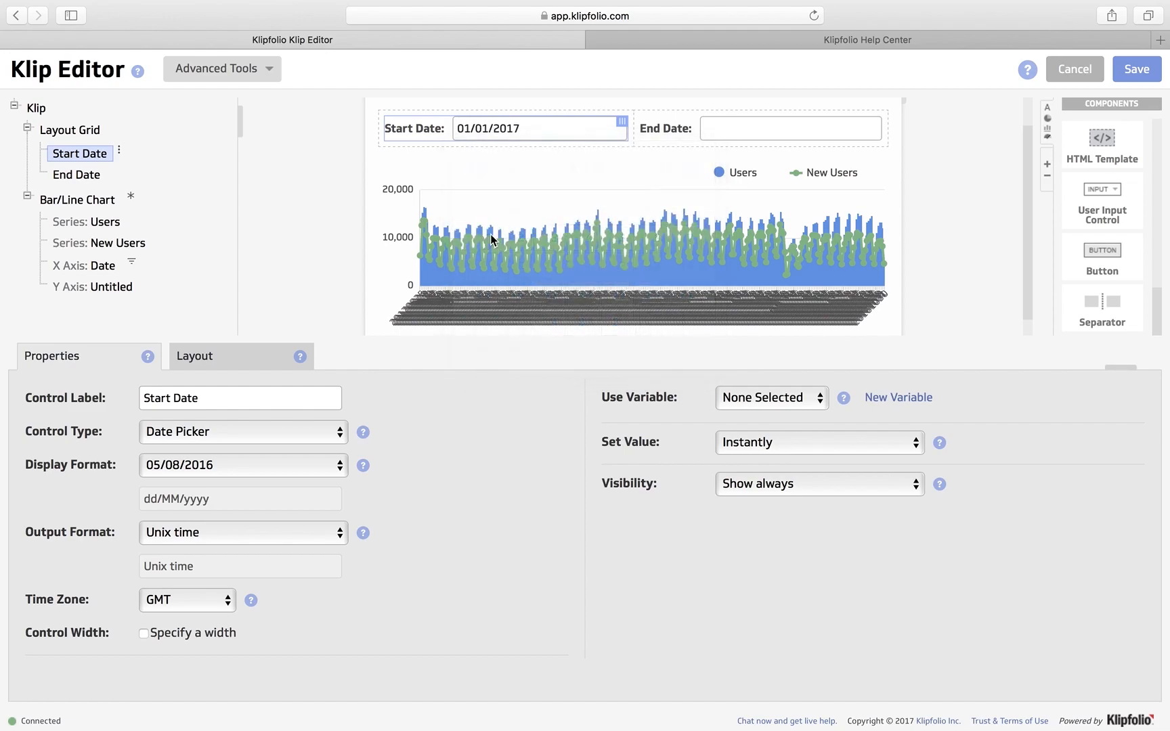
Pick February 1, 2017 in the calendar of the End Date control in the preview.
left_click(721, 128)
left_click(759, 173)
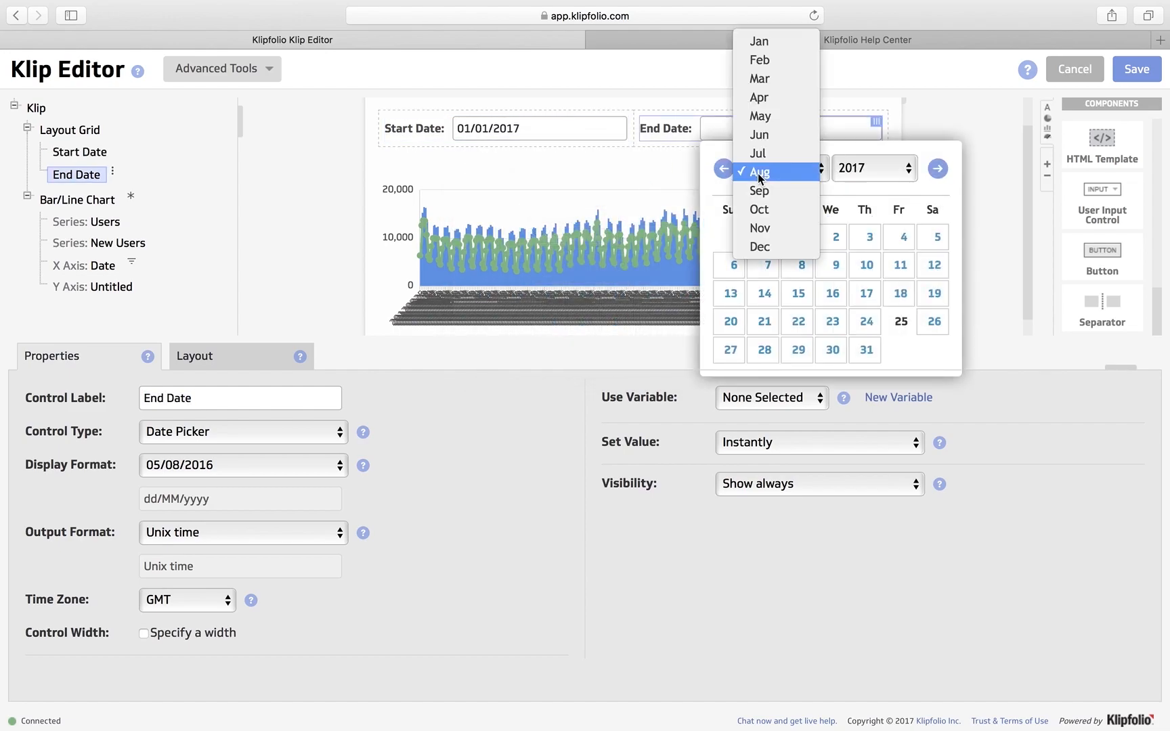
left_click(759, 61)
left_click(846, 243)
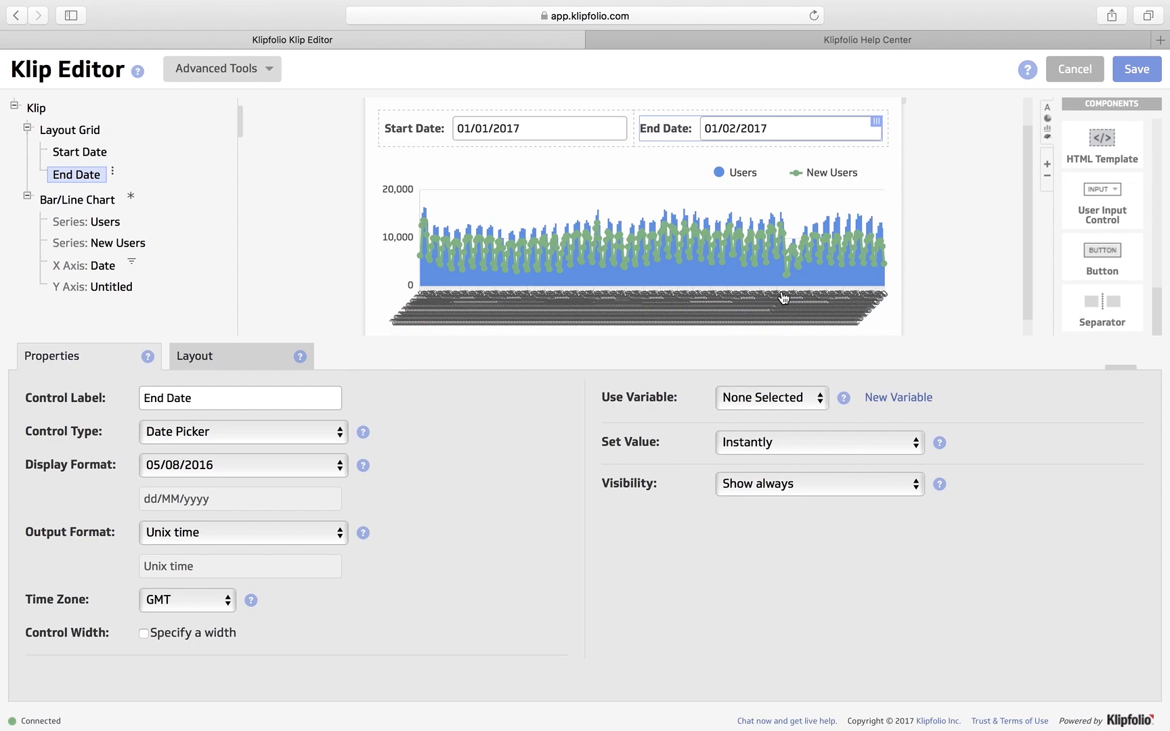
Create a new variable named "Start" for the Start Date control, leaving its Klip Editor value blank.
left_click(98, 155)
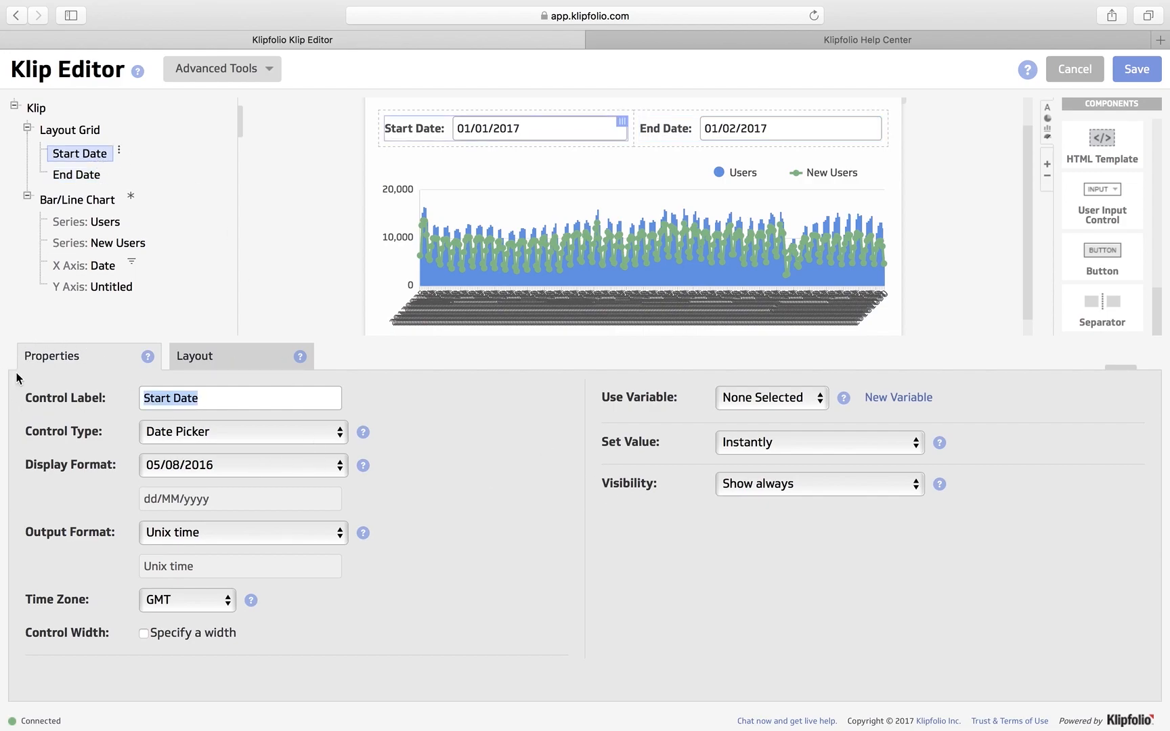
left_click(898, 401)
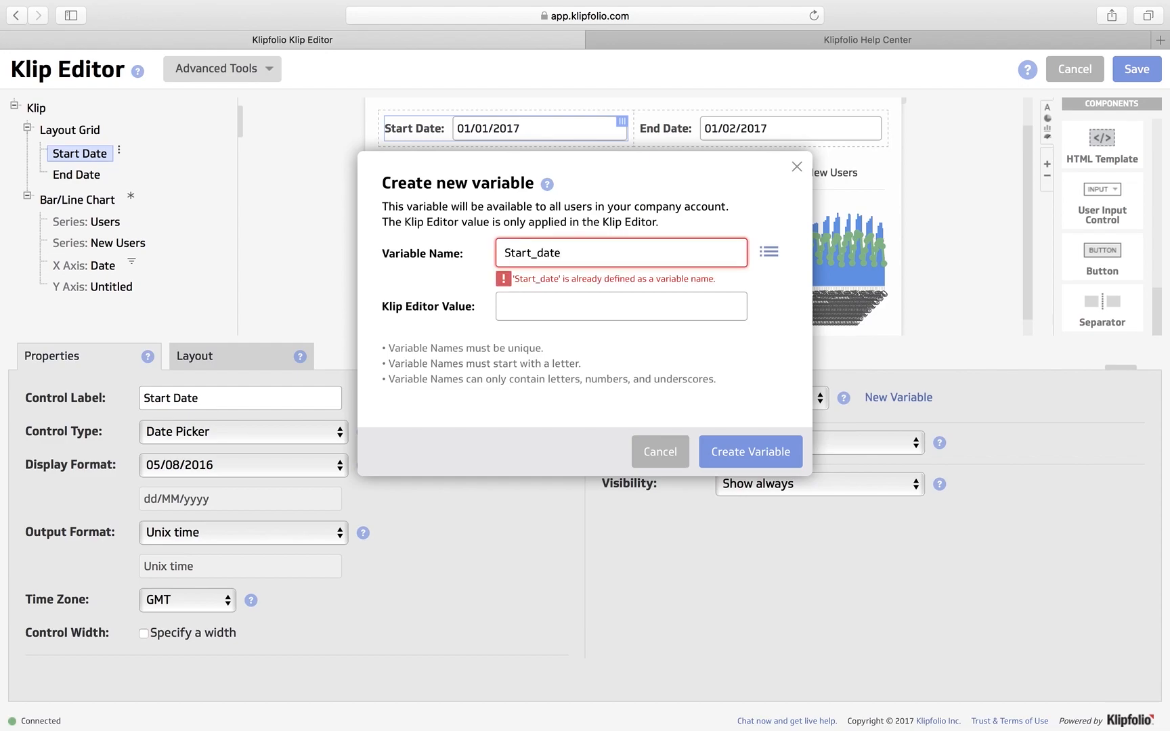
key("BackSpace")
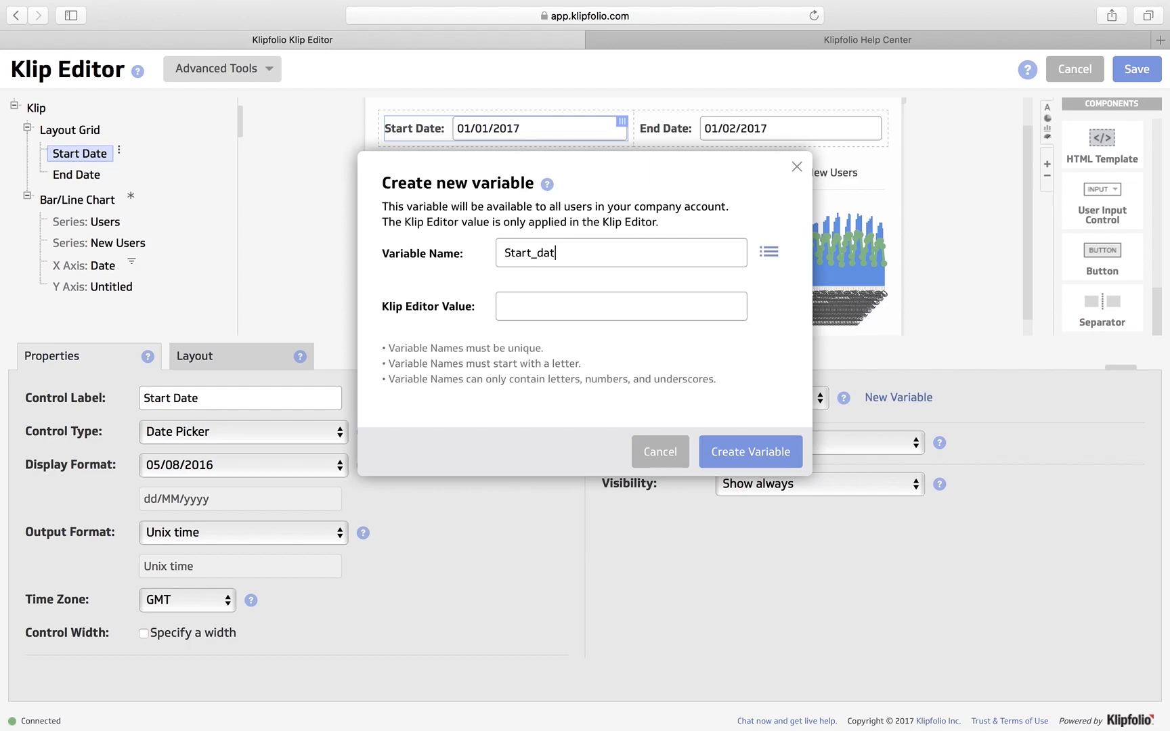
key("BackSpace")
key("BackSpace")
key("BackSpace")
key("BackSpace")
left_click(751, 461)
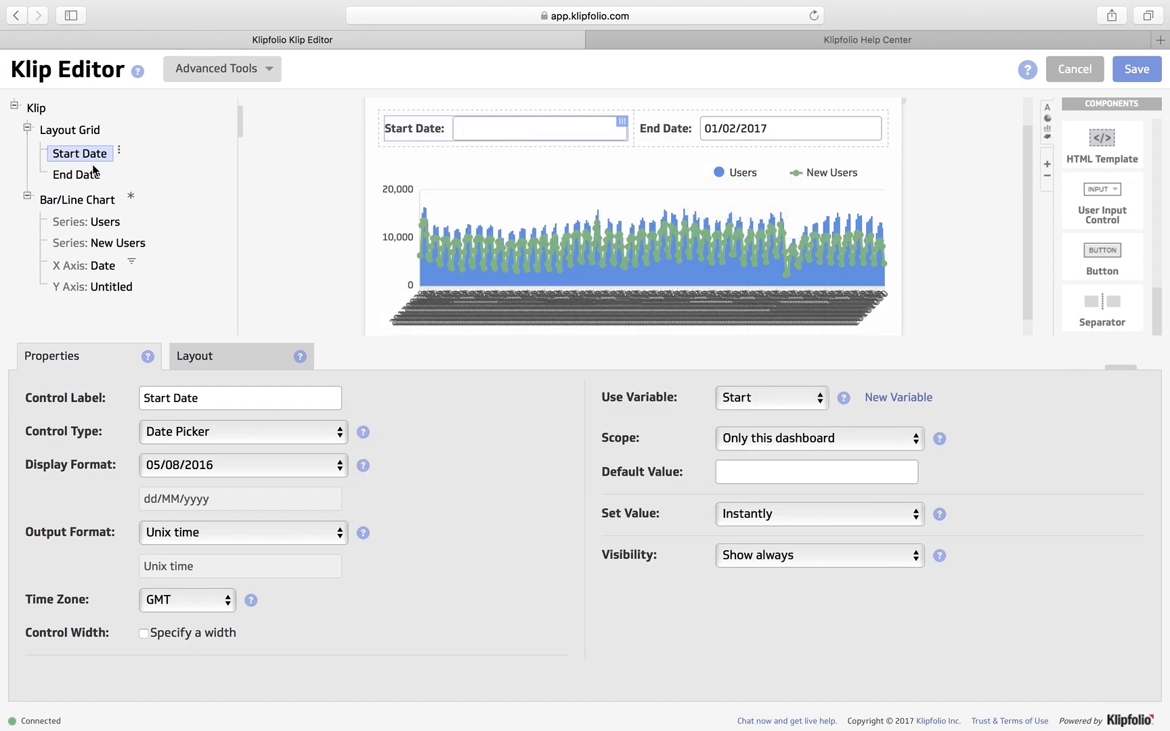
Create a new variable named "end" for the End Date control, leaving its Klip Editor value blank.
left_click(59, 177)
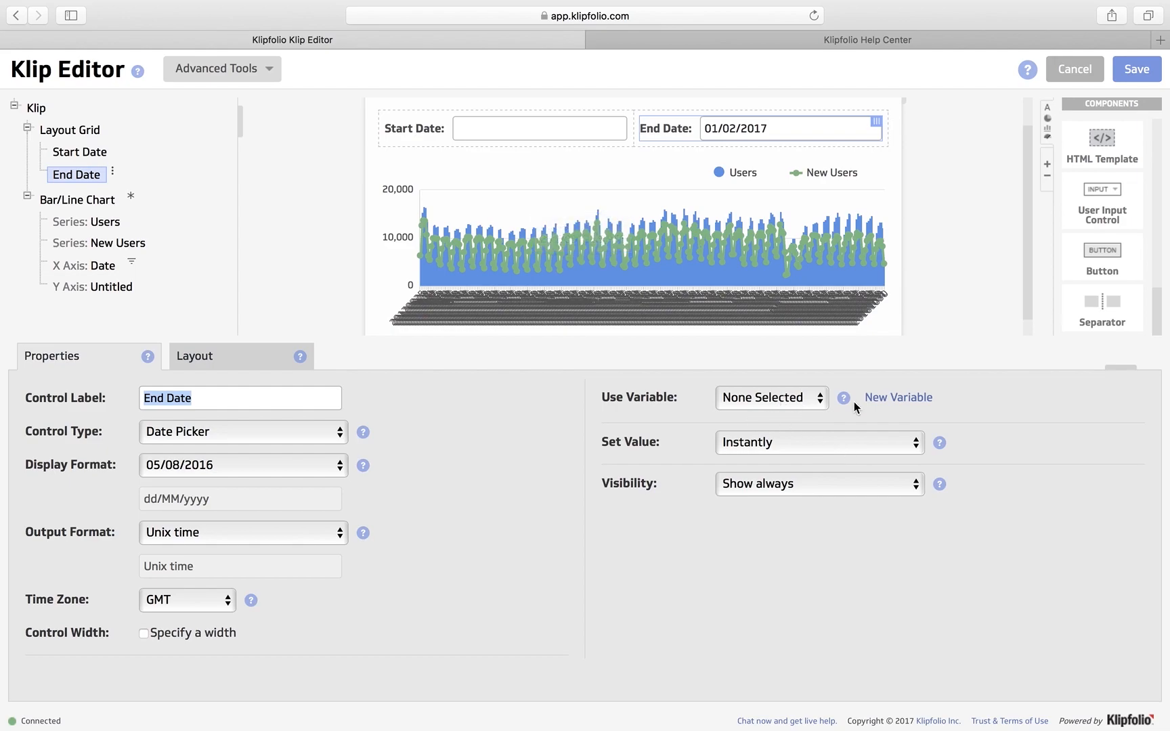
left_click(906, 400)
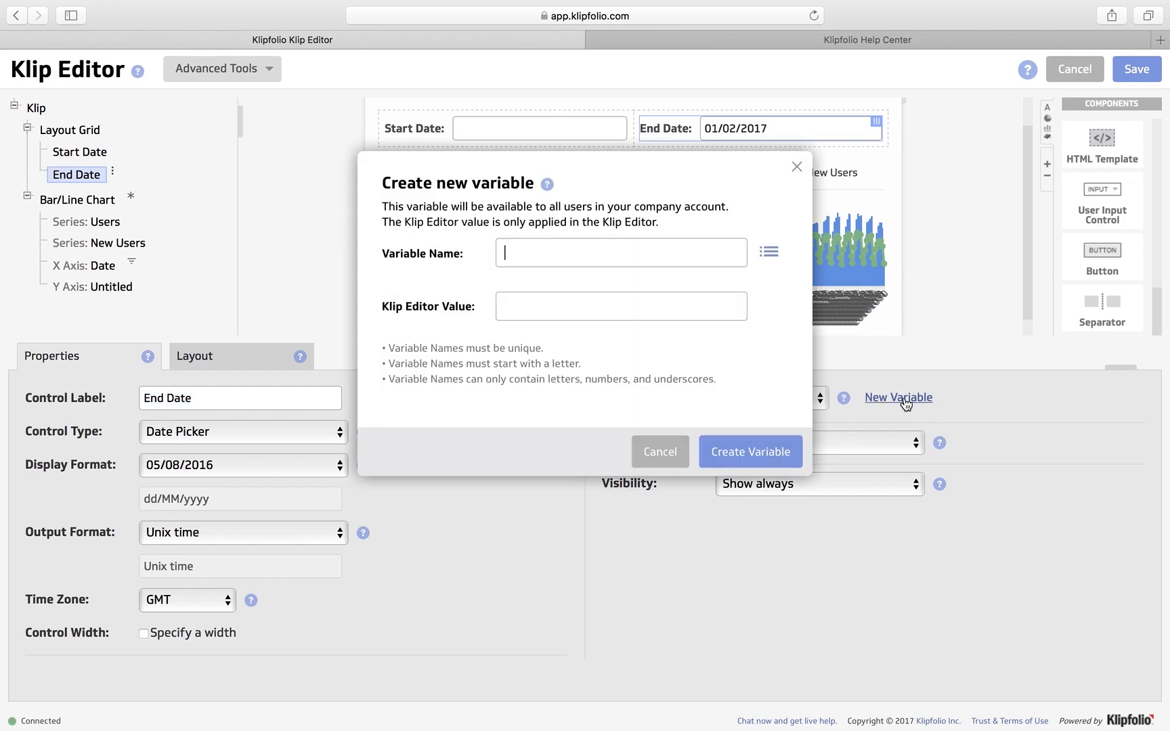
type("end")
left_click(769, 460)
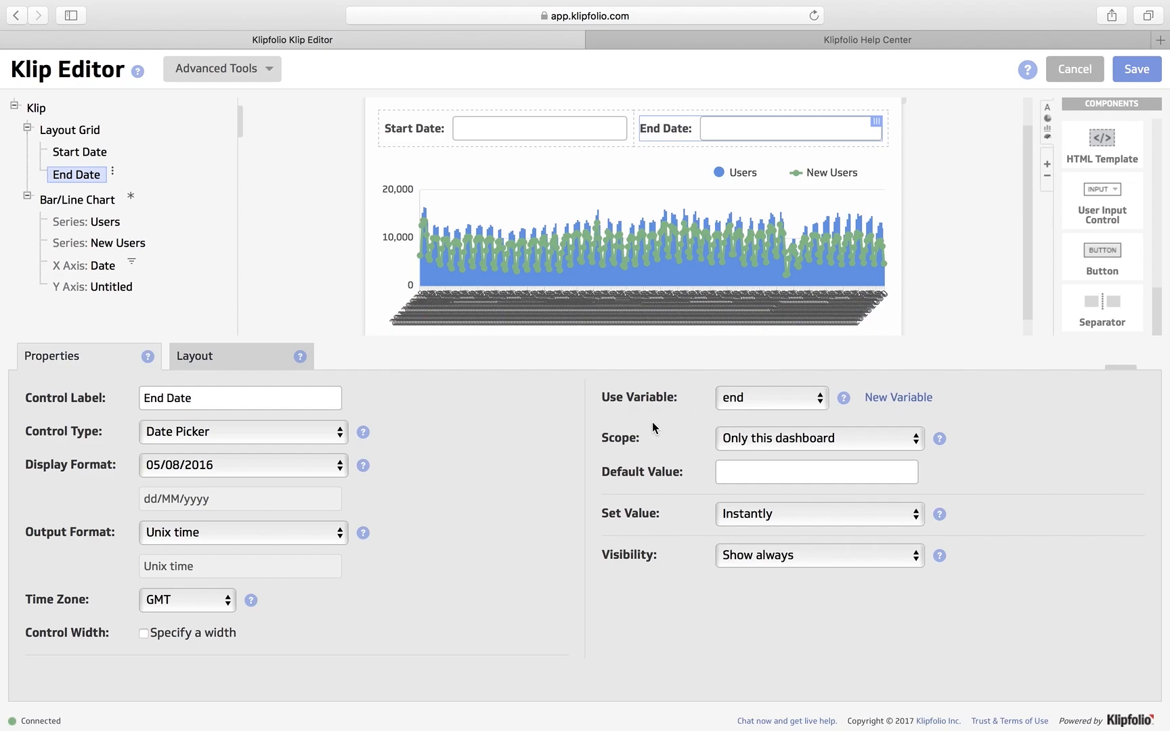
Examine the date format and source data of the chart's X axis, and the End Date control's format settings.
scroll(466, 222, "down", 1)
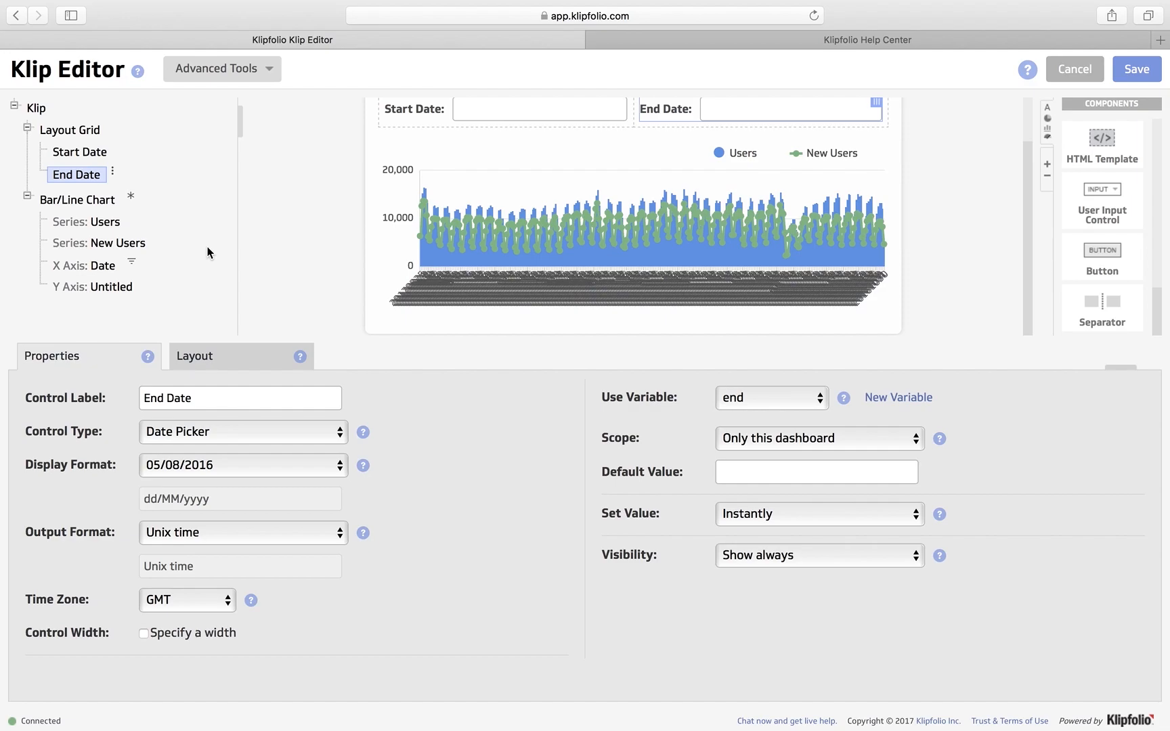
left_click(80, 271)
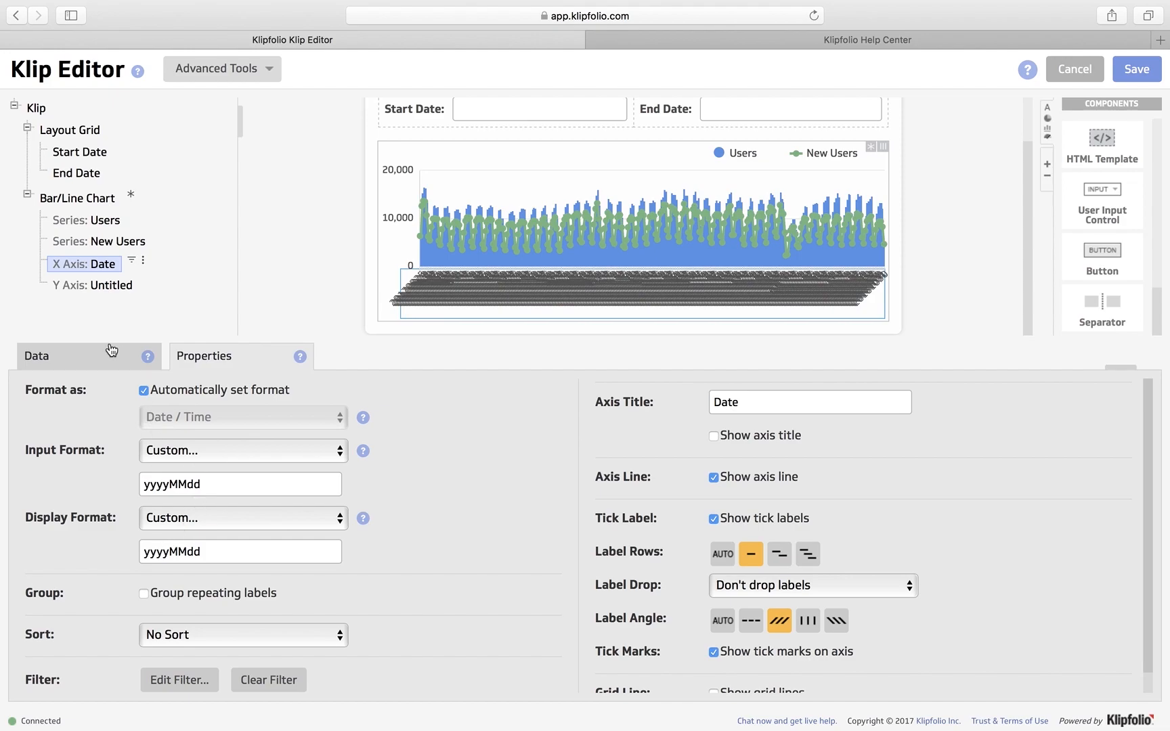
left_click(92, 359)
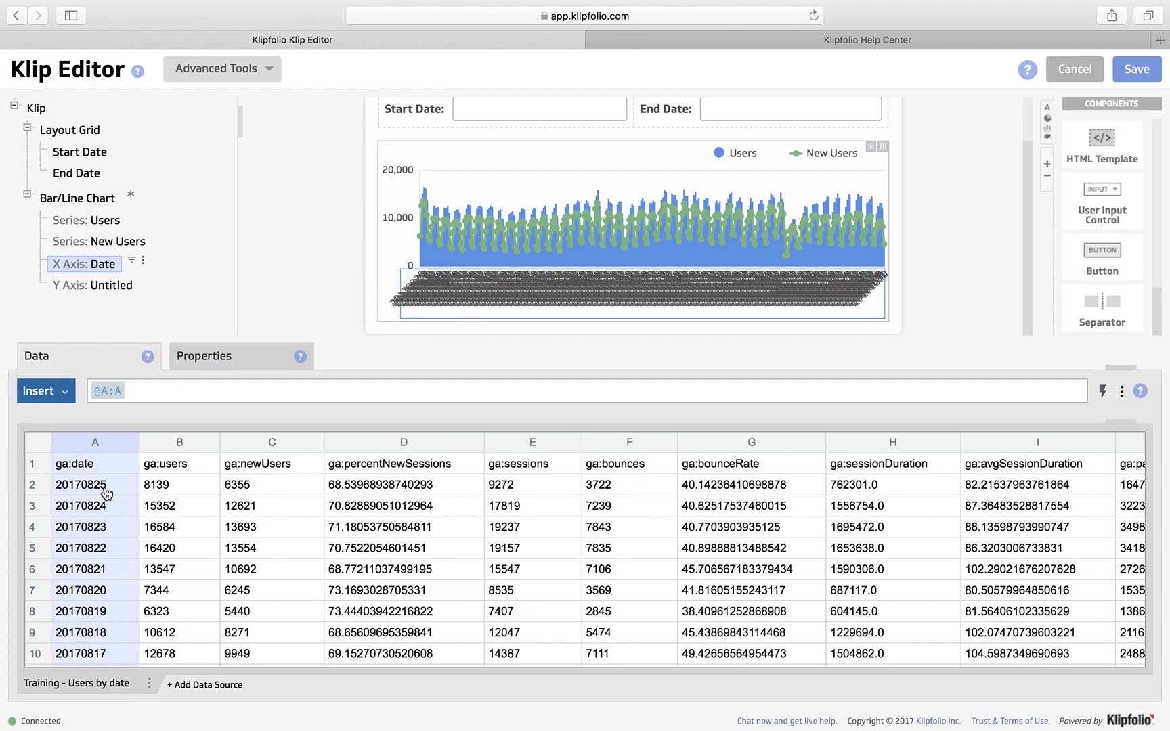
left_click(84, 176)
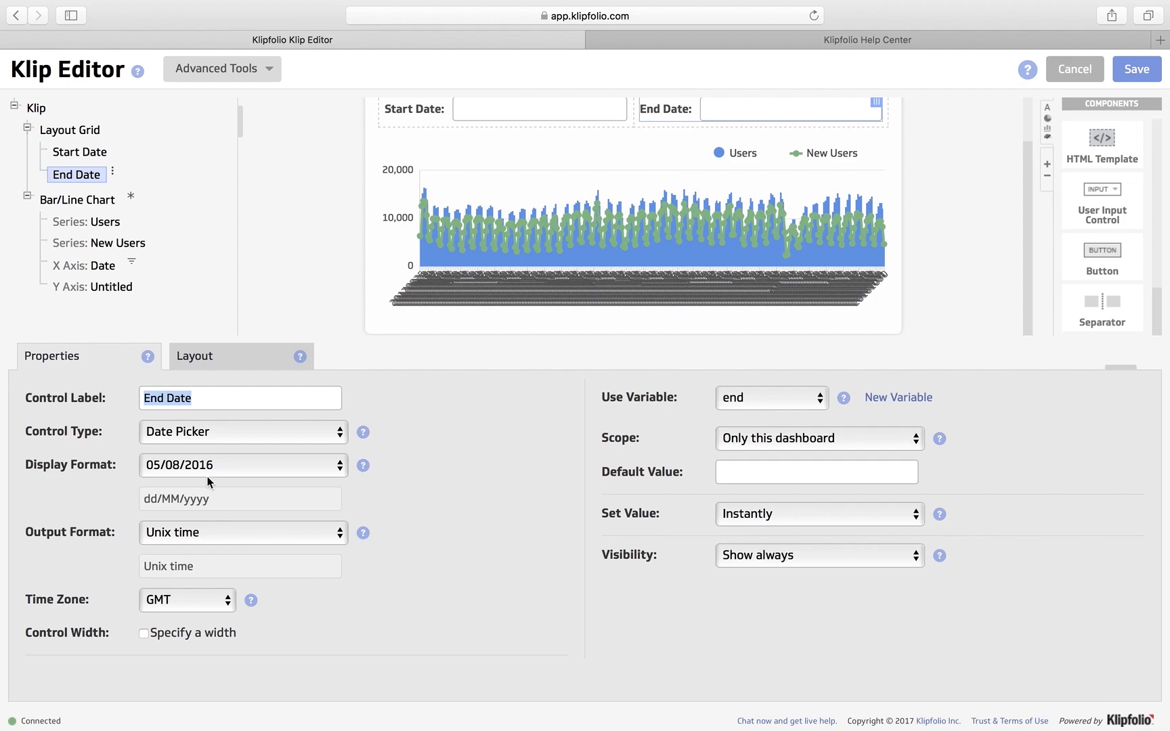
Compare the X axis's date format and source column with the End Date control's output format.
left_click(87, 270)
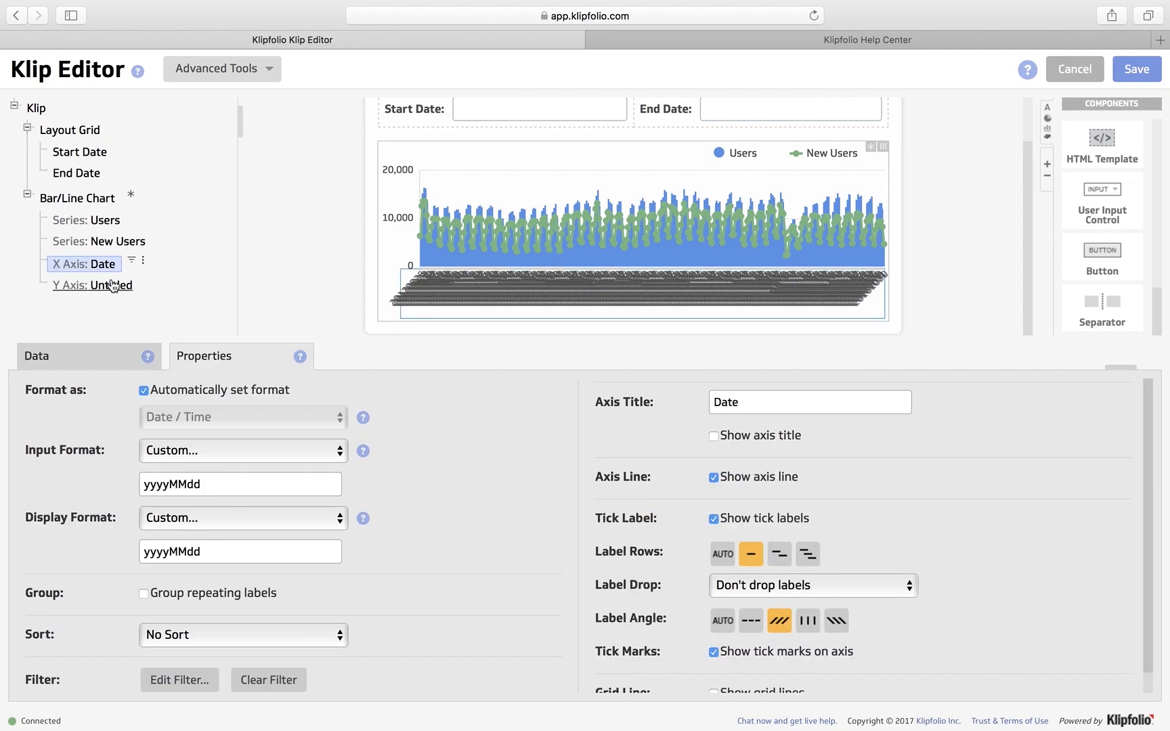
left_click(71, 358)
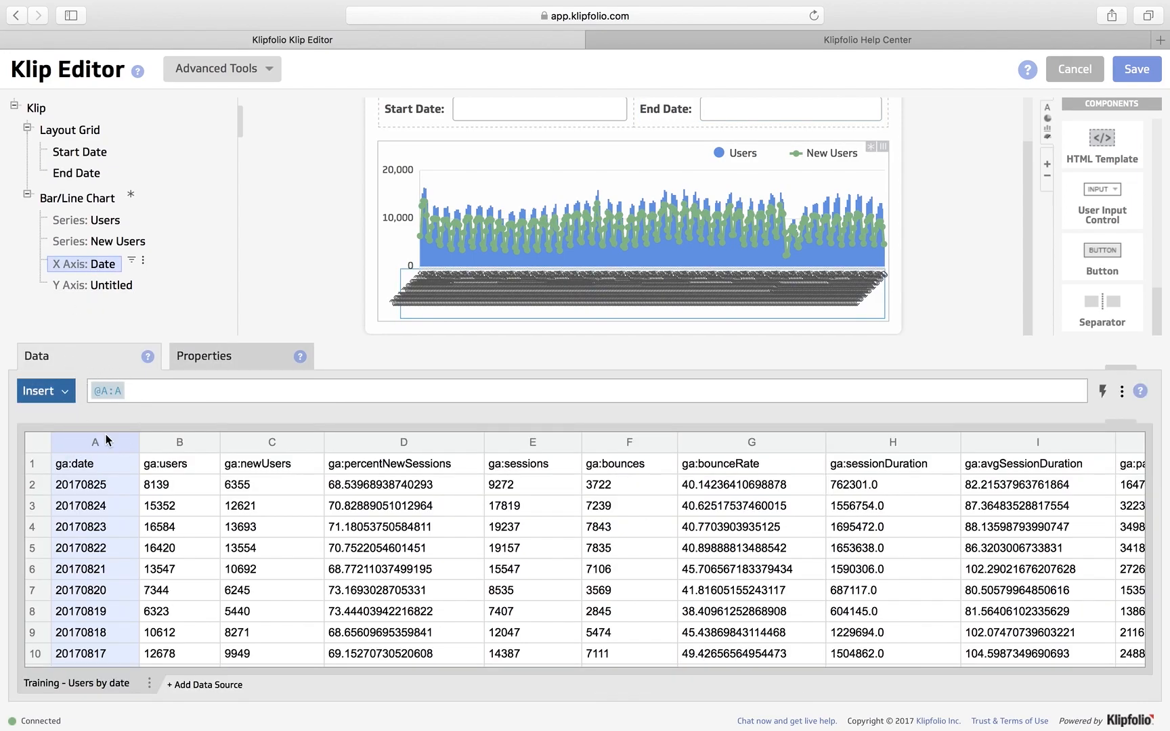
left_click(77, 174)
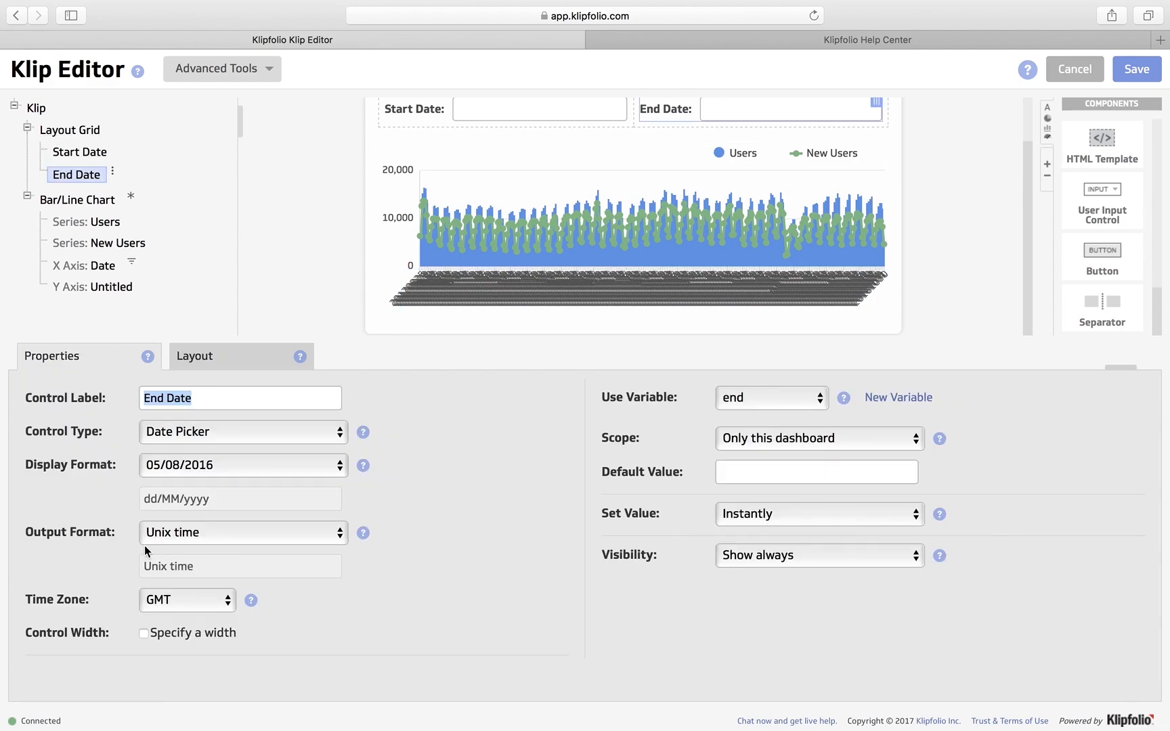
left_click(86, 267)
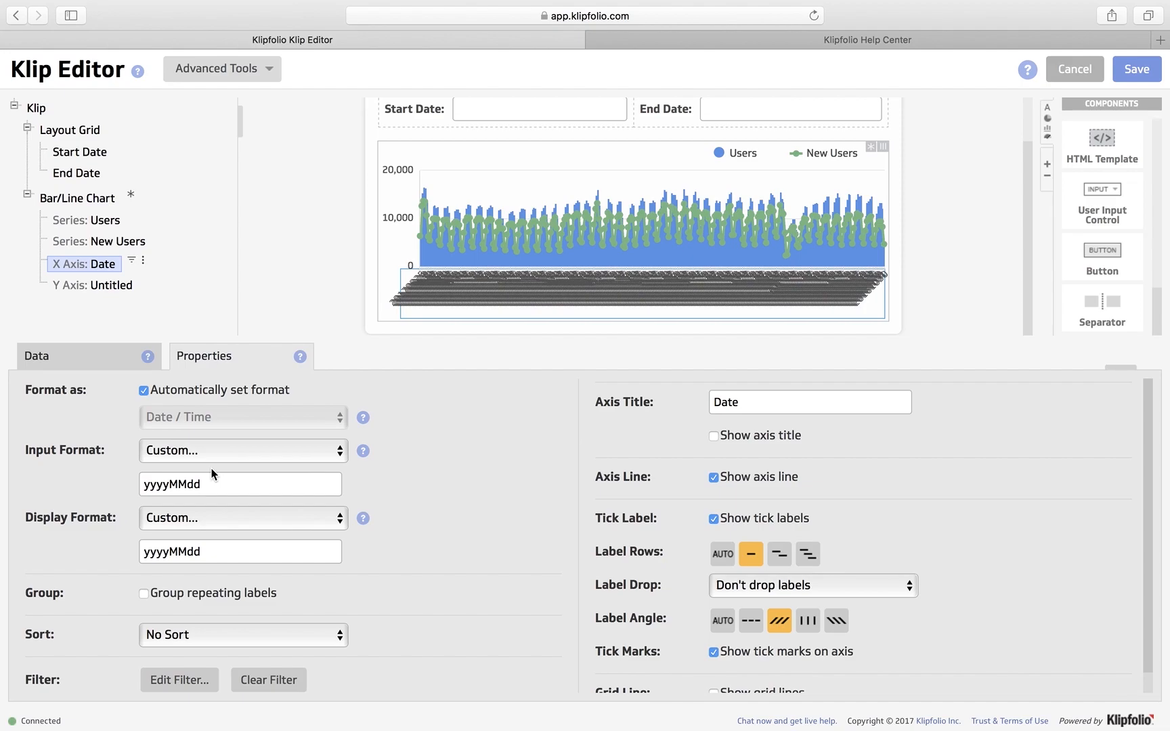
left_click(61, 356)
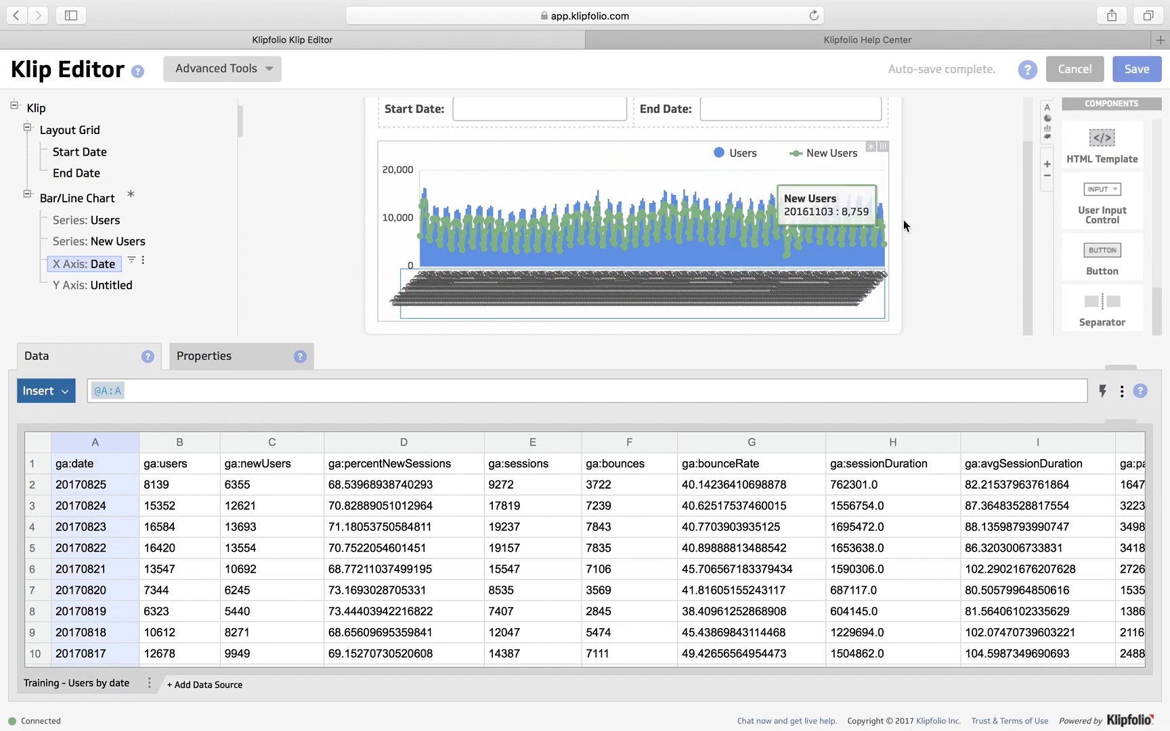
Add a hidden data component to the bar/line chart and title it "Unix time".
left_click(1047, 174)
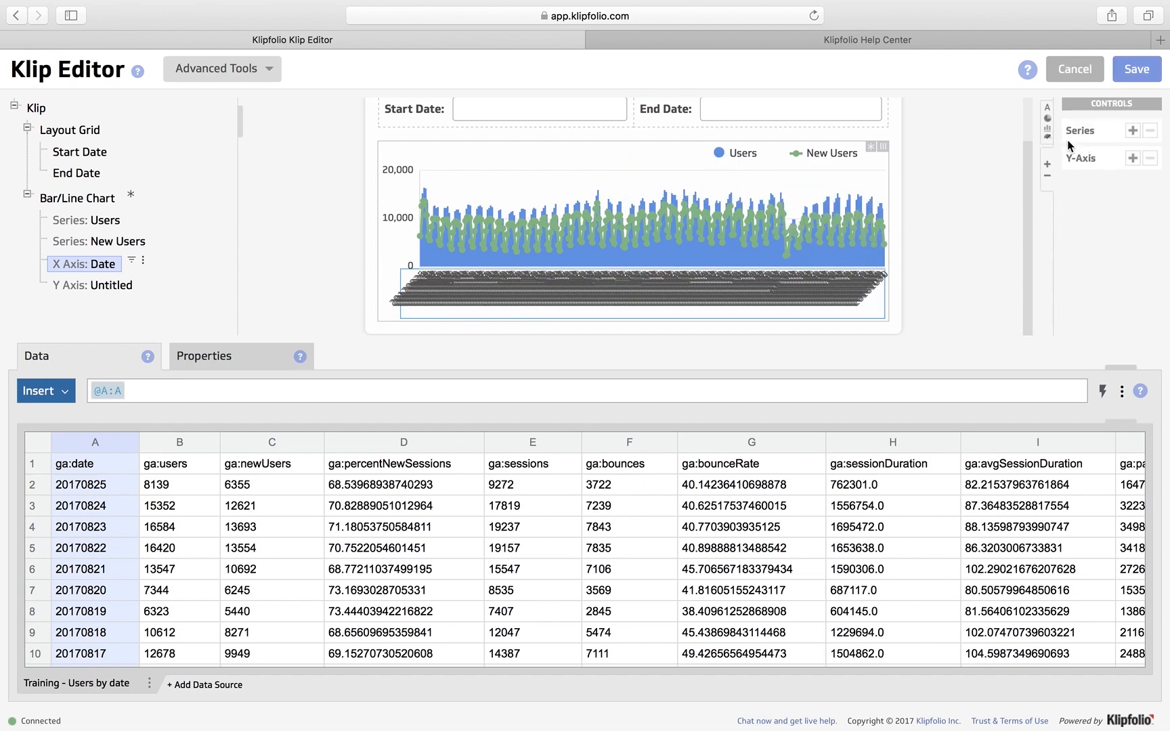
left_click(48, 200)
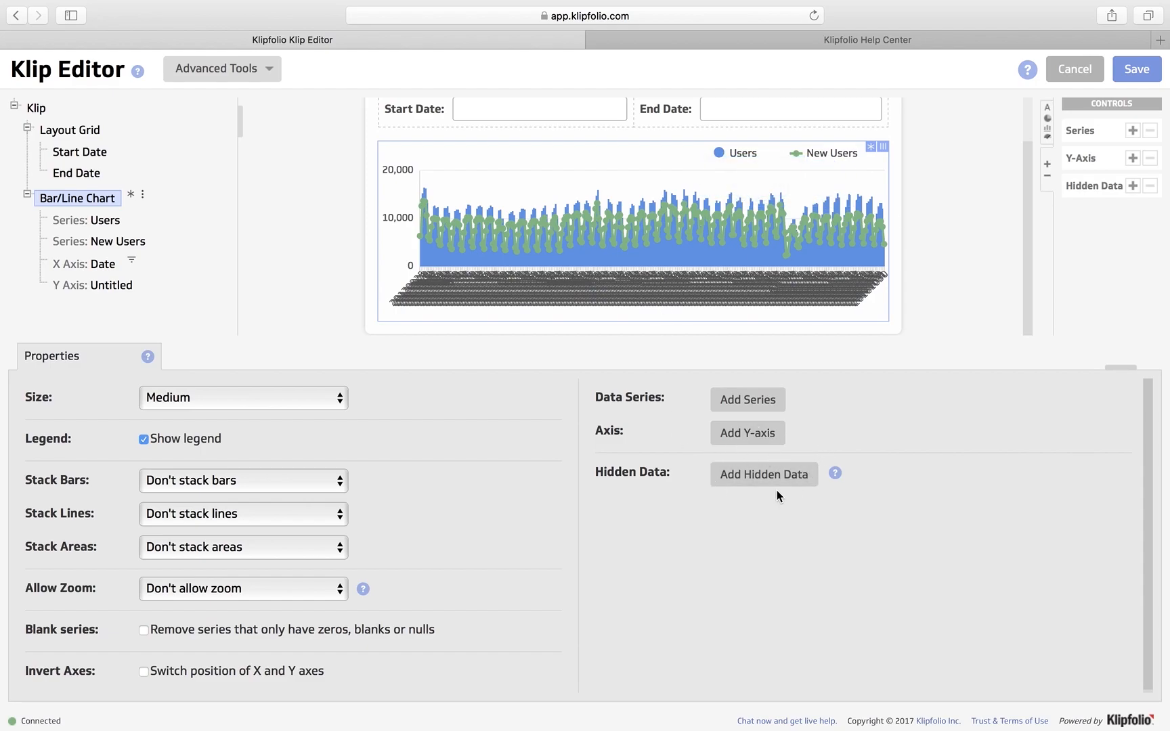
left_click(758, 483)
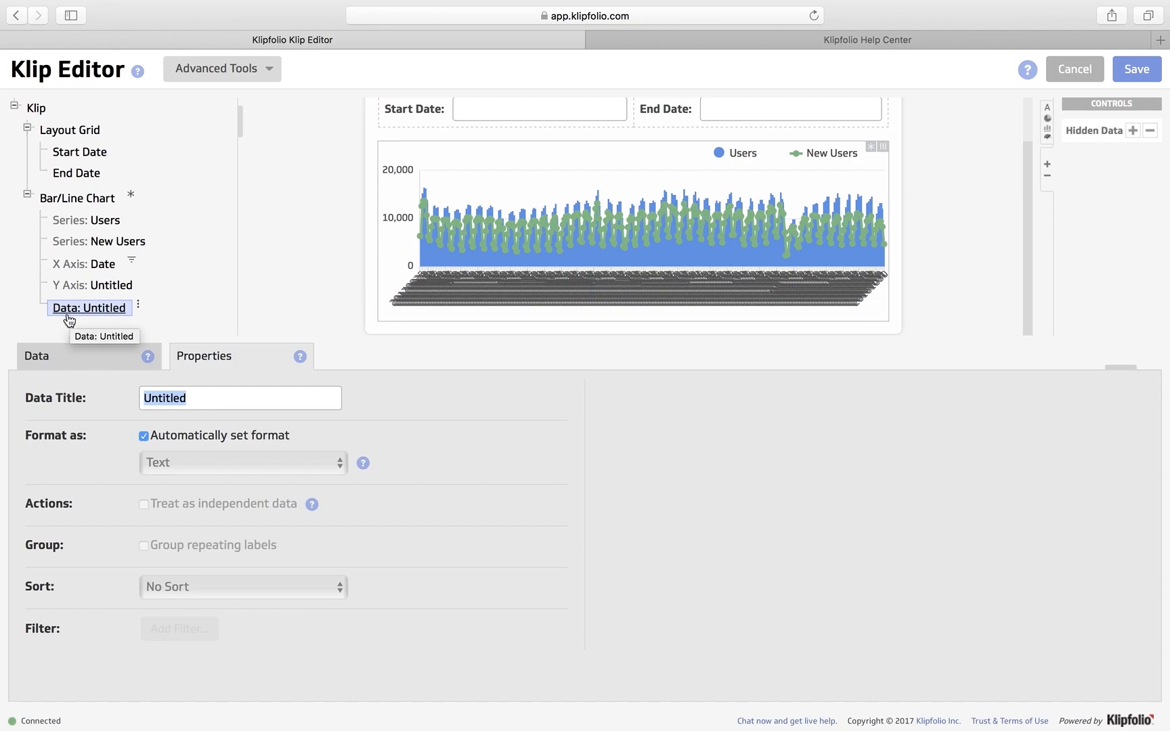
type("Unix ")
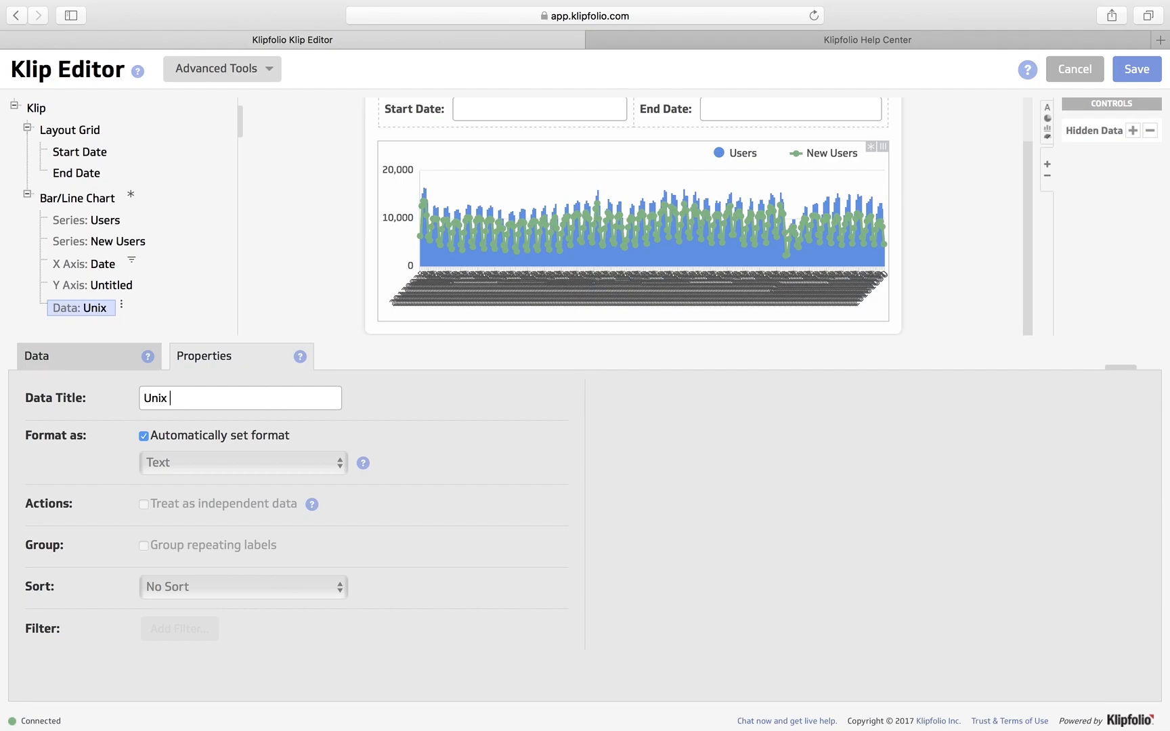
type("time")
Start a DATE function in the Unix time formula and review its description, parameters and example.
left_click(97, 362)
left_click(136, 393)
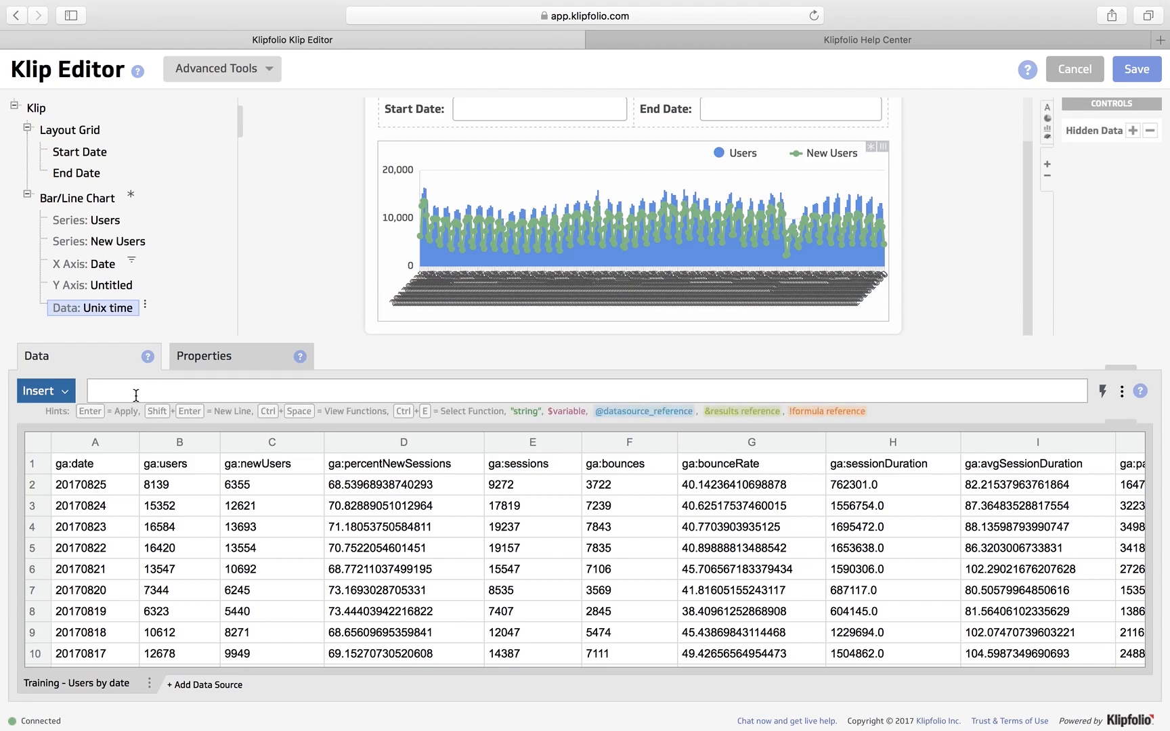
type("date")
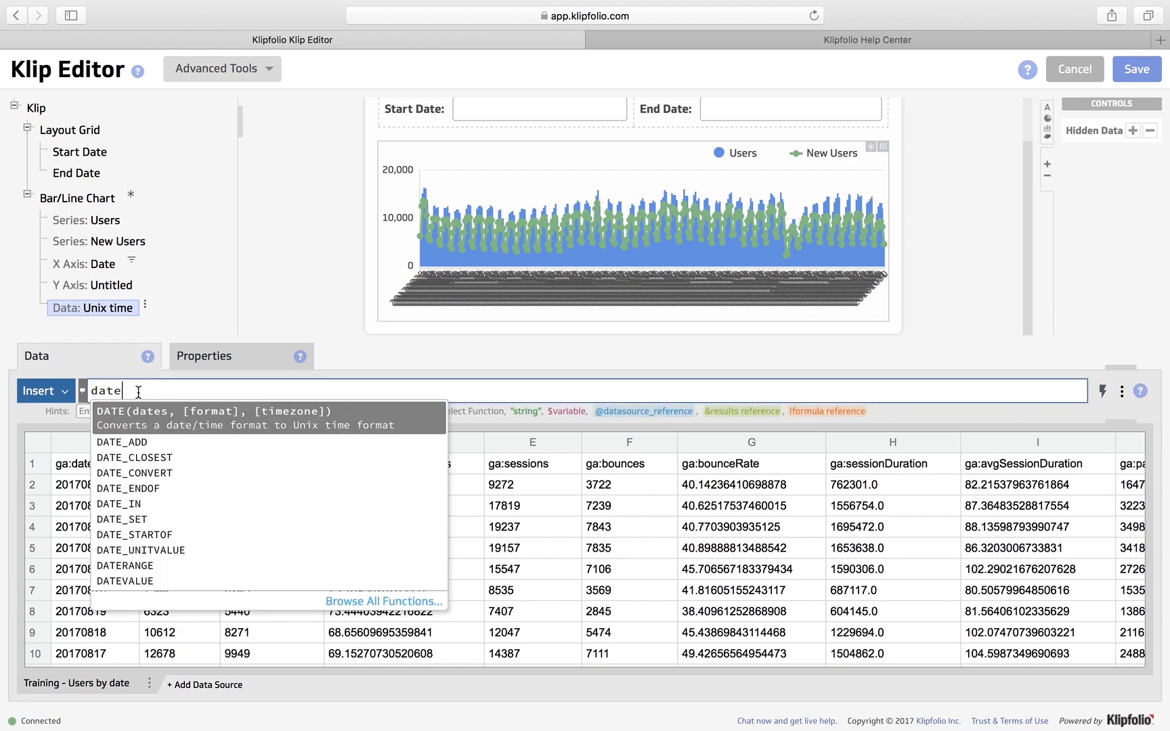
left_click(123, 421)
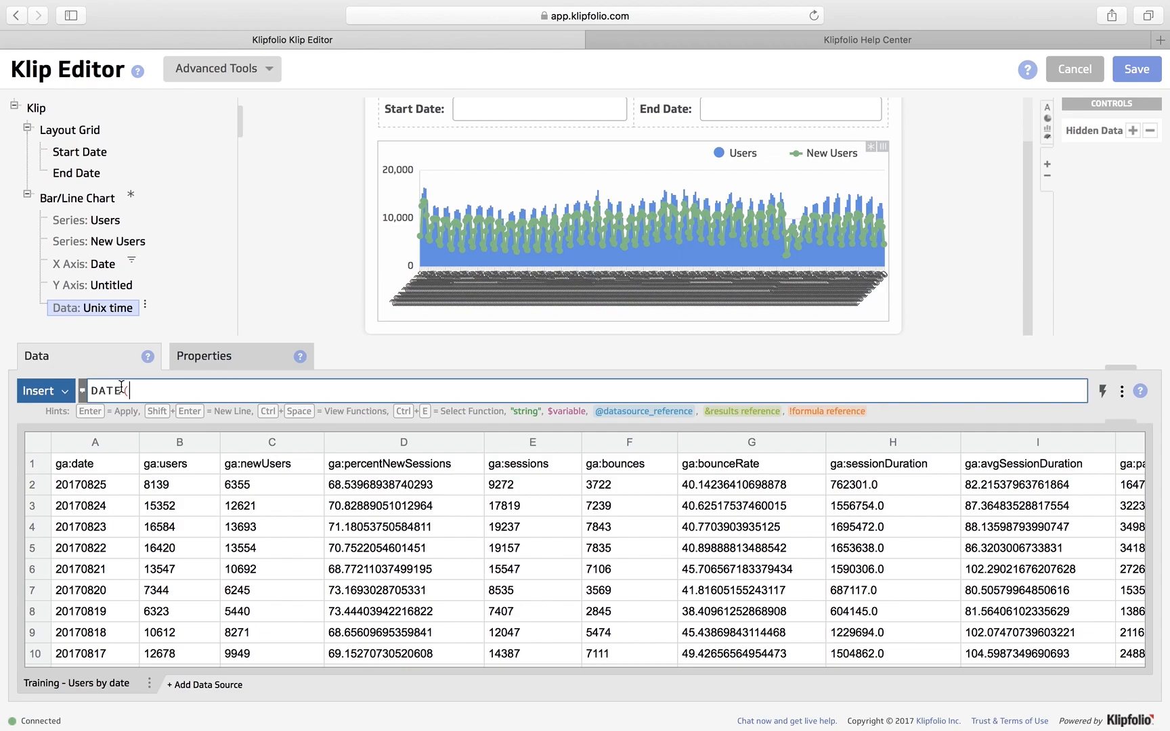
left_click(82, 392)
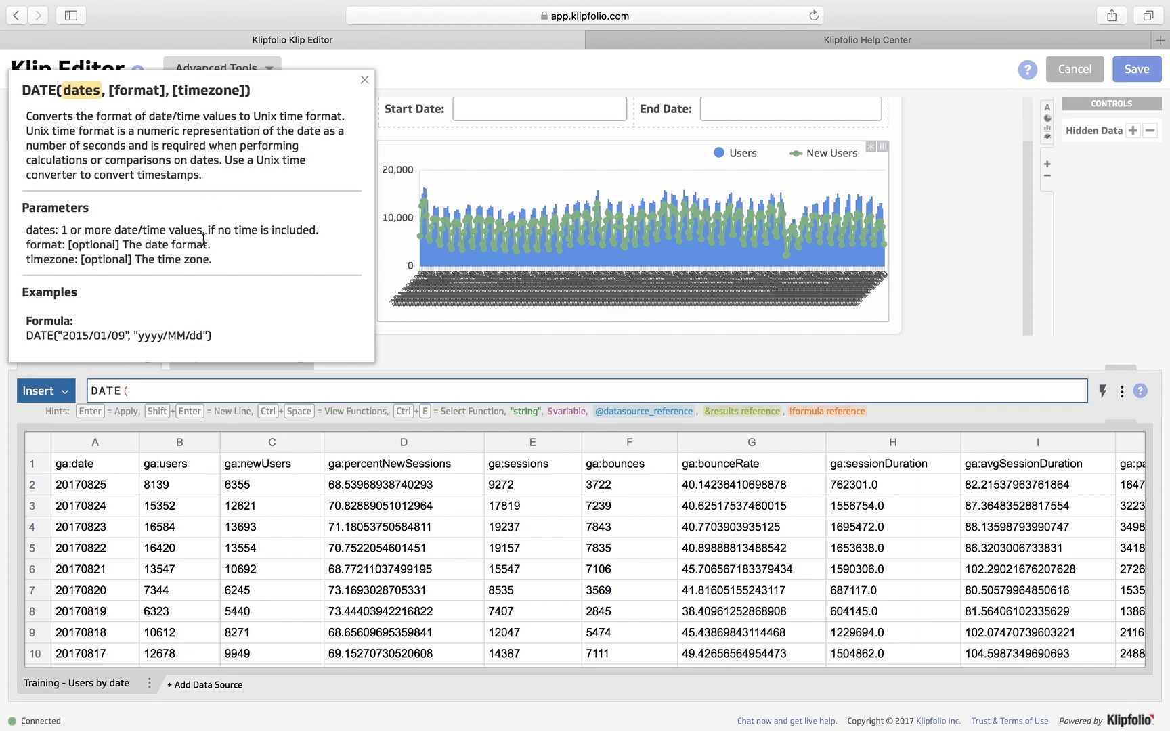
scroll(203, 237, "down", 2)
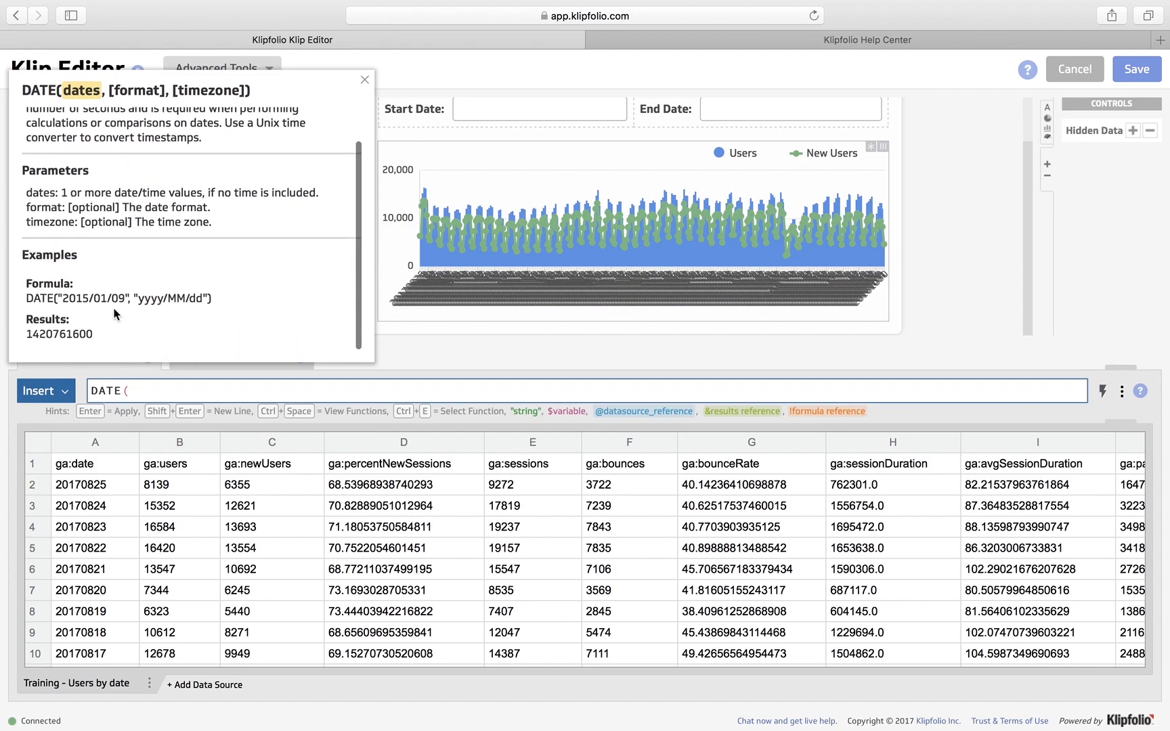
scroll(162, 289, "up", 2)
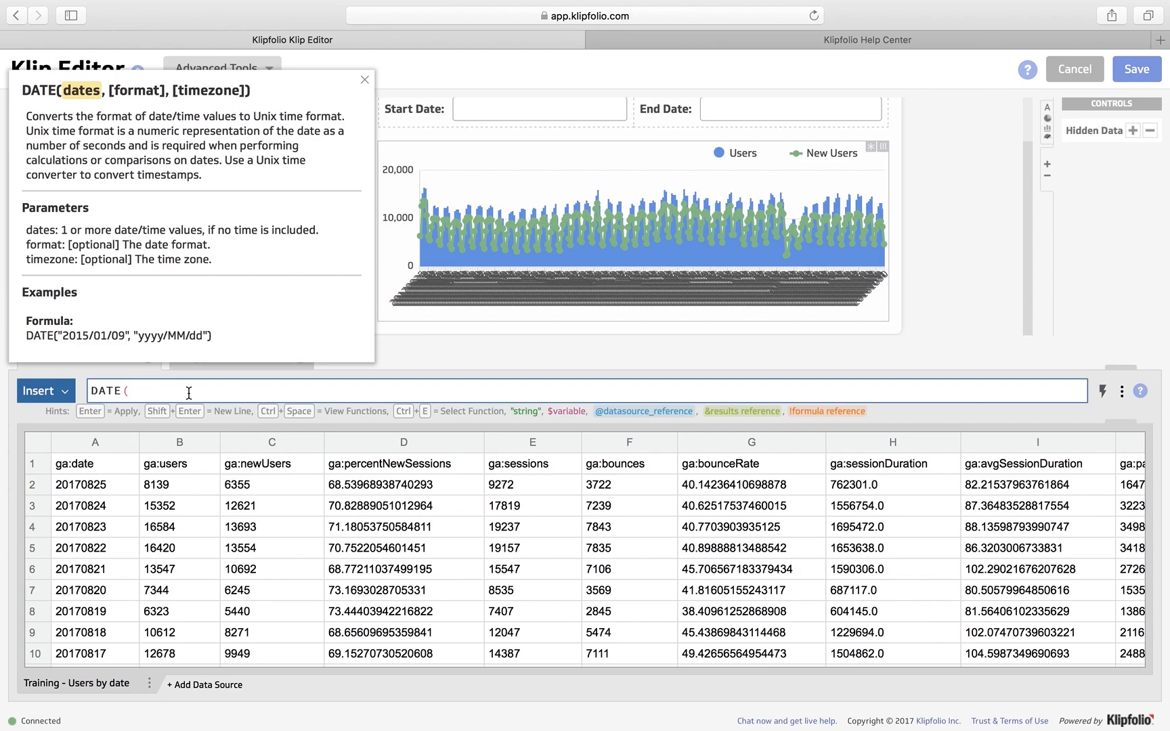
left_click(364, 80)
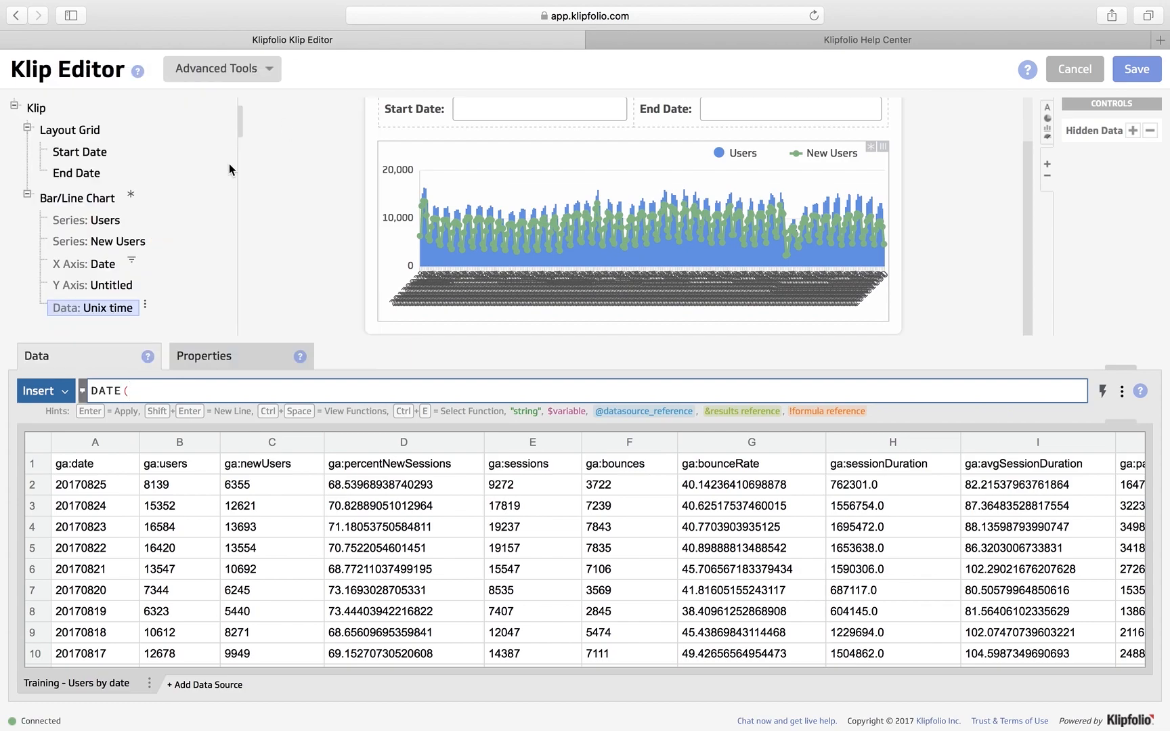
left_click(83, 392)
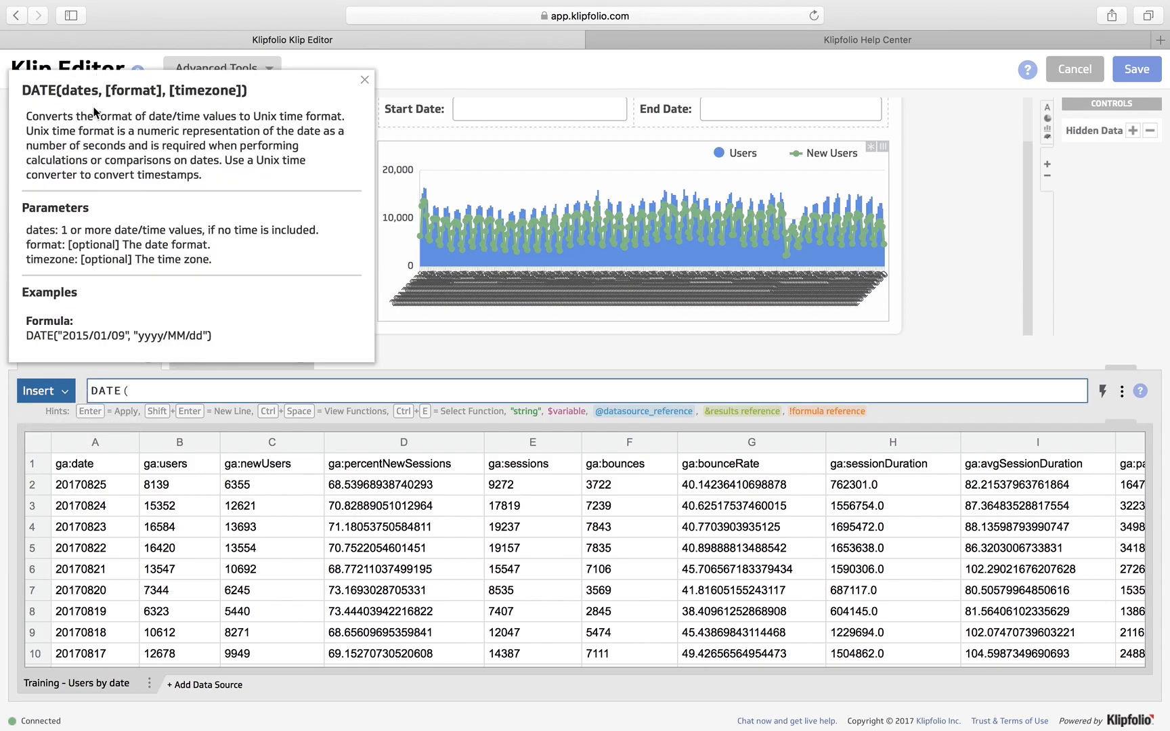
left_click(95, 445)
left_click(180, 391)
type("d")
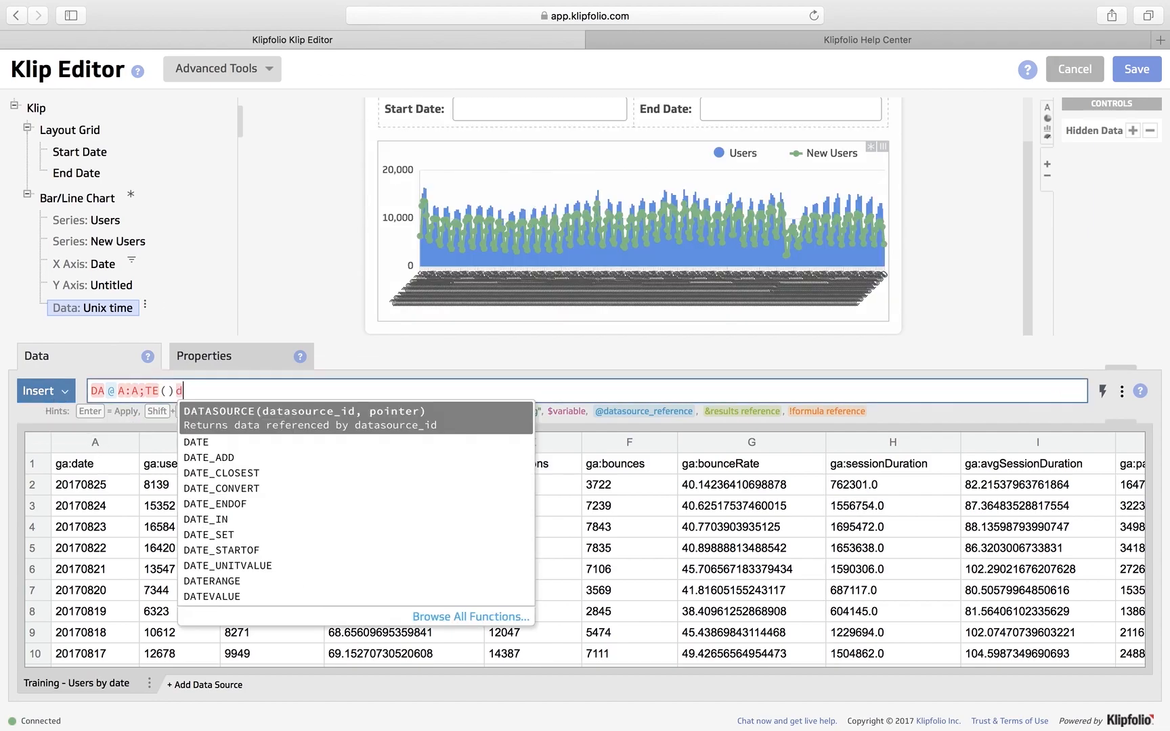
key("BackSpace")
key("BackSpace")
key("BackSpace")
key("BackSpace")
key("BackSpace")
key("BackSpace")
key("BackSpace")
key("BackSpace")
key("BackSpace")
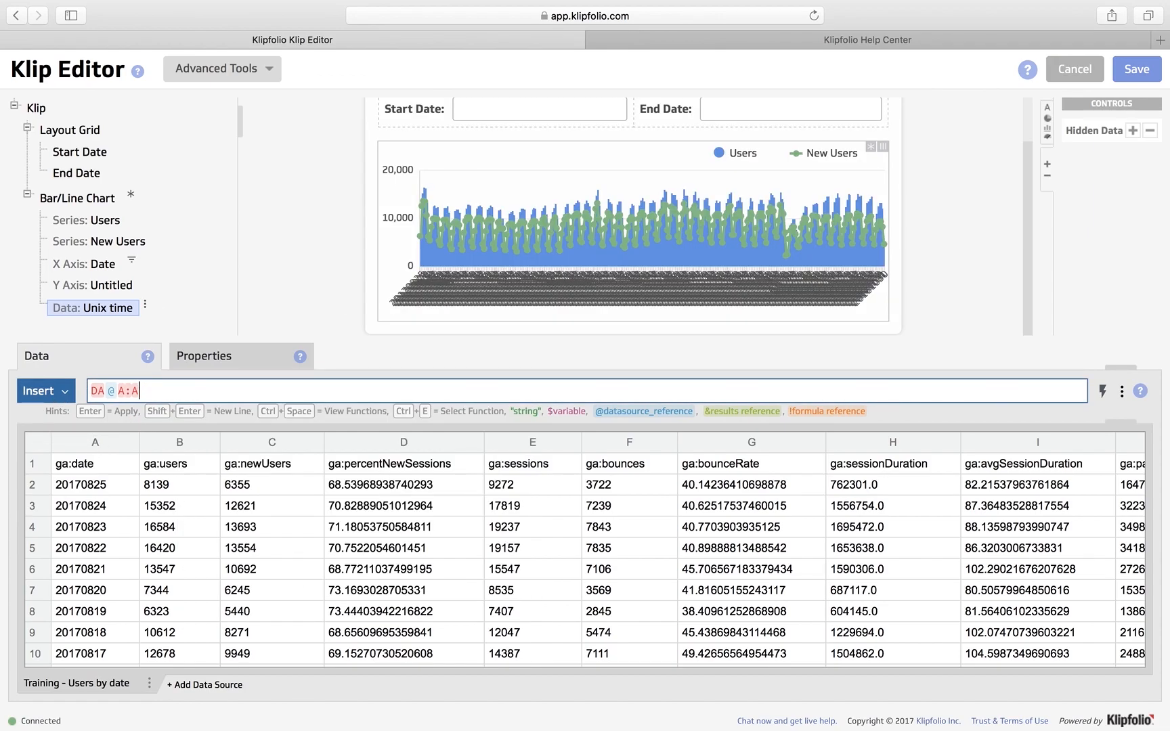
key("BackSpace")
key("BackSpace")
key("BackSpace")
Set the Unix time data formula to DATE(@A:A,"yyyyMMdd"), using the ga:date column as the dates.
type("Date")
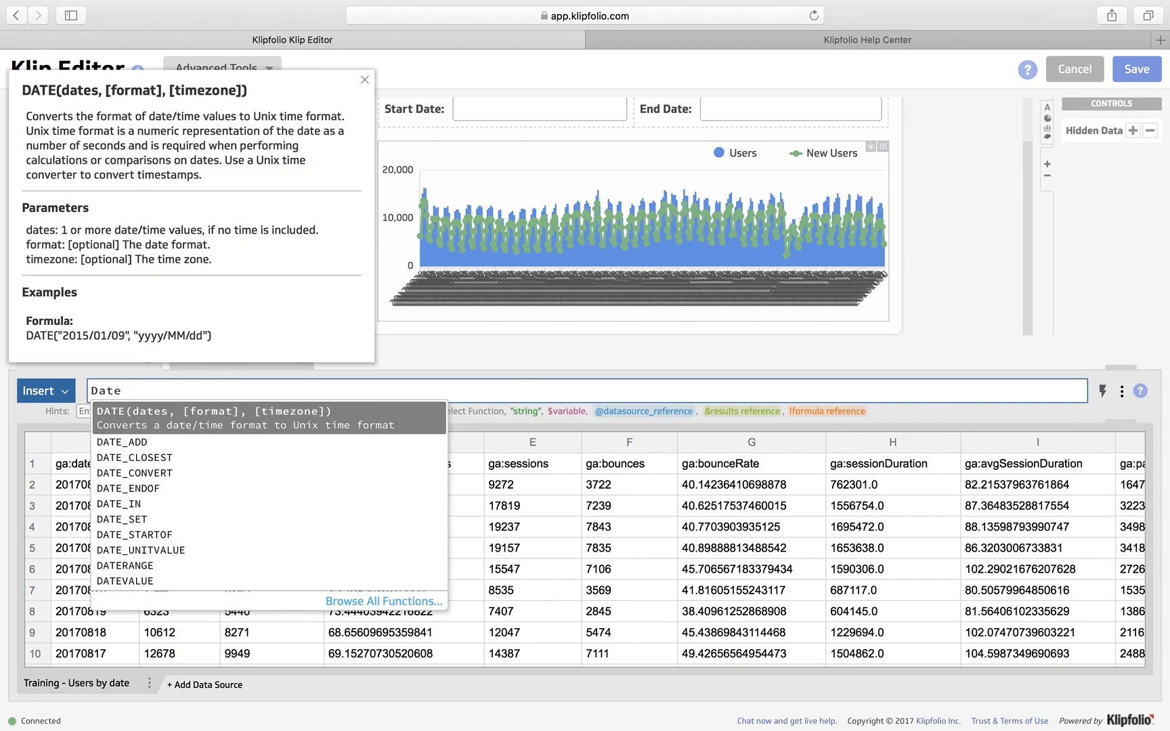
key("Return")
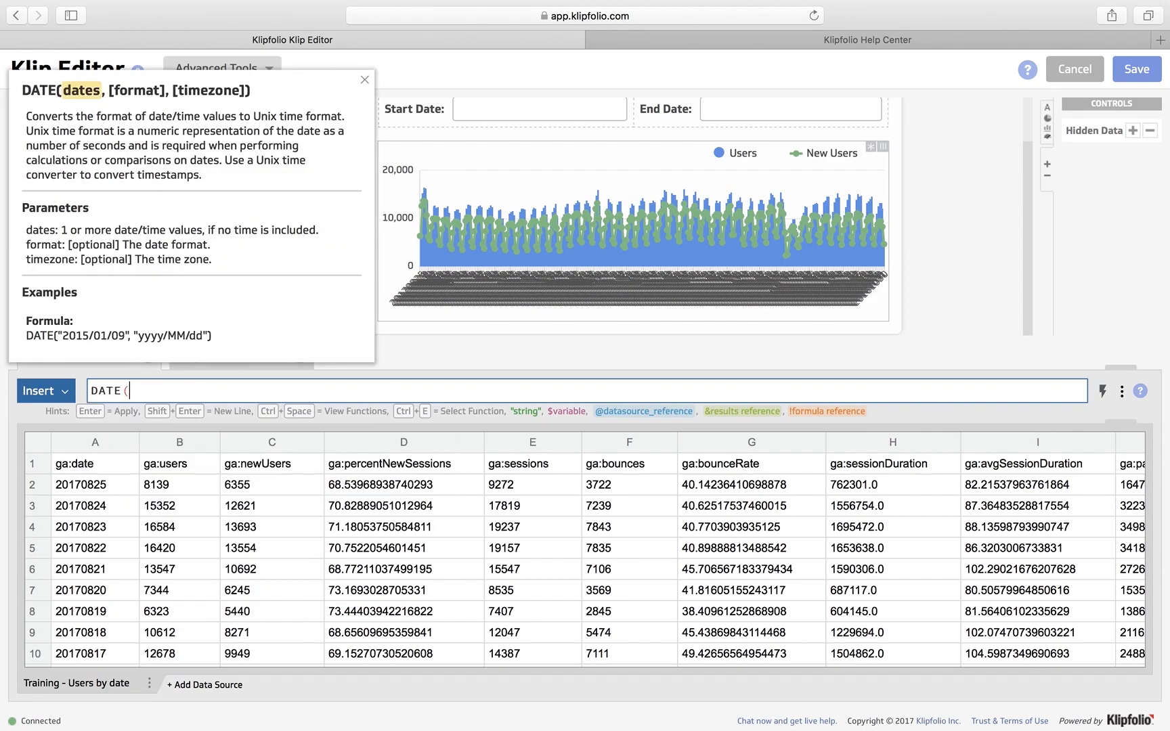
left_click(88, 446)
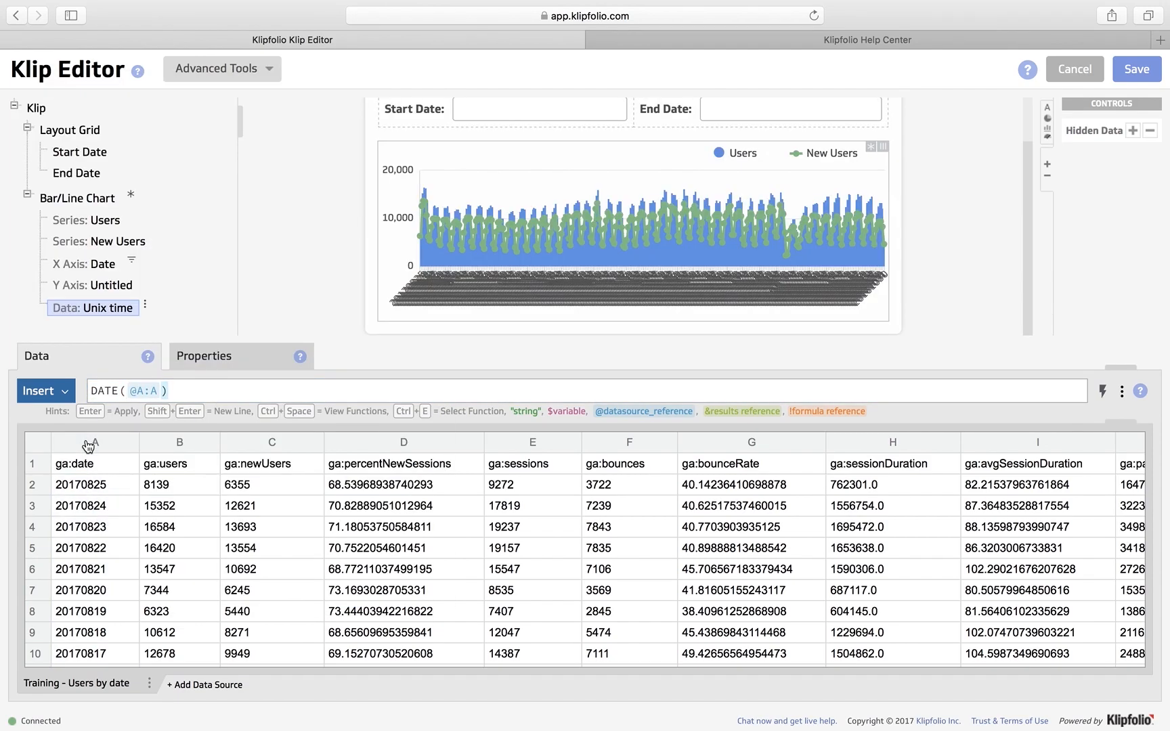
left_click(161, 391)
key("Right")
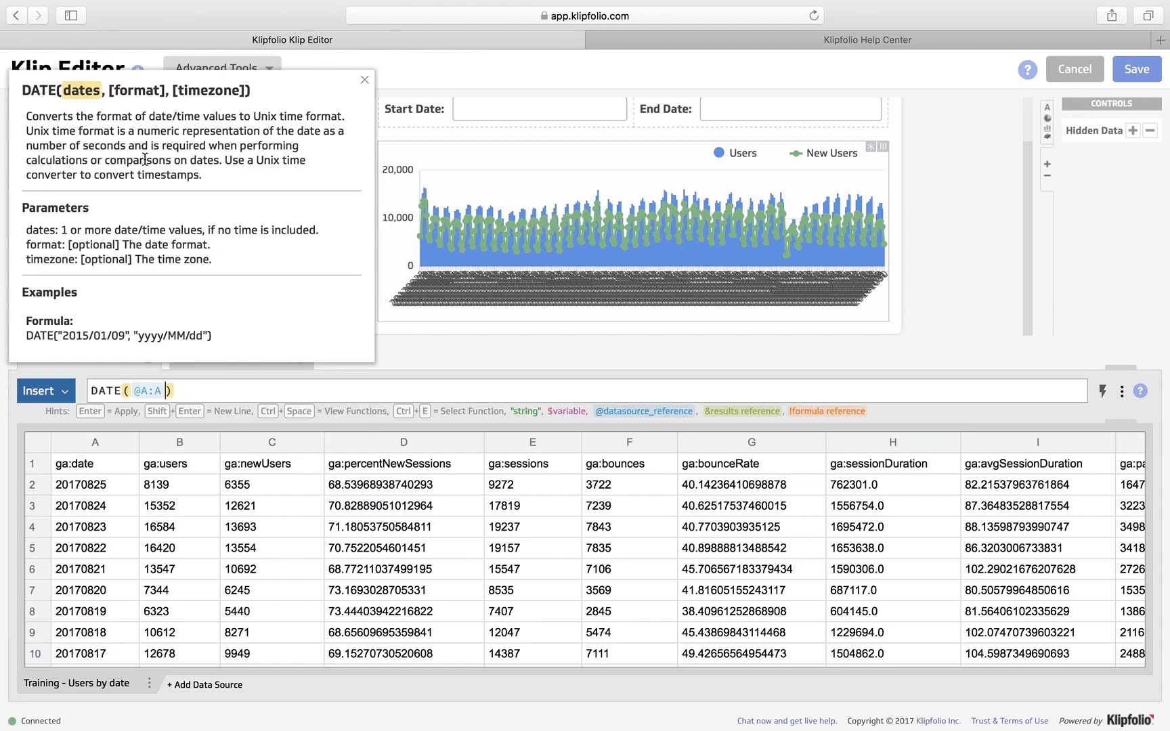
type(",")
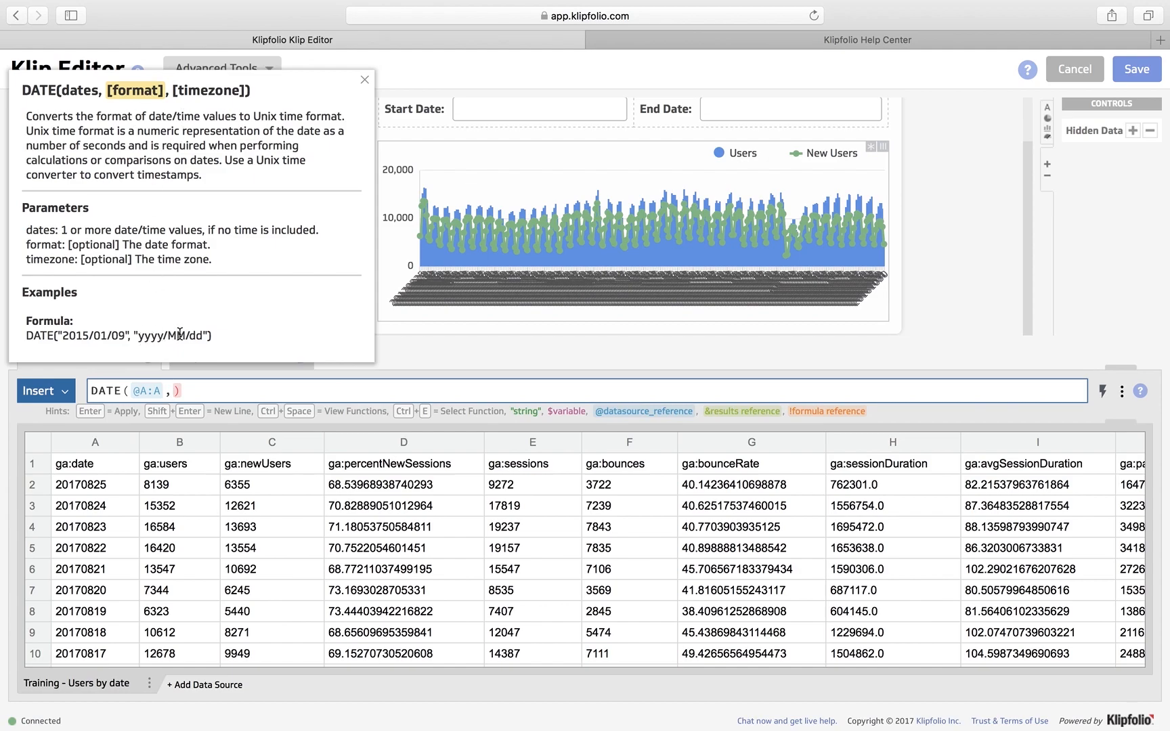
type("\"yyyy")
type("MMdd")
left_click(284, 395)
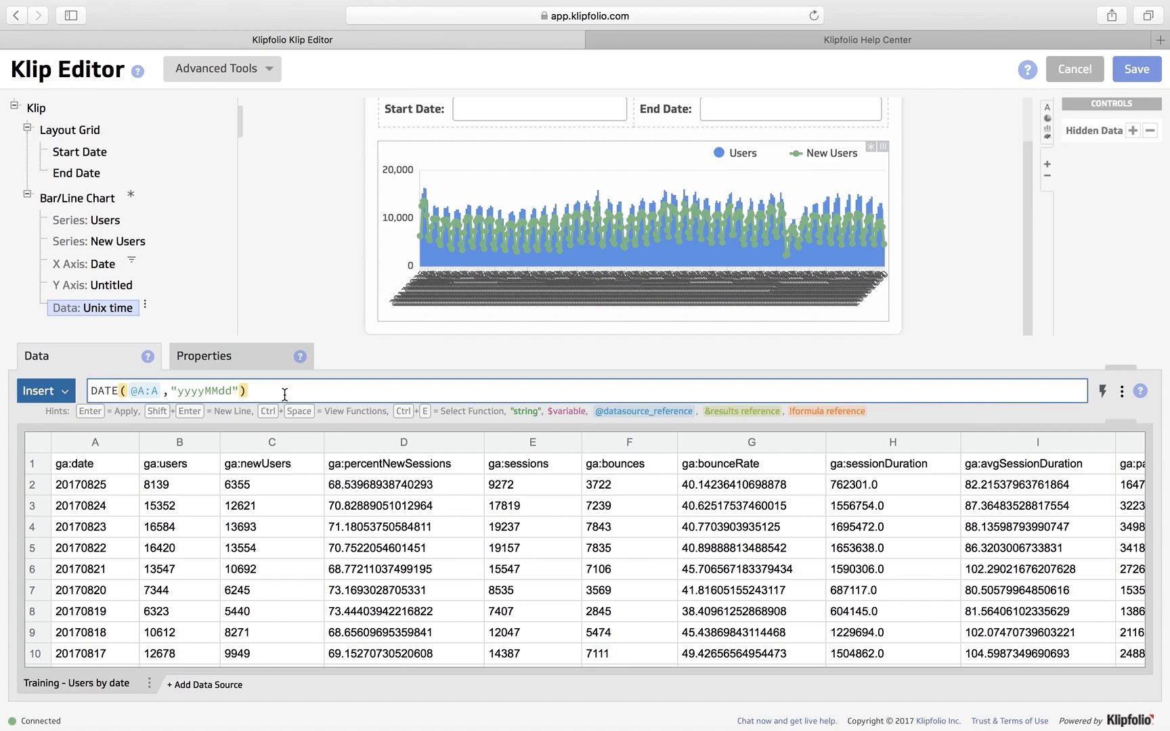
key("Return")
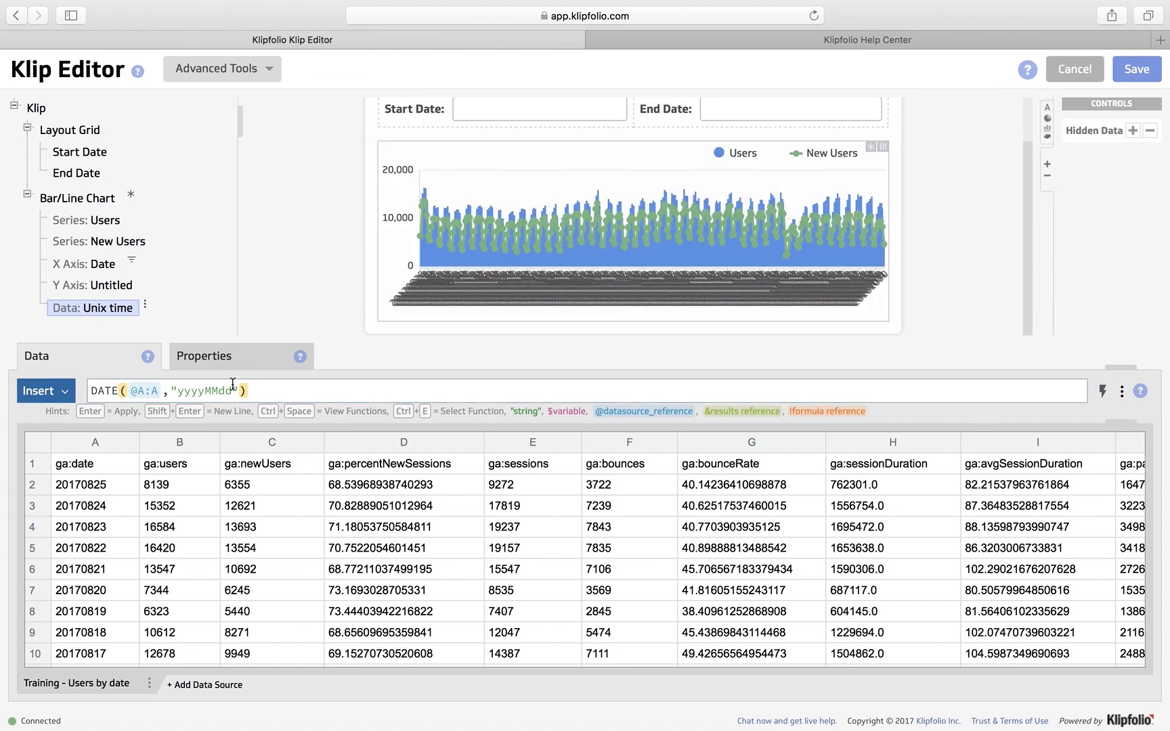
Evaluate the @A:A reference and the whole DATE formula to compare the raw dates with the converted values.
left_click(151, 393)
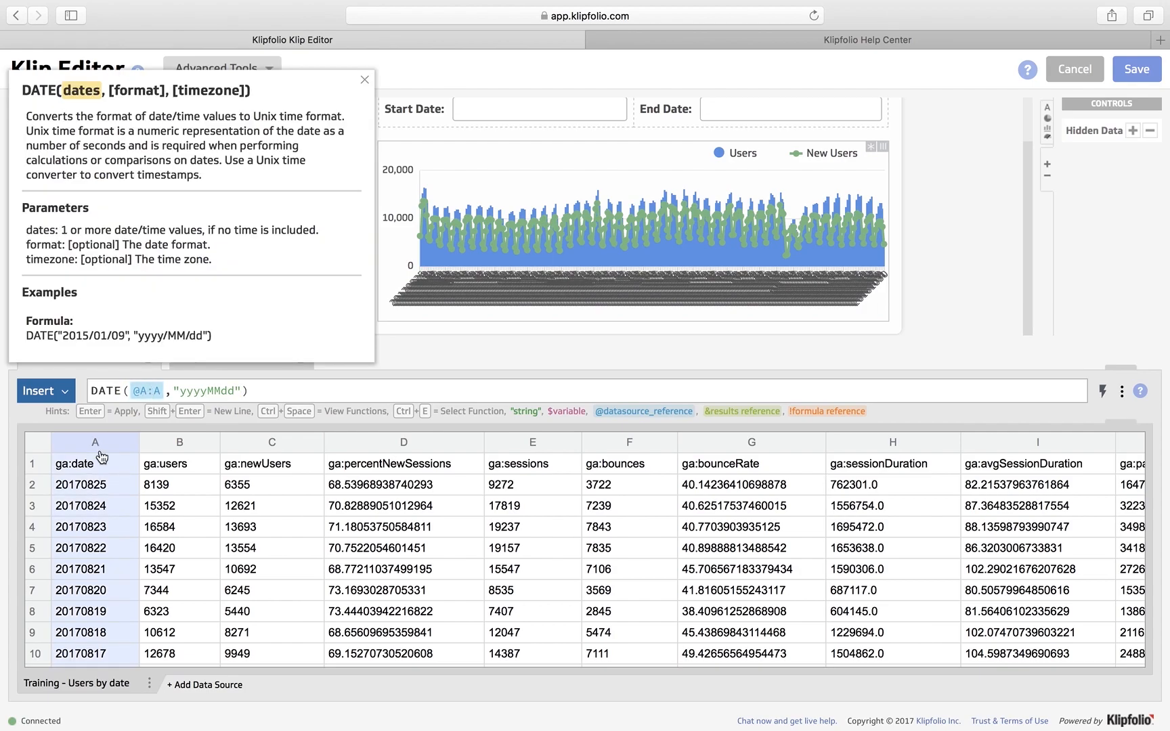
left_click(1102, 392)
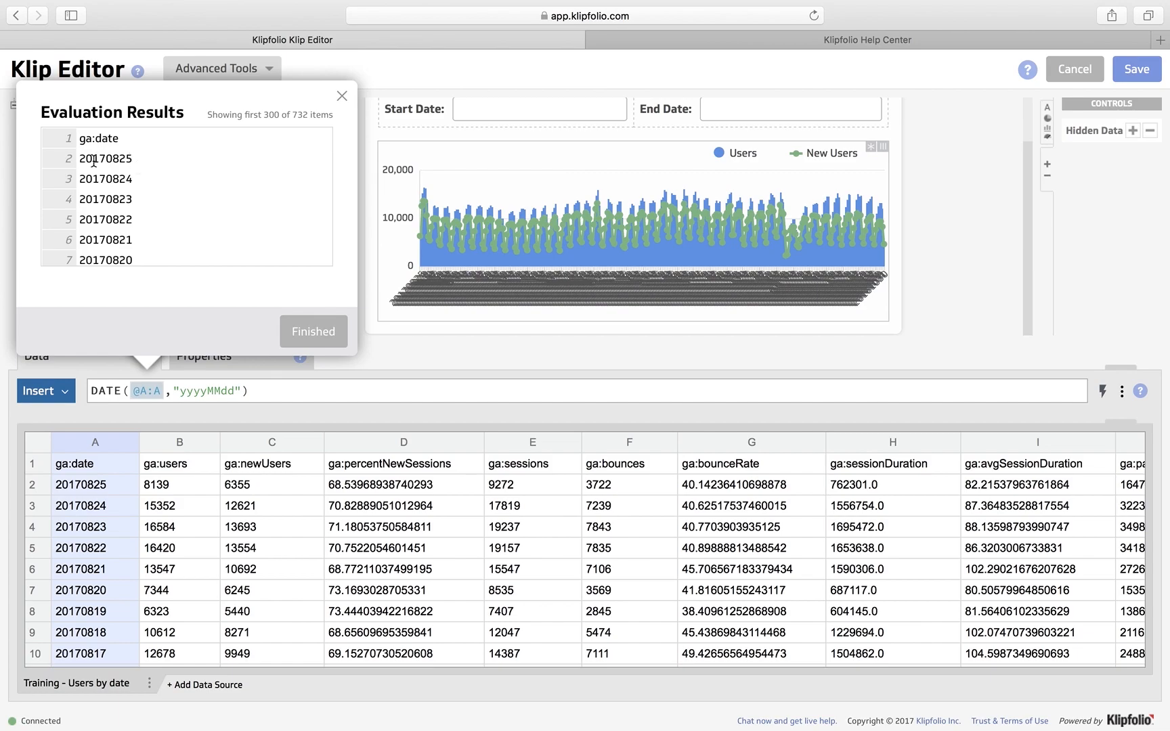
left_click(342, 96)
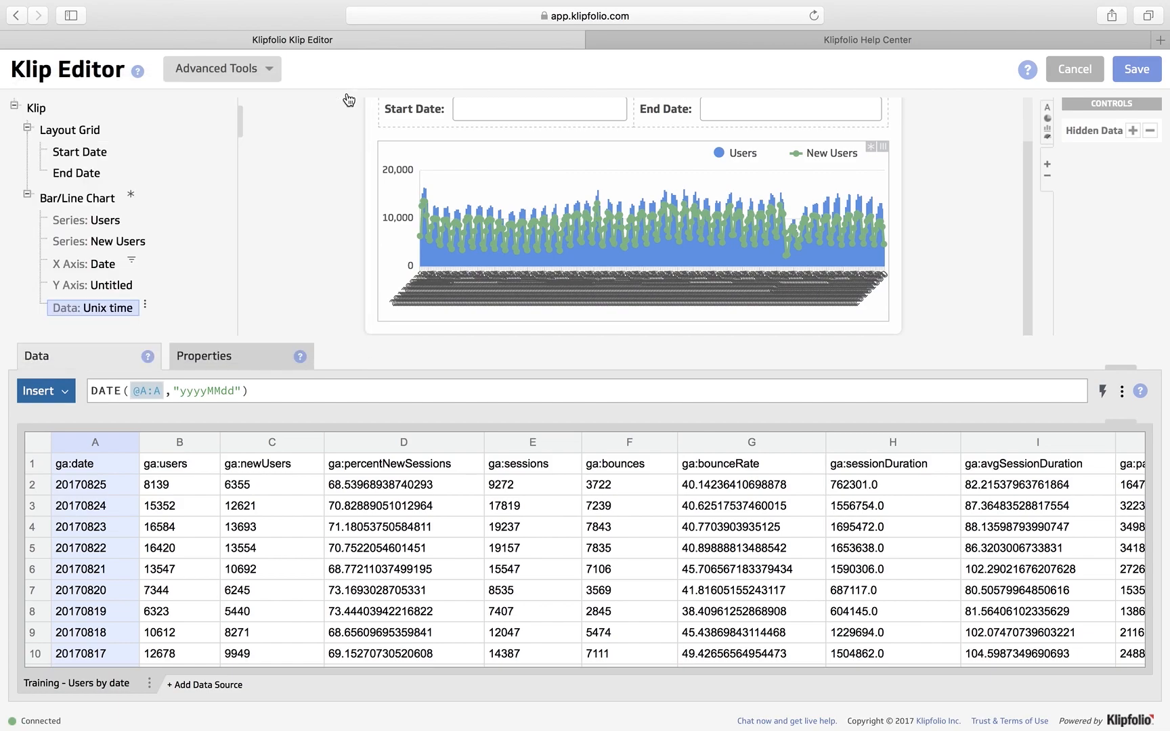
left_click(99, 391)
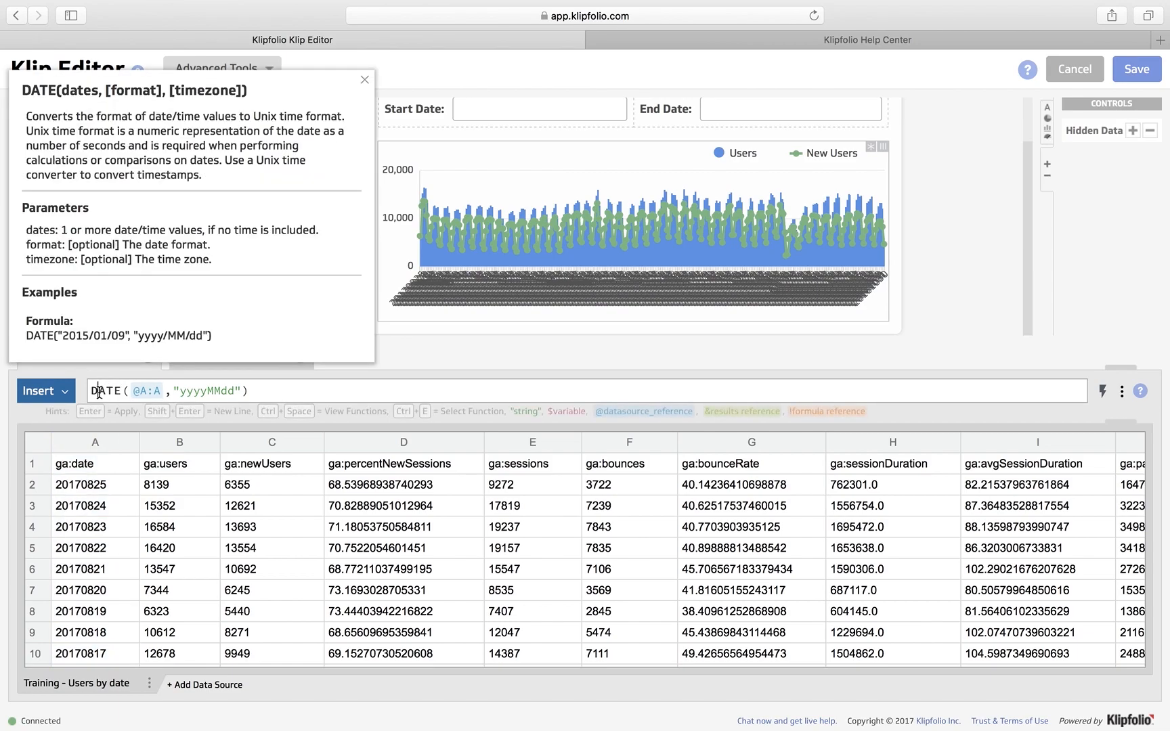
left_click(1103, 392)
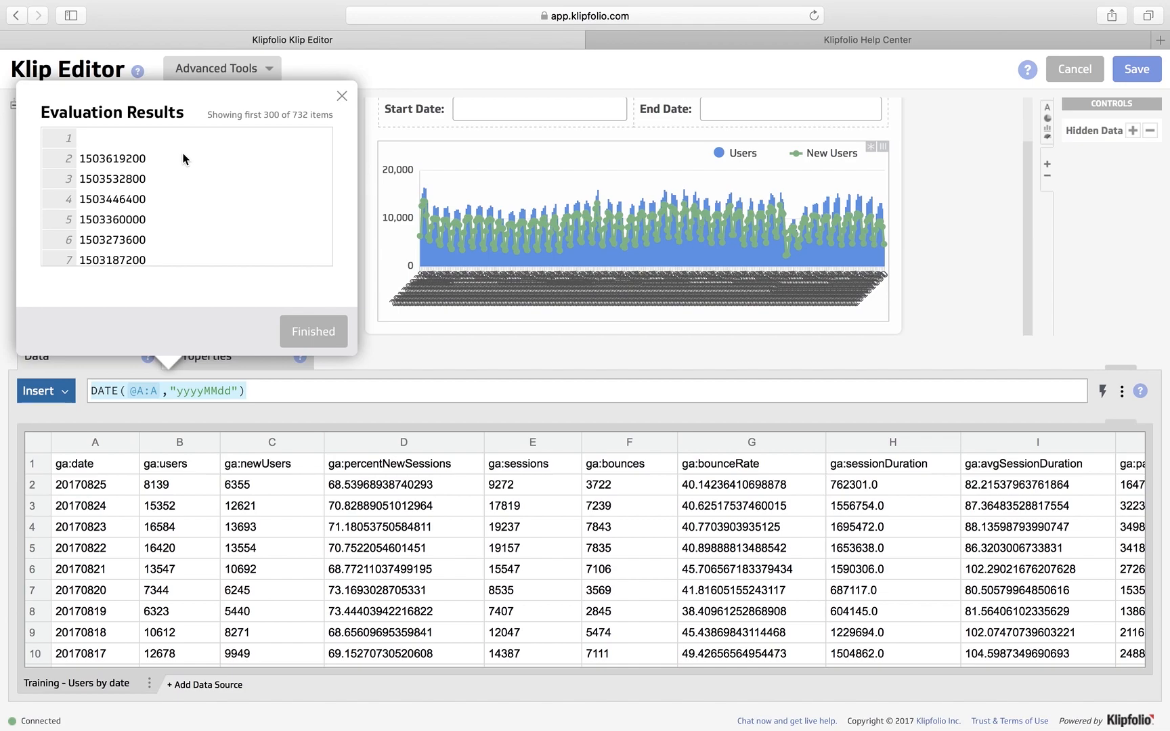
left_click(342, 98)
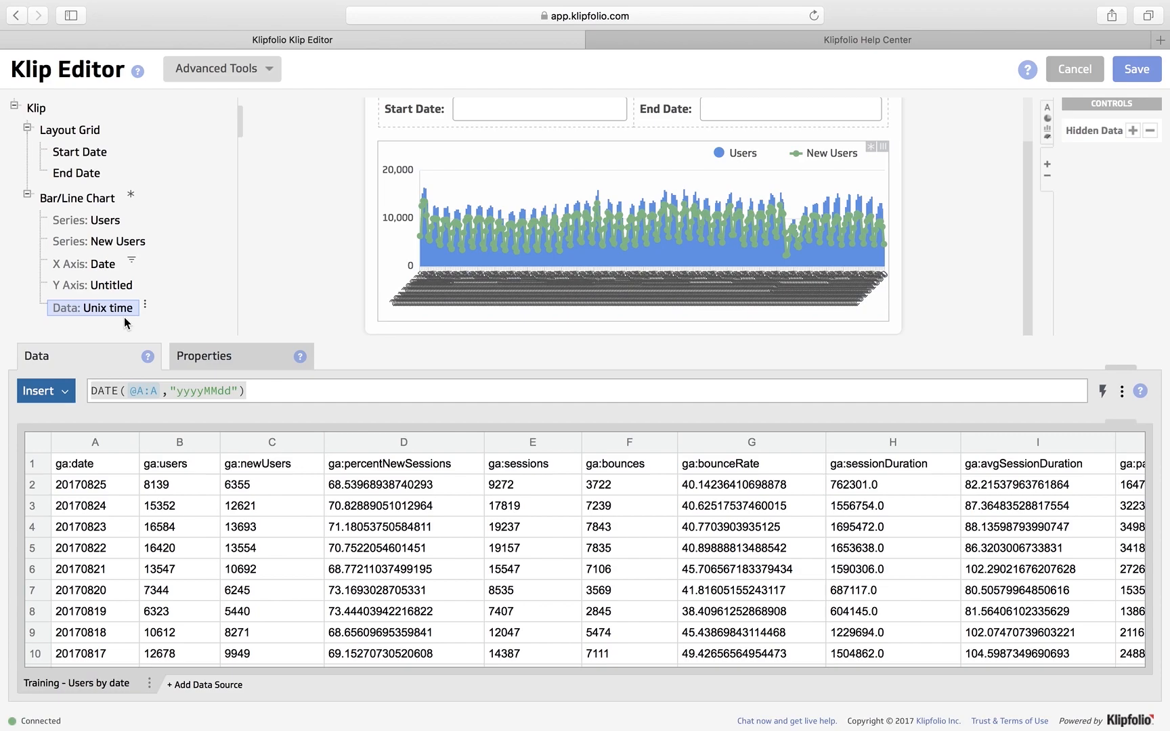
Review the condition operators offered by the Unix time data's filter and close it without applying a filter.
left_click(212, 359)
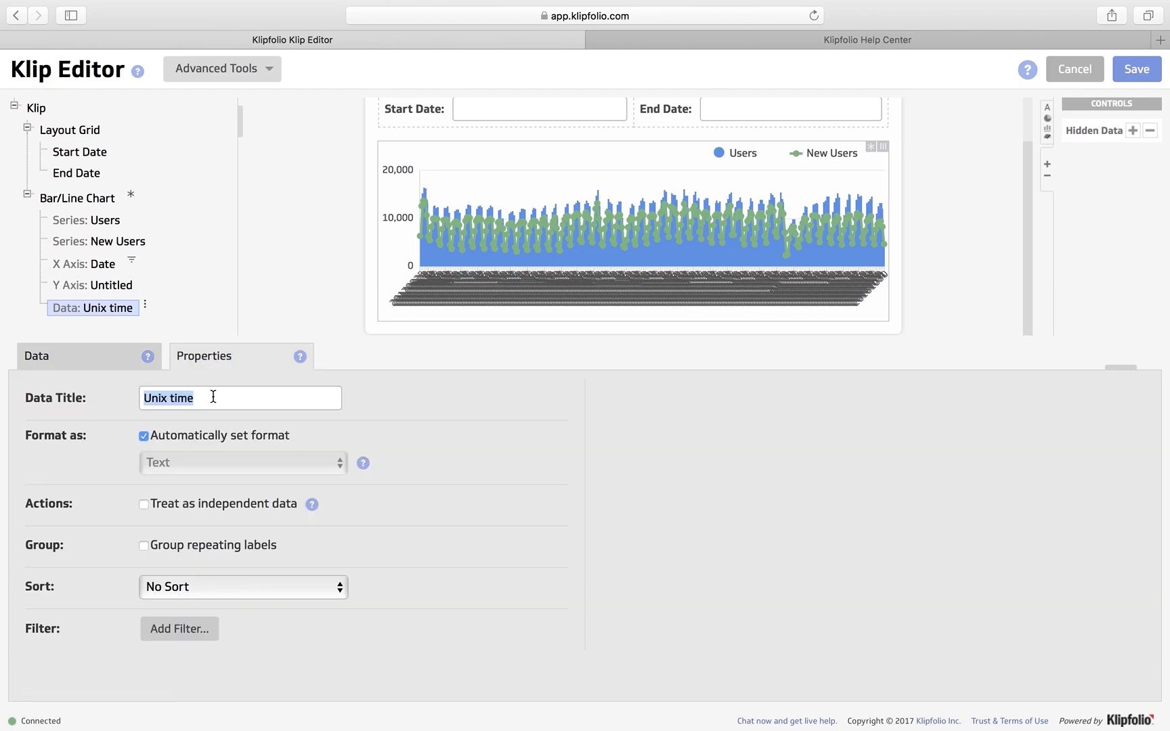
left_click(173, 632)
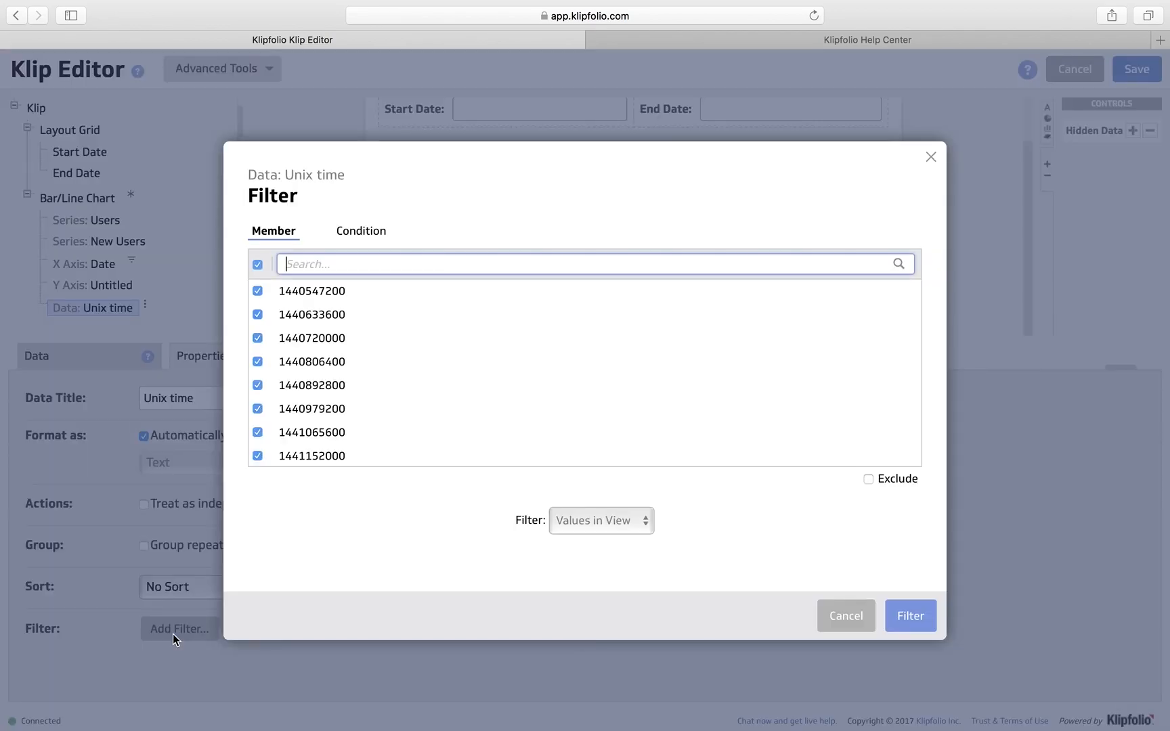
left_click(356, 233)
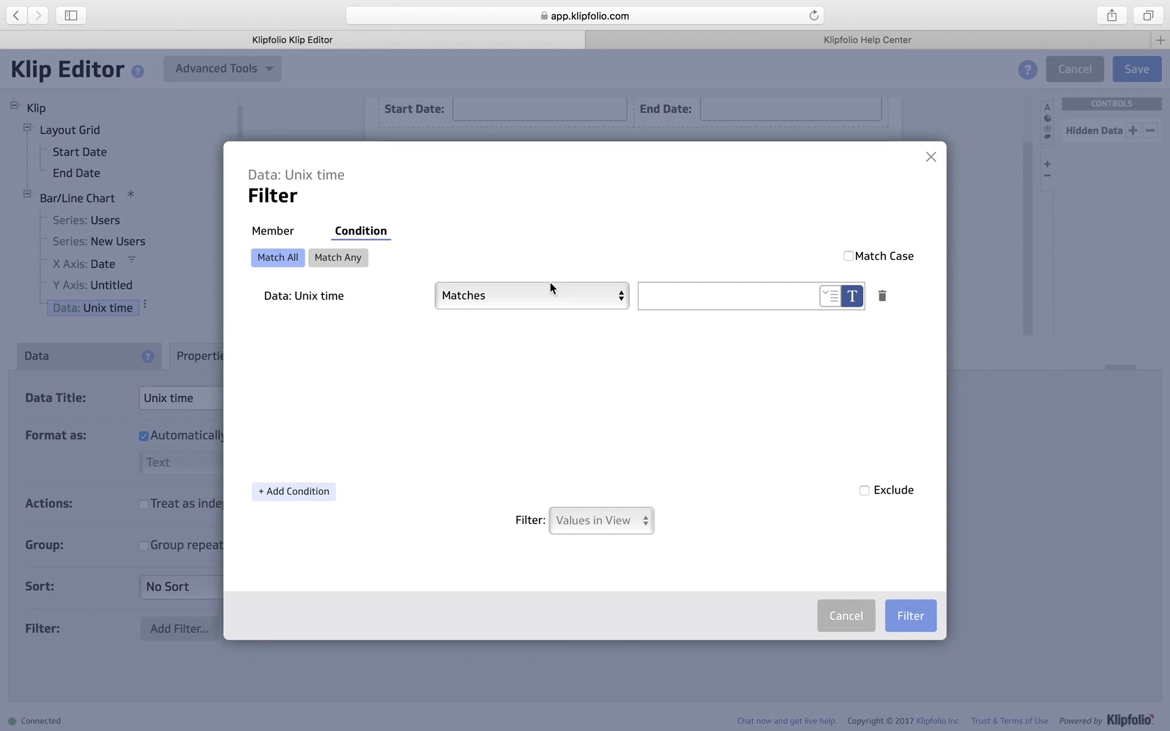
left_click(531, 301)
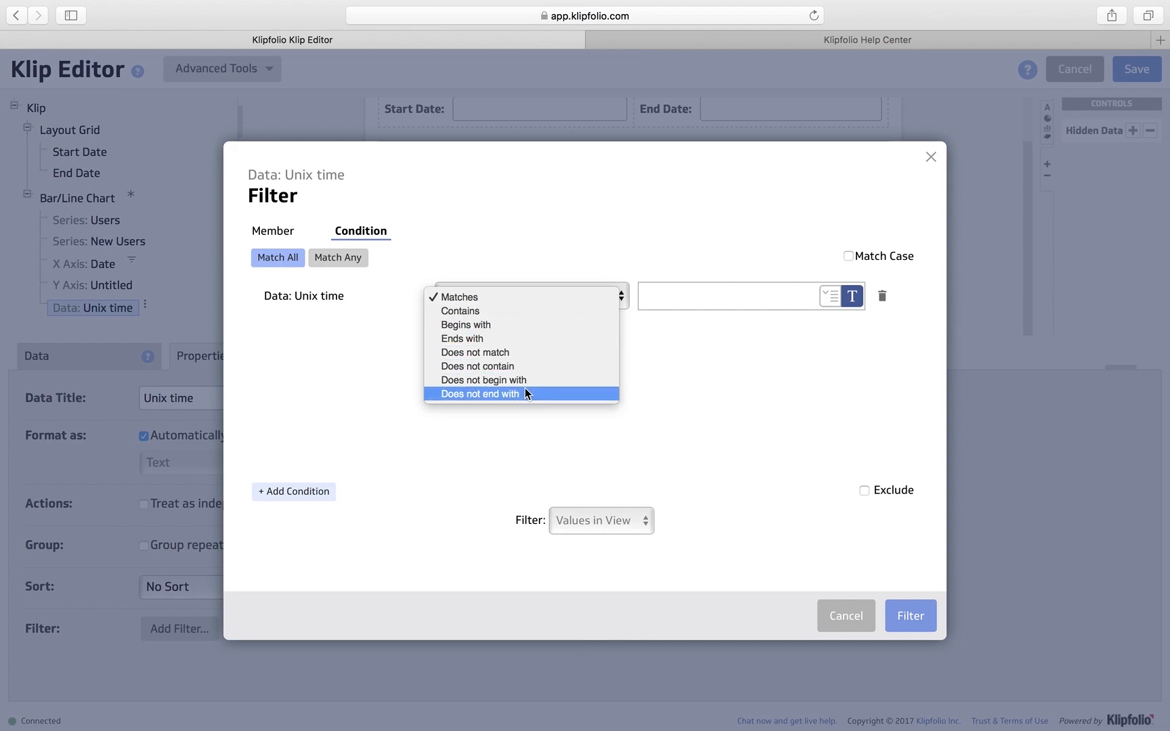
left_click(646, 349)
left_click(853, 627)
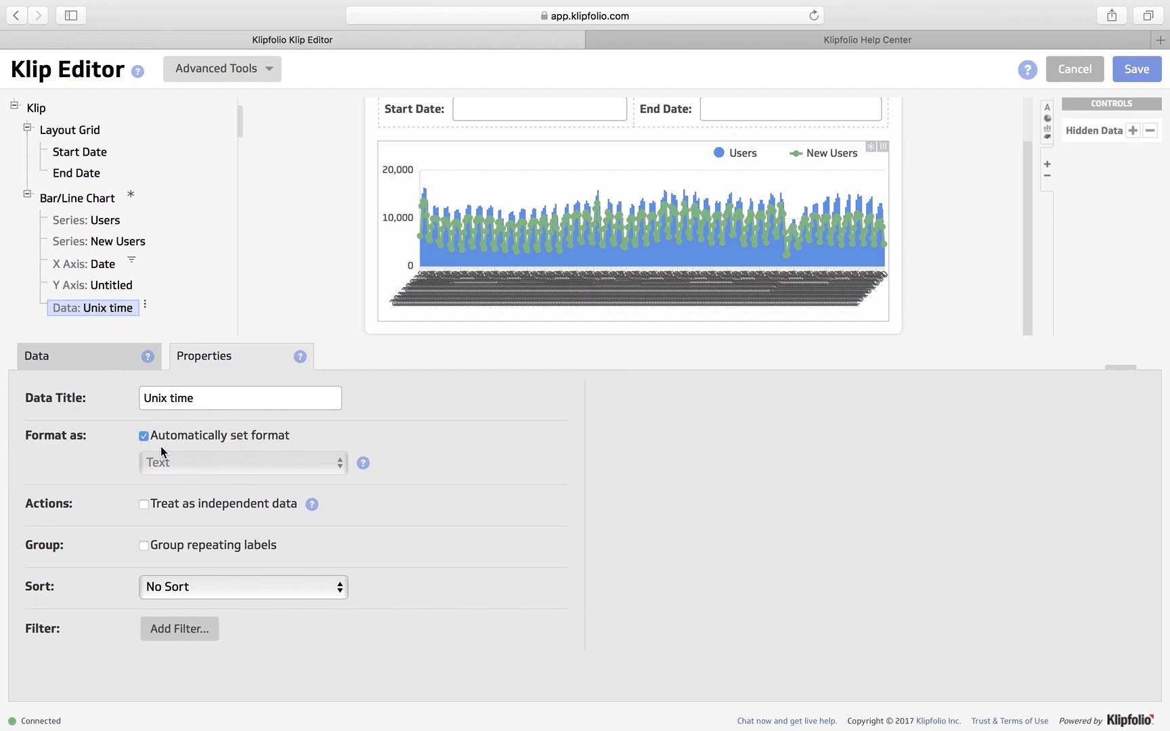
Turn off automatic formatting for the Unix time data and format it as Number.
left_click(143, 437)
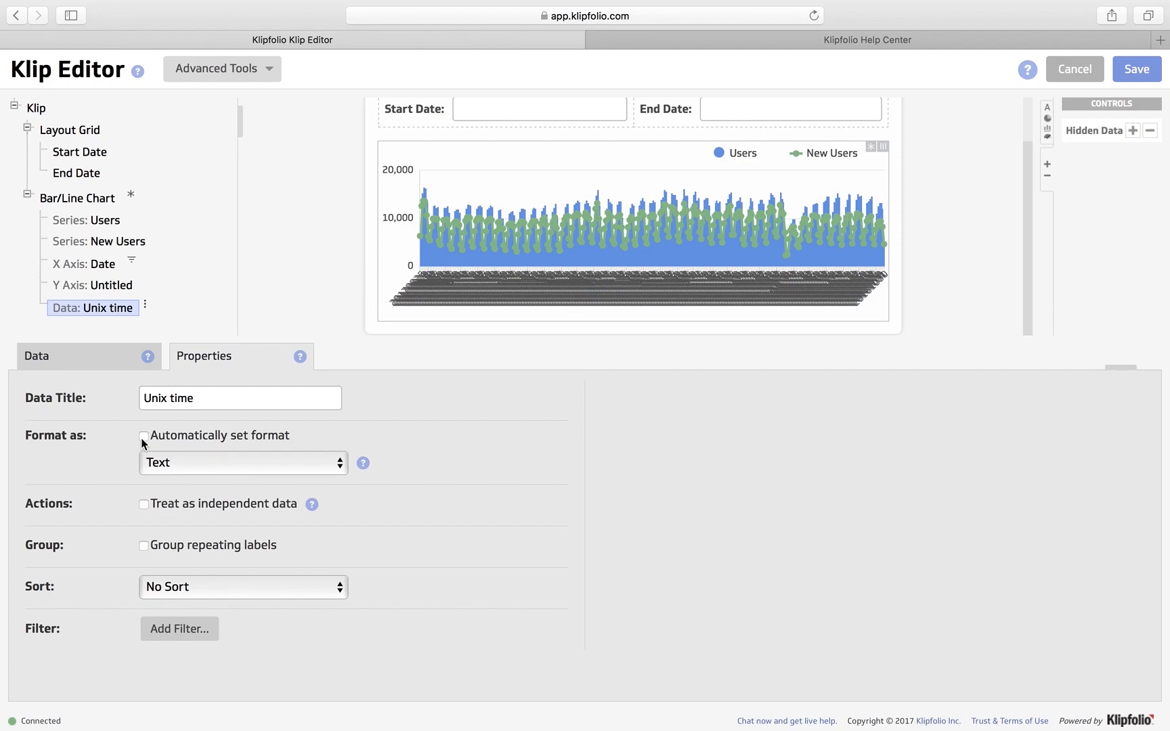
left_click(167, 467)
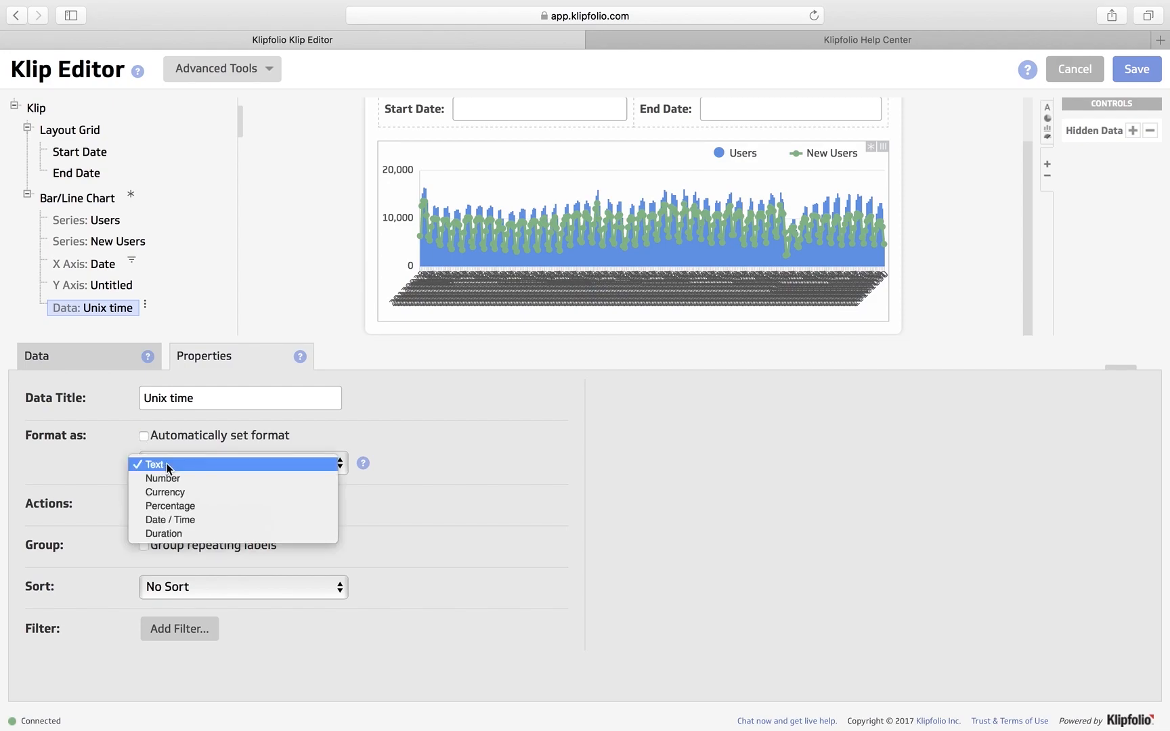
left_click(232, 478)
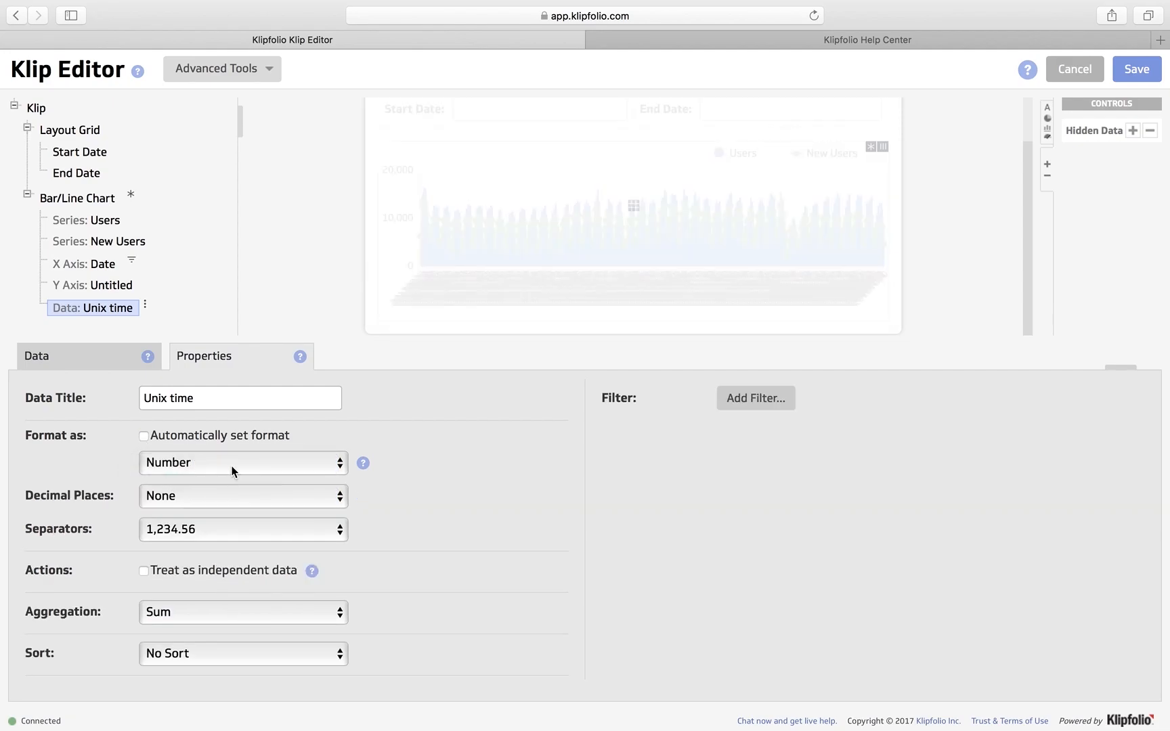
Start a condition filter on the Unix time data requiring values Greater than the Start variable.
left_click(144, 307)
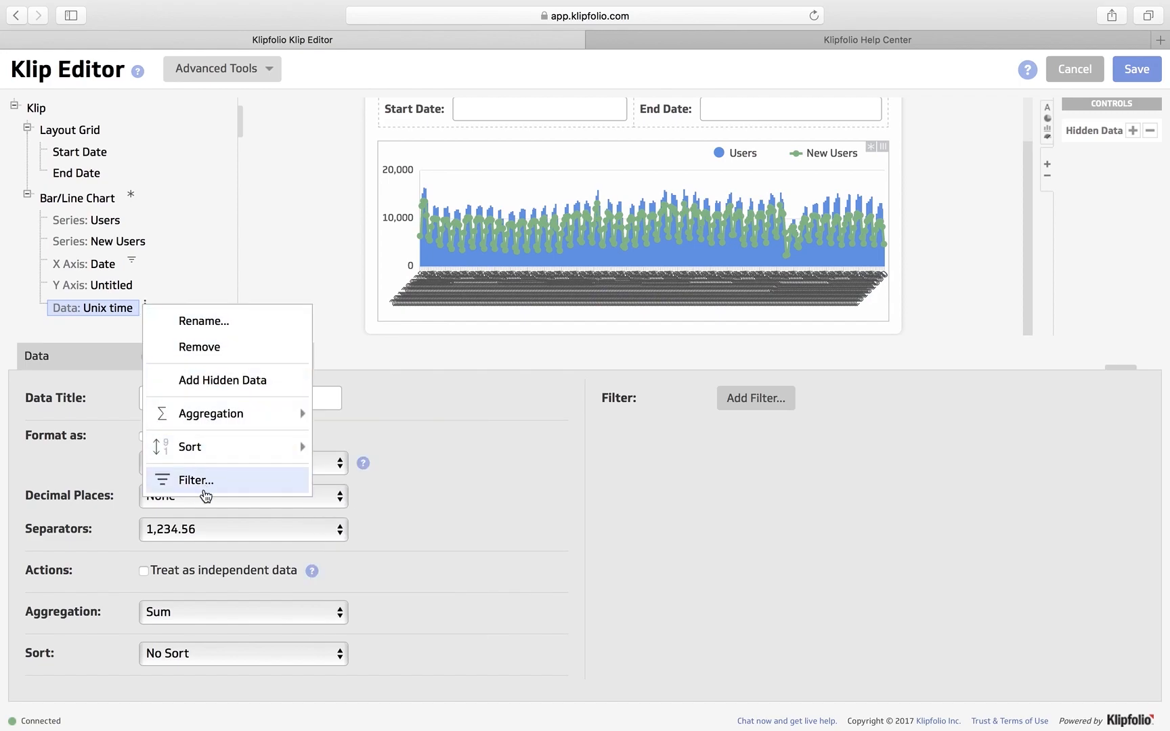
left_click(208, 482)
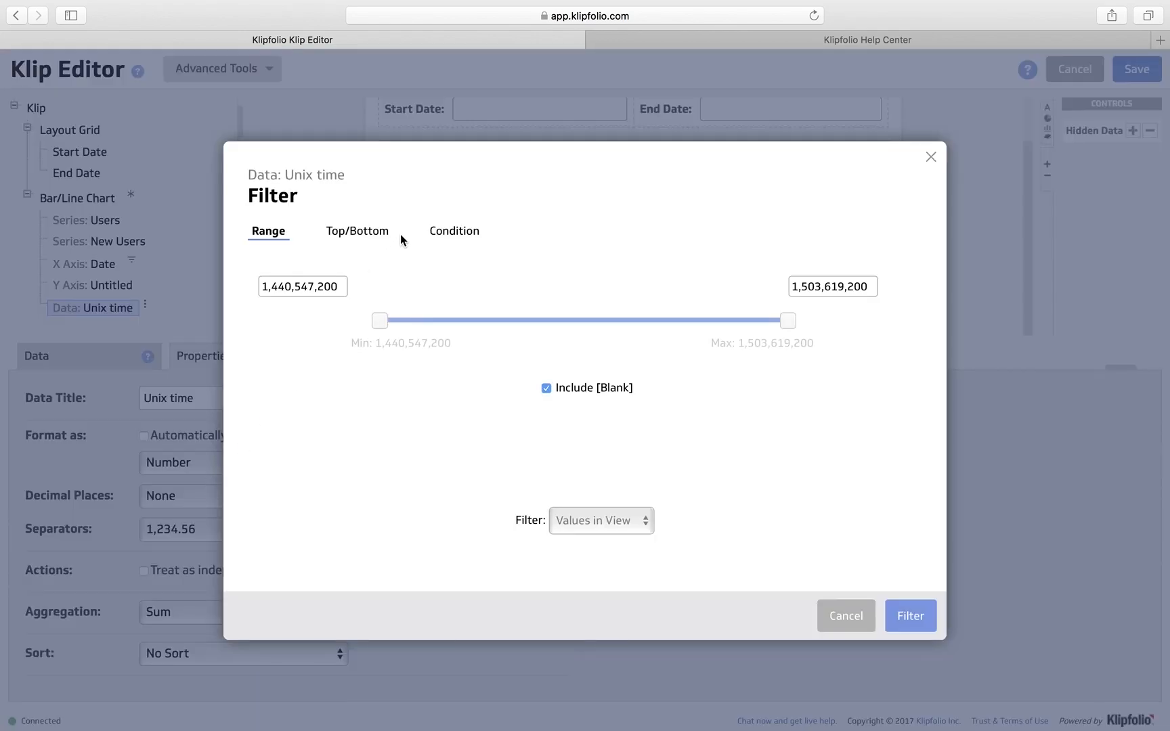
left_click(454, 233)
left_click(506, 295)
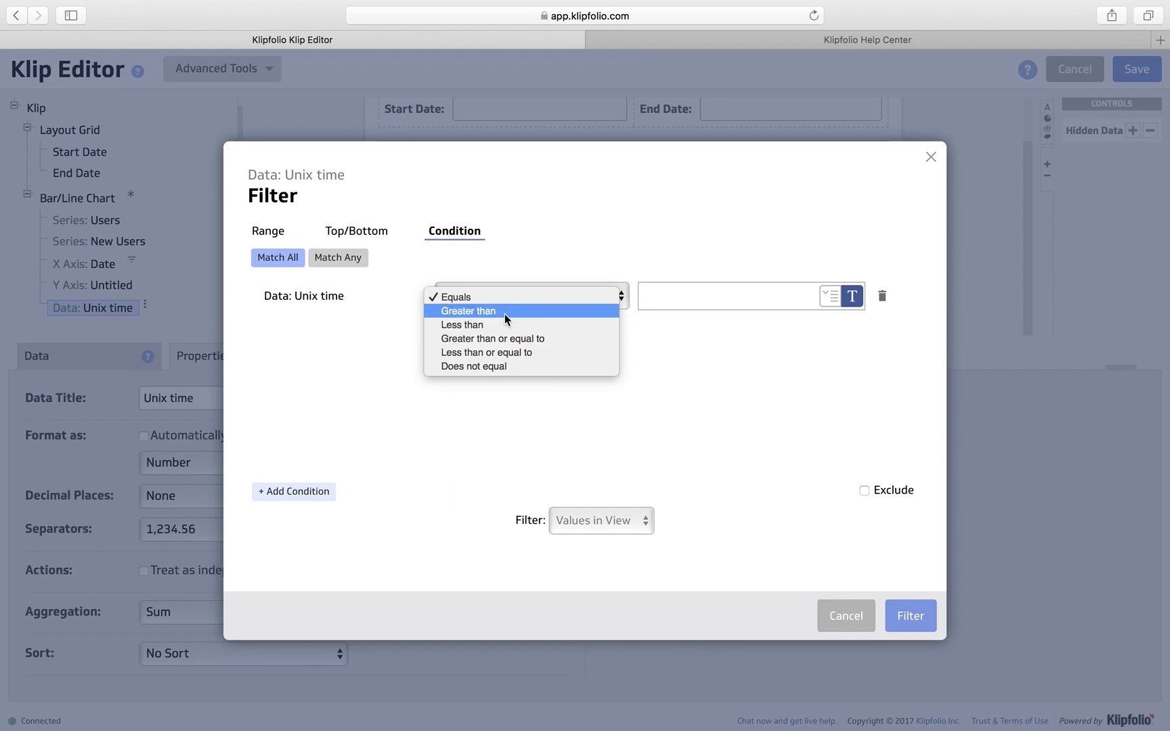
left_click(515, 311)
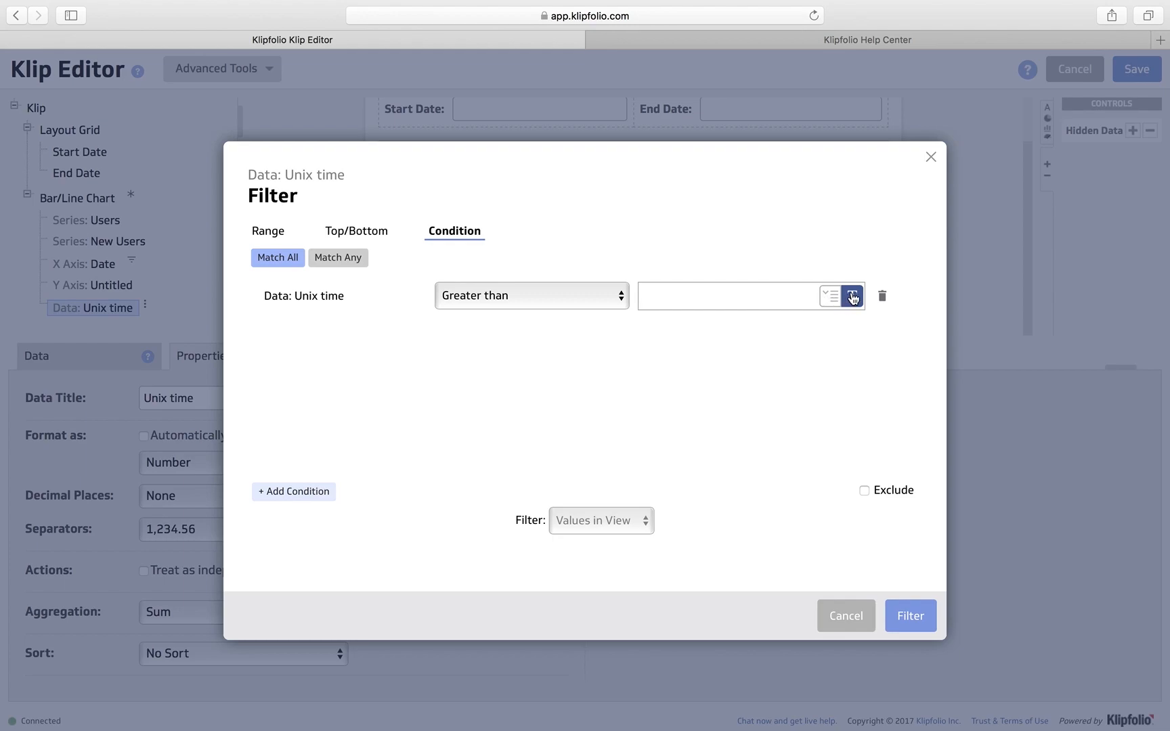
left_click(829, 296)
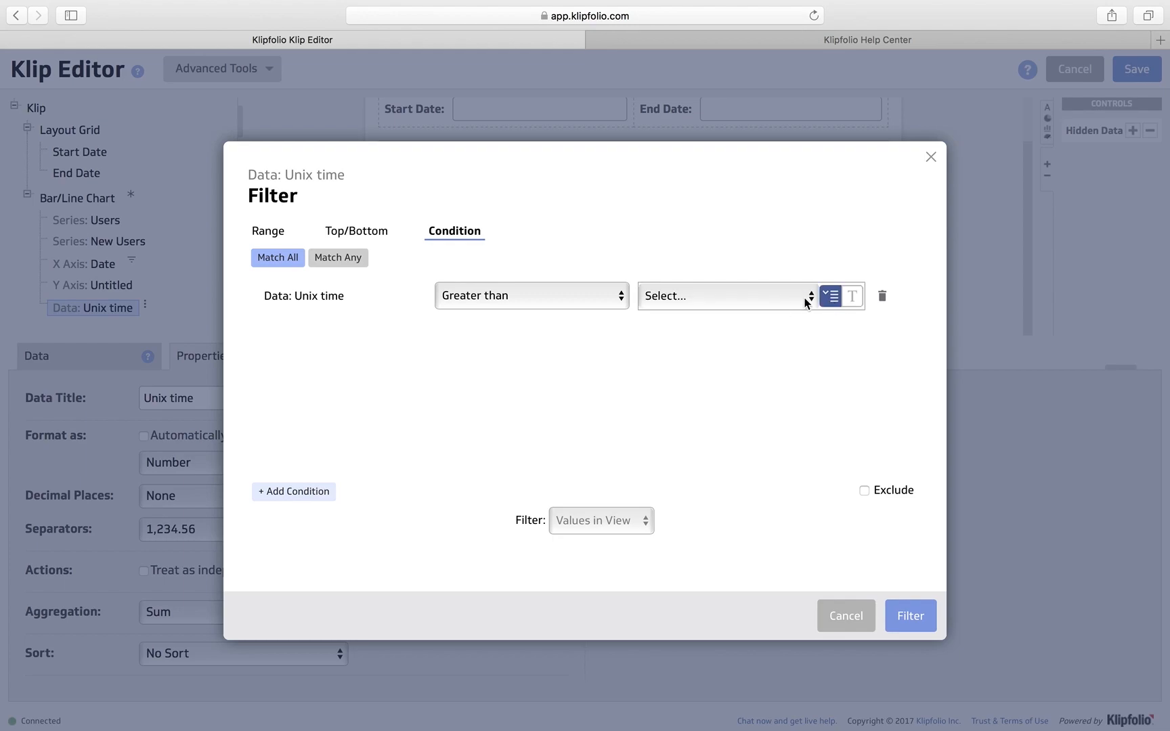
left_click(807, 301)
key("s")
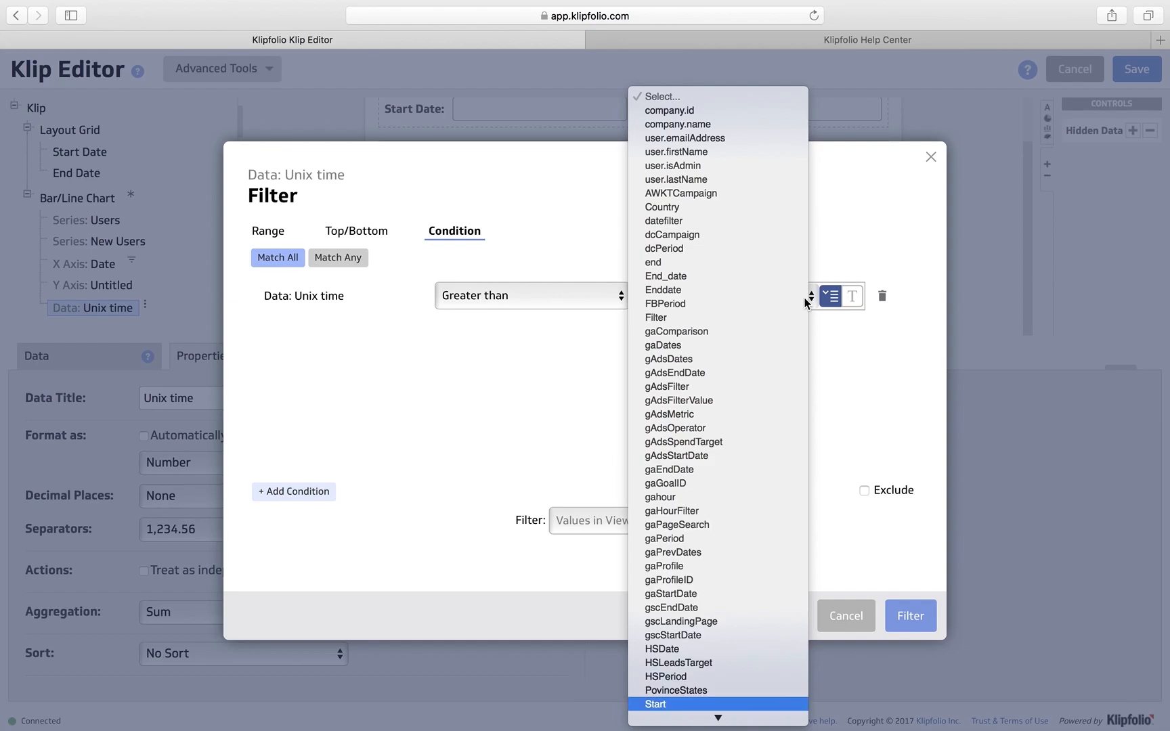
key("Return")
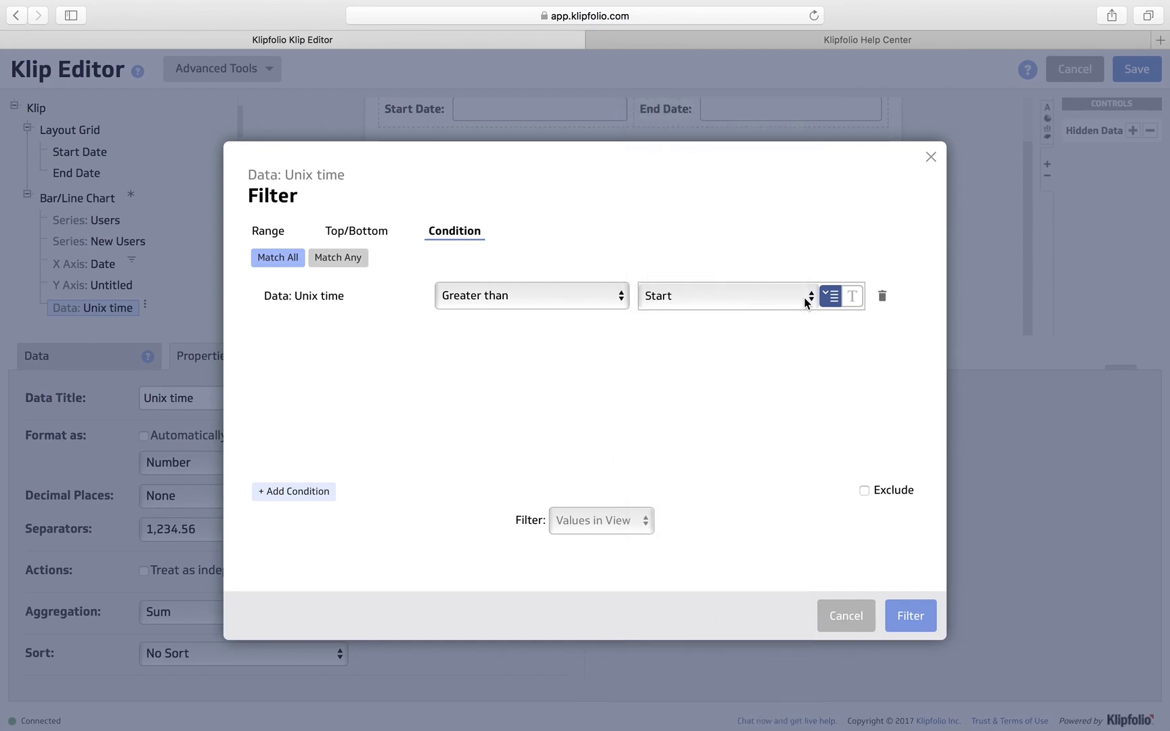
Add a second filter condition, Less than or equal to the end variable, and apply the Unix time filter.
left_click(307, 495)
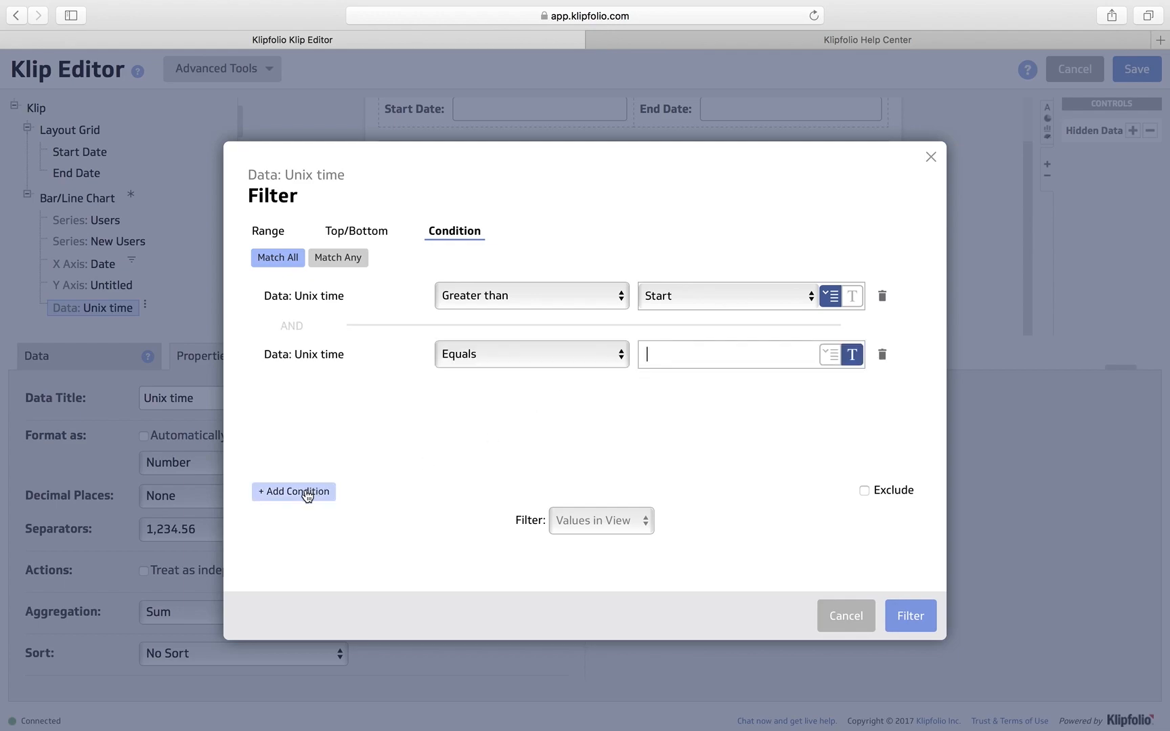
left_click(492, 356)
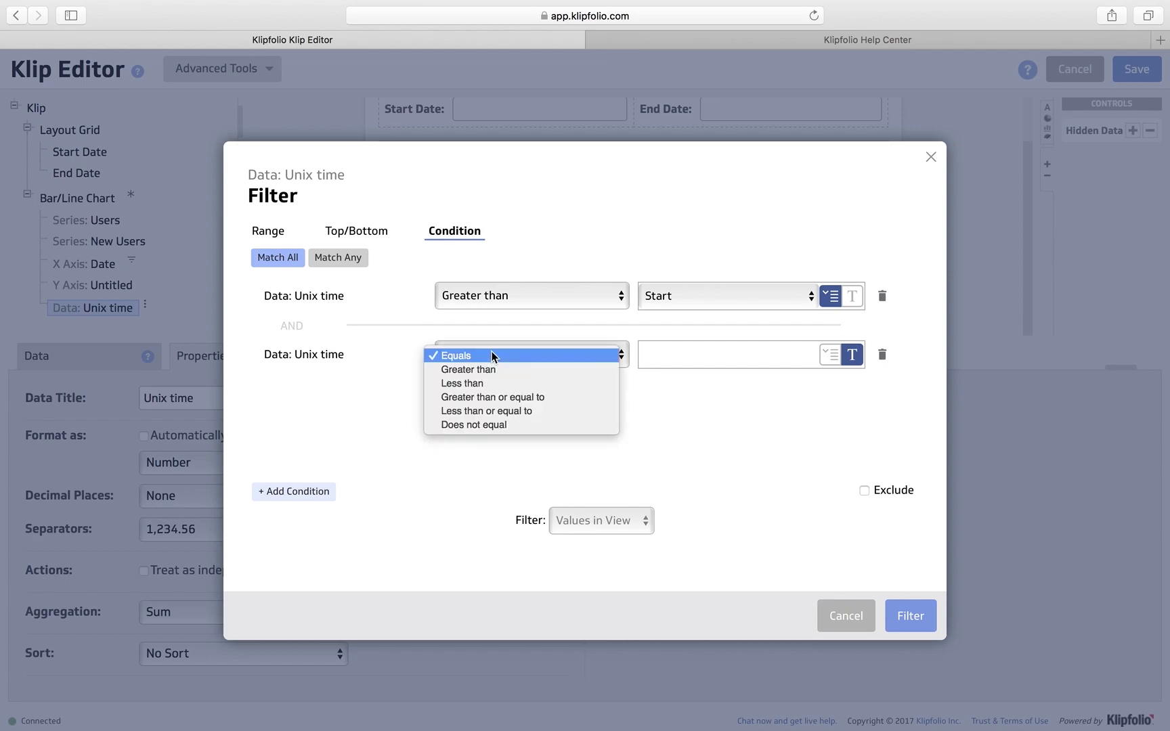
left_click(543, 412)
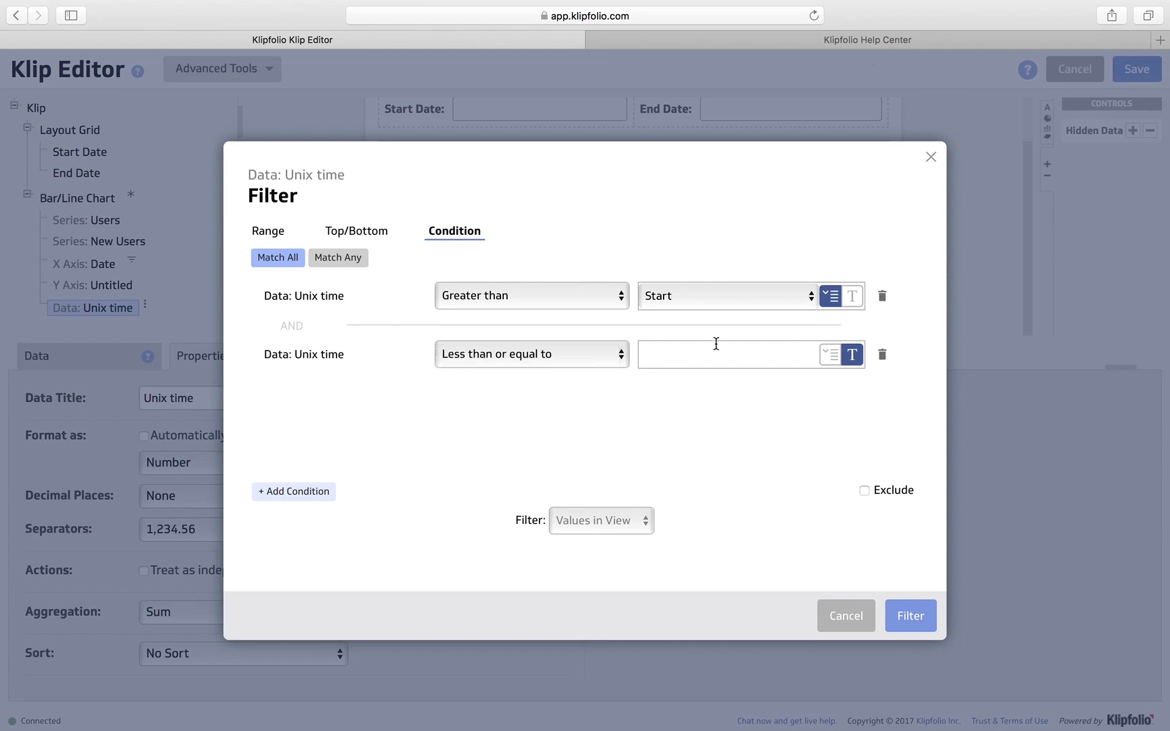
left_click(831, 359)
left_click(765, 357)
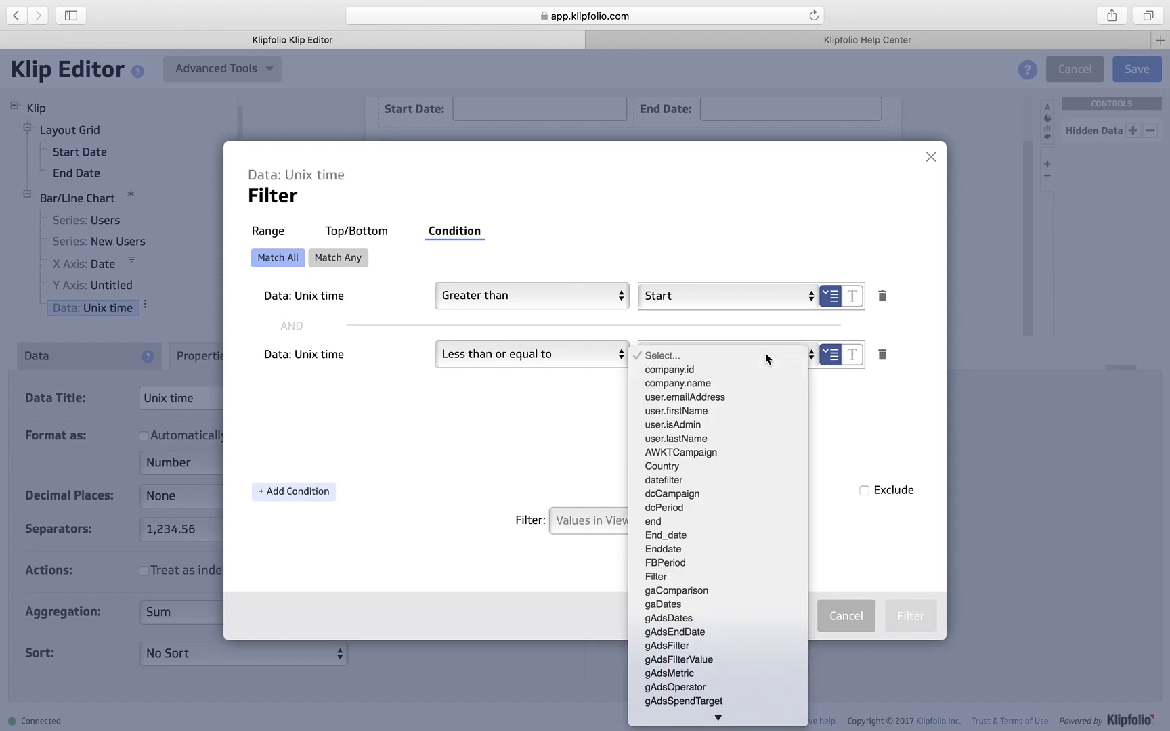
left_click(693, 525)
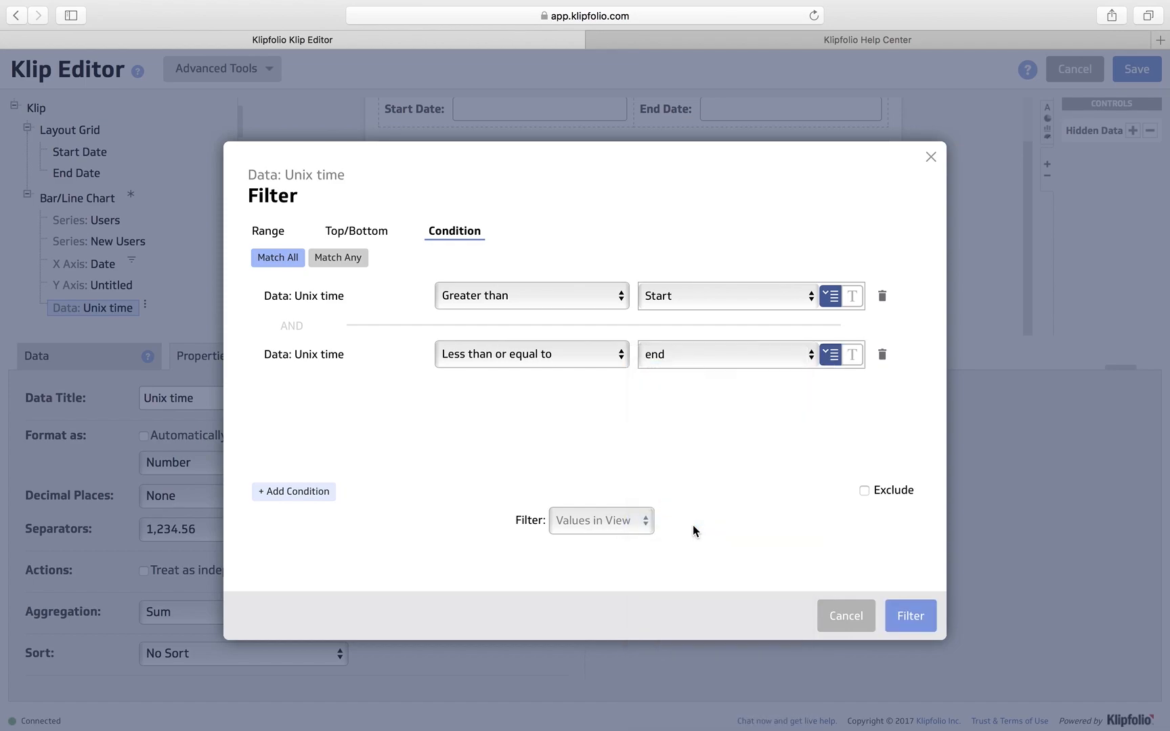
left_click(912, 617)
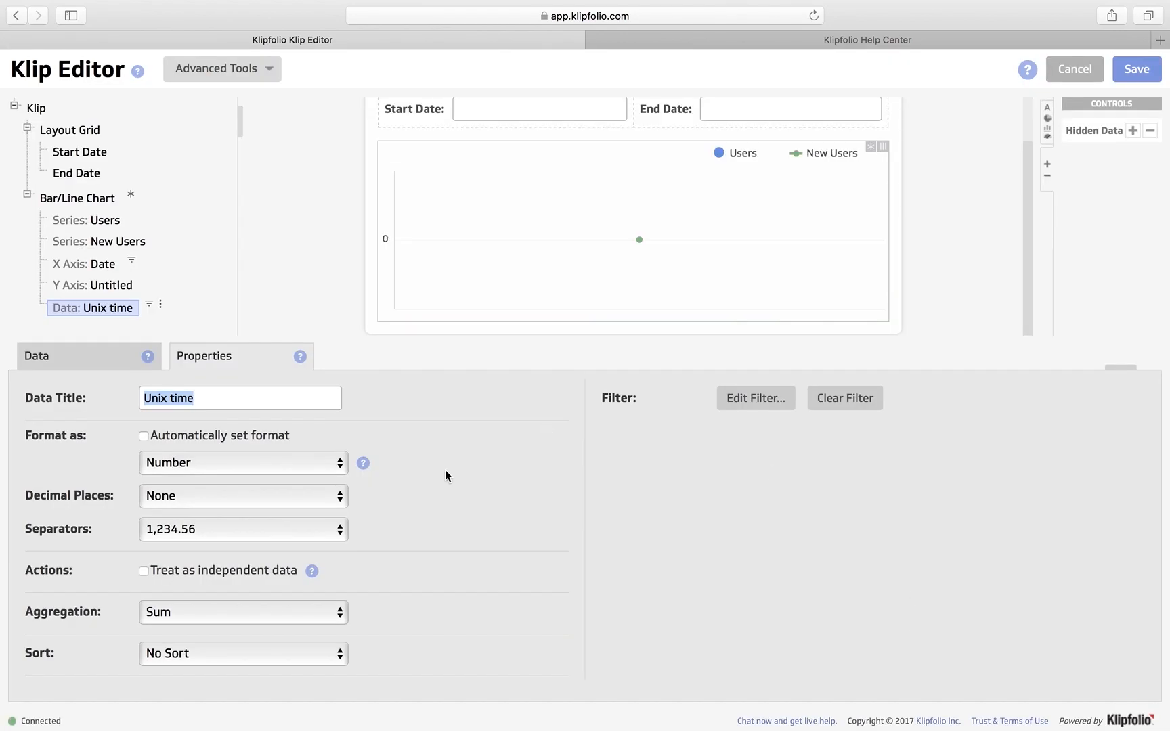
Pick 1 January 2017 as the Start Date in the Klip preview.
left_click(85, 362)
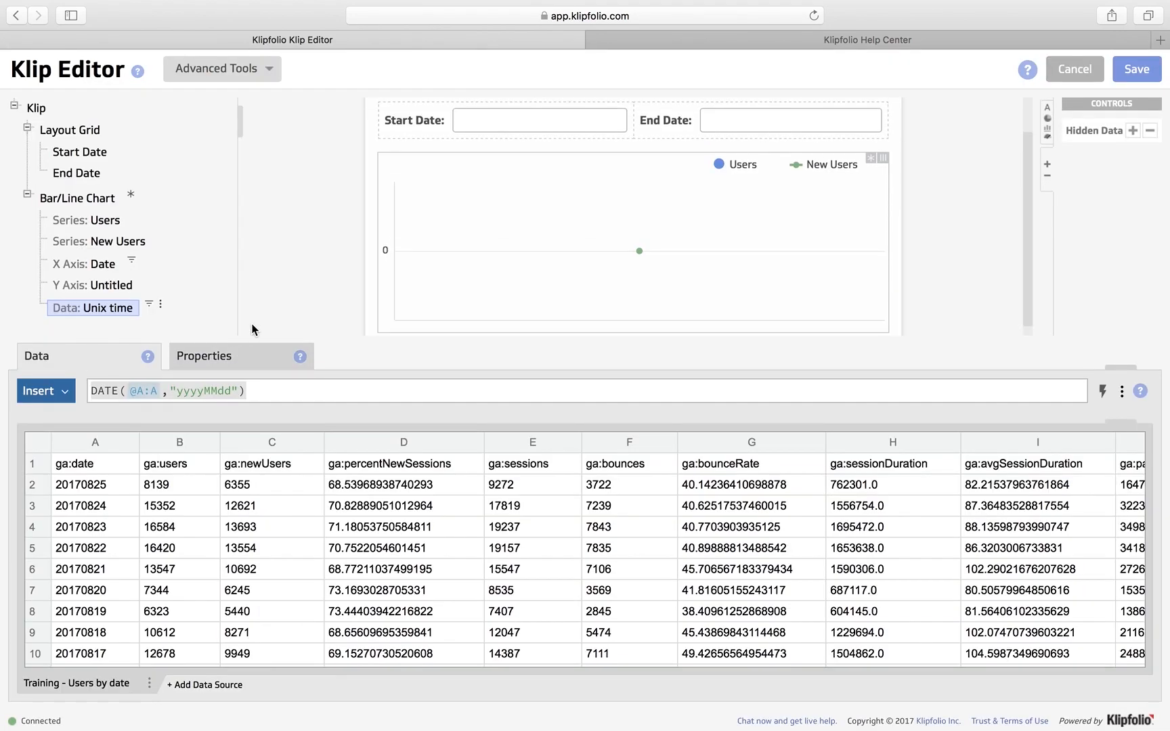
left_click(515, 166)
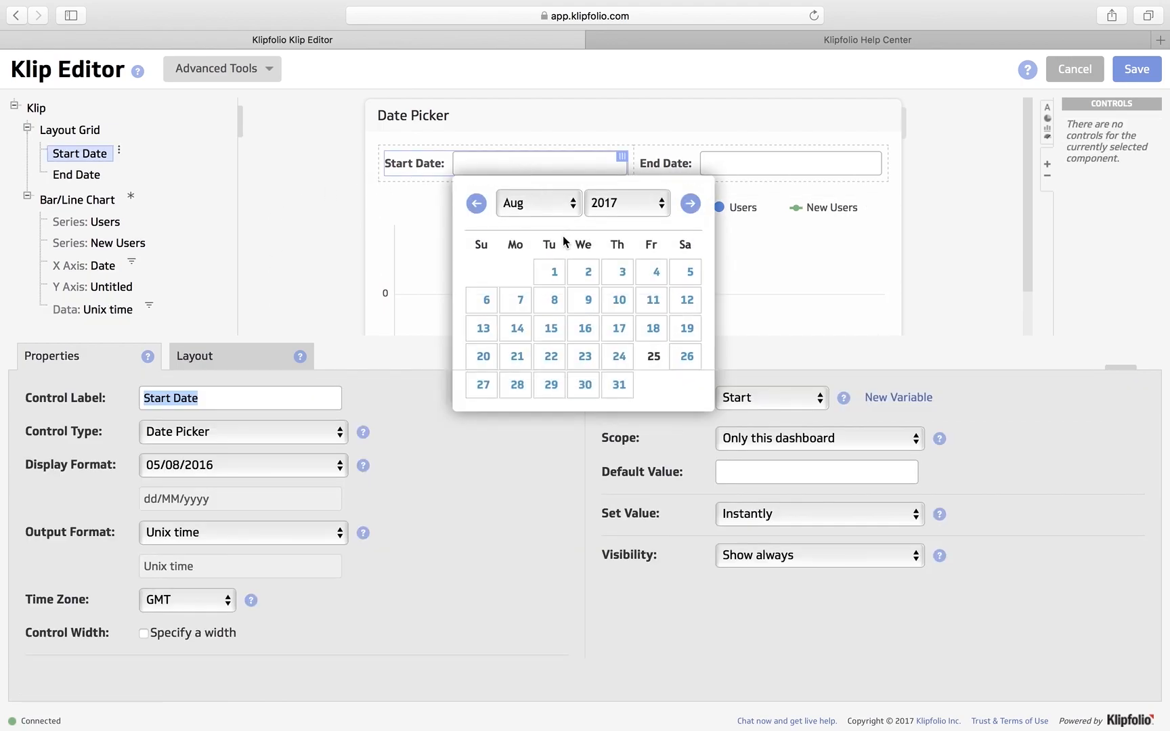
left_click(515, 206)
left_click(532, 78)
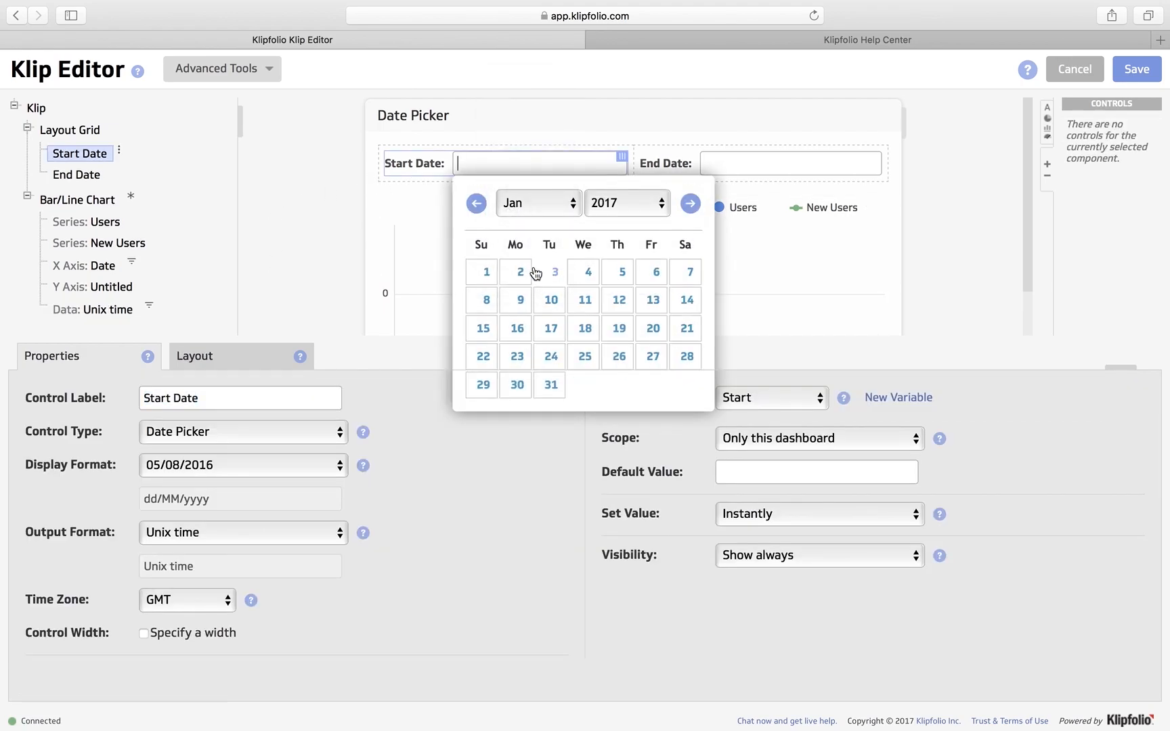
left_click(485, 272)
Pick 1 February 2017 as the End Date in the preview and check the filtered chart.
left_click(760, 165)
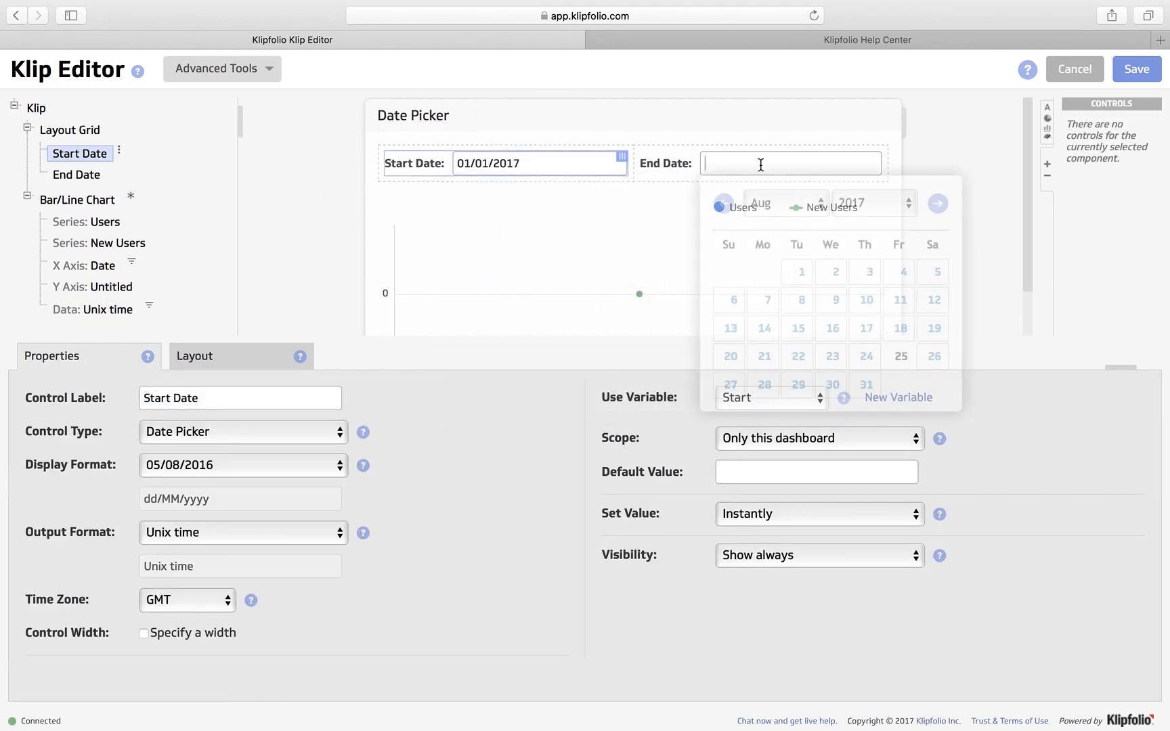
left_click(775, 204)
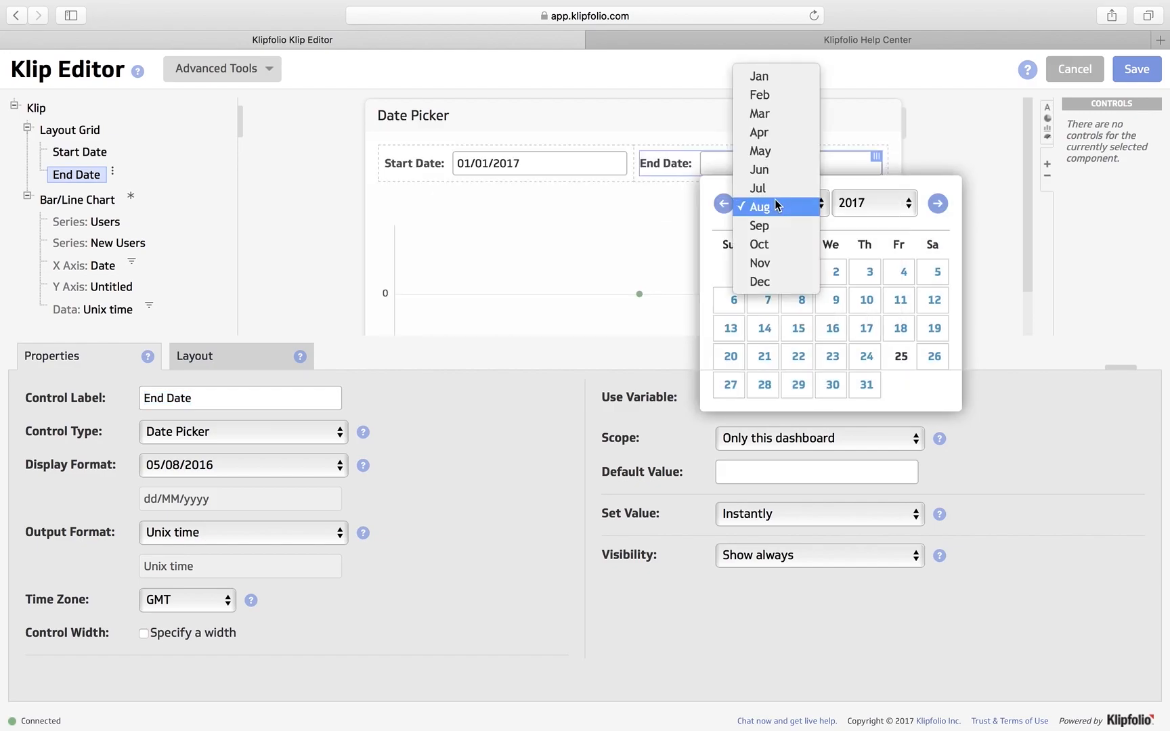
left_click(776, 97)
left_click(833, 269)
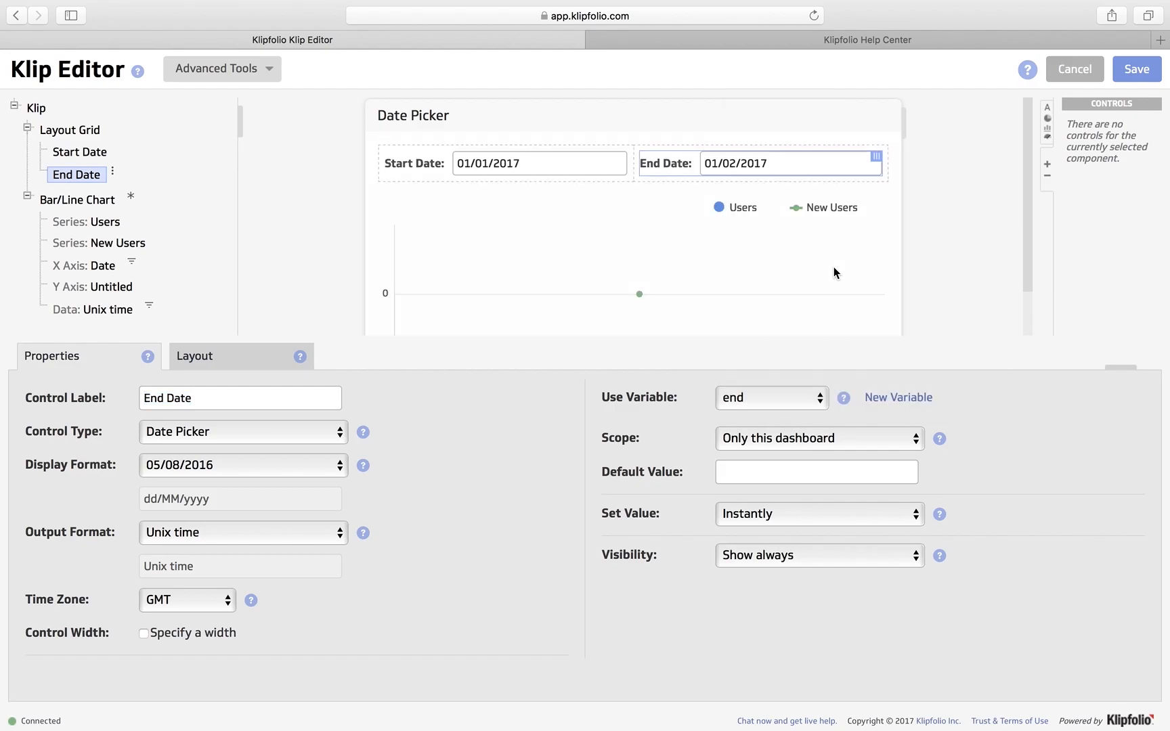
scroll(528, 244, "down", 2)
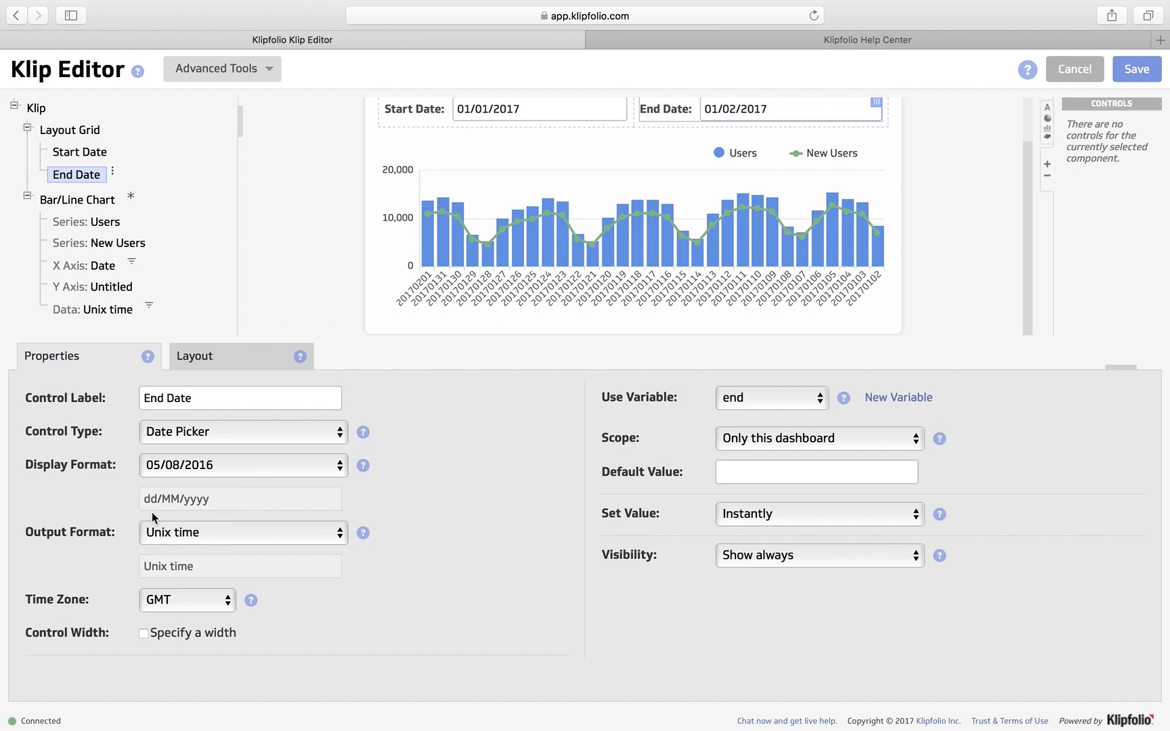
Set the Date X axis display format to "Aug 5" (MMM d) and sort it Oldest to Newest.
left_click(97, 266)
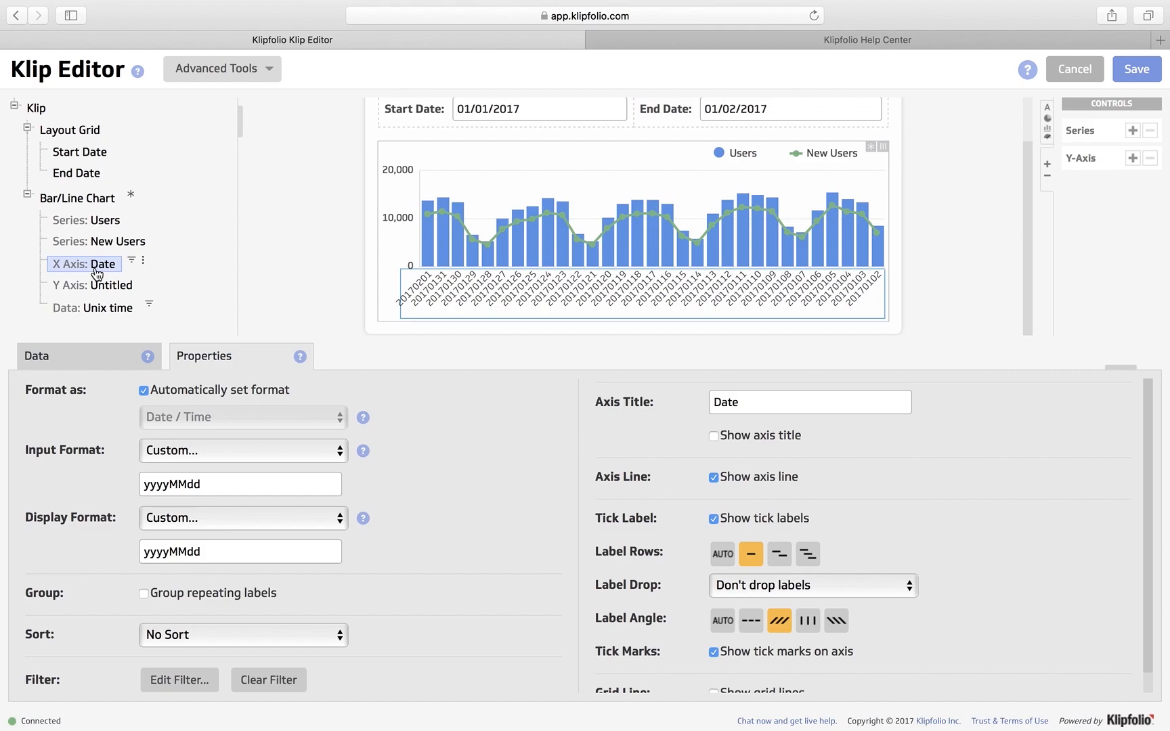
left_click(231, 522)
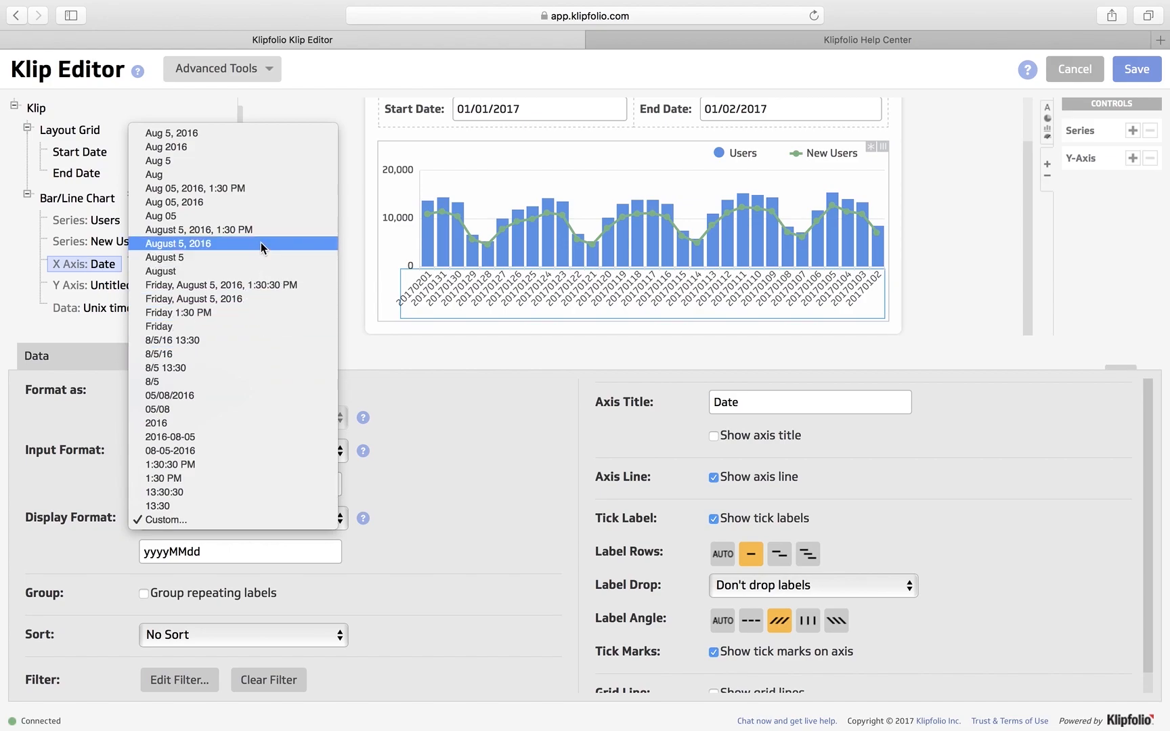
left_click(266, 161)
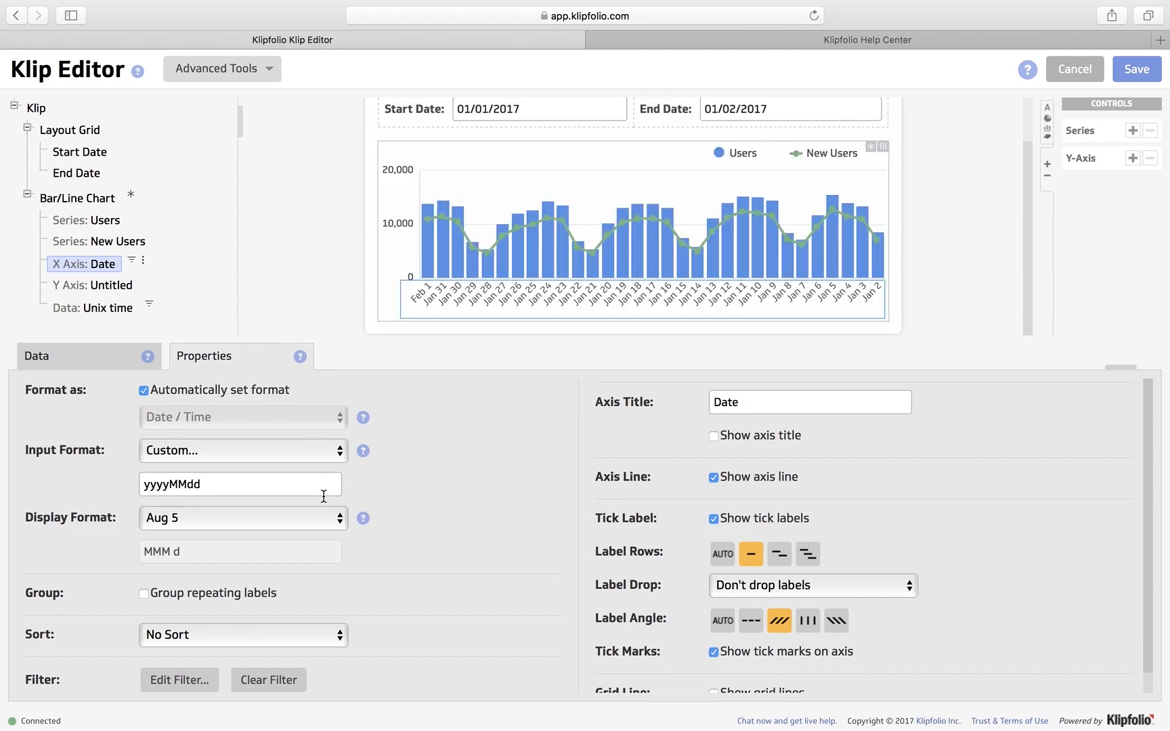
scroll(336, 634, "down", 1)
left_click(295, 618)
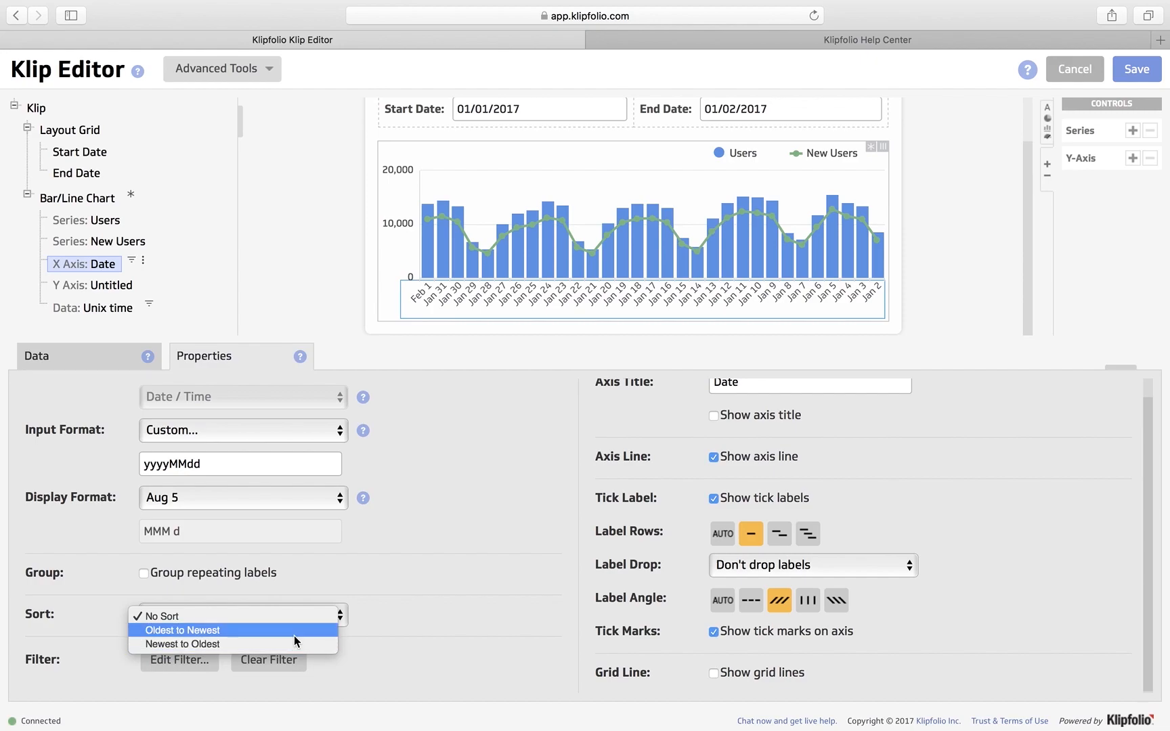
left_click(294, 636)
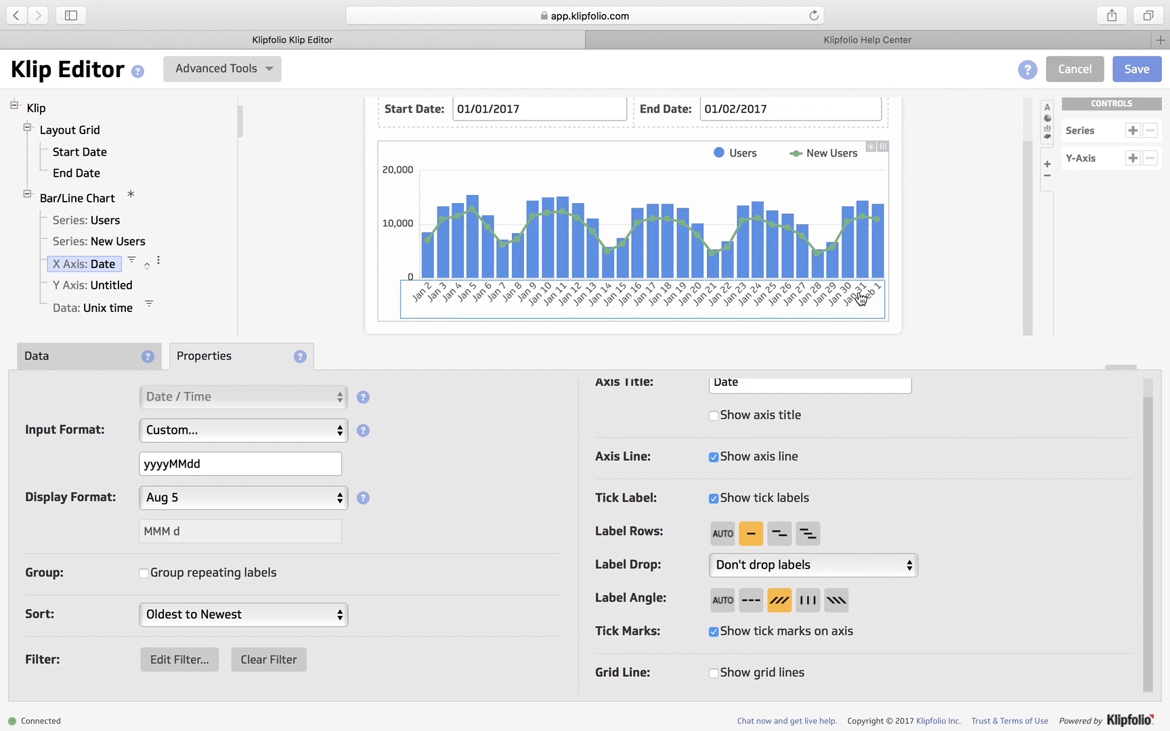
Save the Klip with the name Date Picker and finish creating it.
left_click(1138, 71)
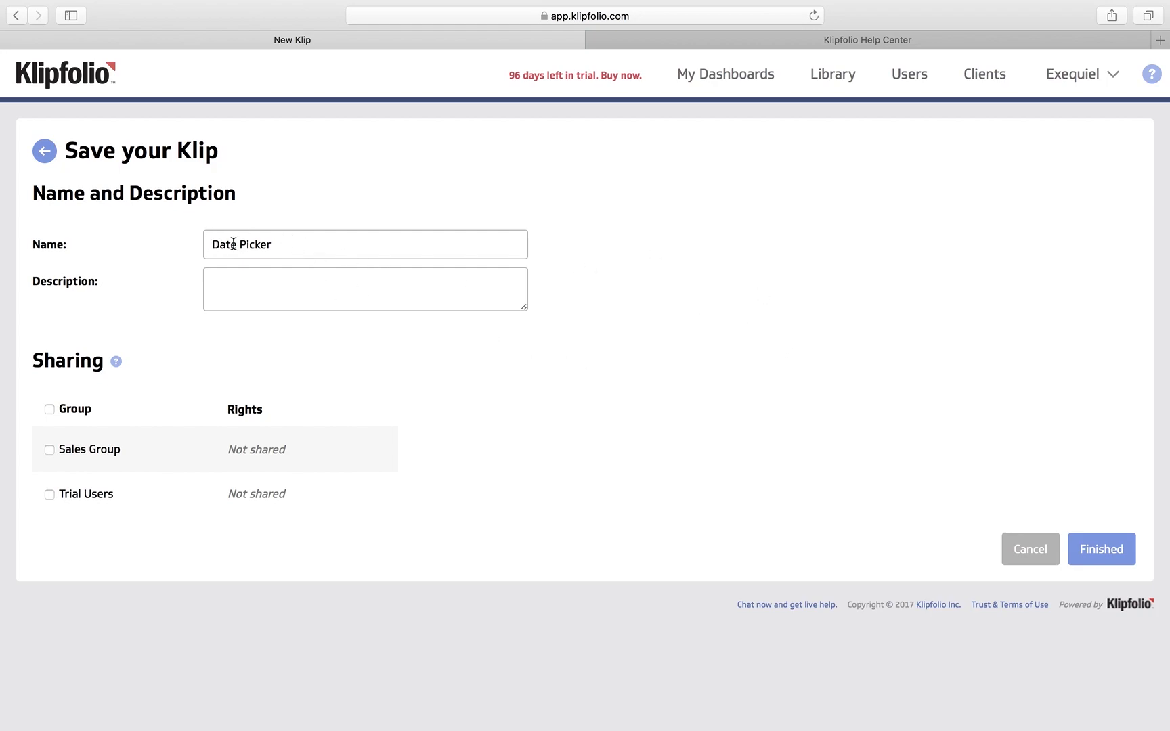
left_click(1099, 555)
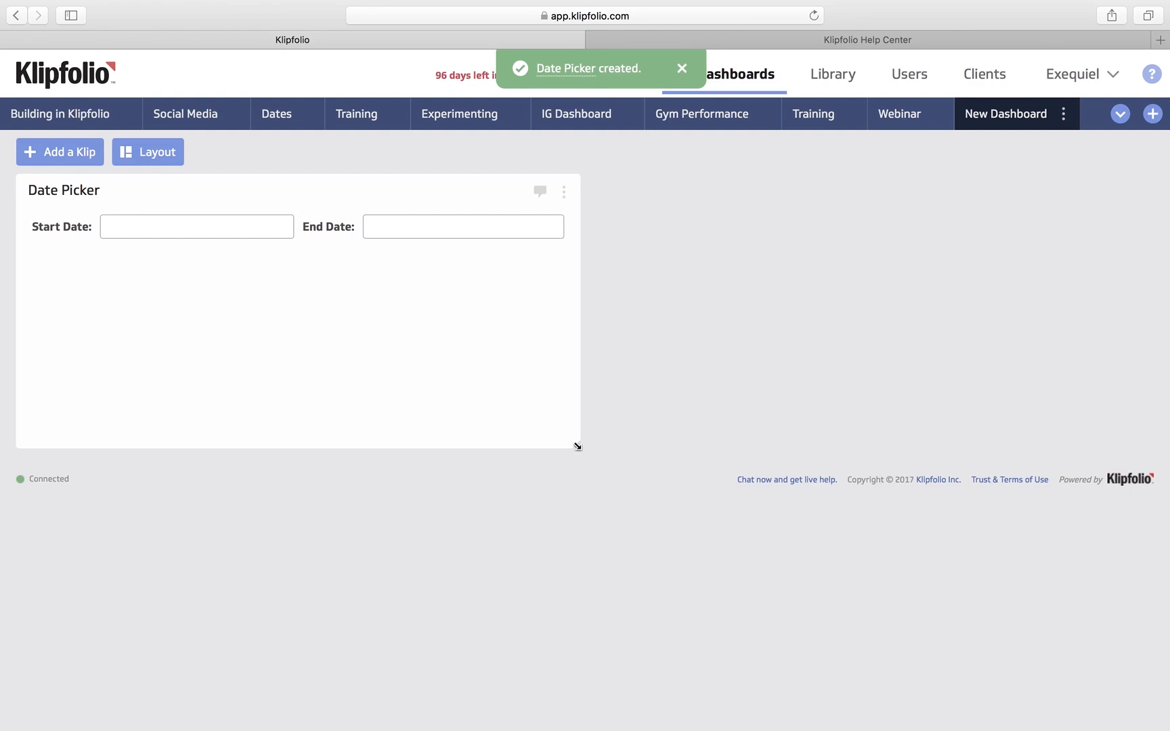
Widen the Date Picker Klip to the full width of the dashboard and set its Start Date to 1 April 2017.
left_click_drag(577, 447, 1063, 457)
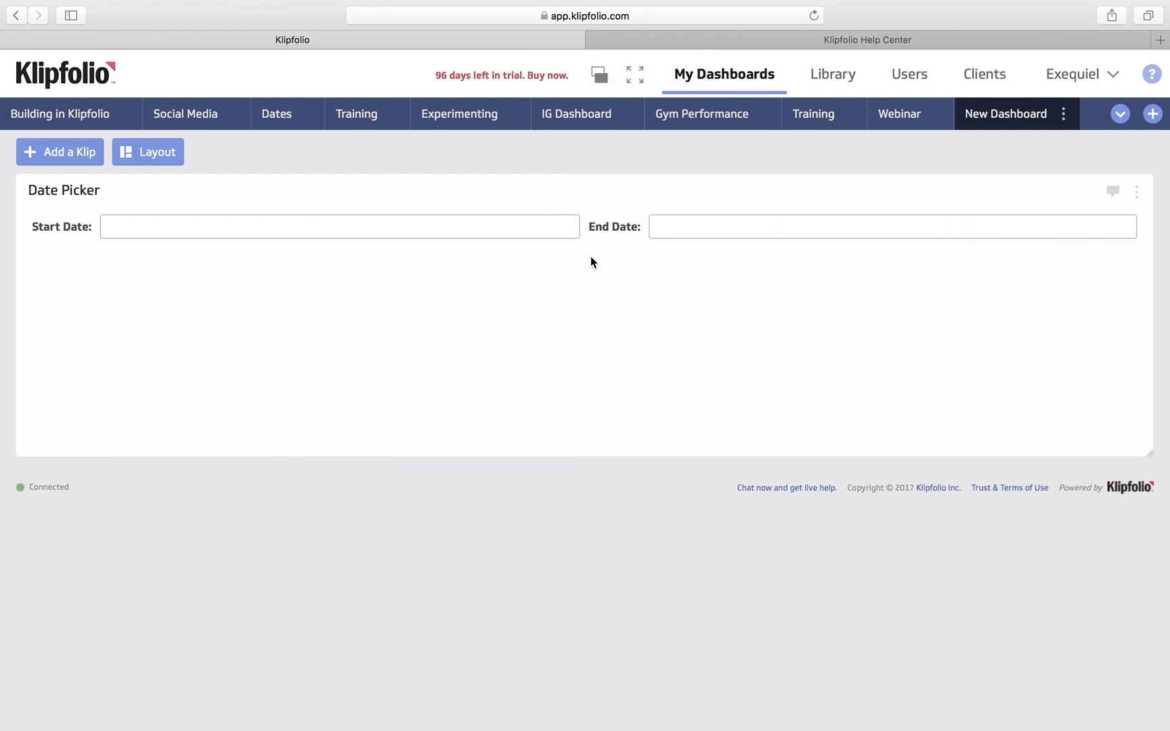
left_click(459, 232)
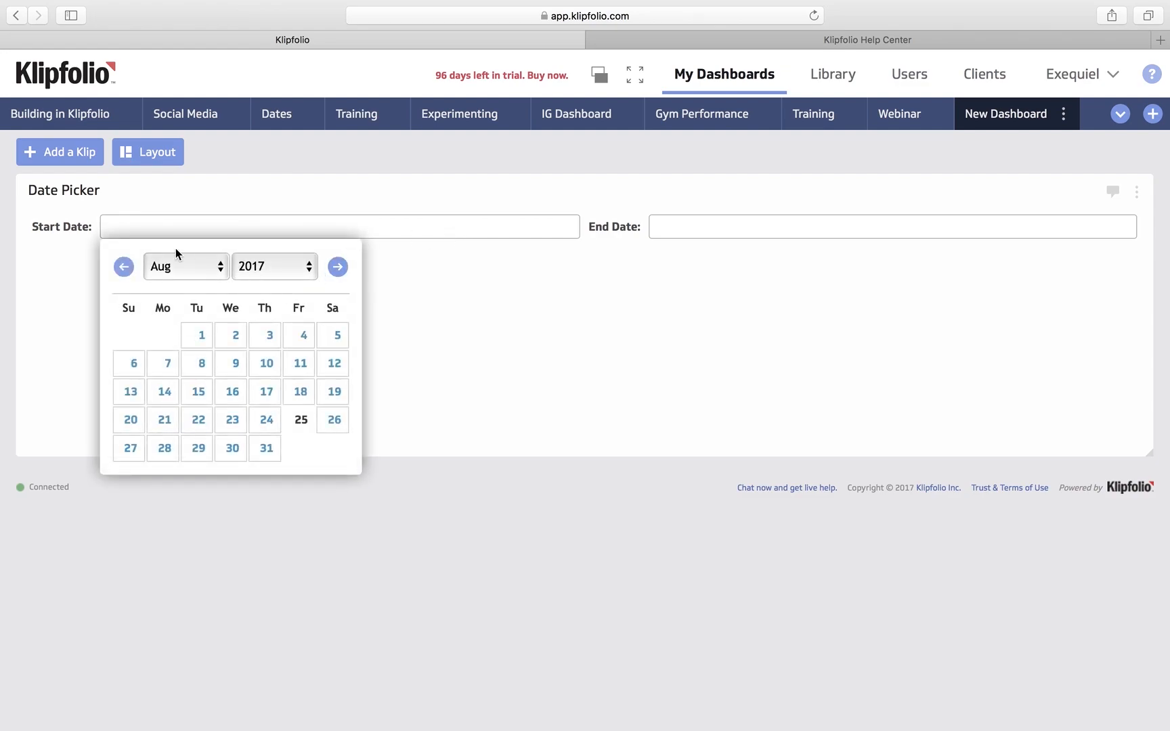
left_click(180, 265)
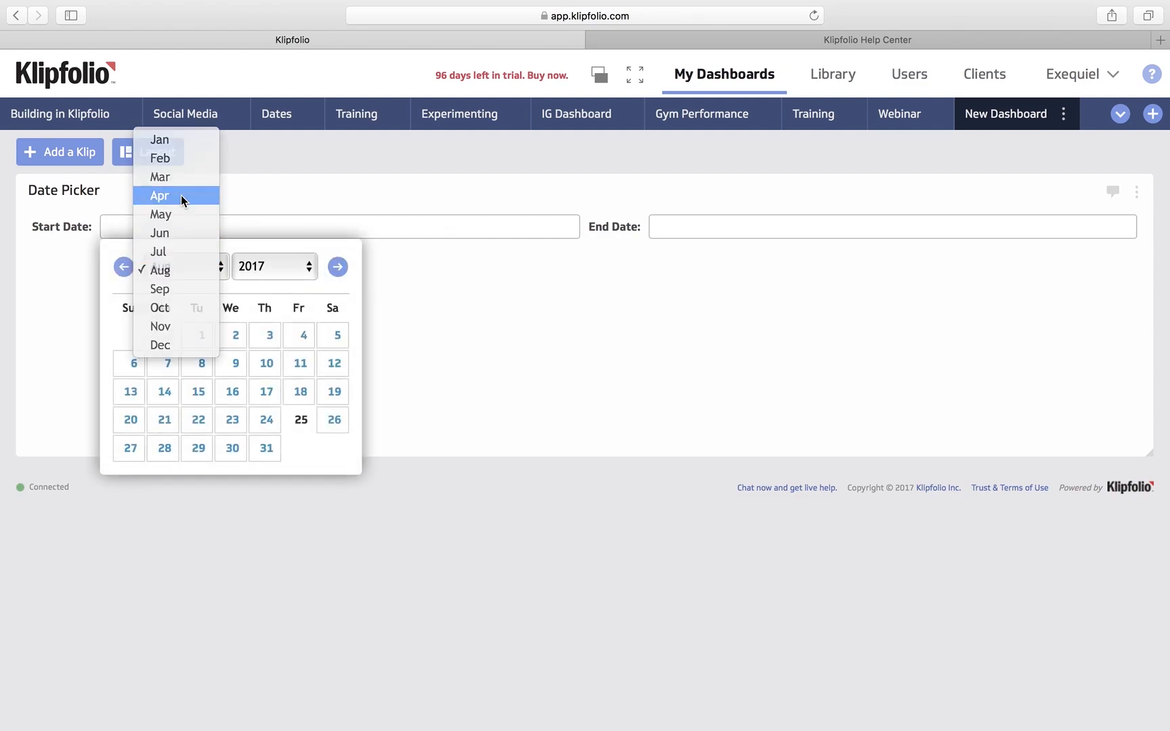
left_click(181, 195)
left_click(335, 336)
Set the End Date of the Date Picker Klip to 1 June 2017.
left_click(687, 229)
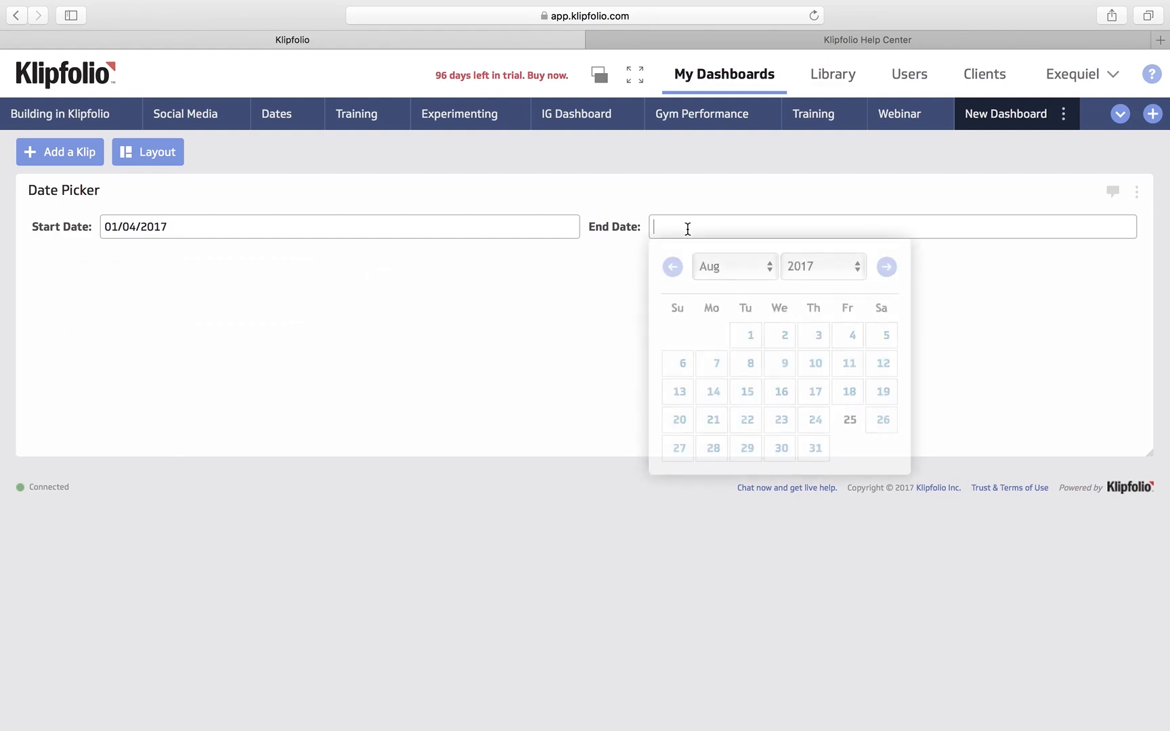
left_click(759, 272)
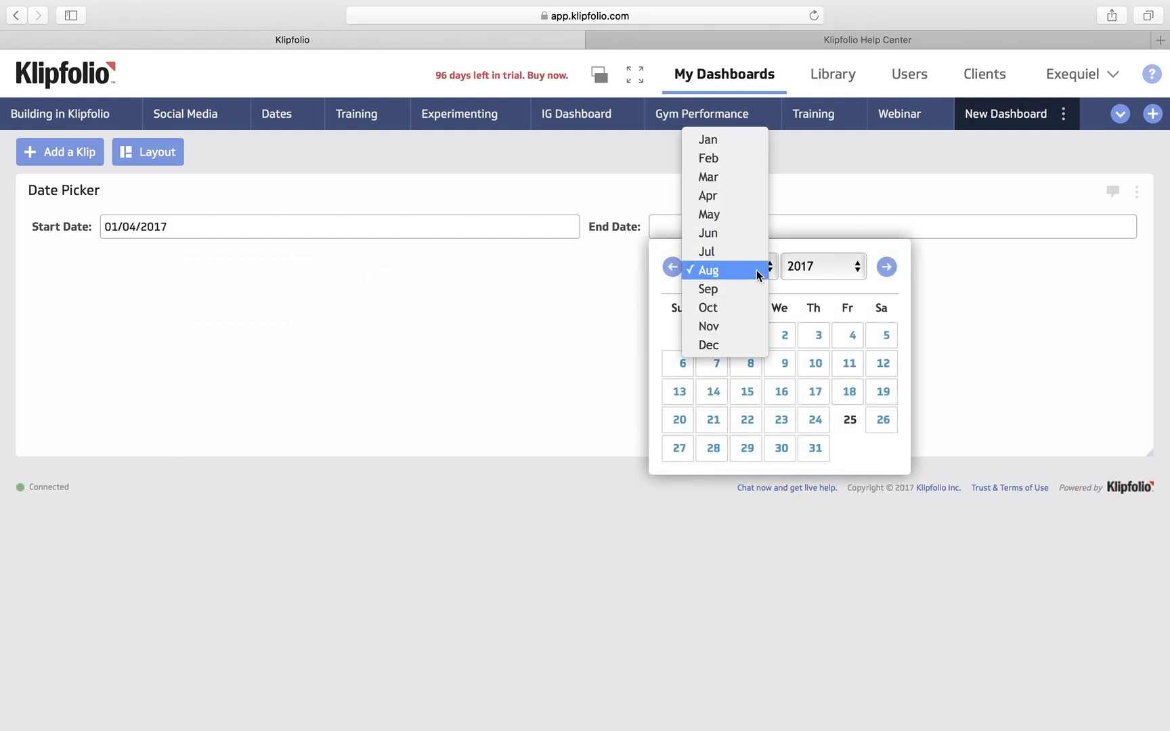
left_click(756, 232)
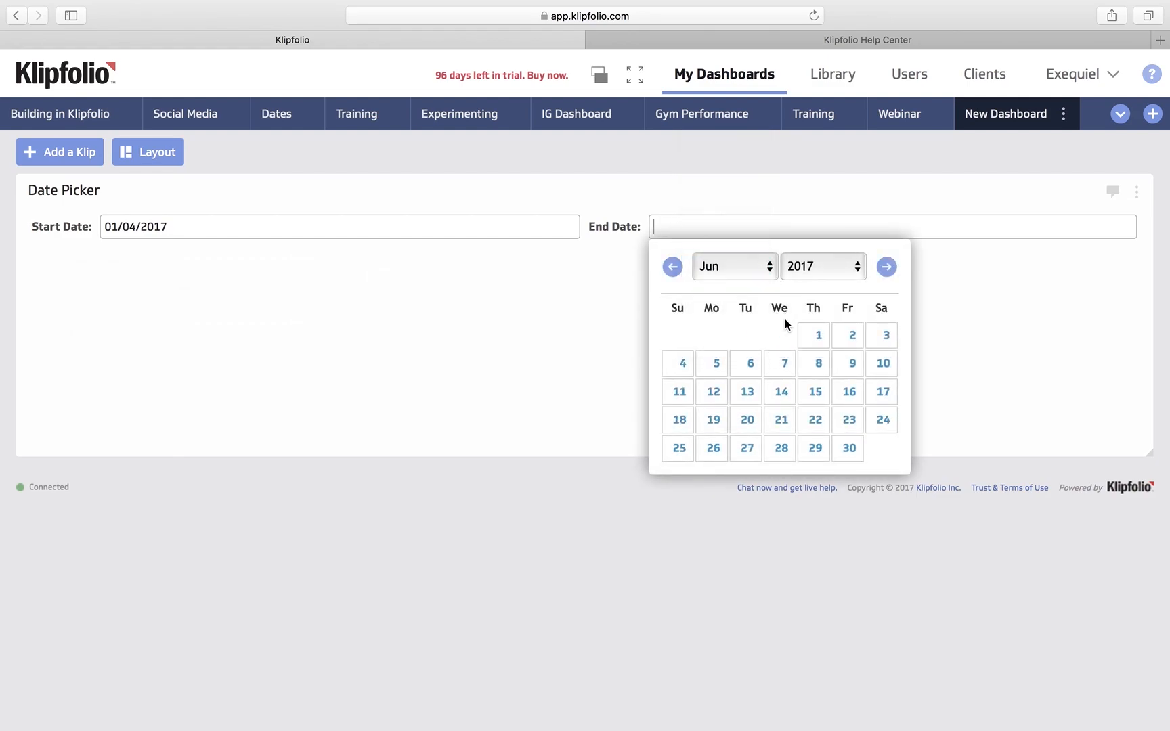
left_click(822, 335)
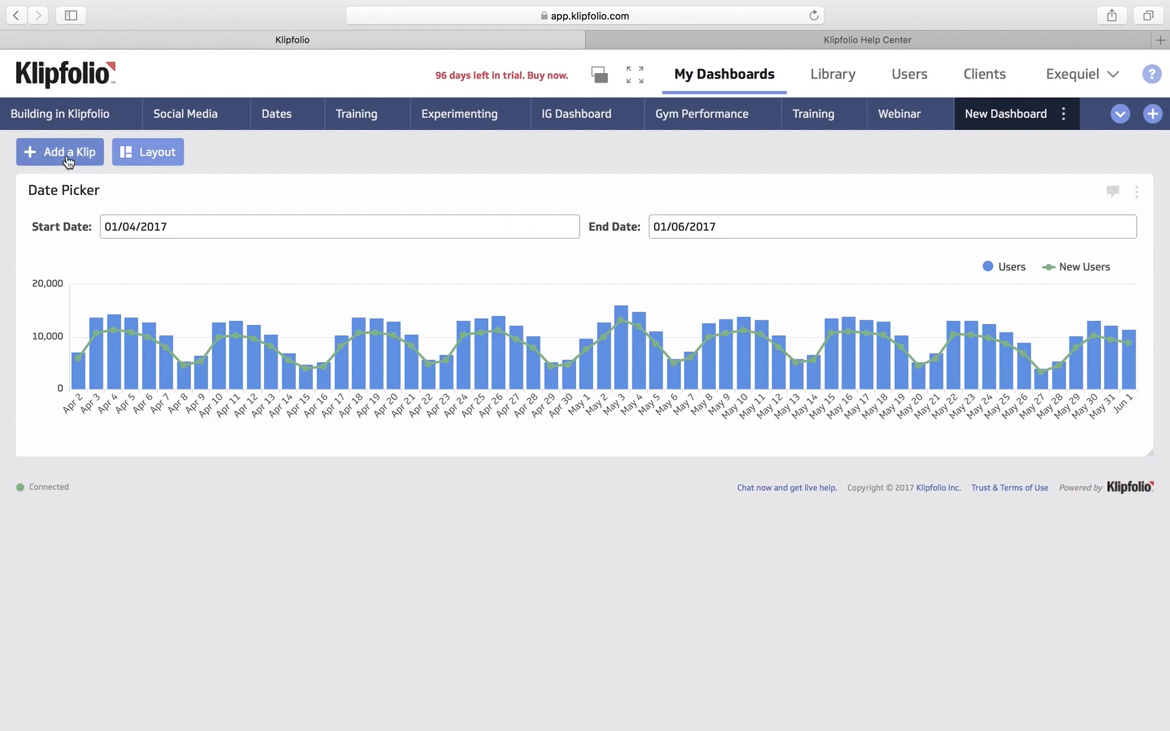
Start a new custom Table Klip that uses the existing Google Drive data source Order status drill down, created Apr 10, 2017.
left_click(68, 156)
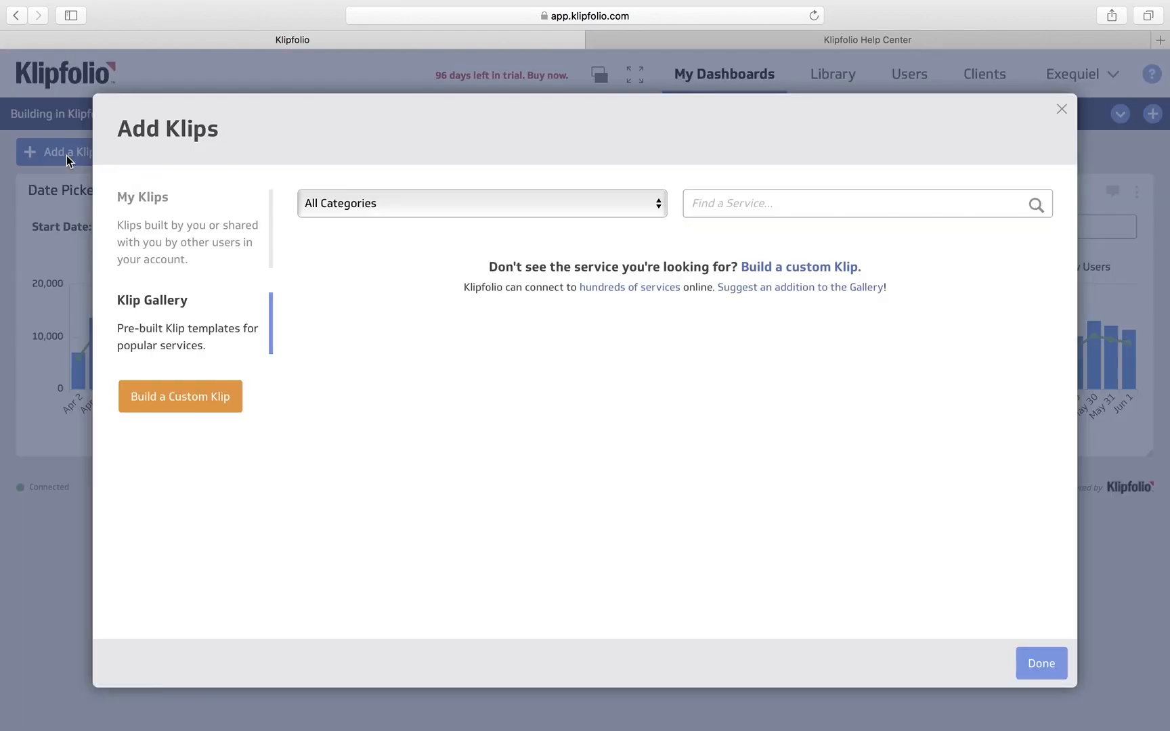
left_click(189, 402)
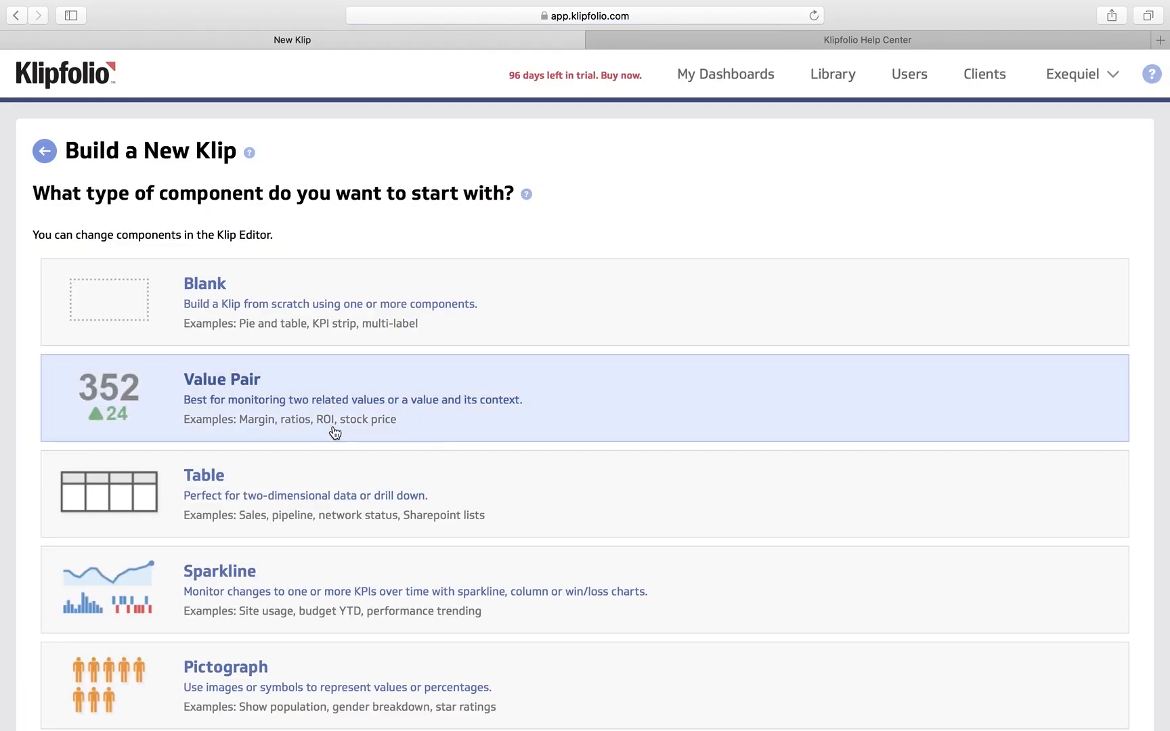
left_click(366, 492)
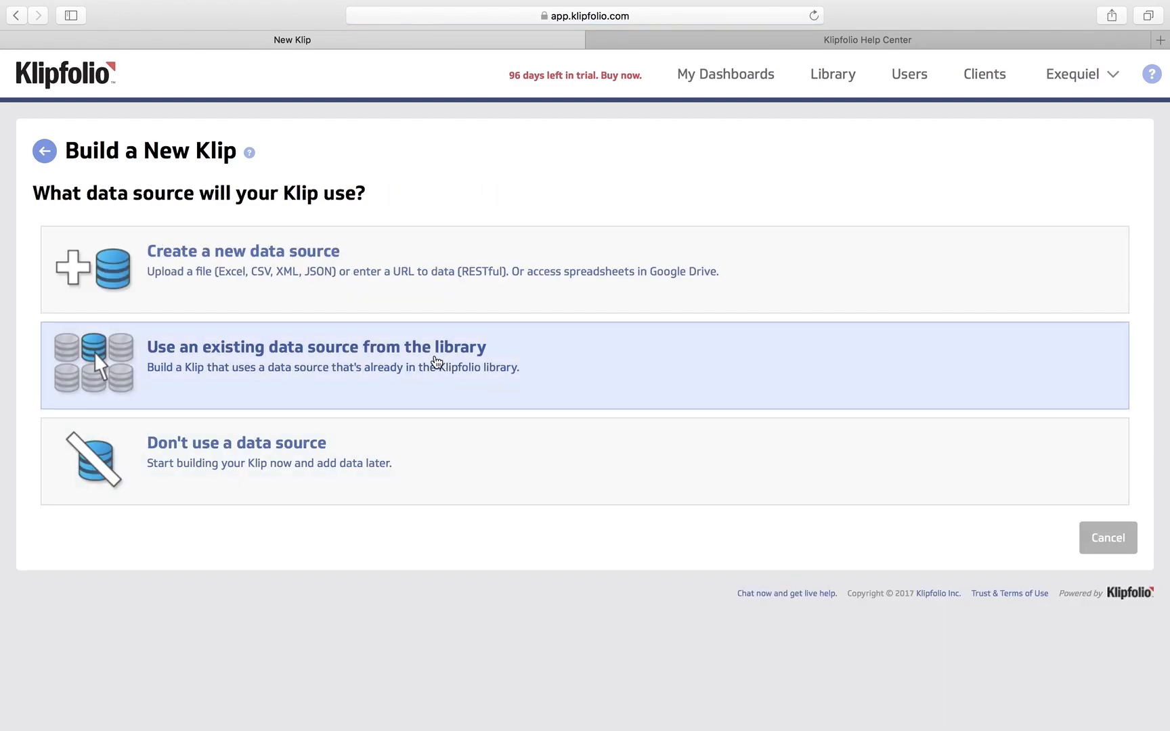
left_click(436, 362)
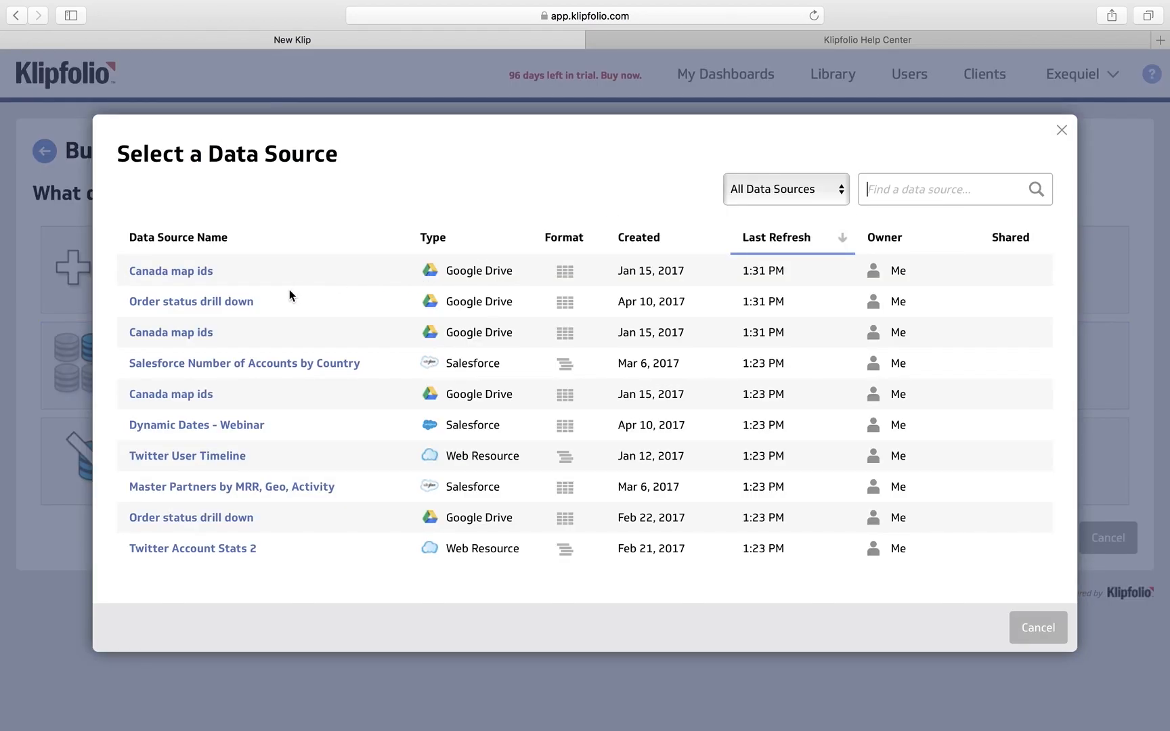
left_click(216, 303)
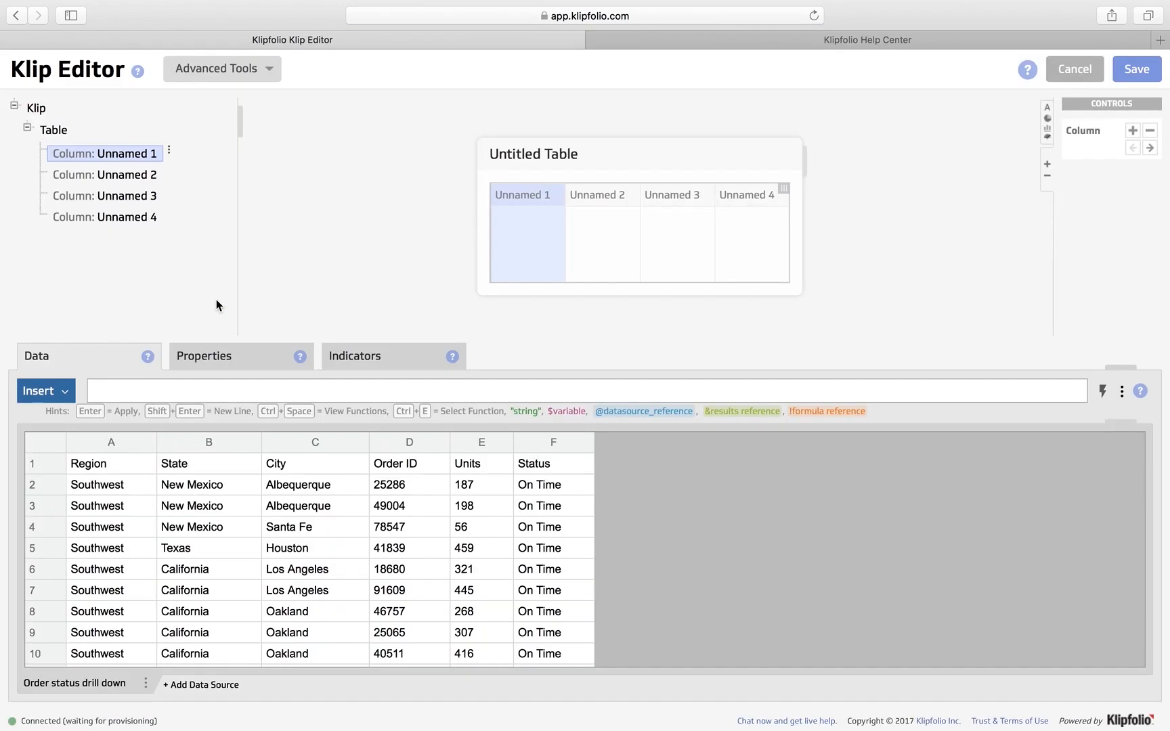
Fill the table's four columns in order with the sheet's State (B:B), City (C:C), Units (E:E) and Status (F:F) data.
scroll(567, 547, "down", 1)
scroll(568, 548, "up", 1)
left_click(201, 448)
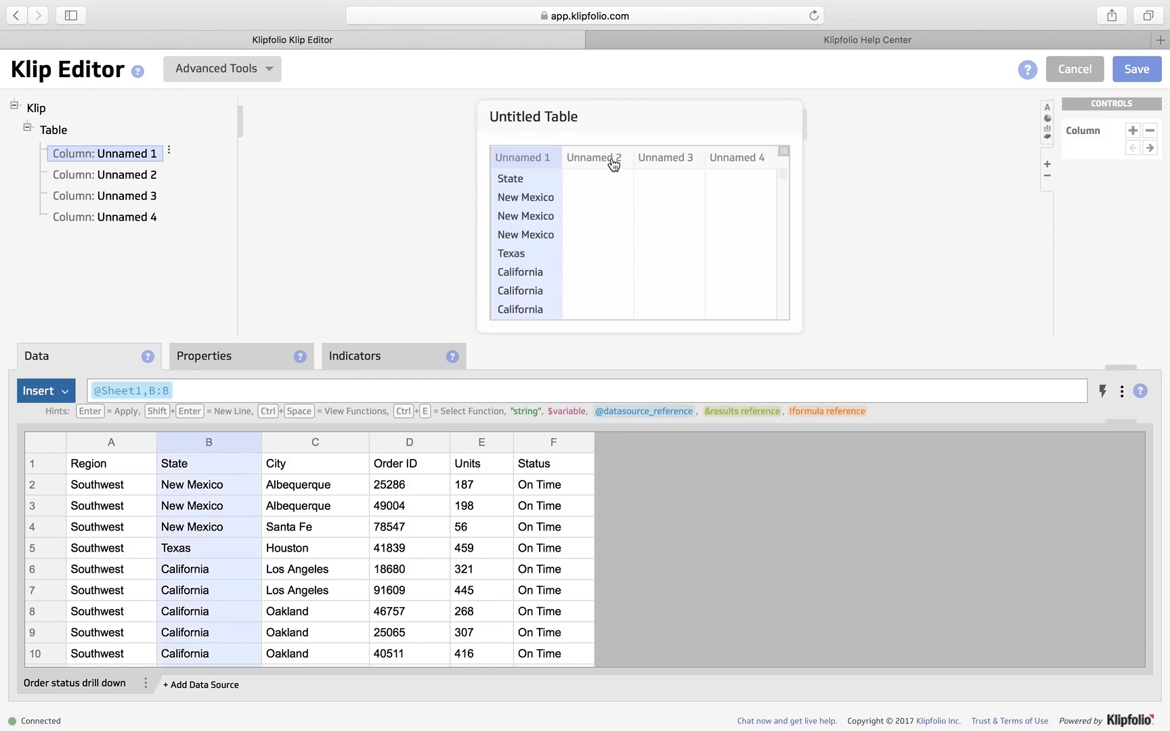
left_click(613, 163)
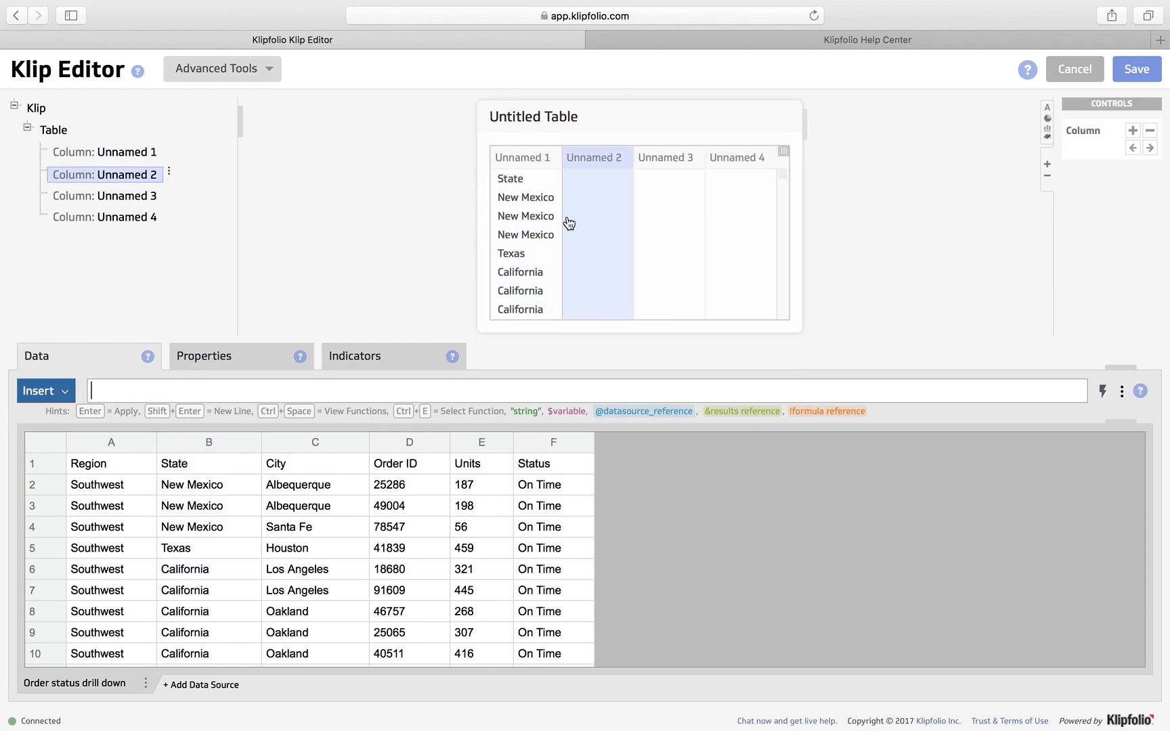
left_click(331, 449)
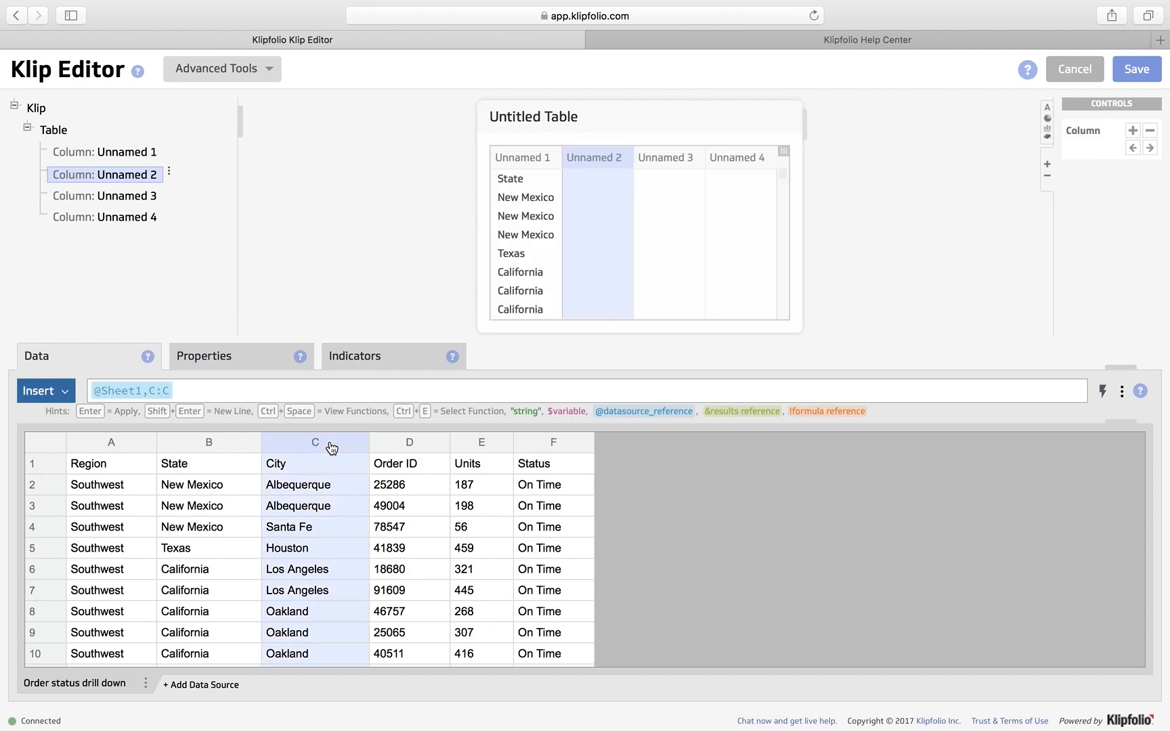
left_click(661, 158)
left_click(476, 447)
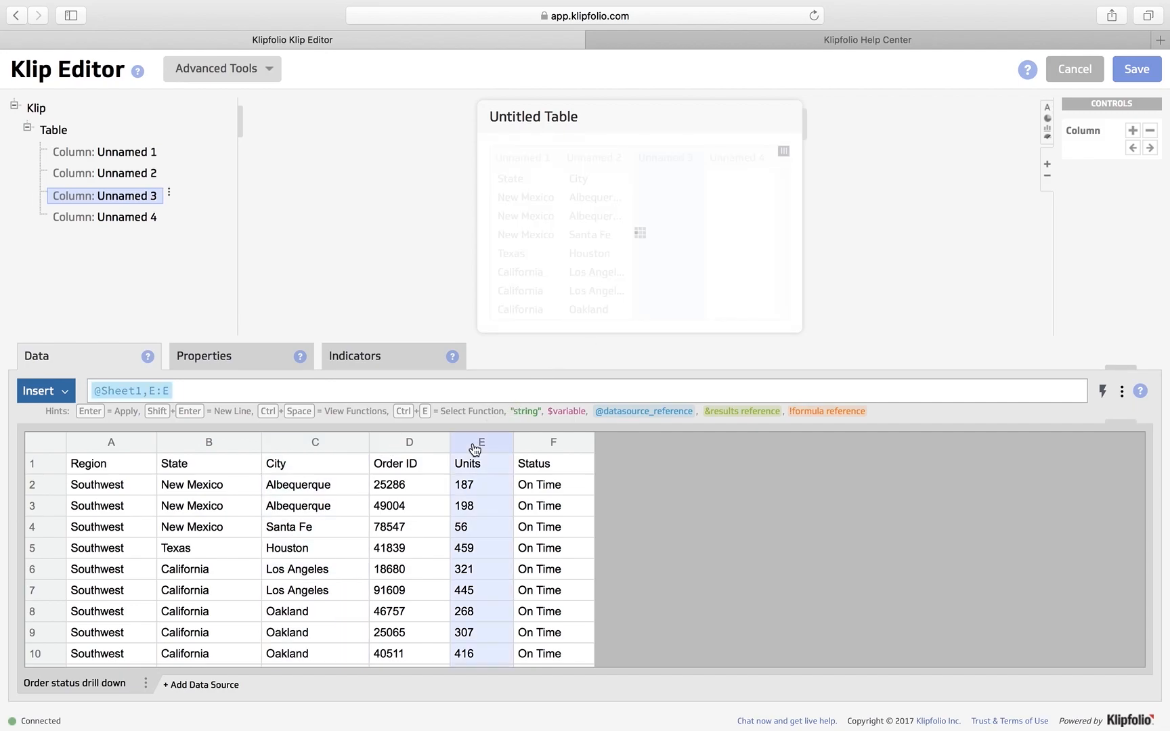
left_click(749, 157)
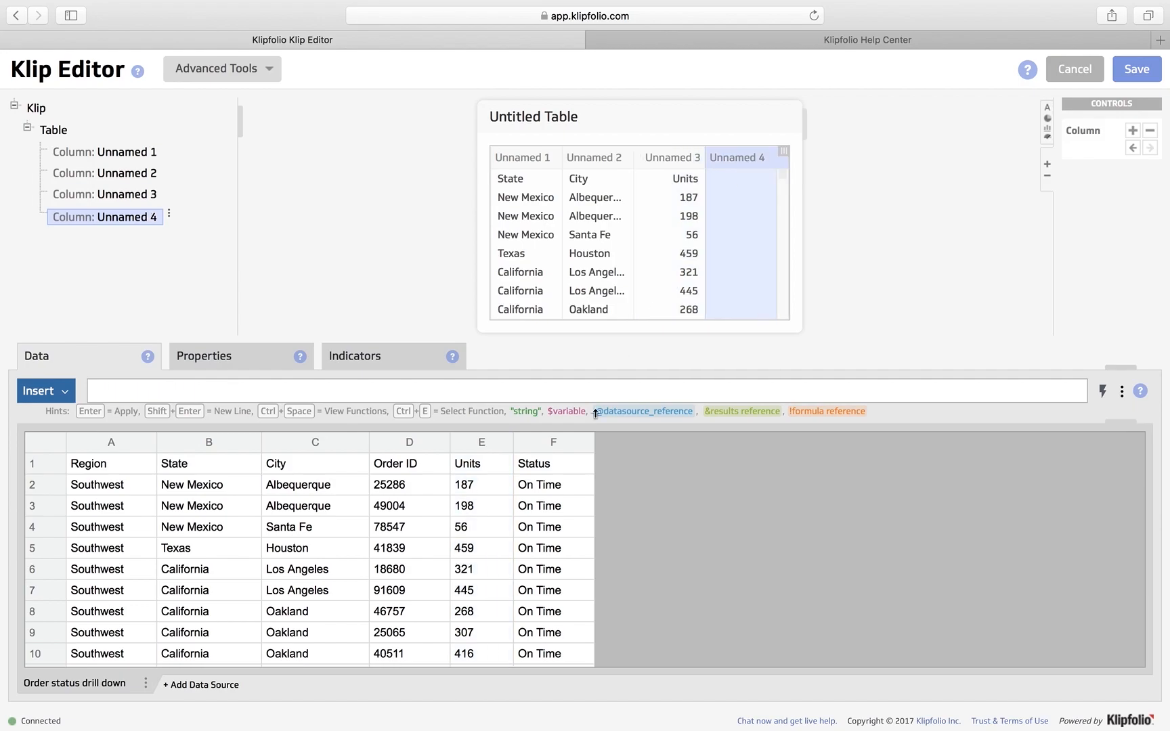
left_click(569, 443)
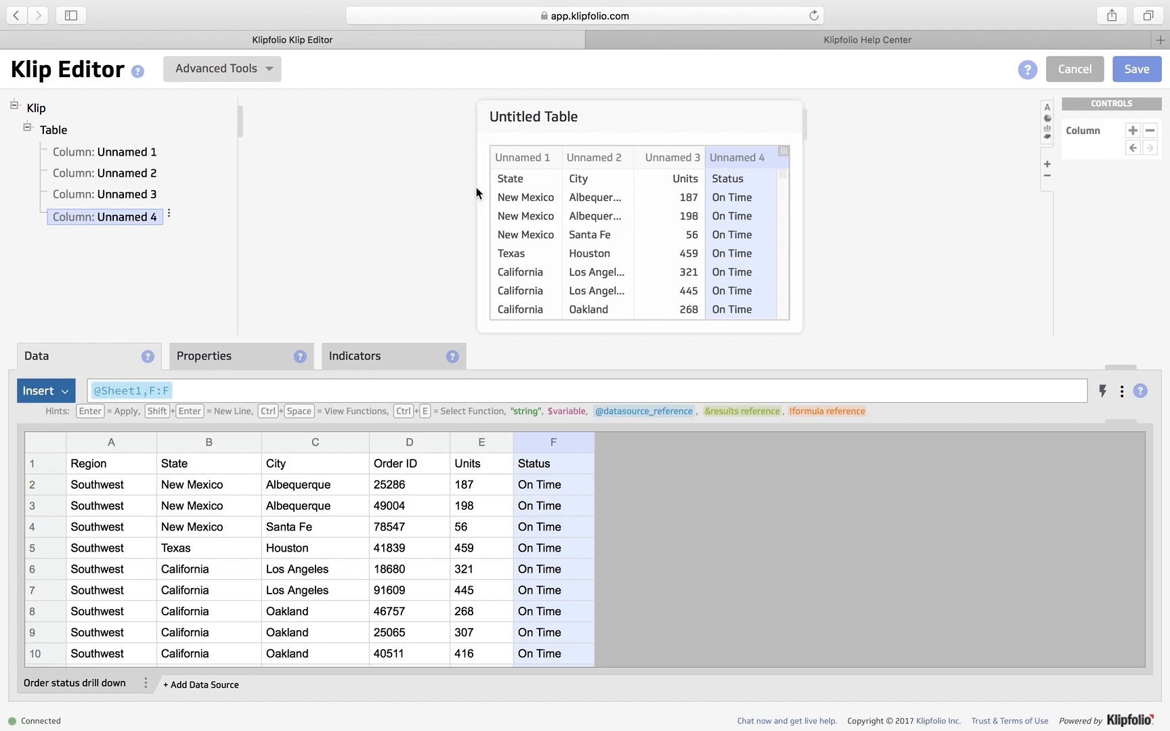
Title the Klip Units by State.
left_click(535, 116)
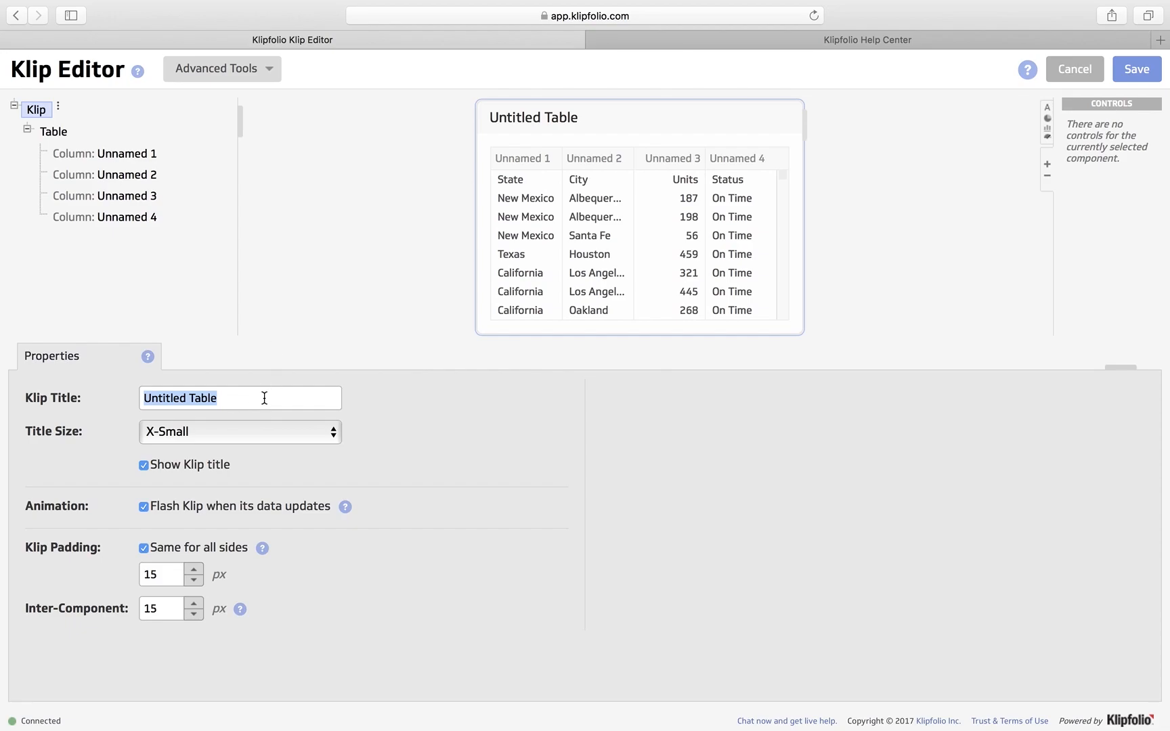
type("Units")
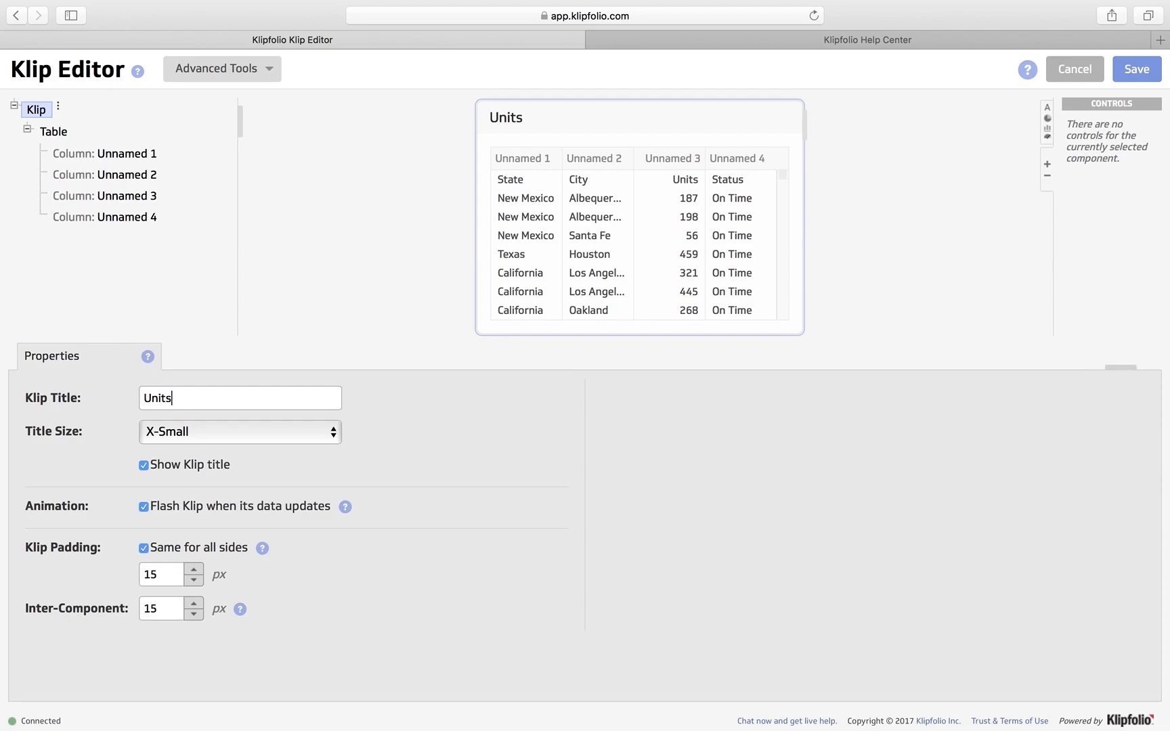
type(" by State")
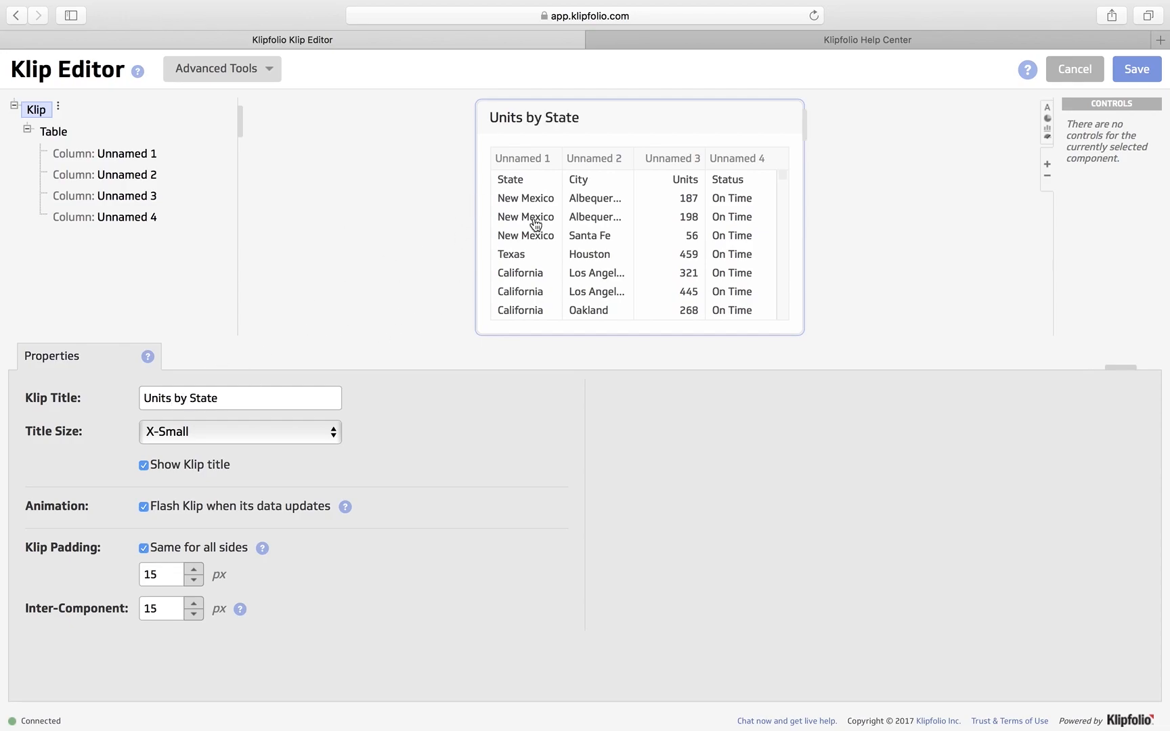
Set the headers of the table's first and second columns to State and City.
left_click(126, 156)
left_click_drag(244, 433, 111, 431)
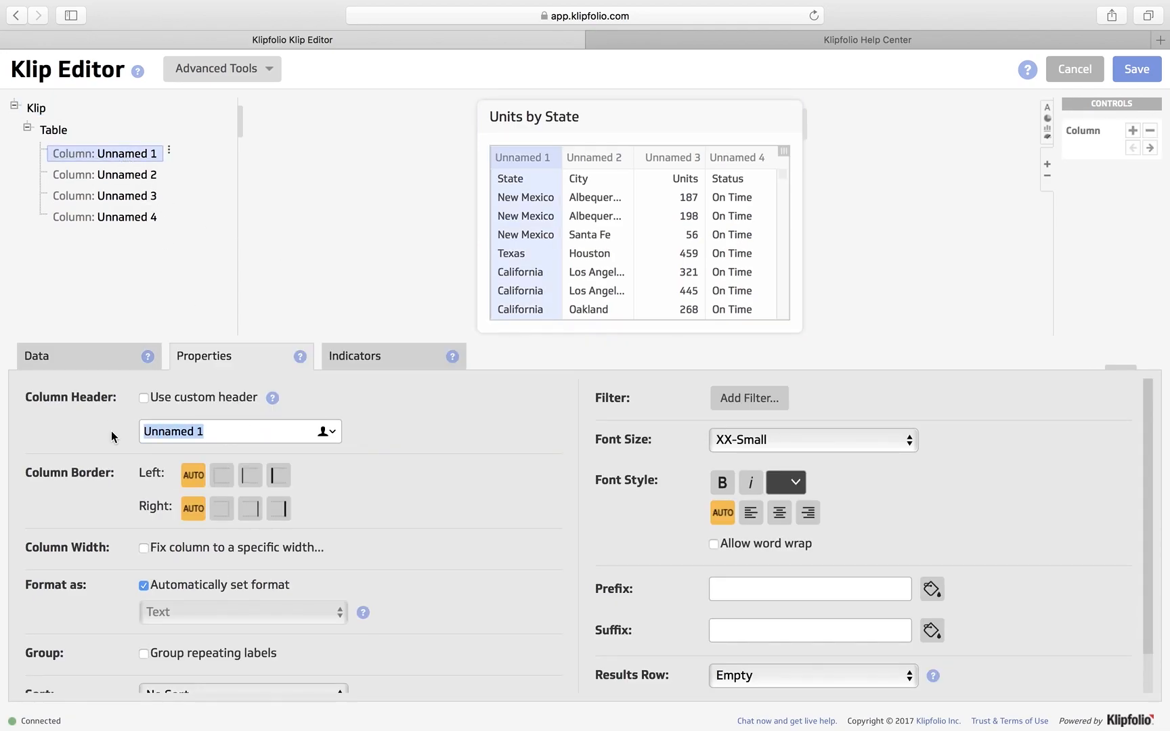
type("State")
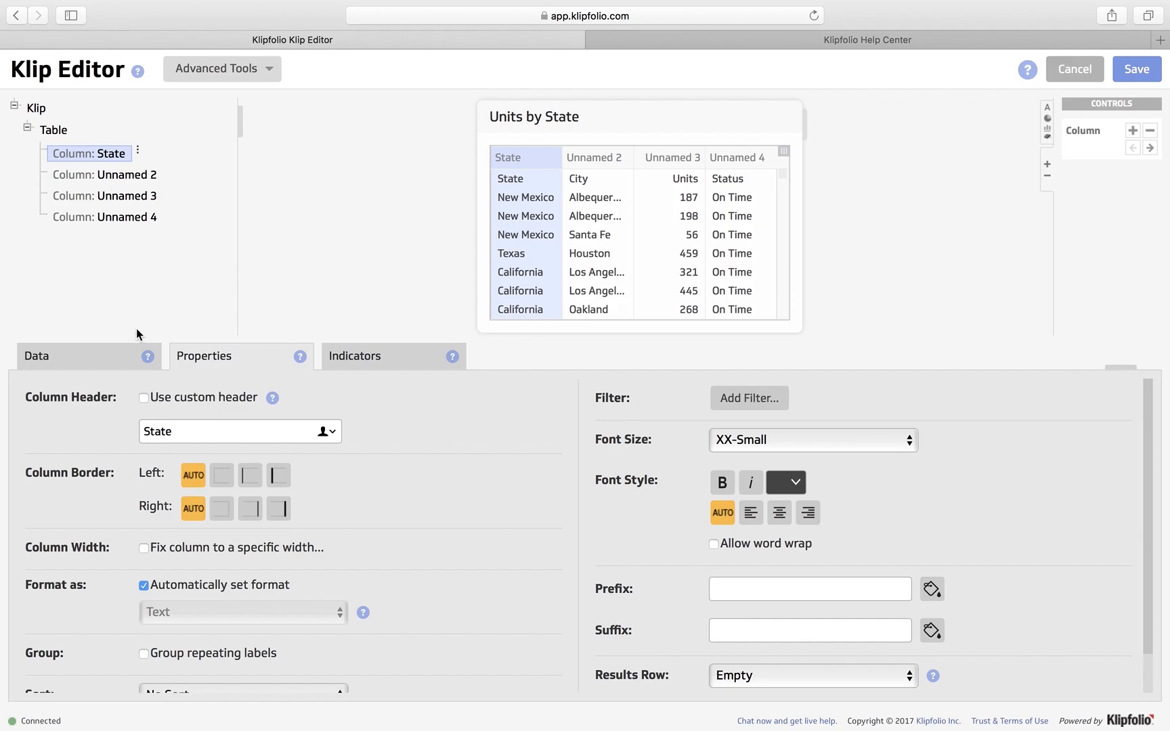
left_click(135, 175)
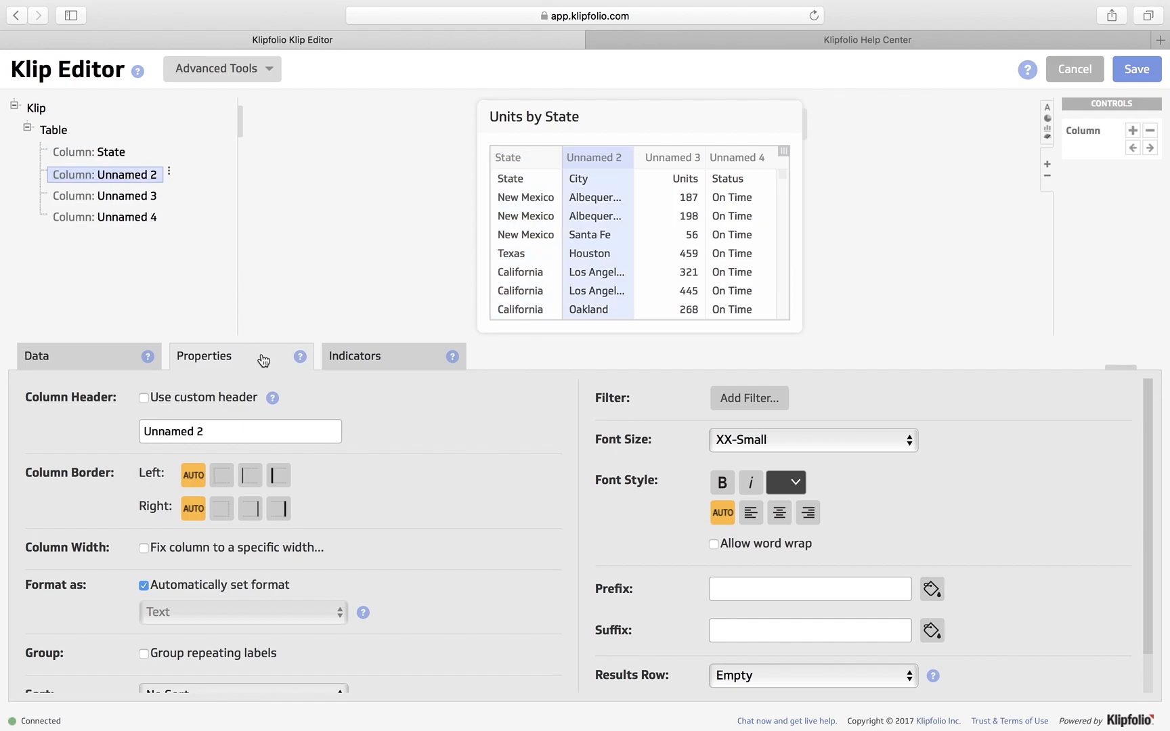
left_click_drag(213, 433, 89, 433)
type("City")
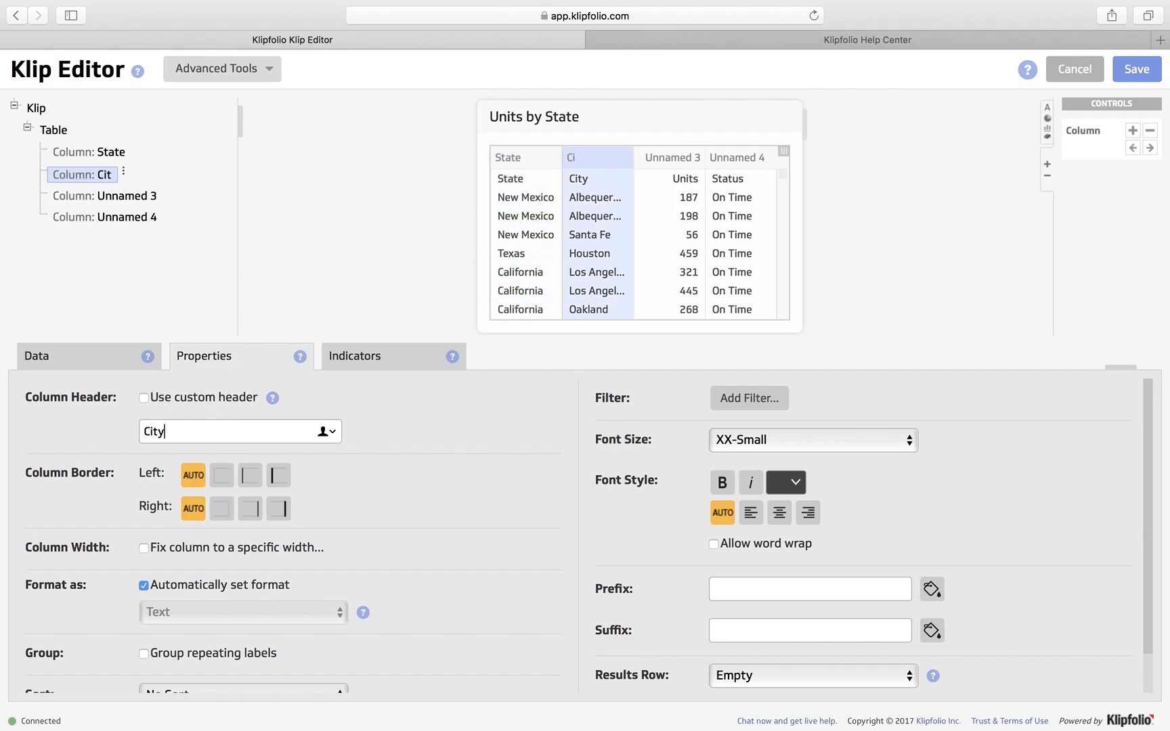
Set the headers of the third and fourth columns to Units and Status, and widen the Klip preview to show full city names.
left_click(122, 196)
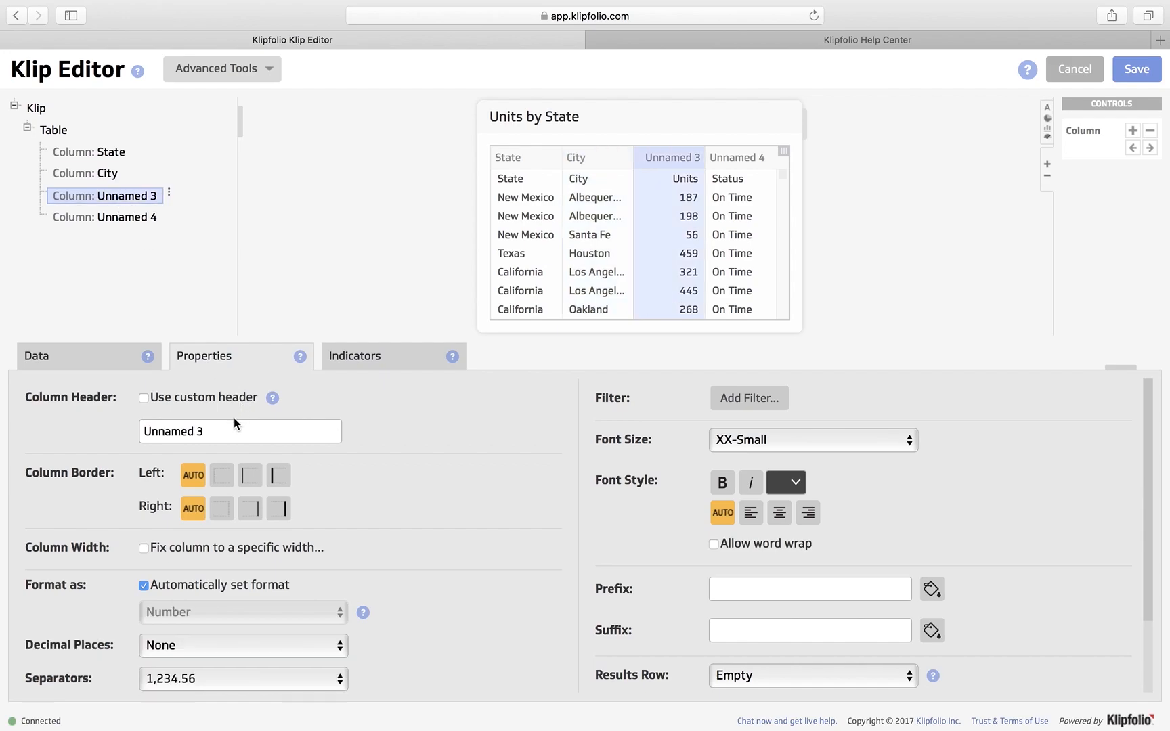
left_click_drag(237, 427, 85, 428)
type("Units")
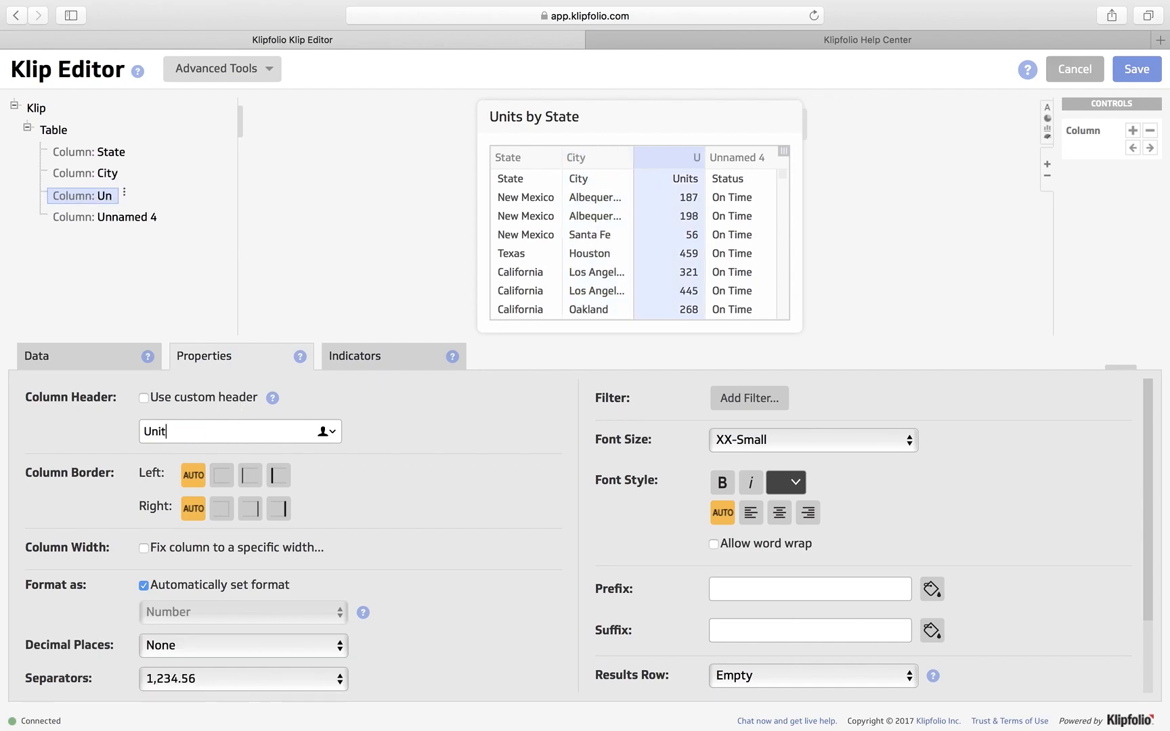
left_click(134, 221)
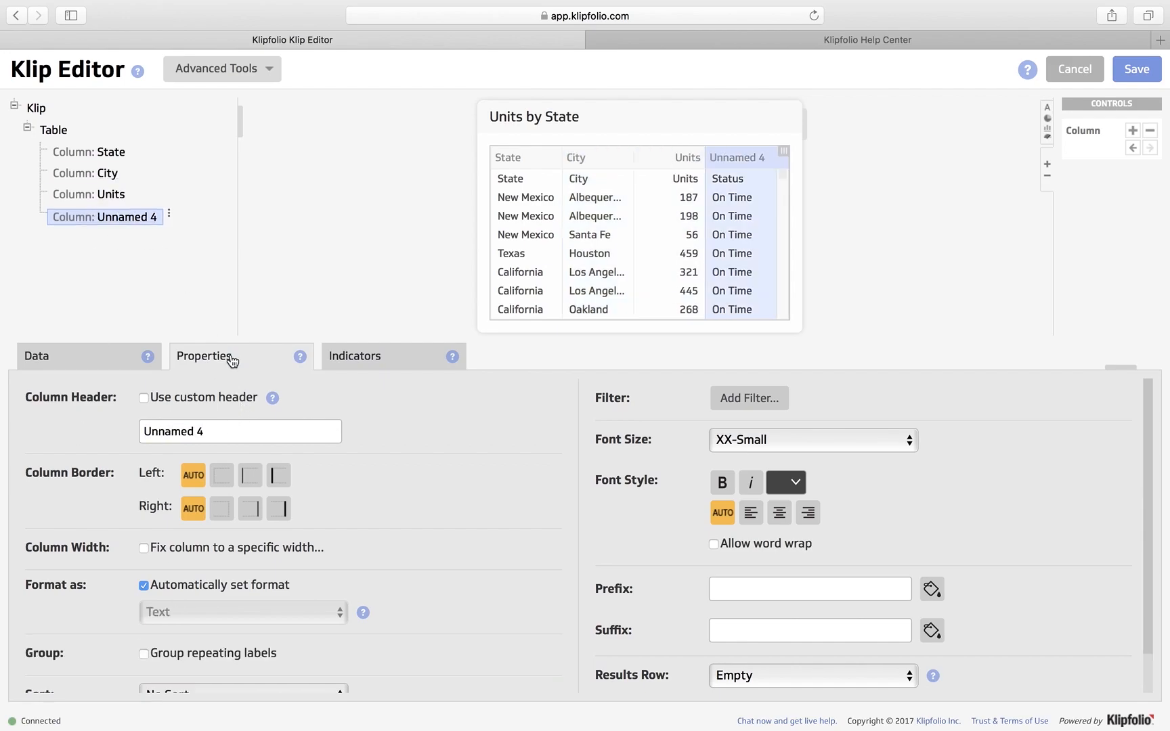
left_click_drag(236, 430, 137, 428)
type("Sta")
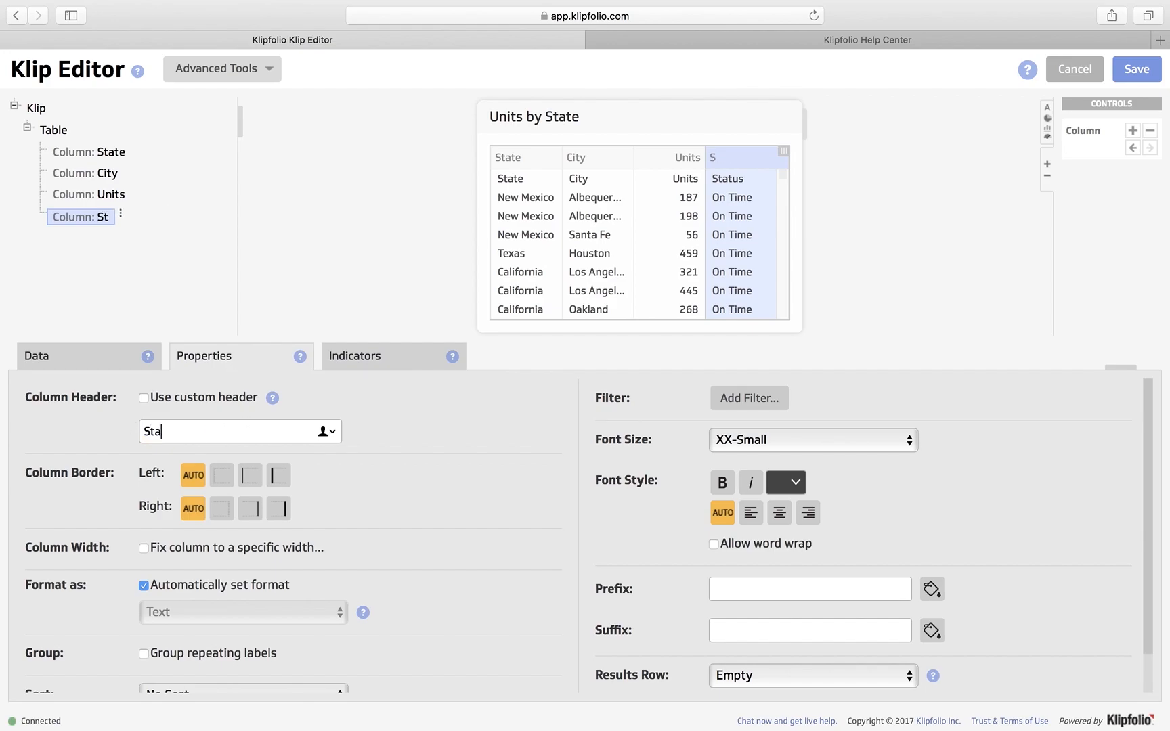
key("BackSpace")
key("BackSpace")
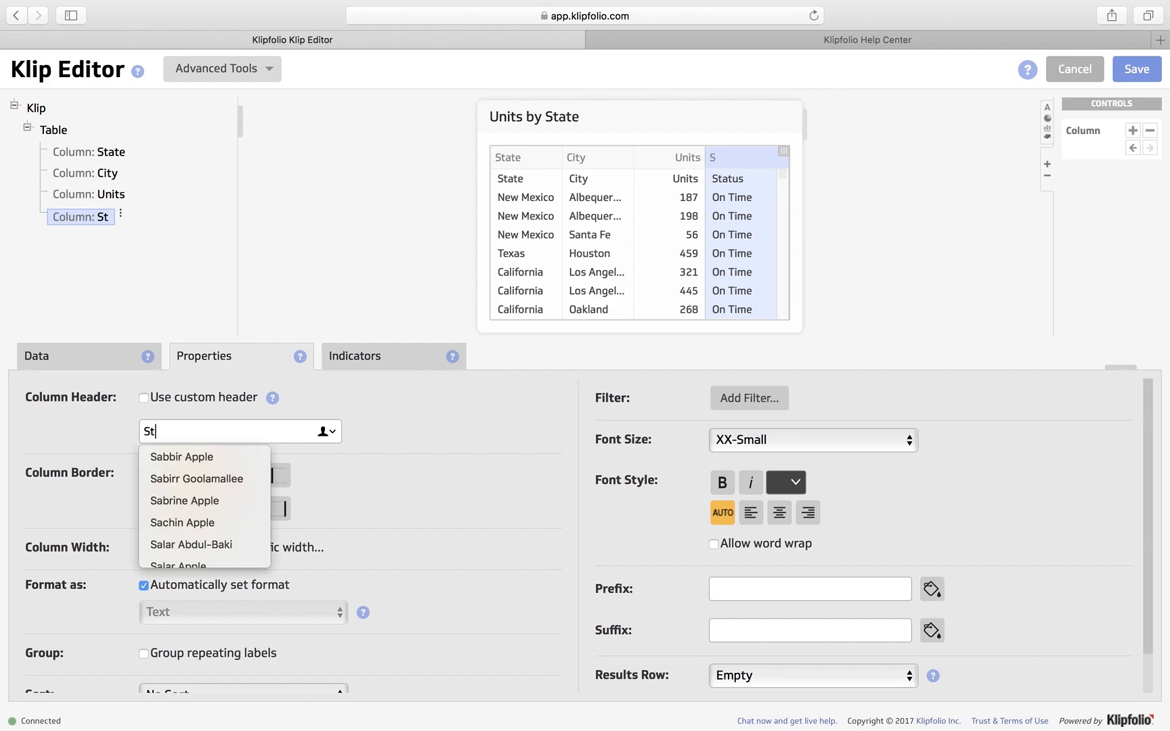
type("tatus")
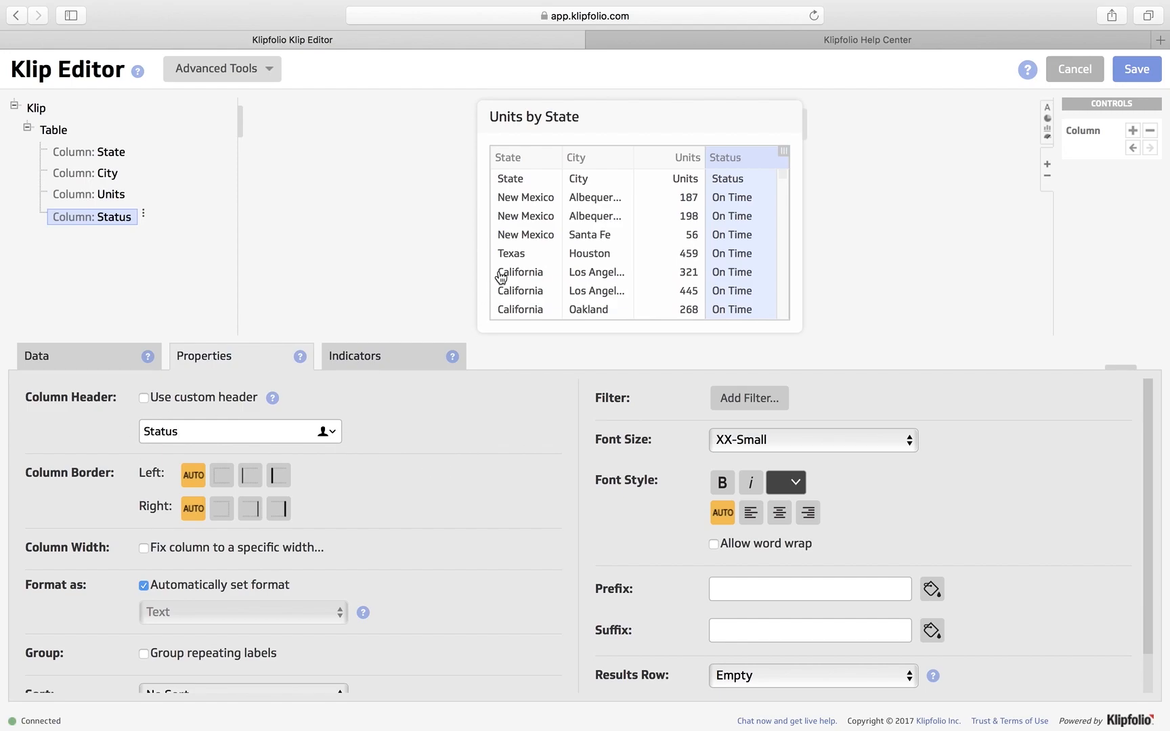
left_click_drag(802, 129, 913, 136)
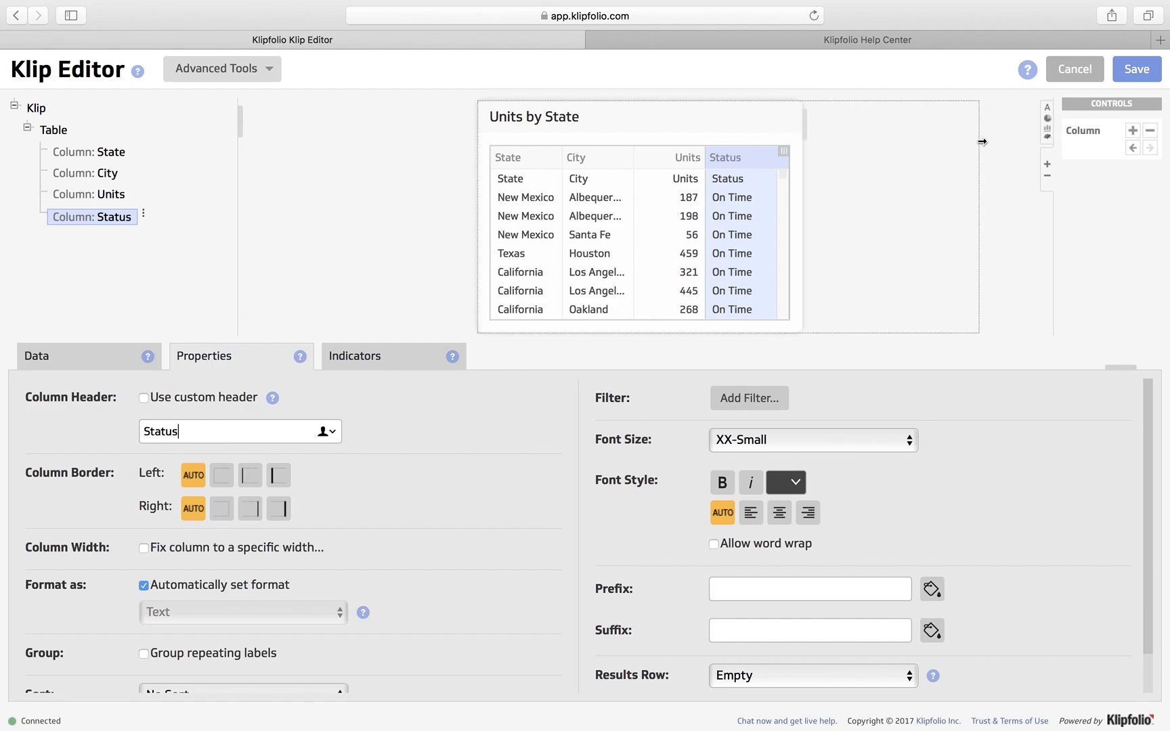
Add a User Input Control above the table in the Klip, with Drop-Down List as its control type.
left_click(100, 364)
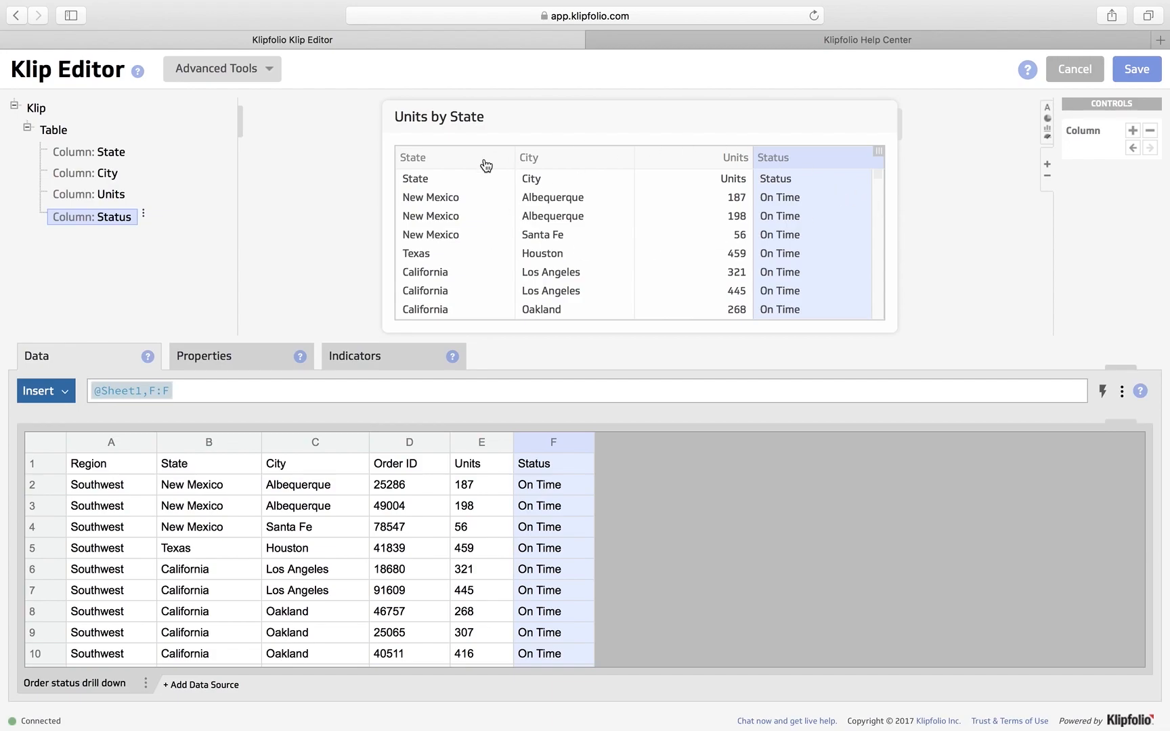
left_click(1046, 121)
scroll(1113, 136, "down", 5)
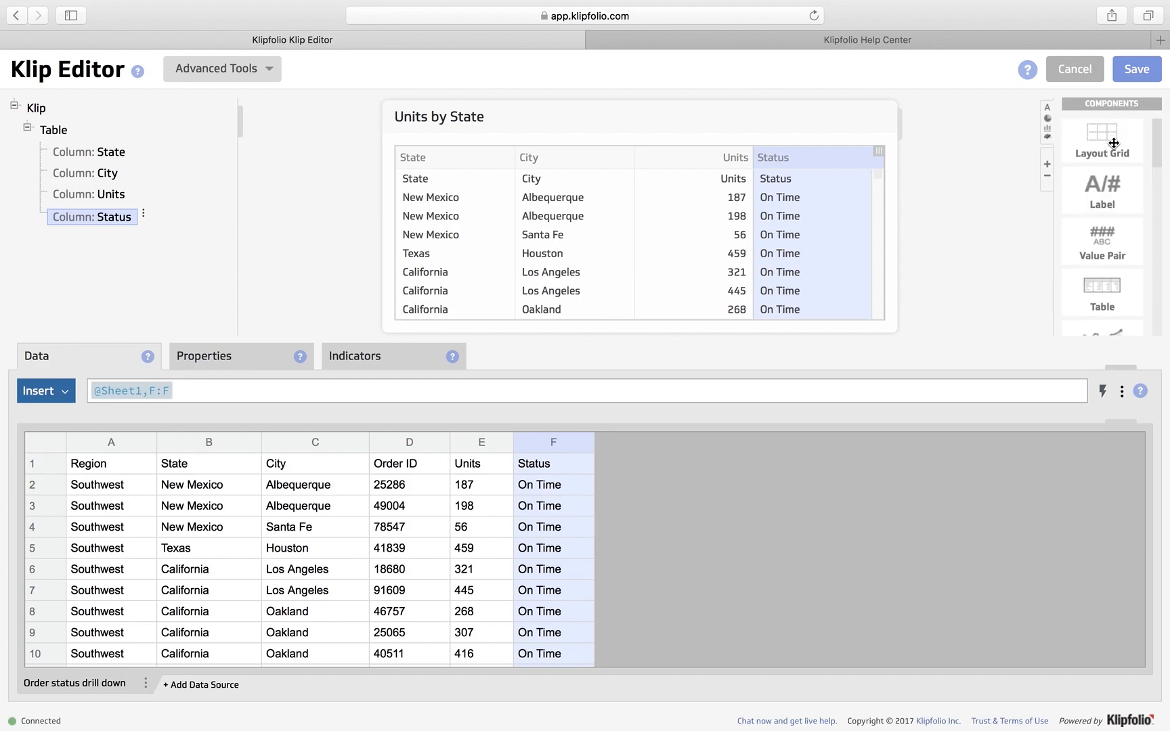
scroll(1114, 143, "down", 10)
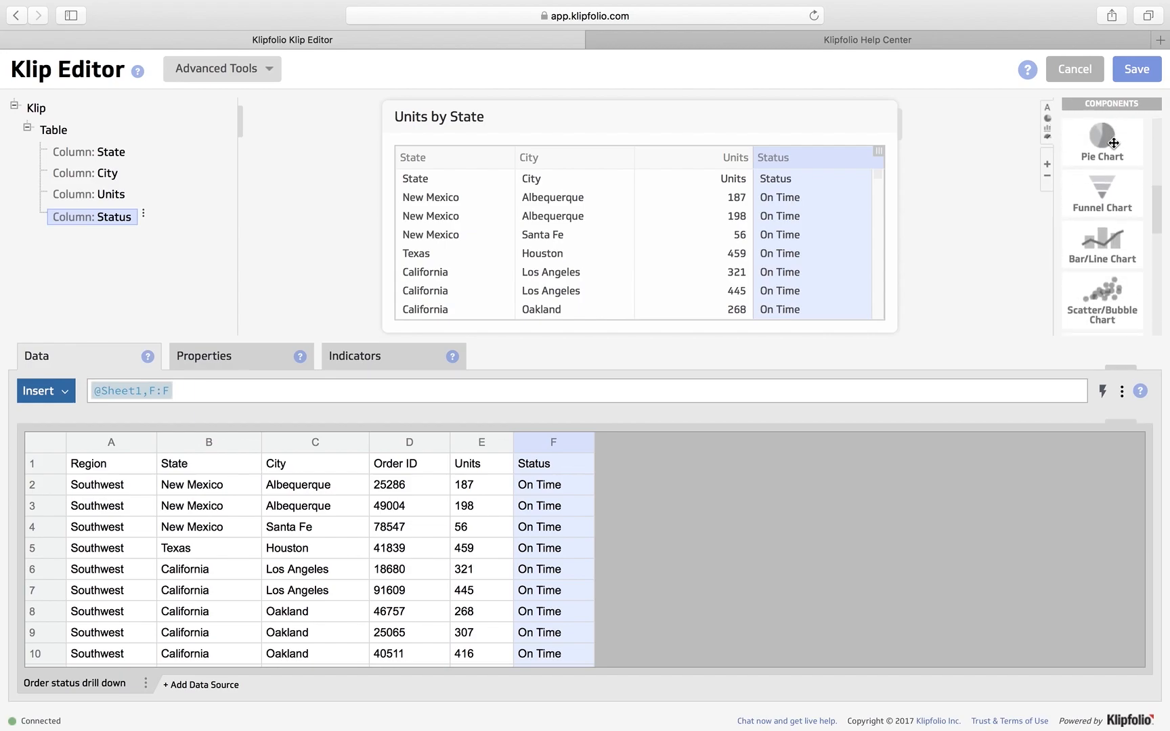
scroll(1113, 142, "down", 5)
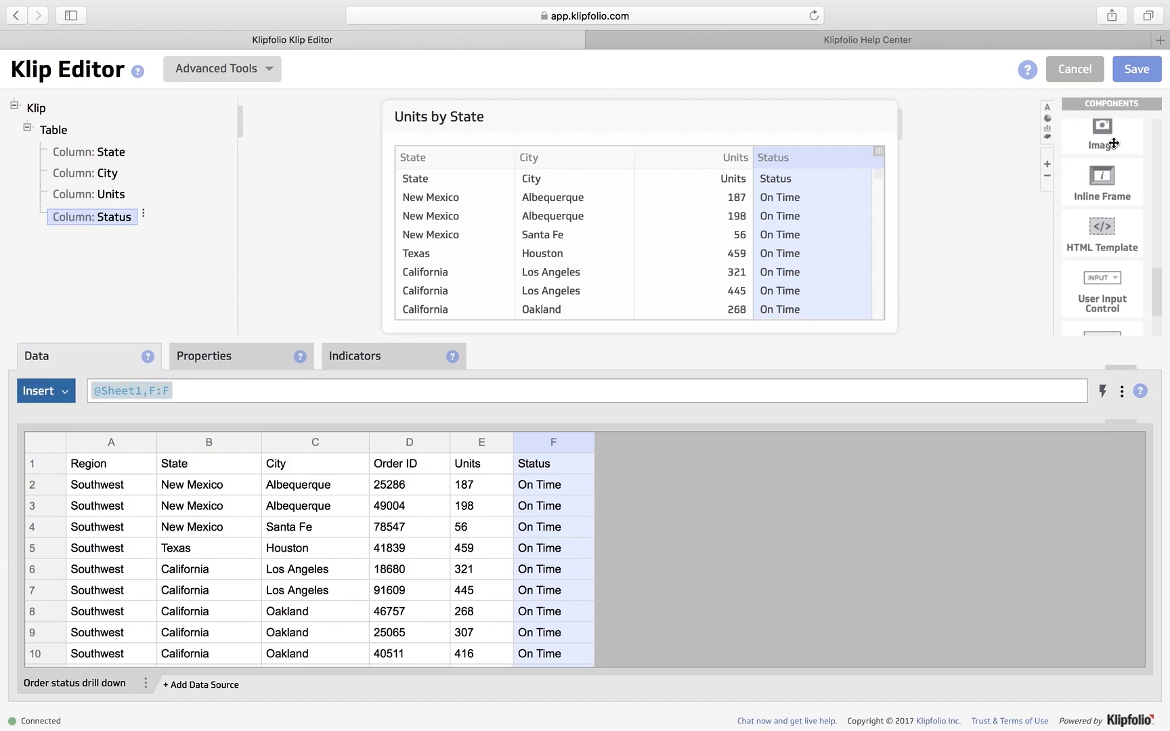
left_click_drag(1098, 204, 775, 166)
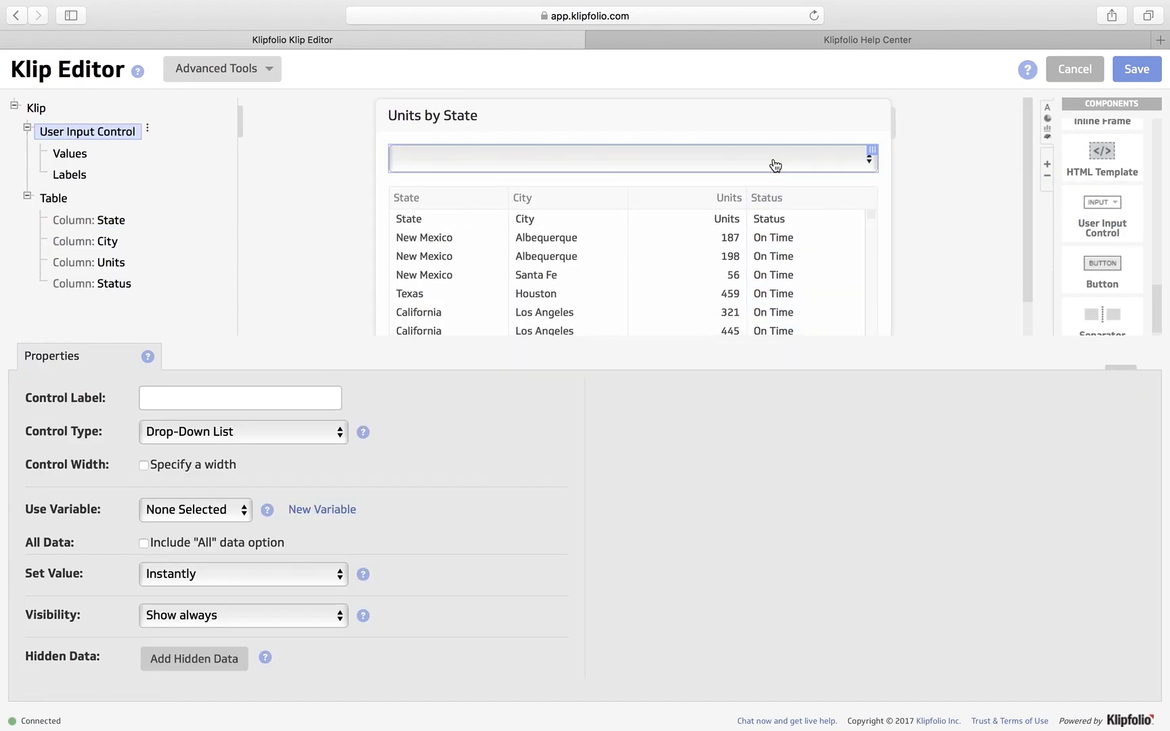
left_click(201, 431)
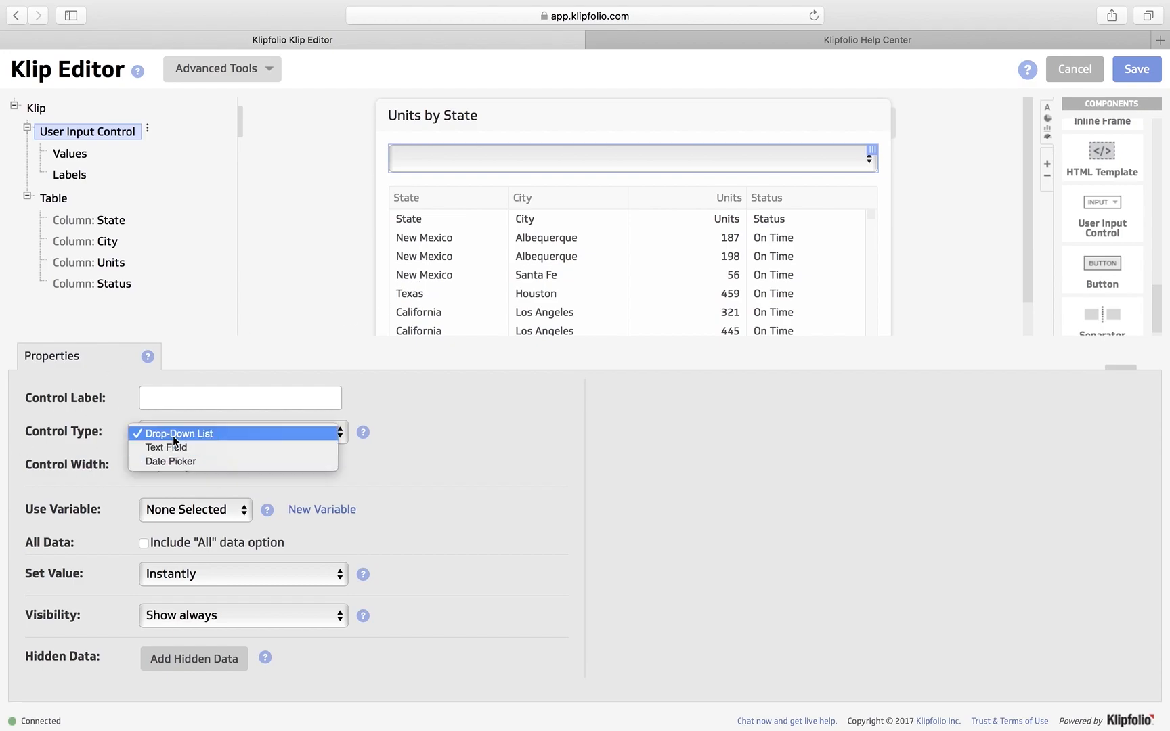
left_click(231, 433)
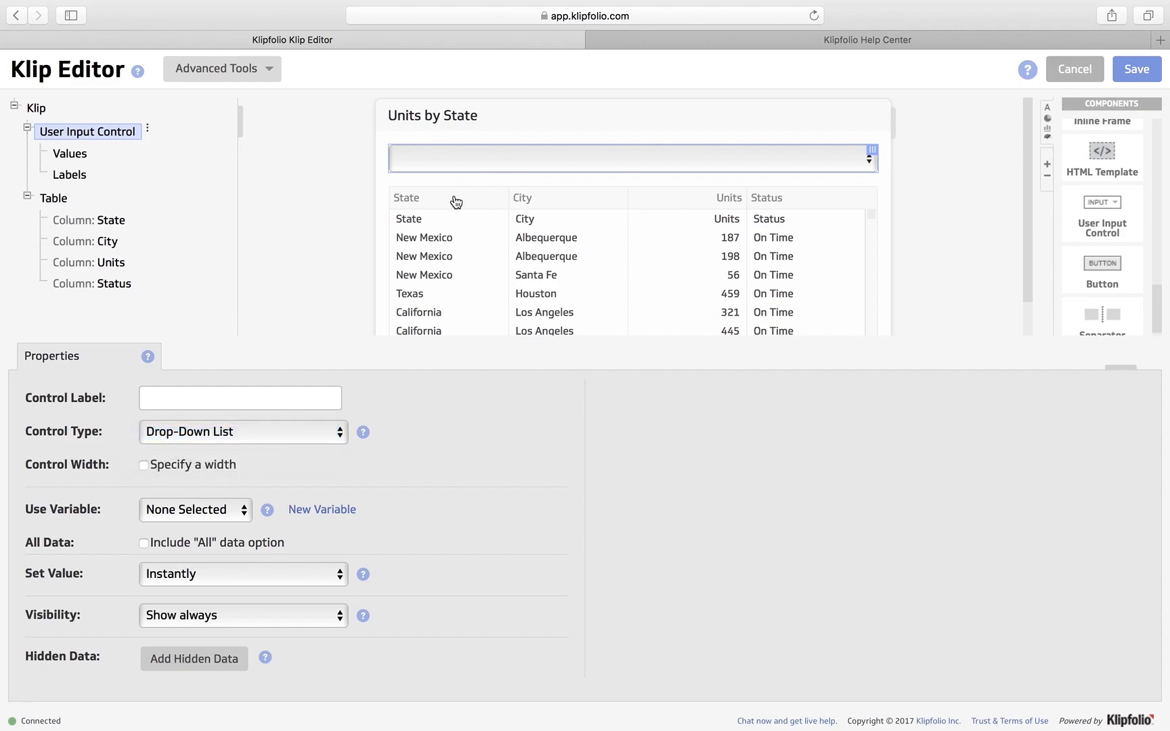
Open the properties of the table's State column.
scroll(502, 164, "down", 2)
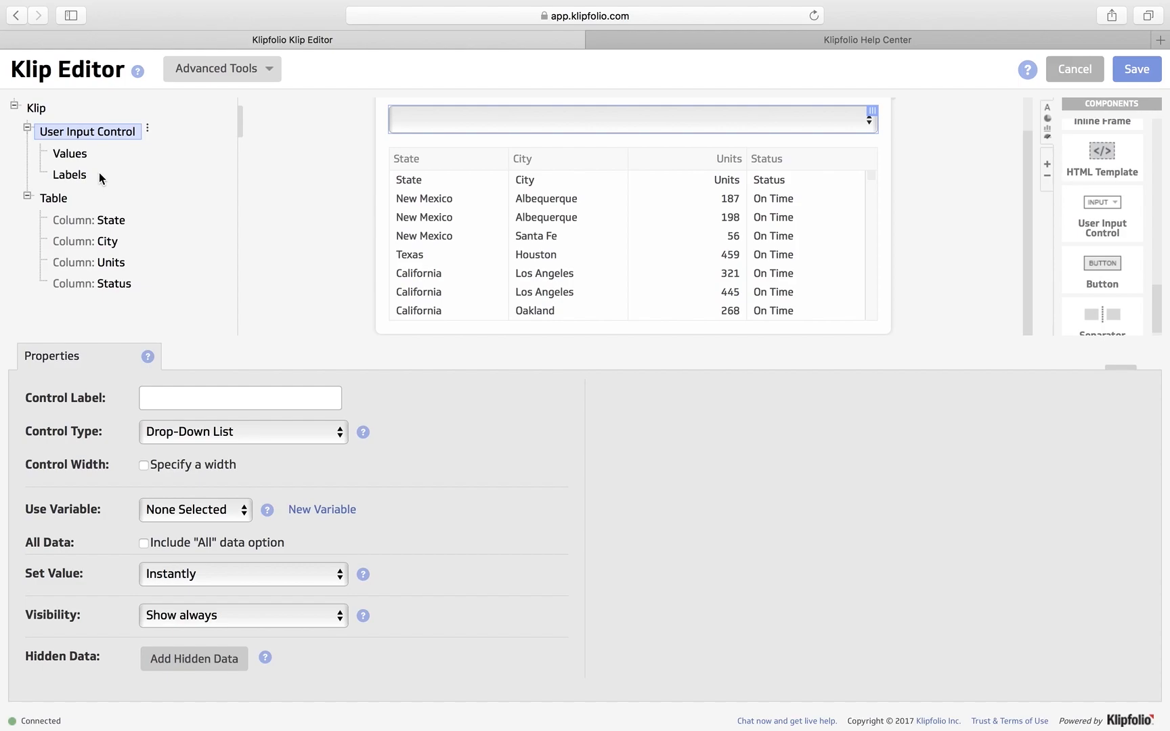
left_click(60, 200)
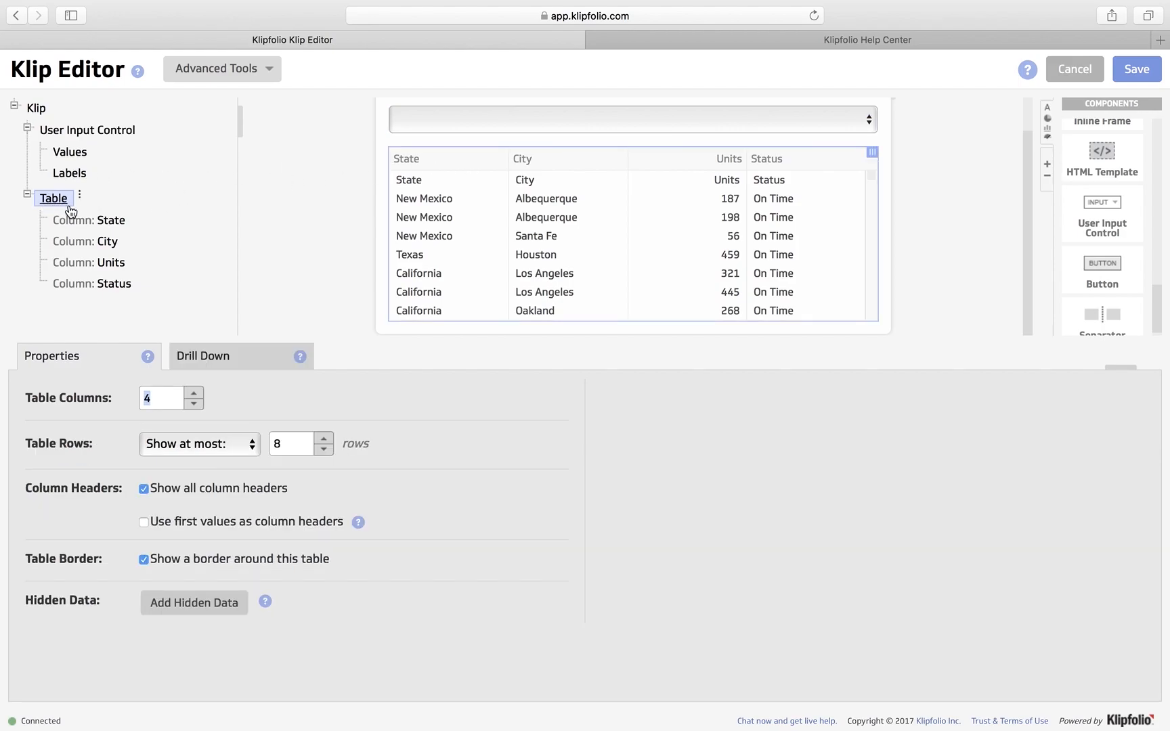
left_click(103, 222)
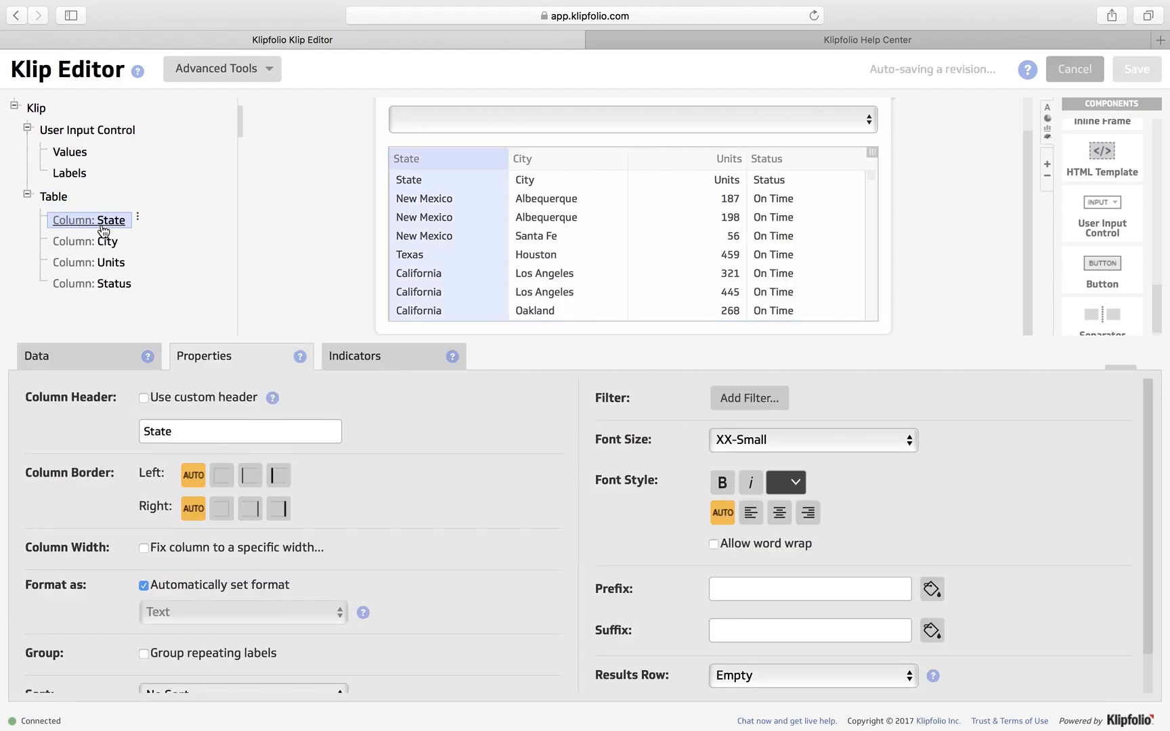
Filter the table's State column by member to exclude the header entry "State".
scroll(388, 506, "down", 2)
scroll(451, 501, "up", 2)
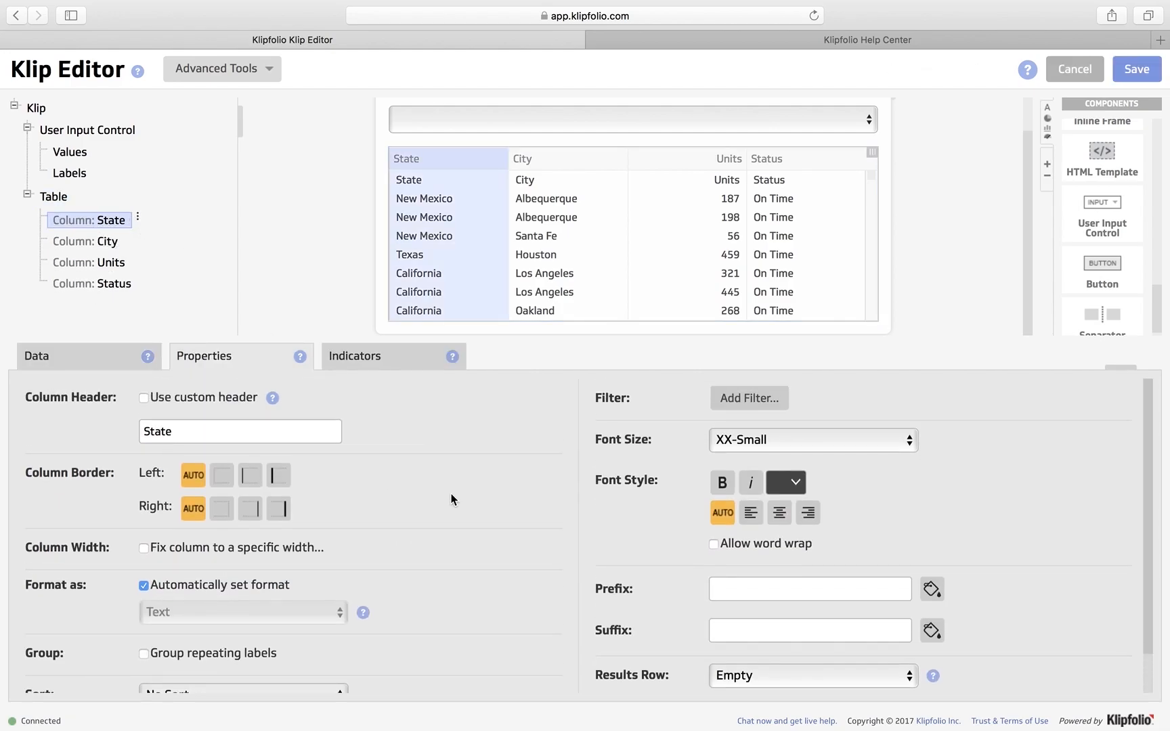
left_click(750, 398)
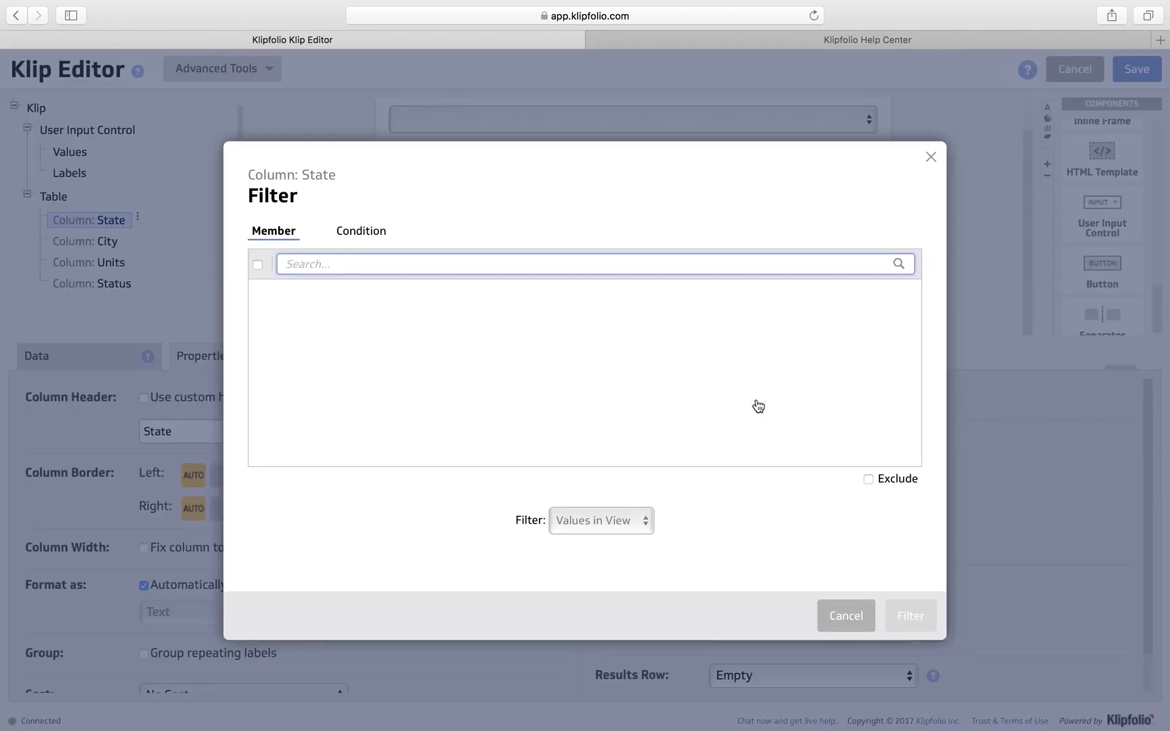
left_click(257, 265)
left_click(312, 266)
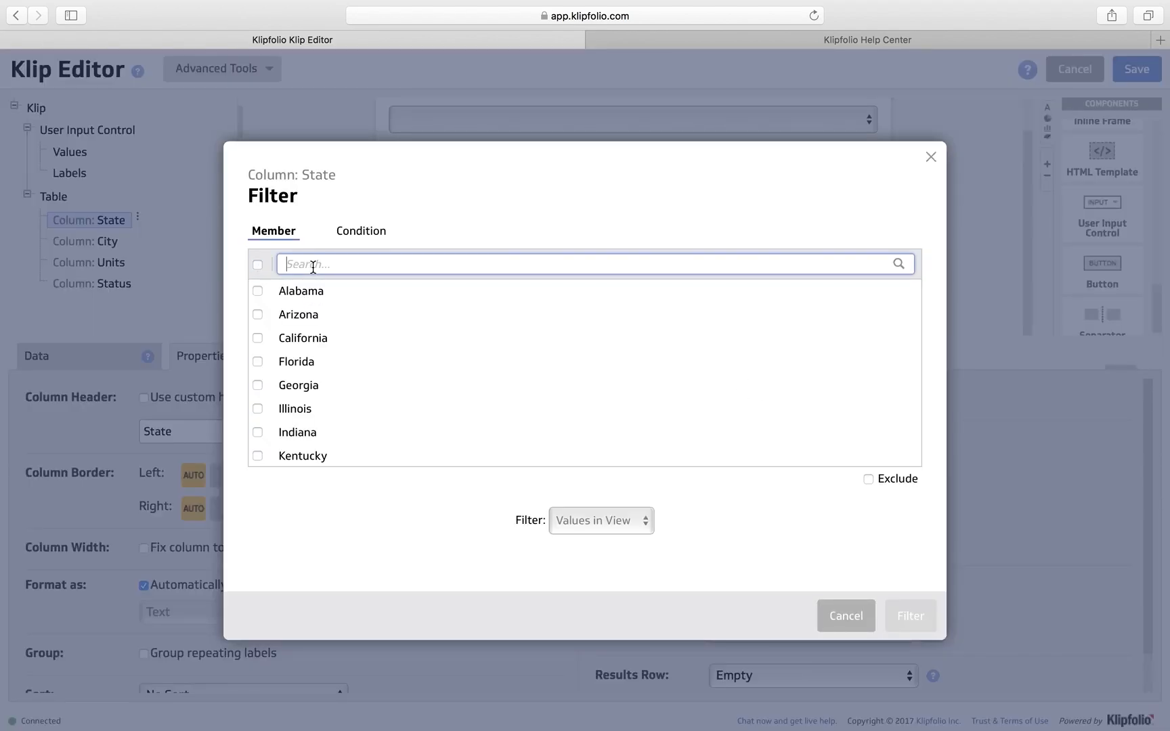
type("st")
left_click(258, 314)
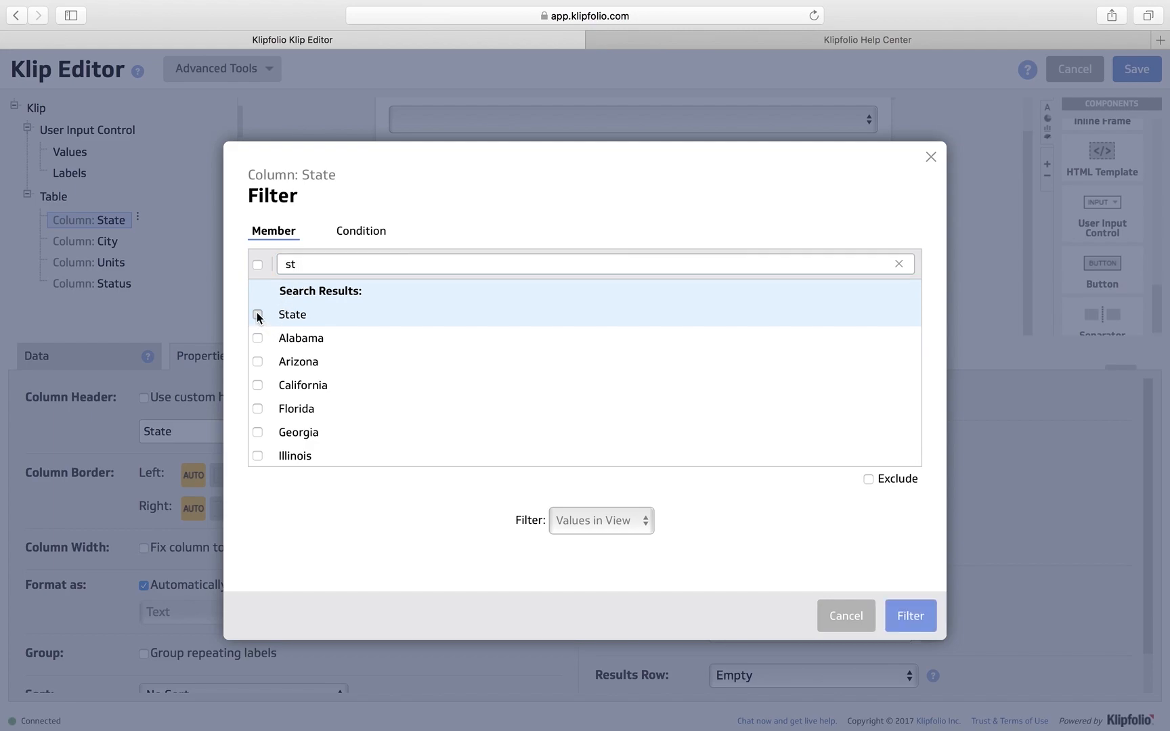
left_click(869, 480)
left_click(910, 616)
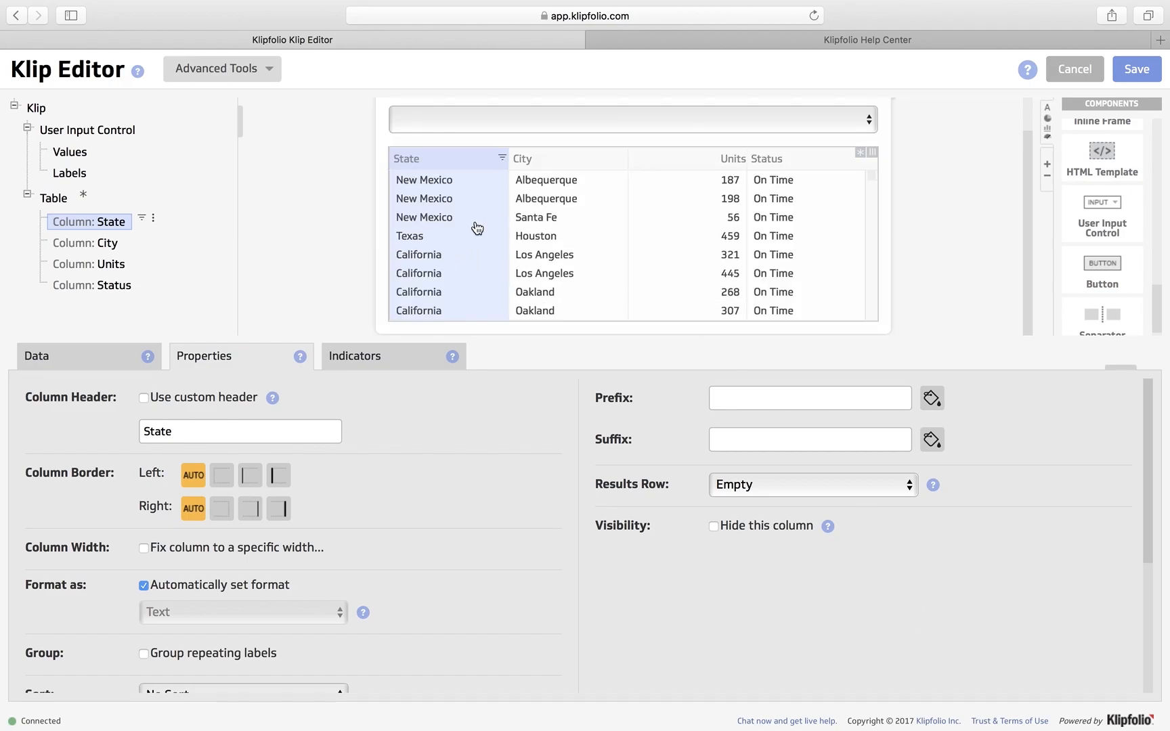
Set the control label of the user input control to "State".
scroll(786, 217, "up", 2)
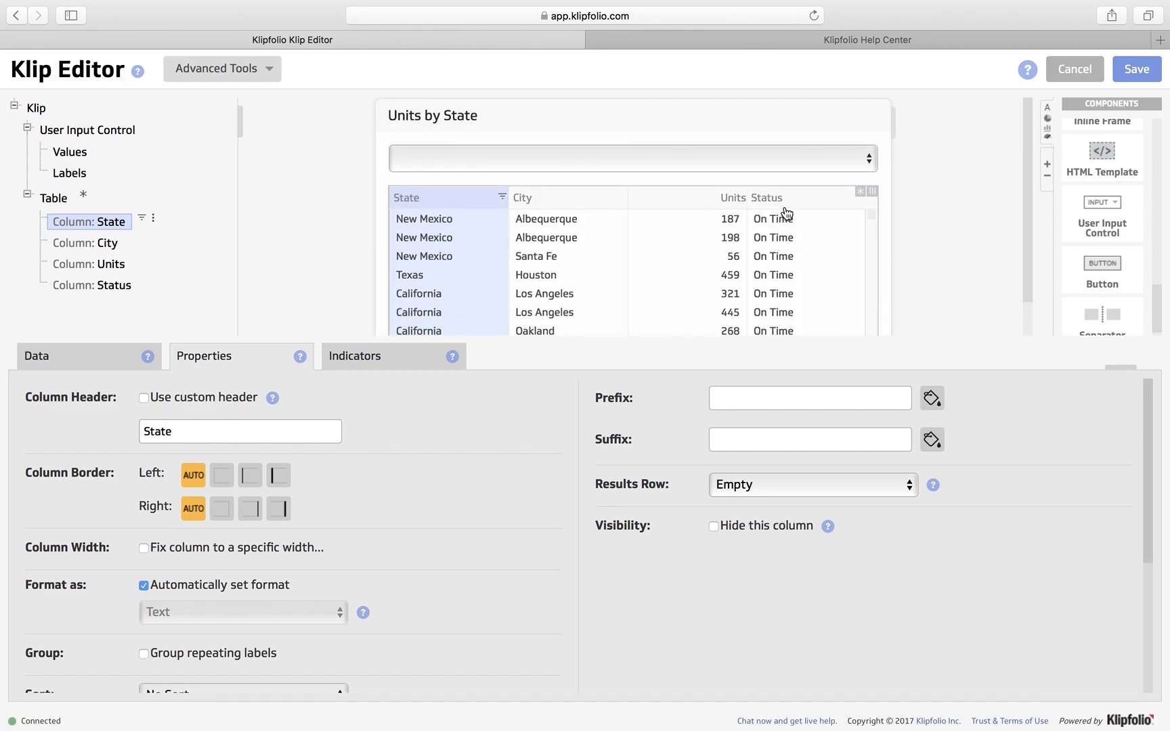
left_click(94, 130)
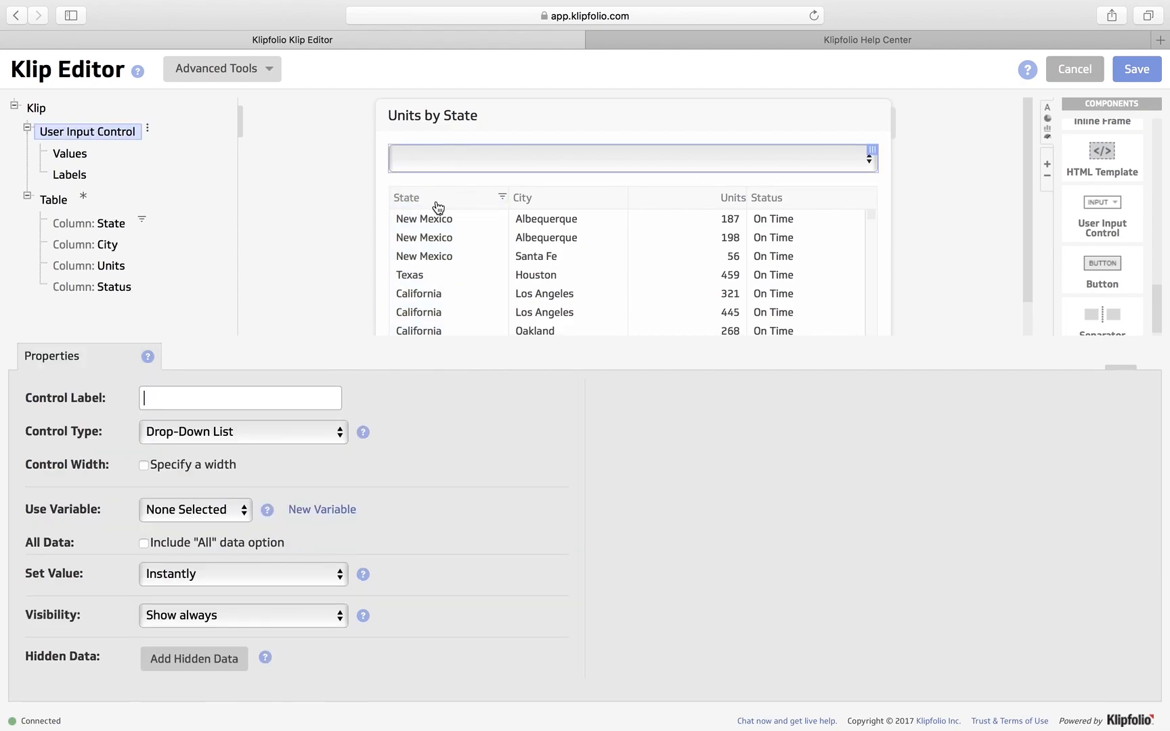
type("State")
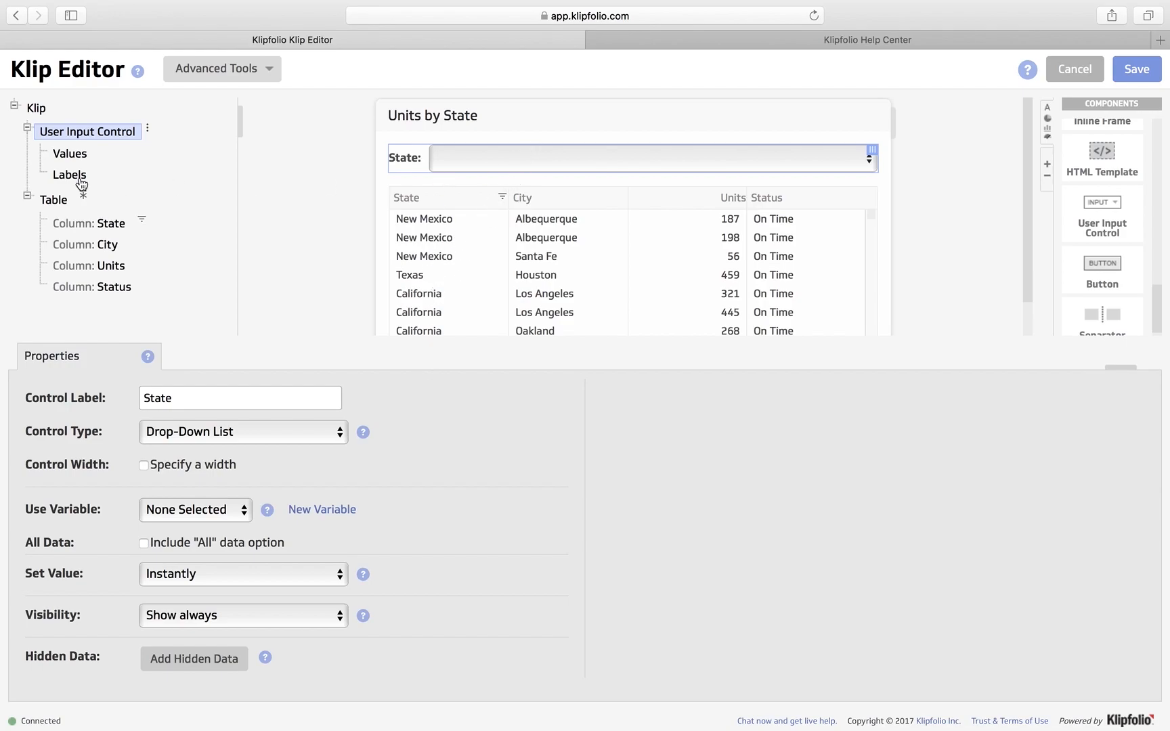
Fill the user input control's Values with column B (State) of the data source and check the drop-down entries.
left_click(62, 161)
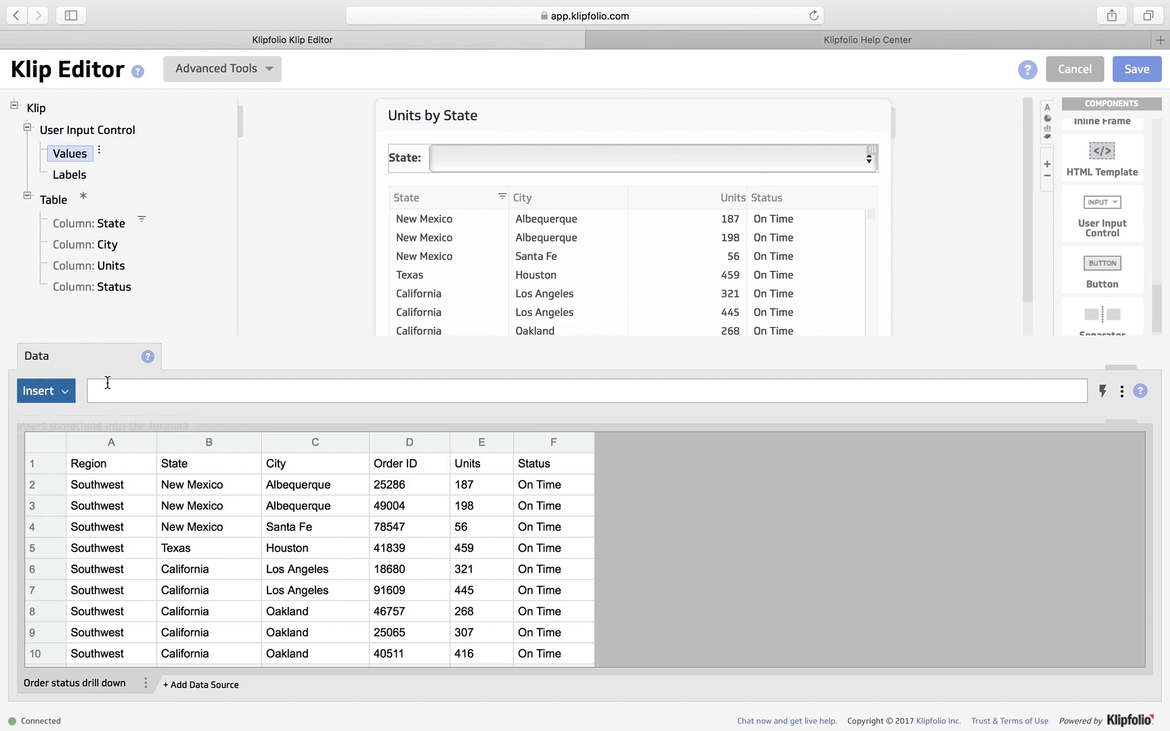
left_click(215, 448)
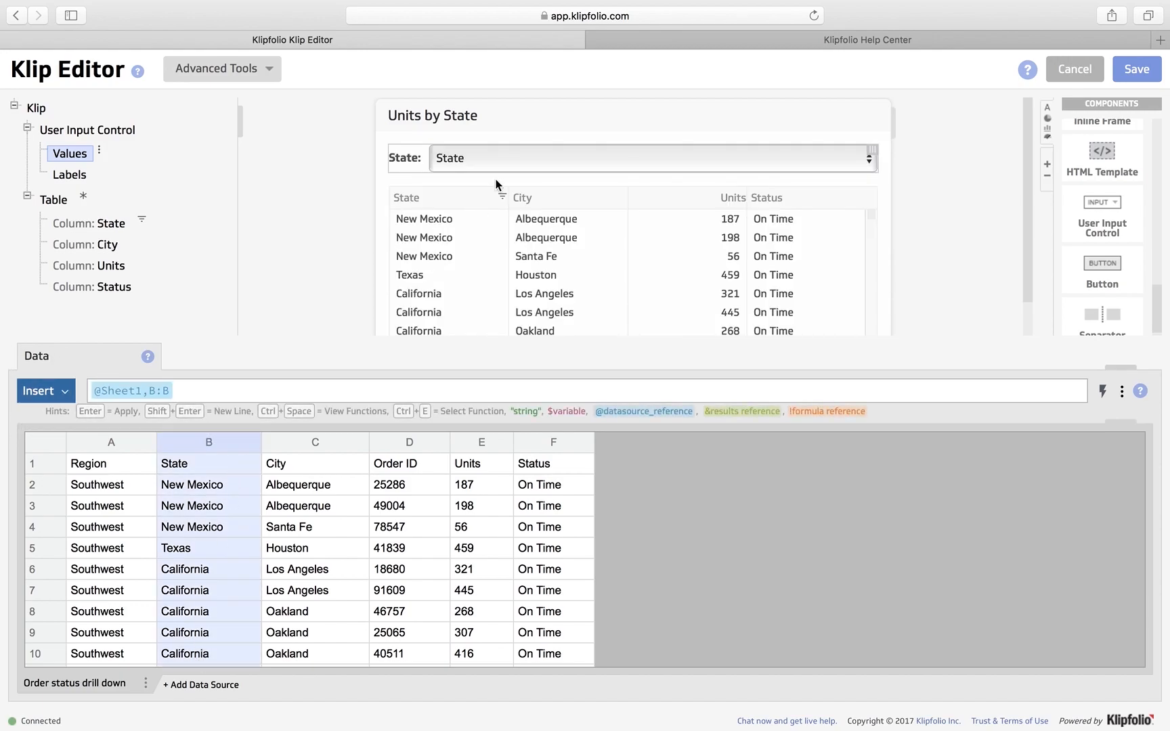
left_click(509, 160)
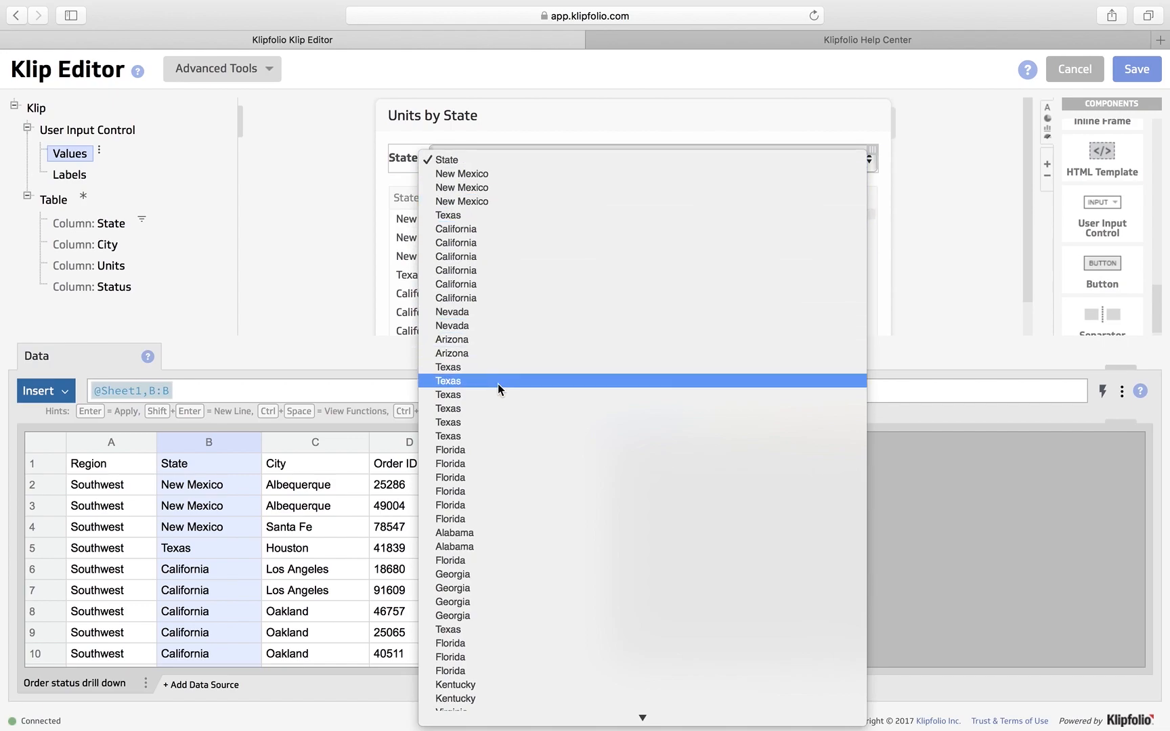
scroll(498, 386, "down", 10)
scroll(497, 384, "up", 8)
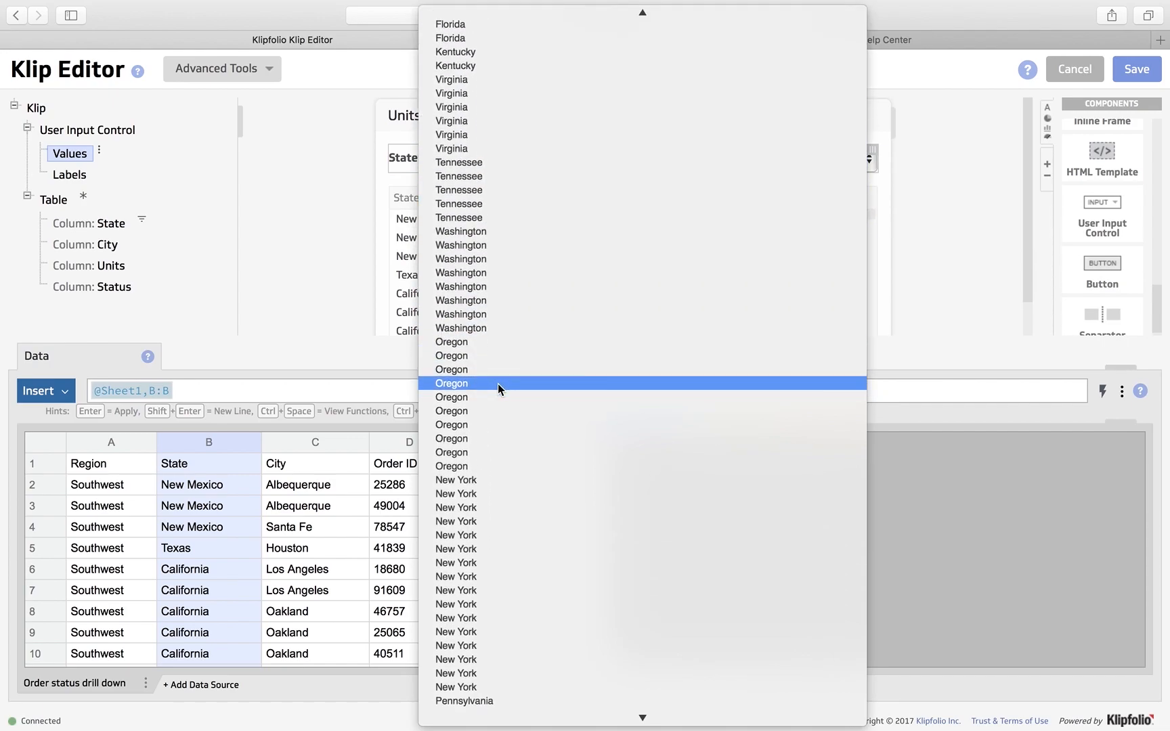
left_click(923, 280)
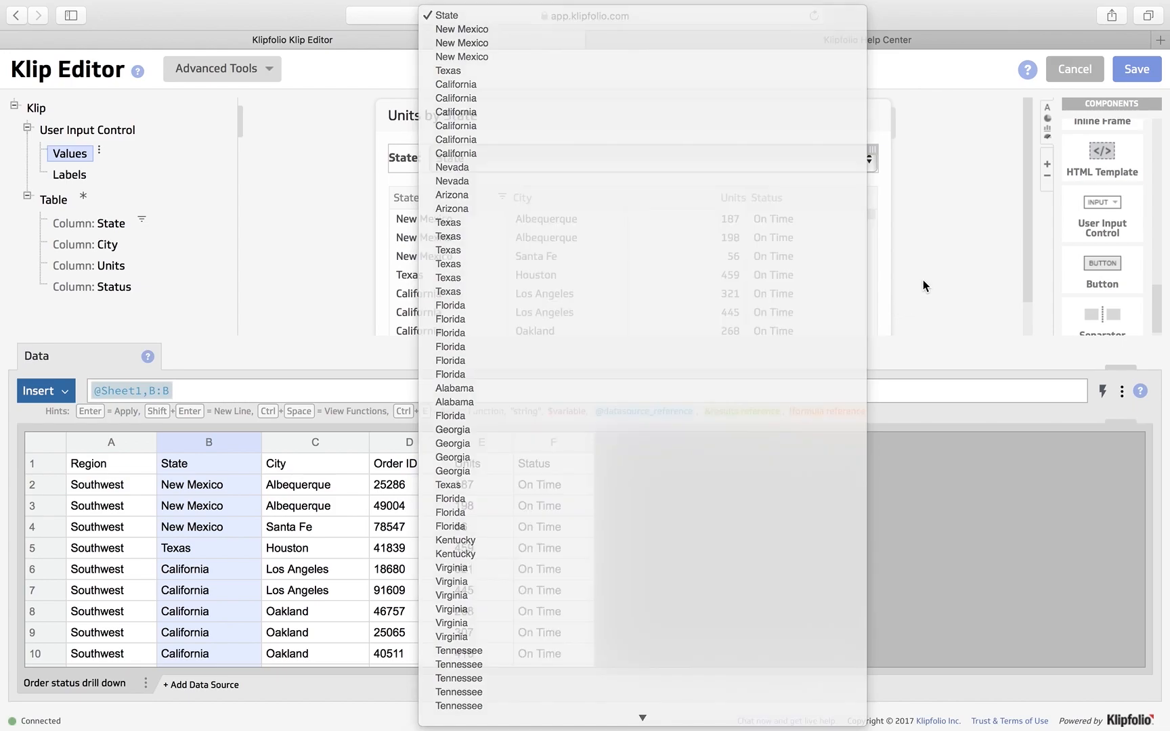
left_click(450, 159)
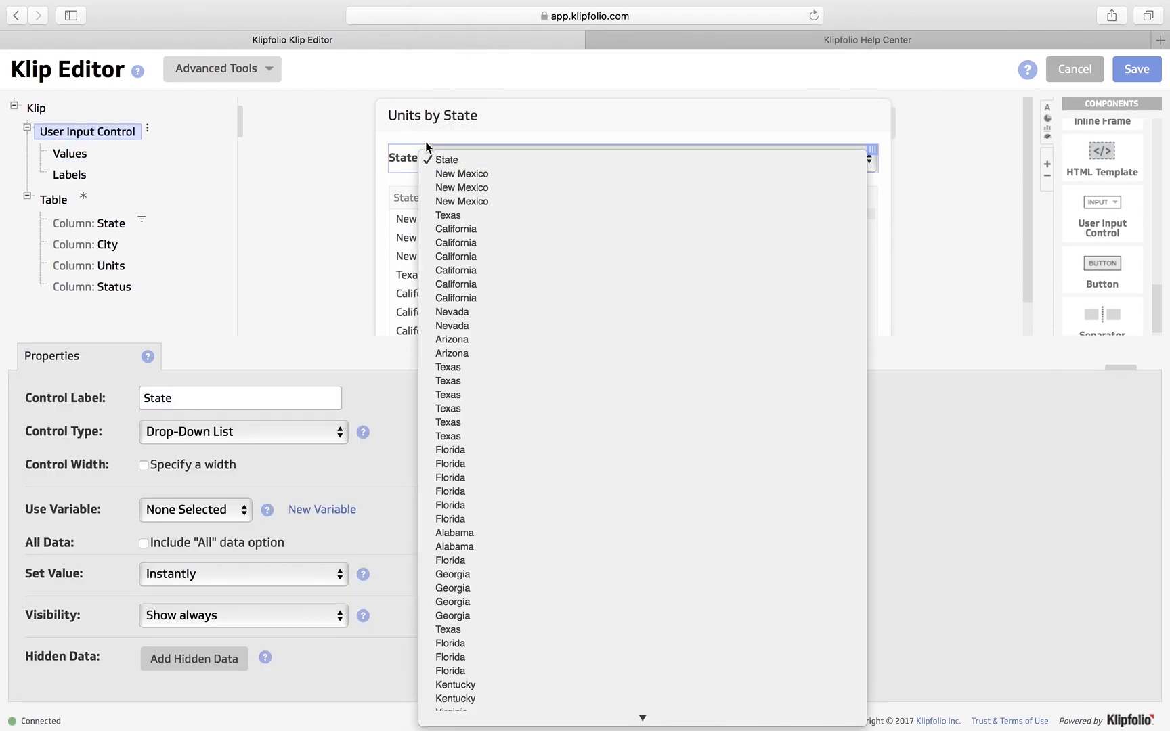
Filter the user input control's Values by member to exclude the header entry "State".
left_click(71, 155)
left_click(72, 155)
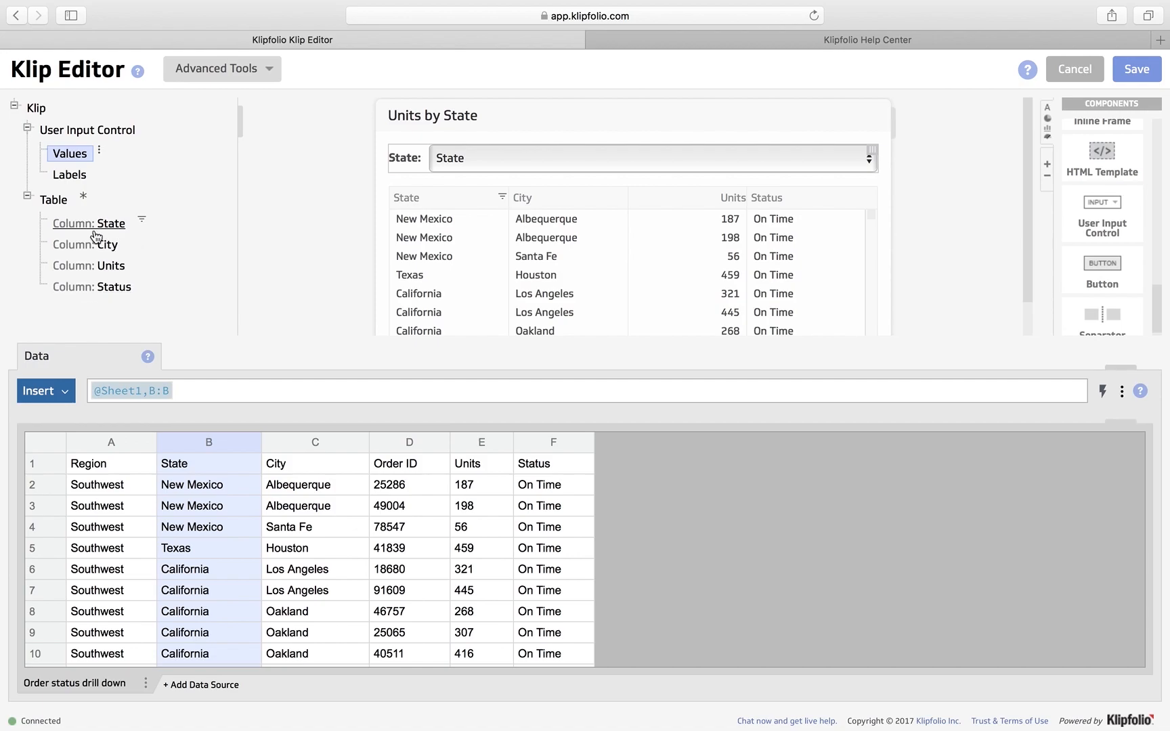
left_click(100, 155)
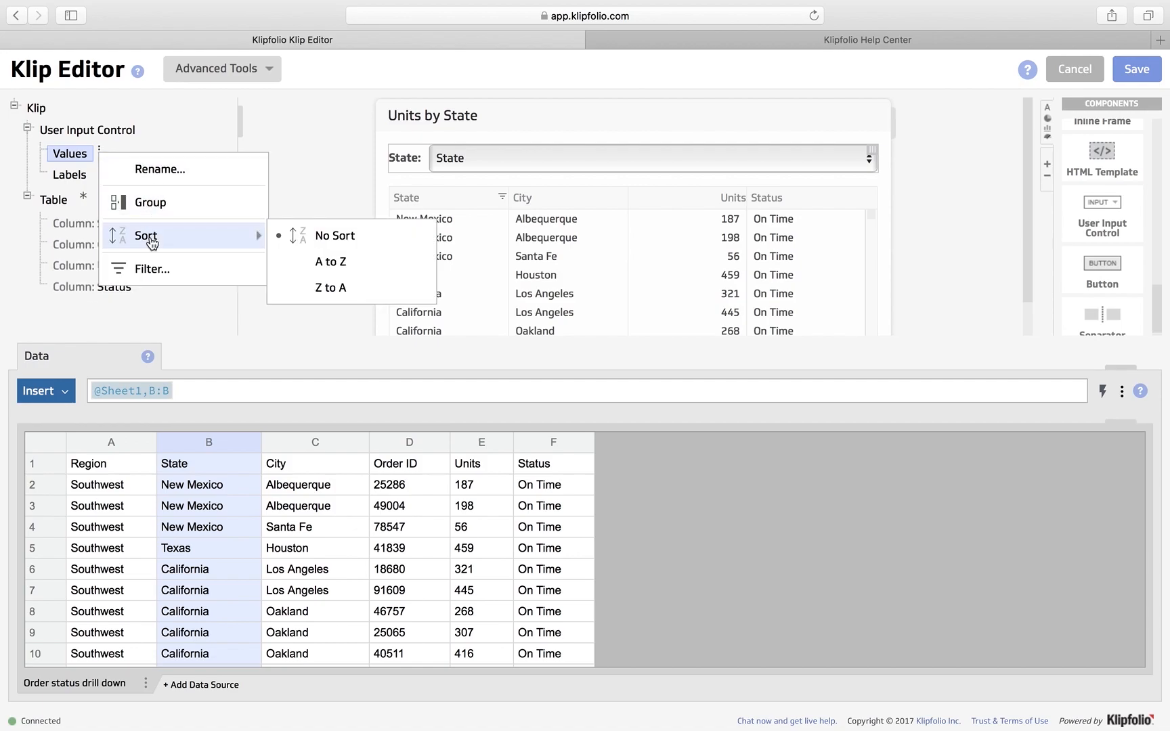
left_click(143, 269)
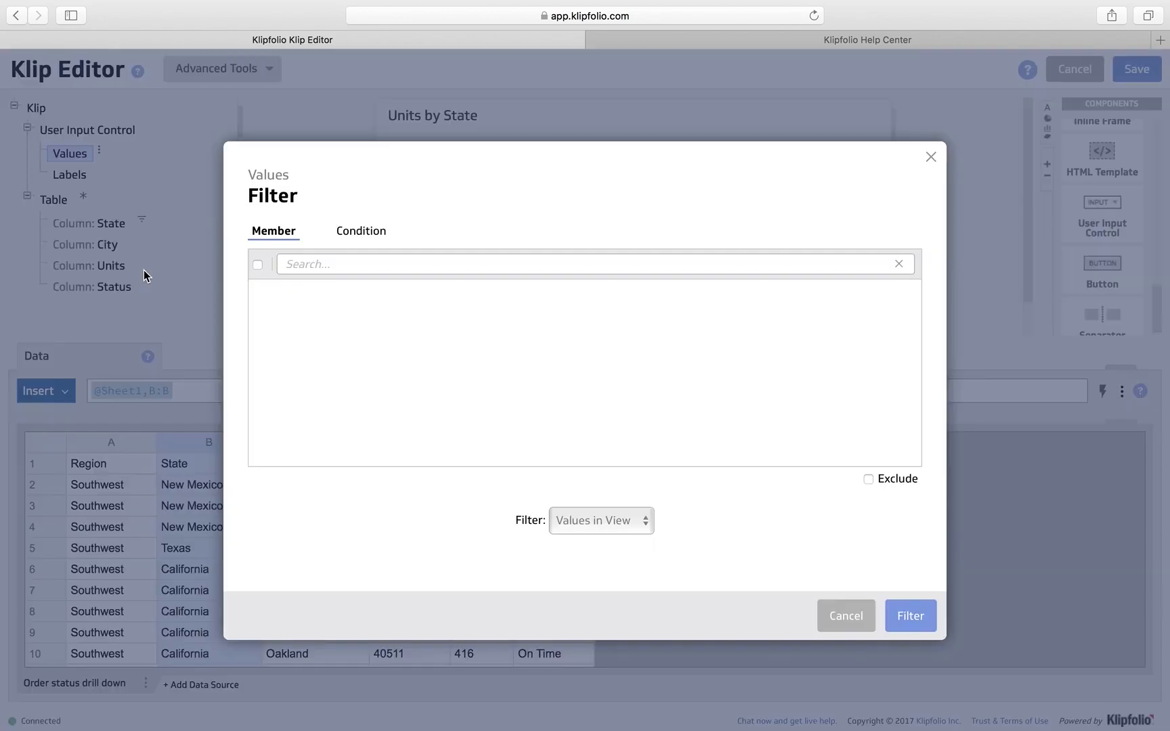
left_click(257, 264)
left_click(317, 264)
type("st")
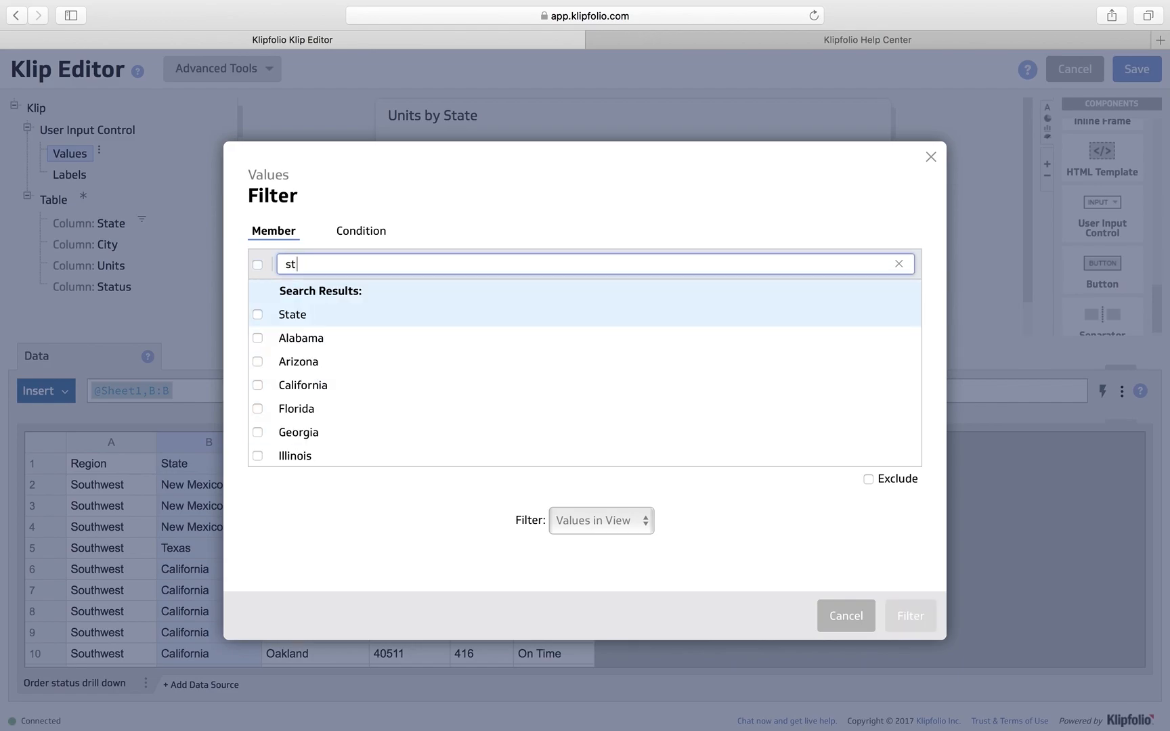
left_click(257, 314)
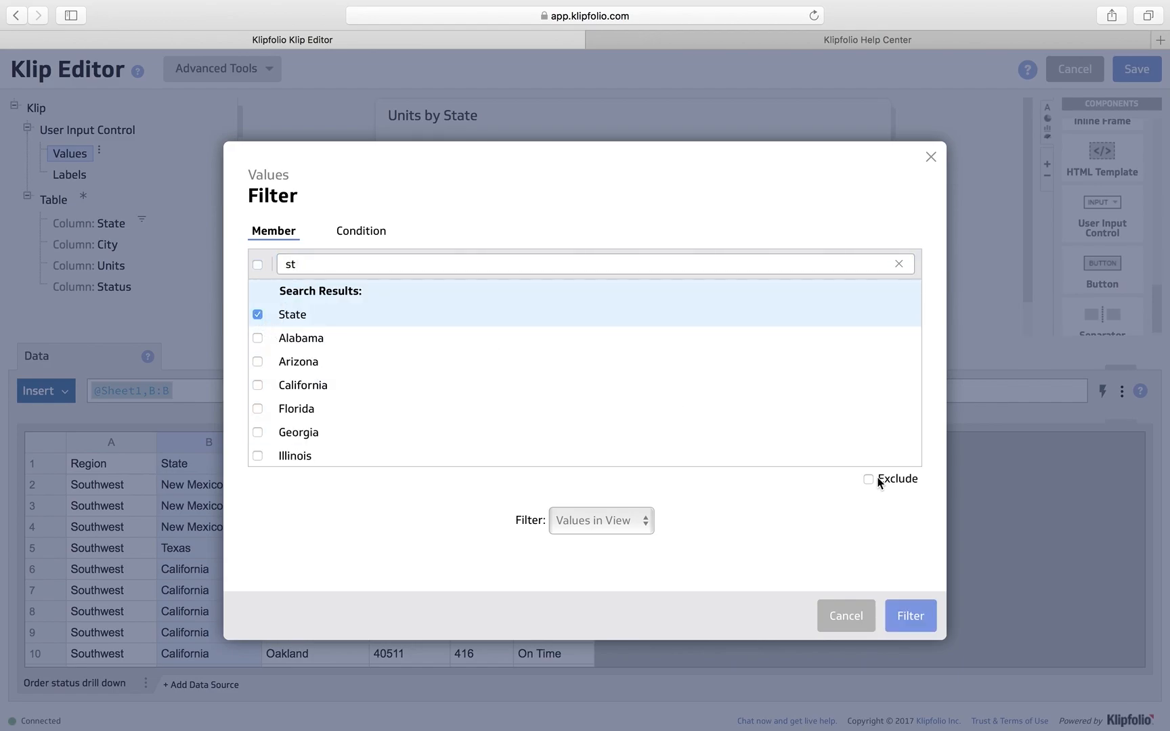
left_click(926, 609)
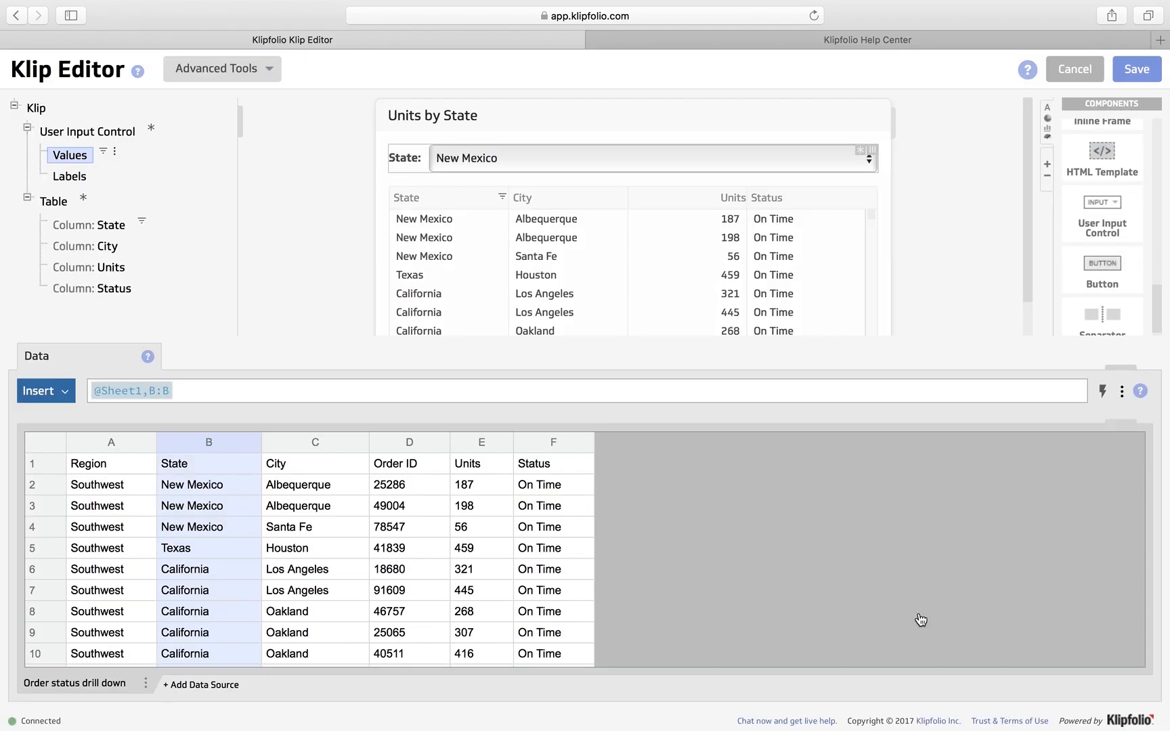
Examine the entries offered by the State drop-down list for repeated names.
left_click(514, 161)
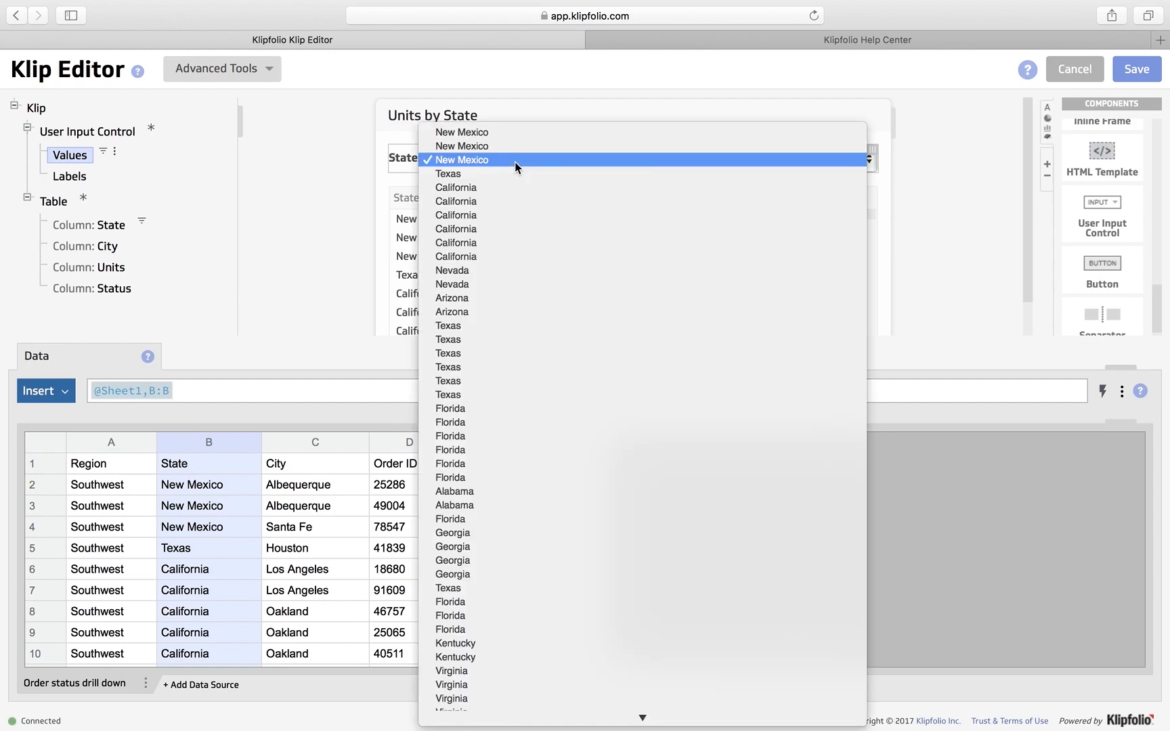
scroll(506, 256, "down", 2)
scroll(506, 256, "down", 10)
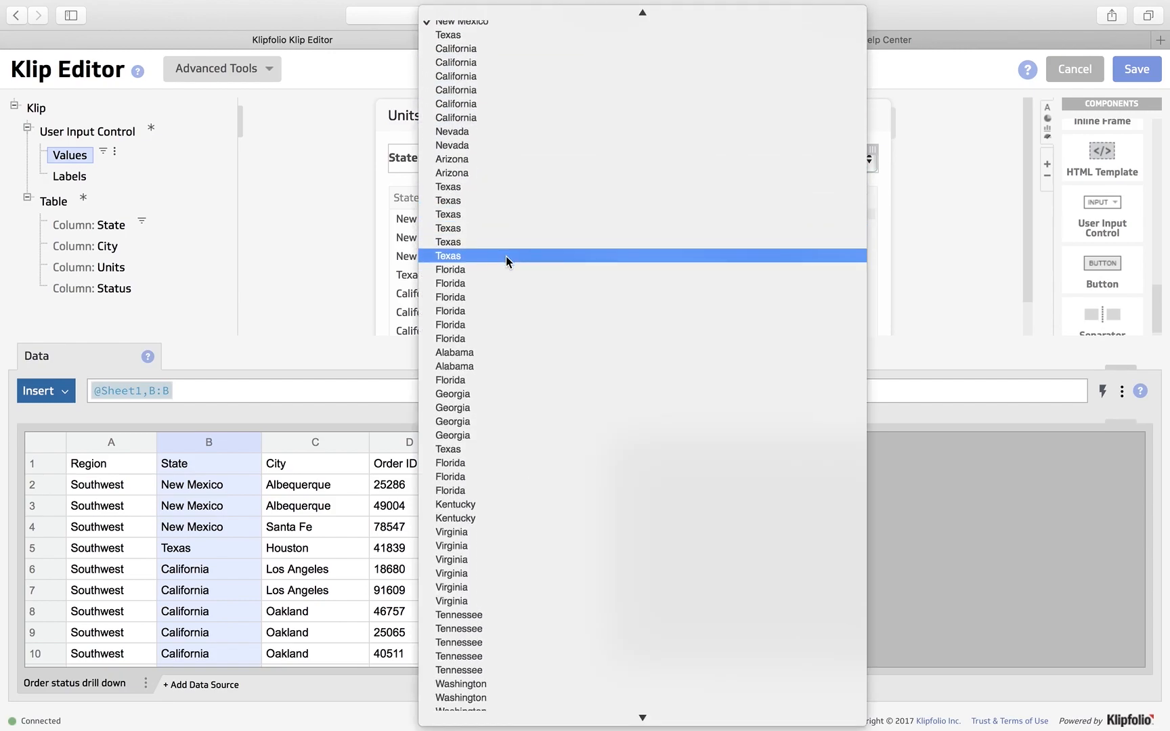
scroll(506, 256, "down", 10)
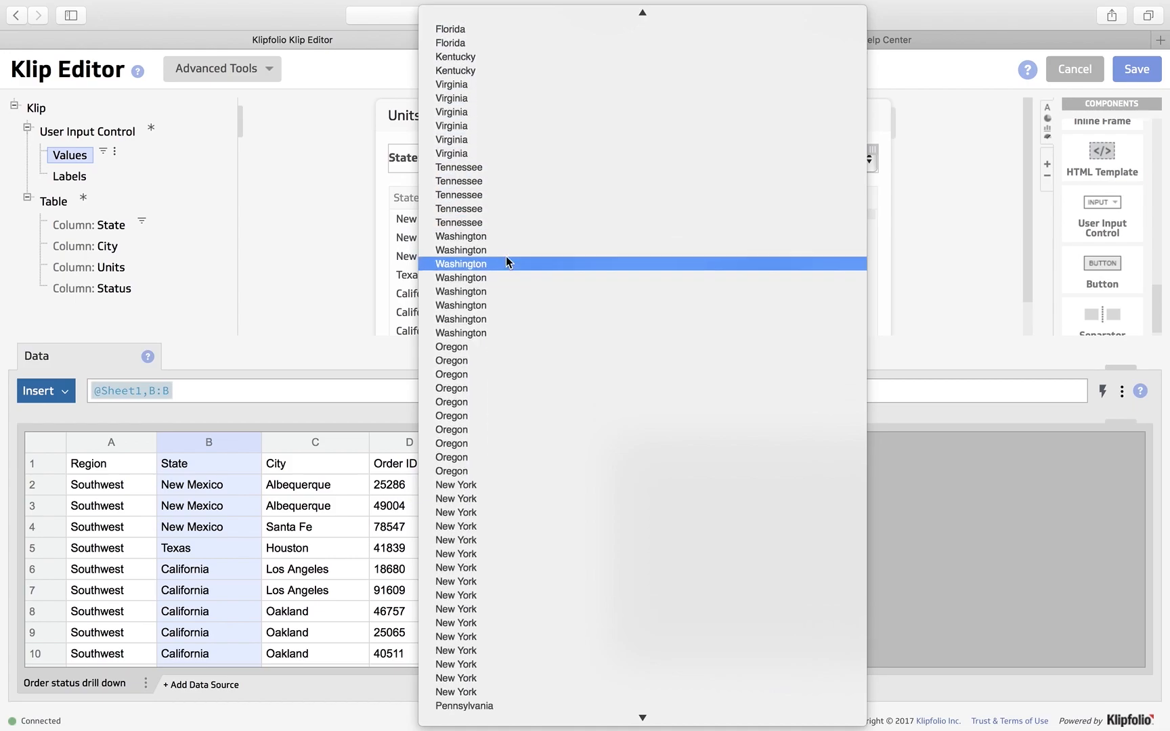
scroll(506, 261, "down", 5)
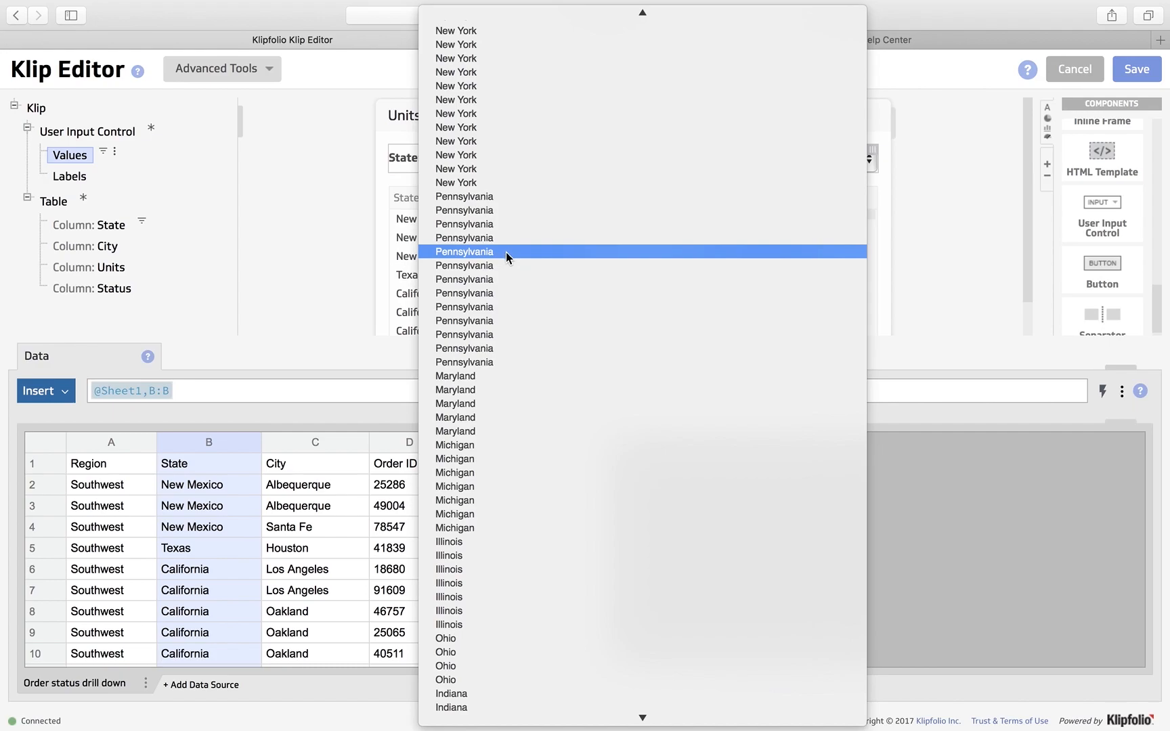
left_click(376, 179)
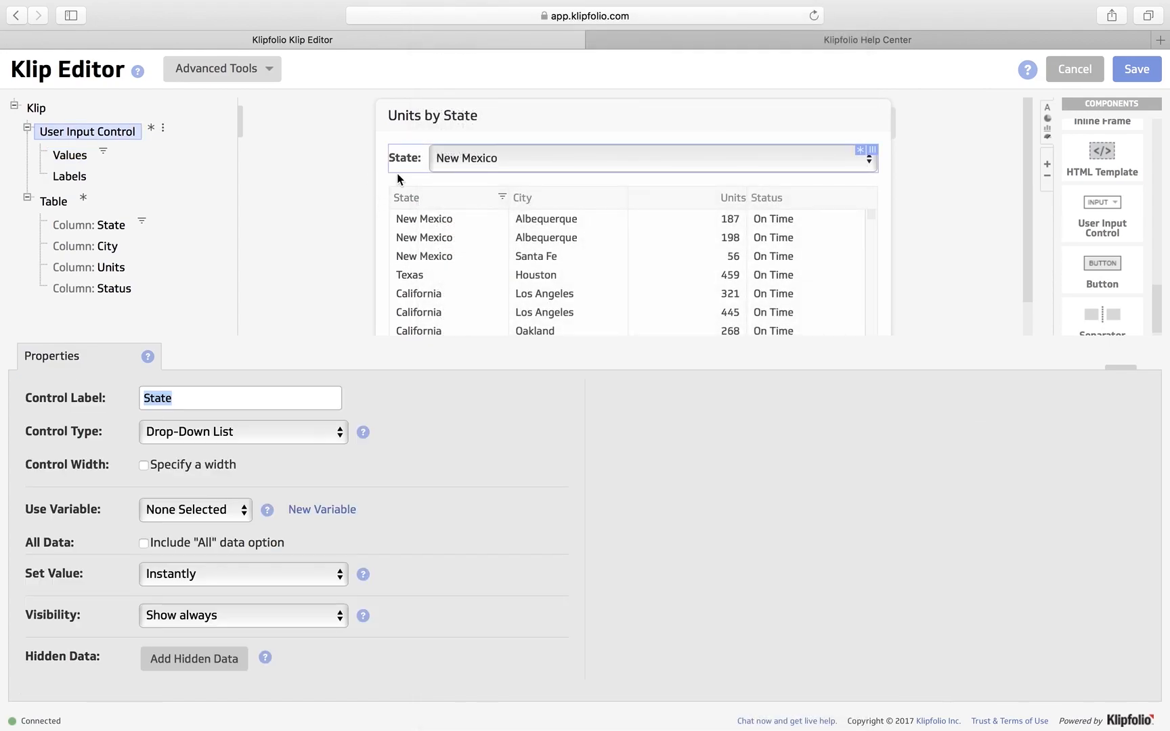
left_click(486, 159)
left_click(497, 163)
Group the user input control's Values so each state is listed once, and check the drop-down list.
left_click(78, 159)
left_click(114, 155)
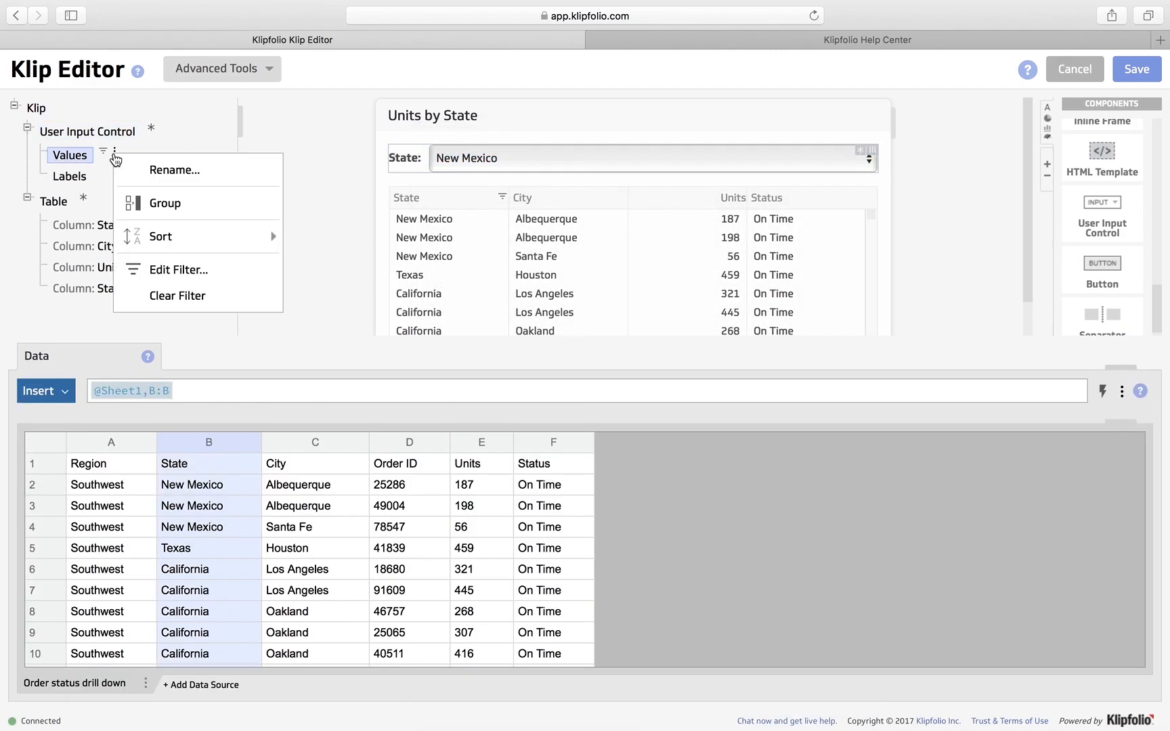
left_click(184, 209)
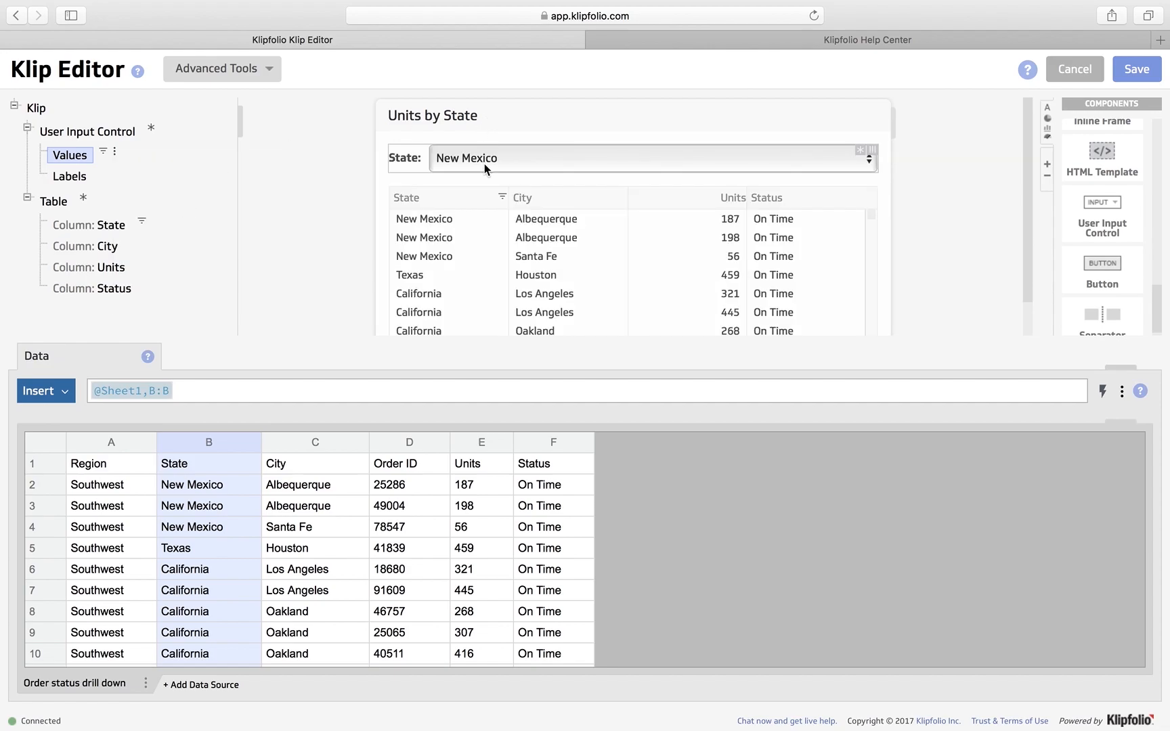
left_click(521, 158)
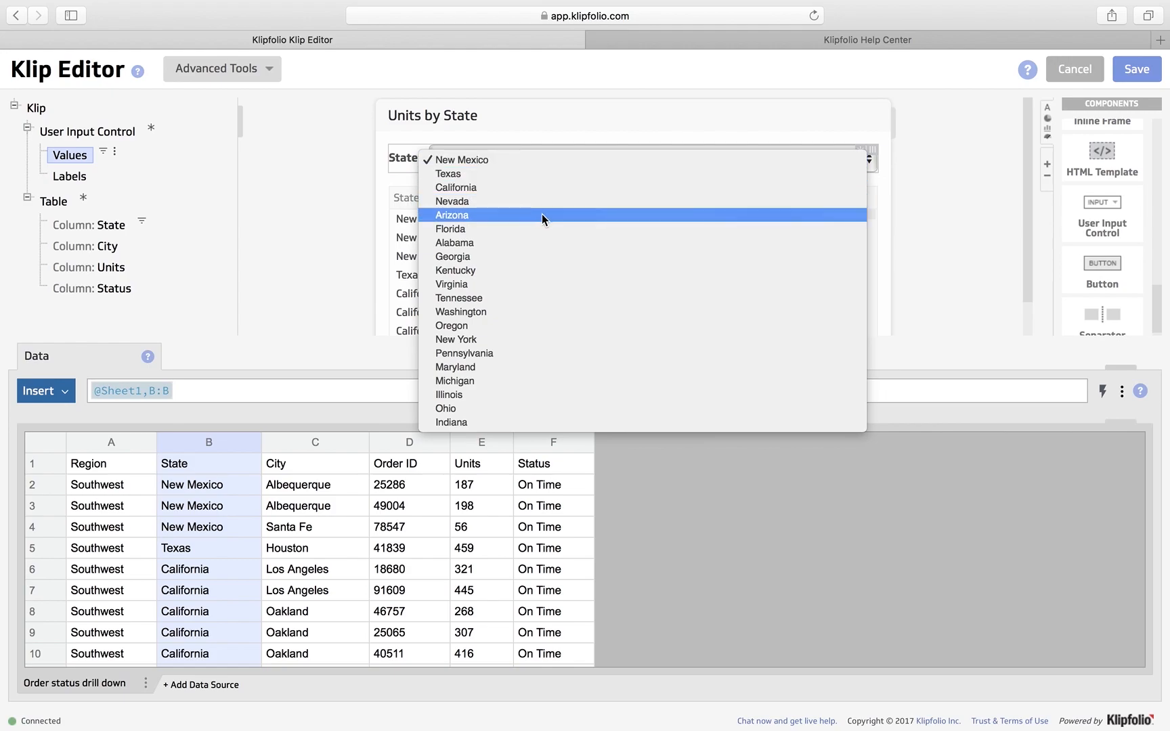
left_click(542, 157)
scroll(482, 217, "down", 3)
scroll(482, 217, "up", 3)
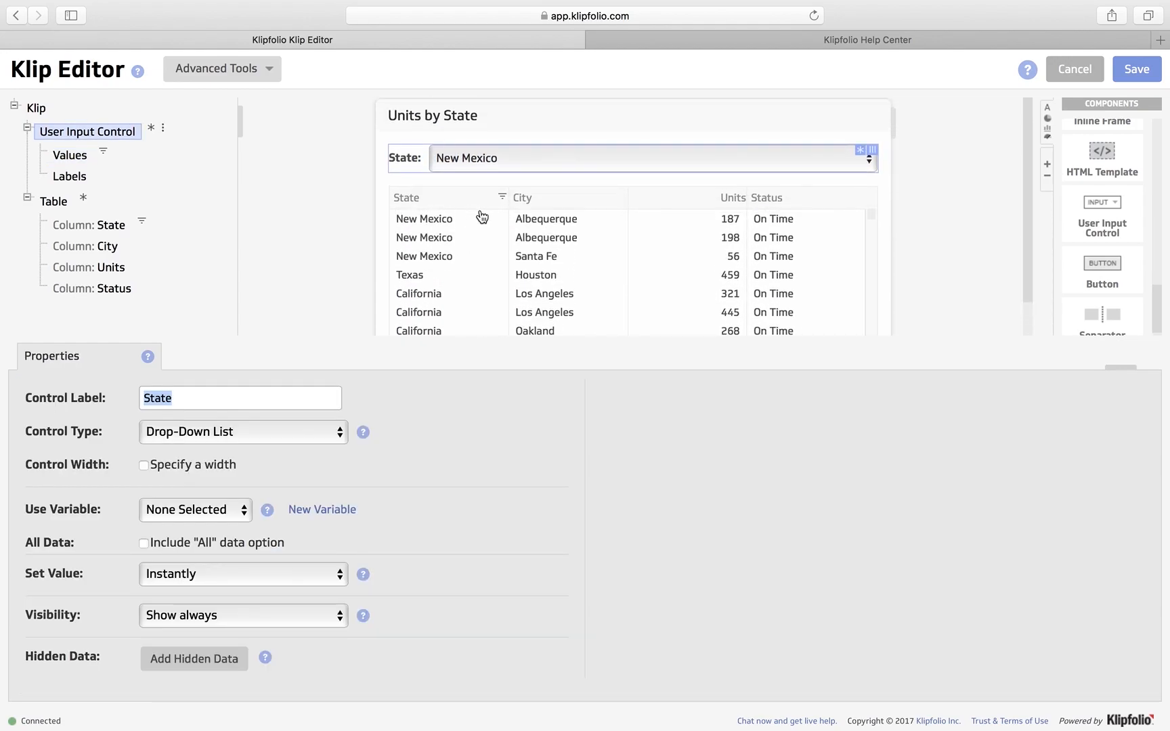
Enlarge the Klip preview area and create a new variable named "state" for the user input control.
left_click_drag(1128, 378, 1100, 494)
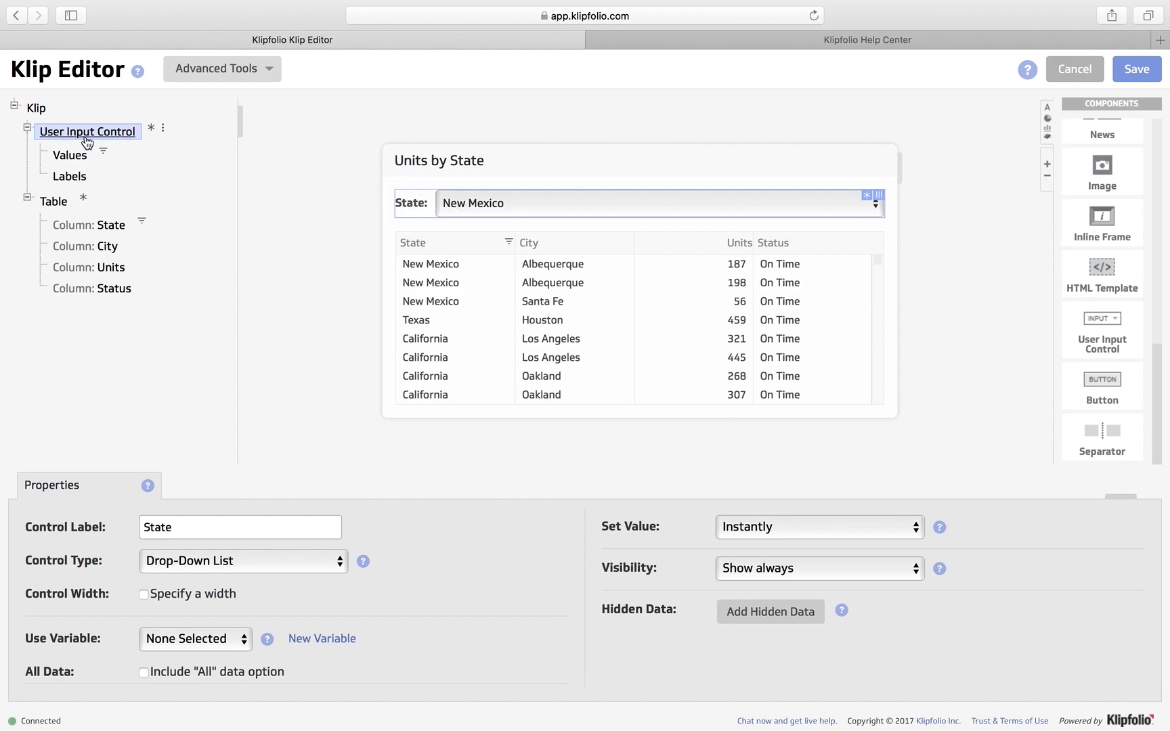
left_click(161, 128)
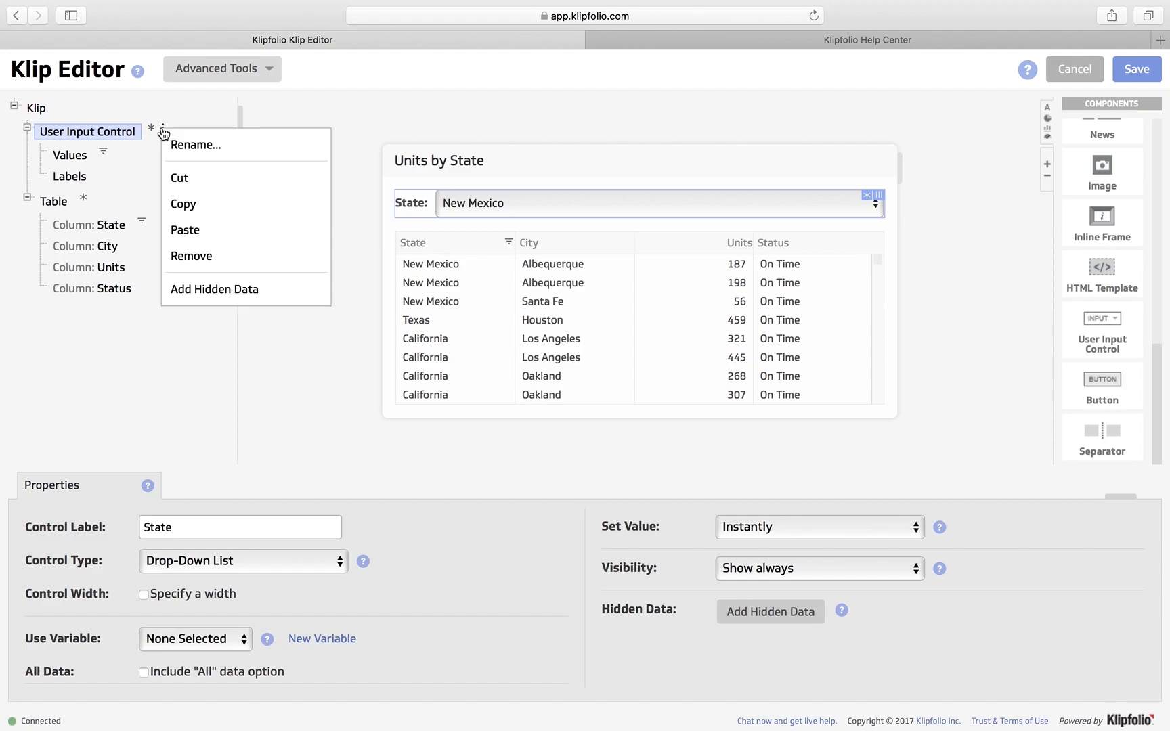
left_click(98, 138)
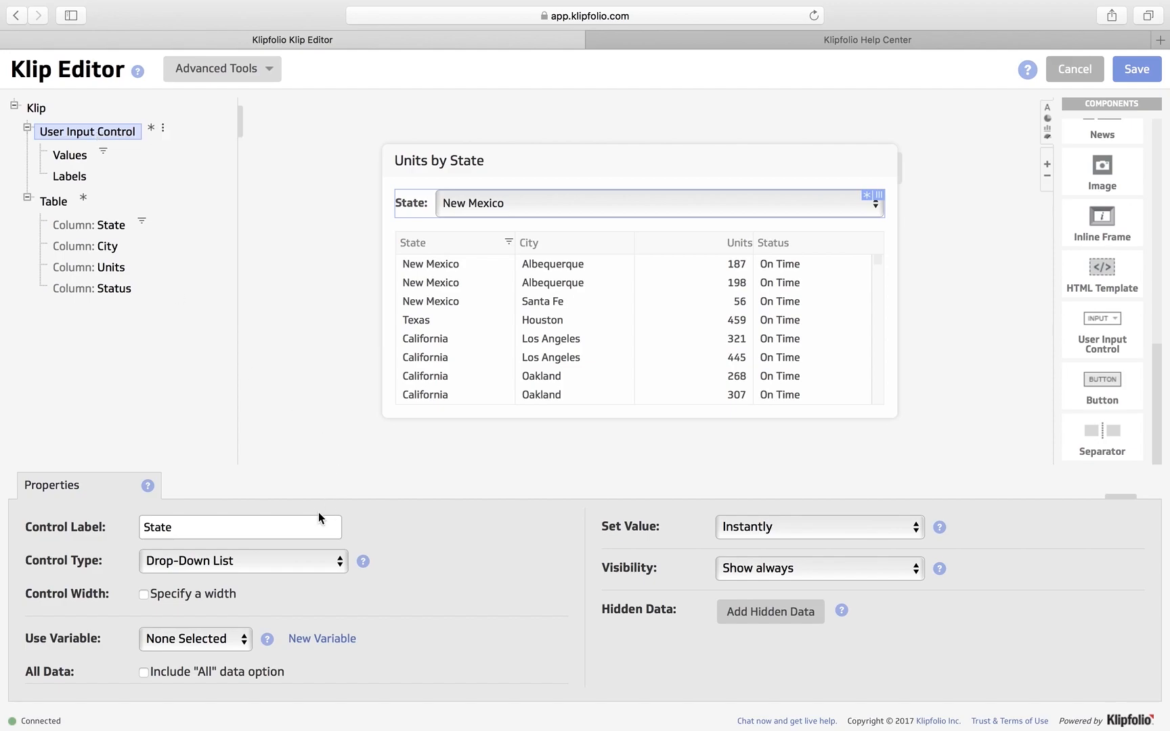
left_click(321, 647)
type("state")
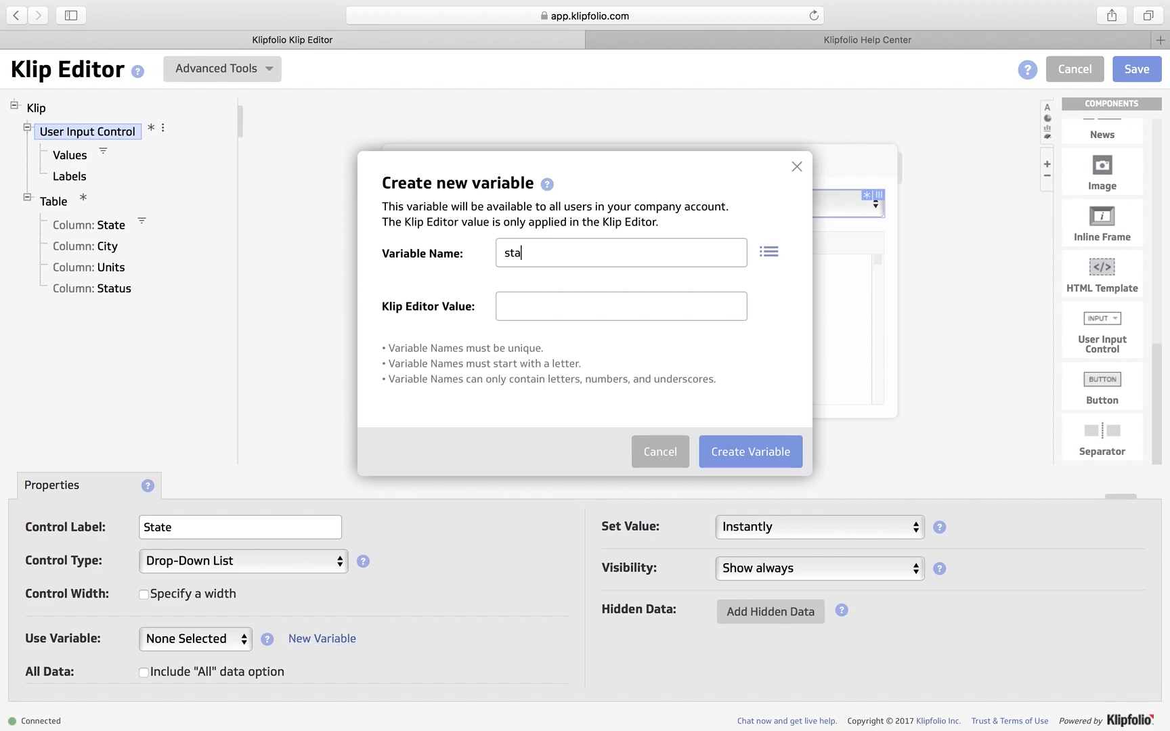
left_click(752, 462)
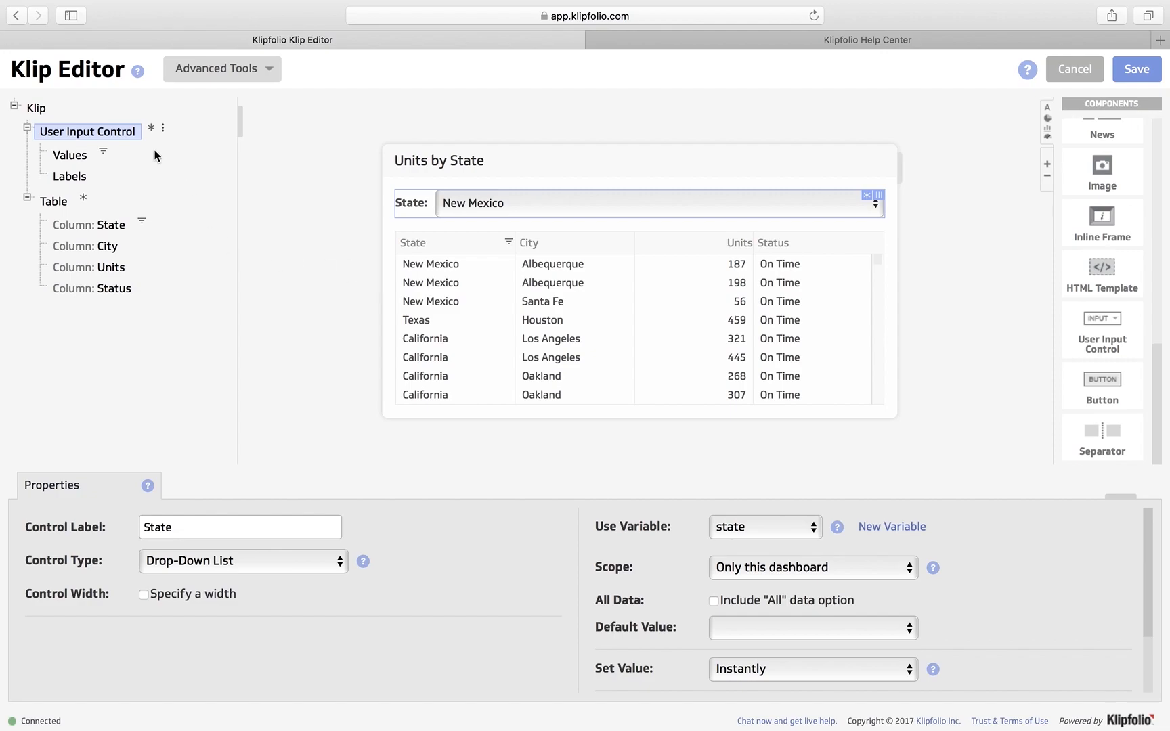
Edit the filter on the table's State column to use a condition where State matches the "state" variable.
left_click(76, 227)
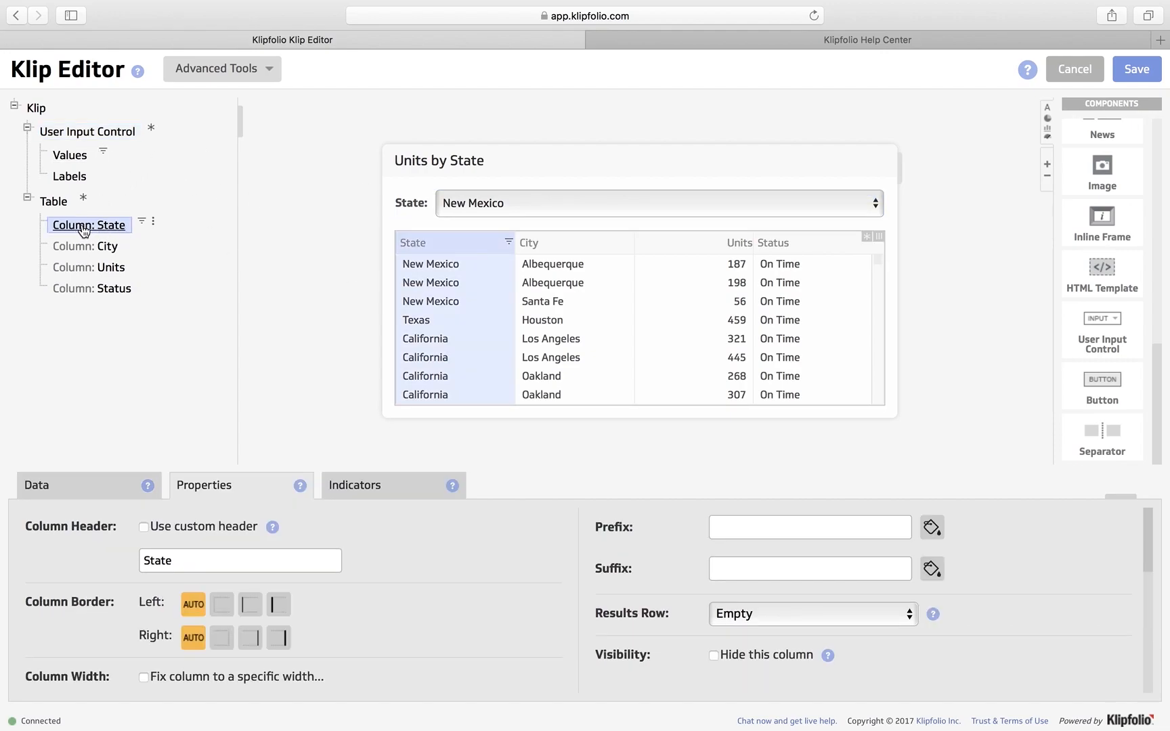
left_click(153, 225)
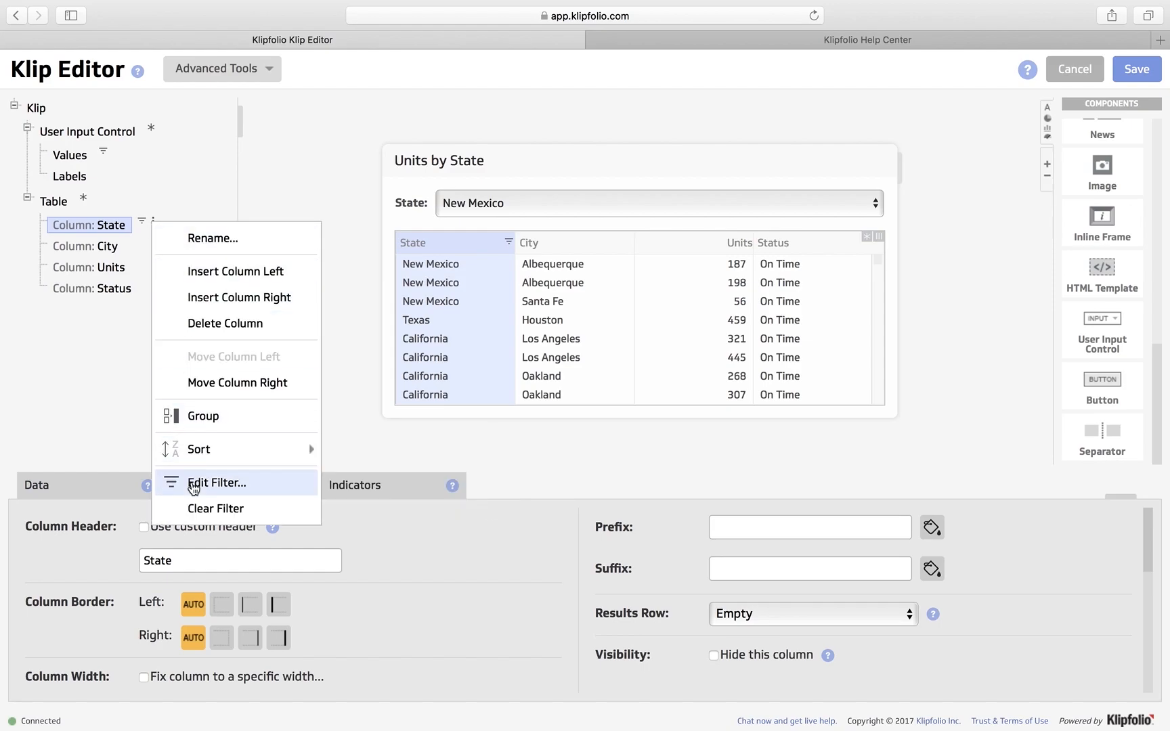
left_click(234, 483)
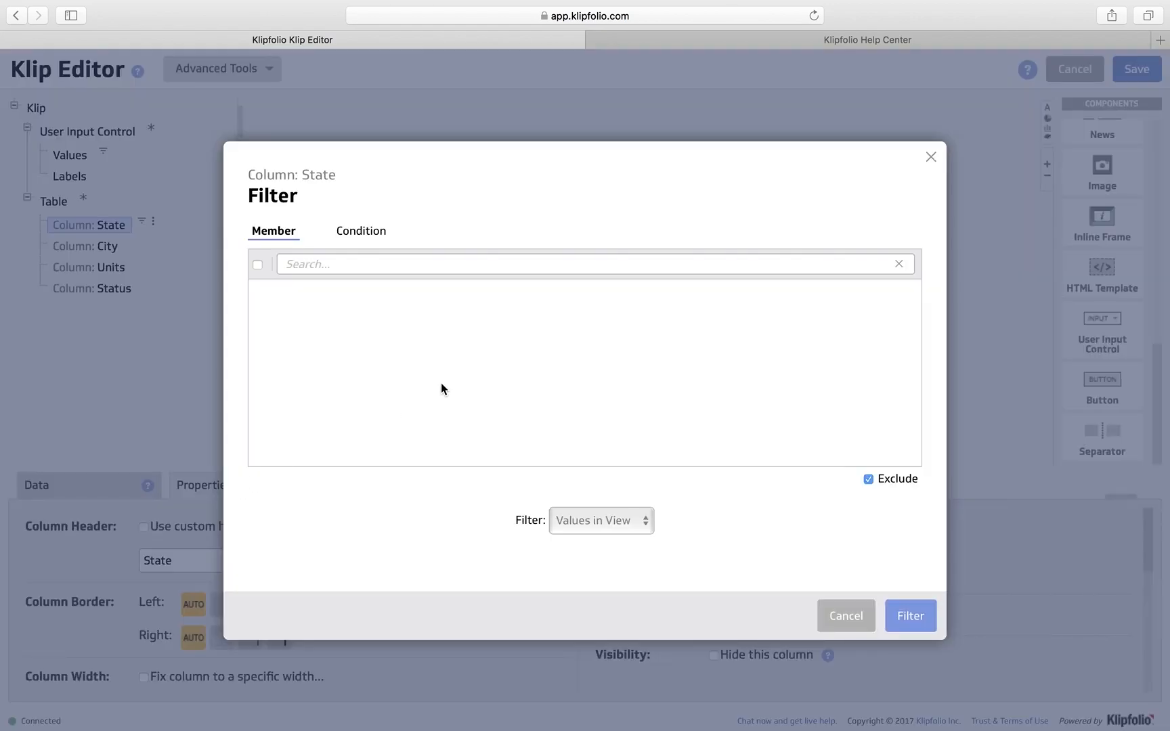
left_click(369, 234)
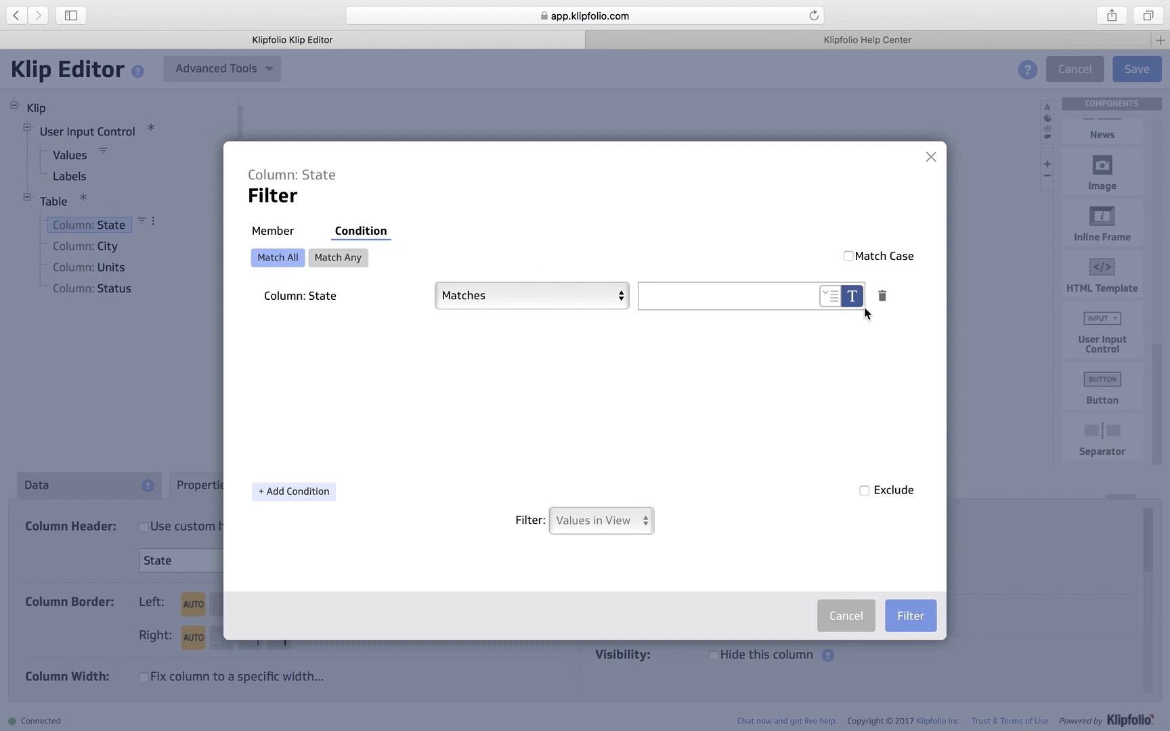
left_click(827, 298)
left_click(810, 297)
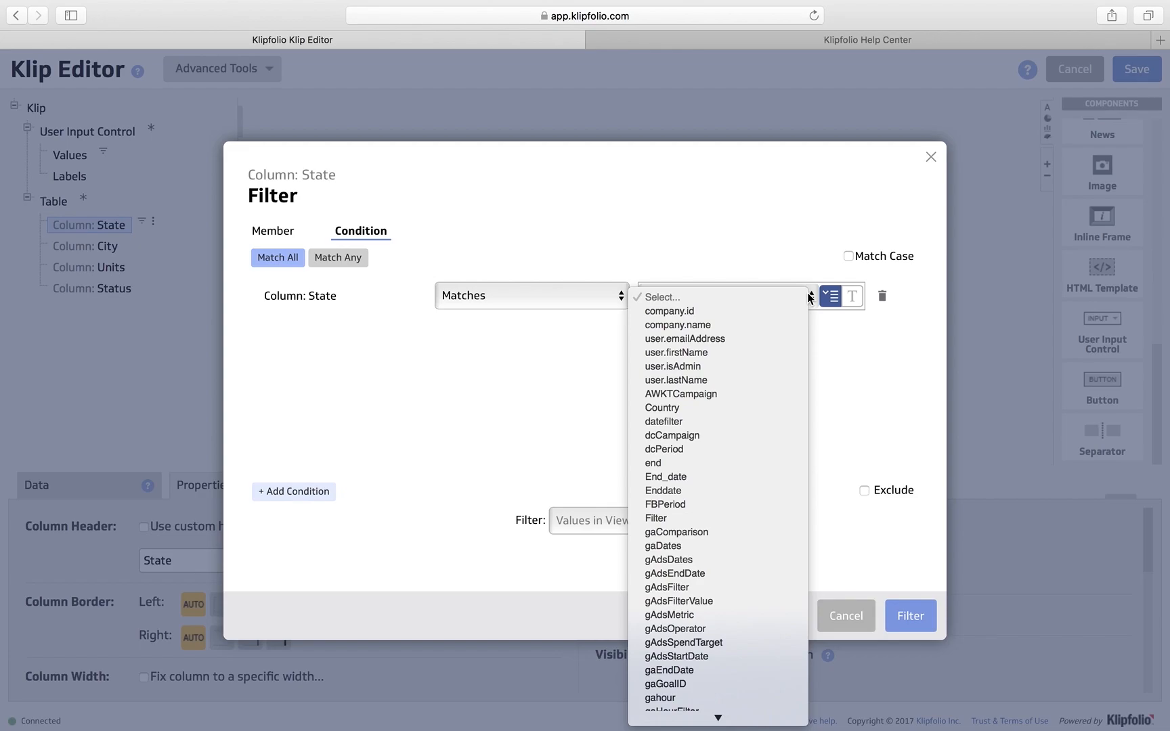
key("s")
scroll(689, 621, "down", 2)
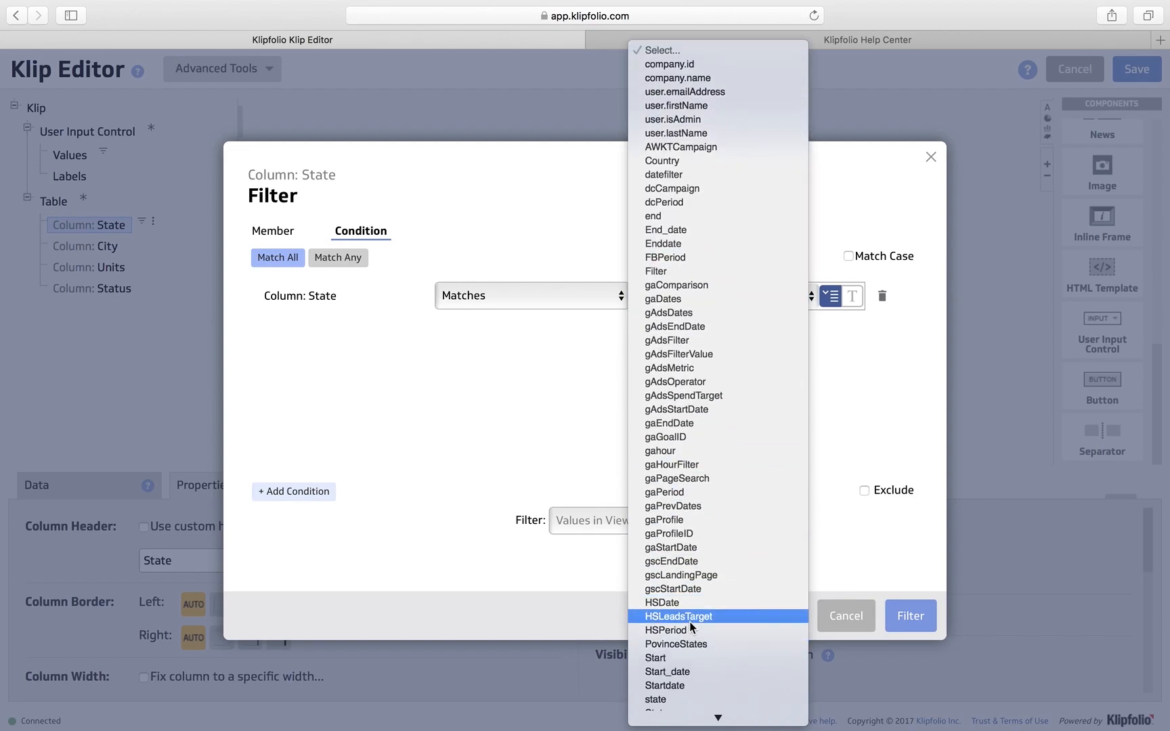
scroll(687, 673, "down", 1)
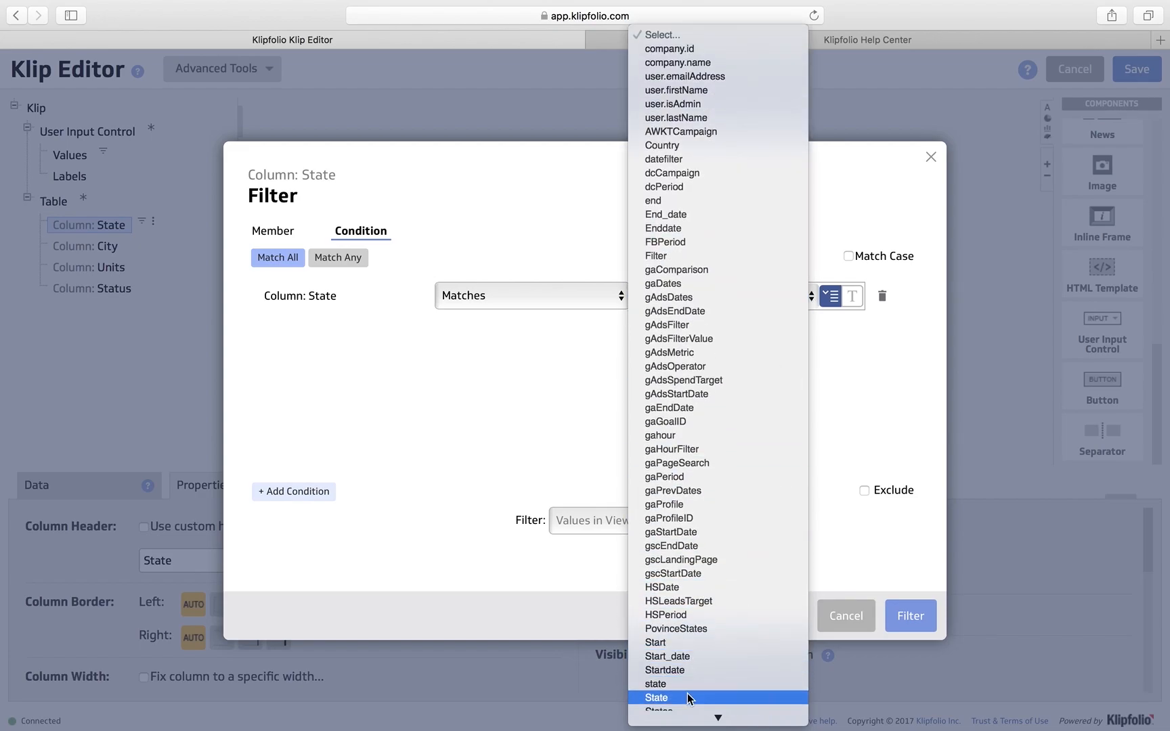
left_click(689, 684)
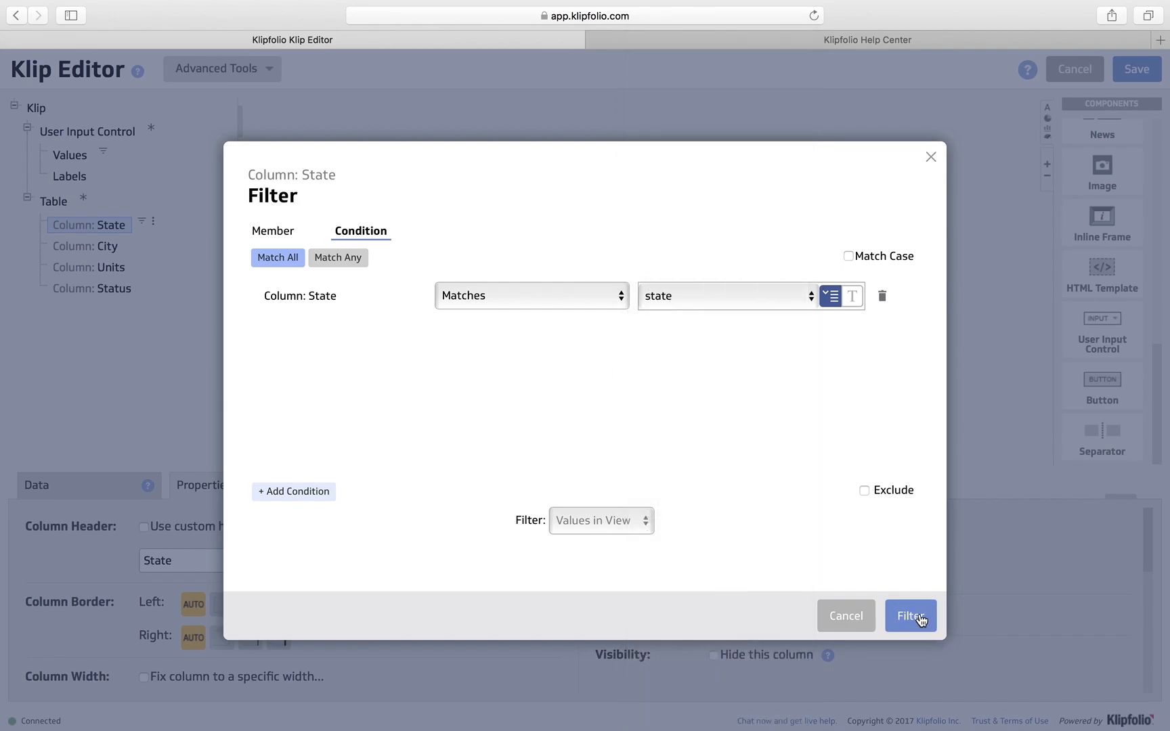
left_click(921, 619)
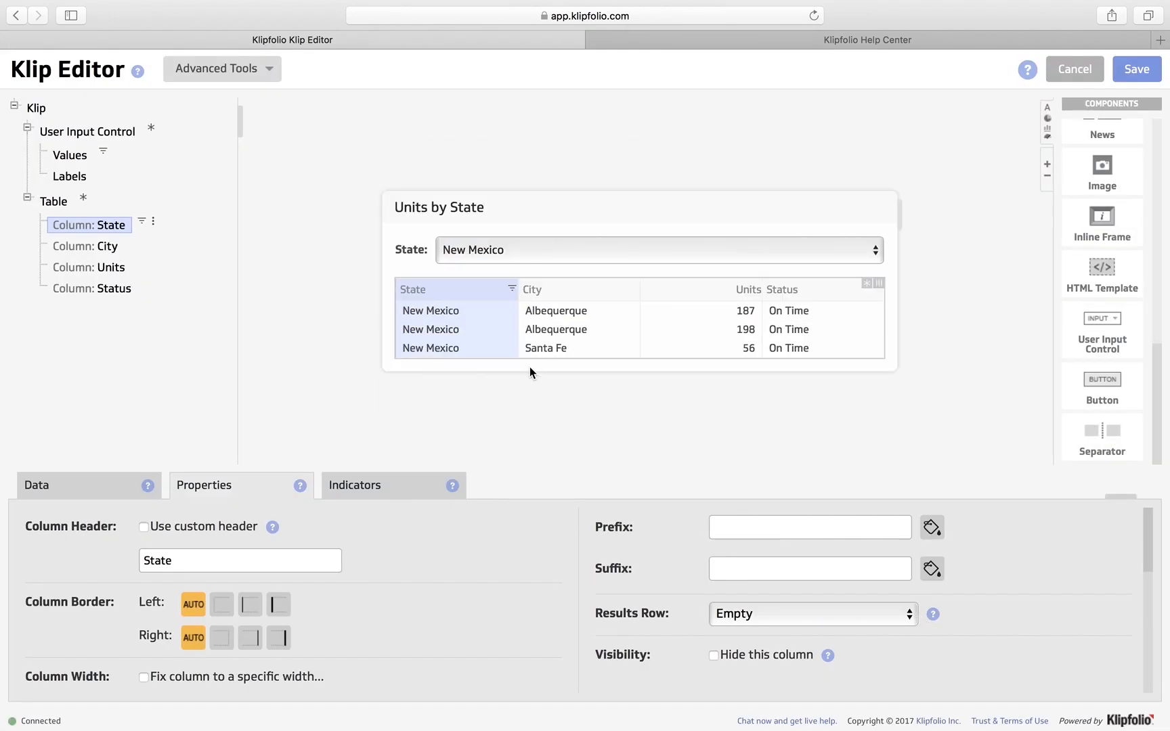
Test the State drop-down in the Klip preview by choosing Nevada and then Georgia.
left_click(511, 251)
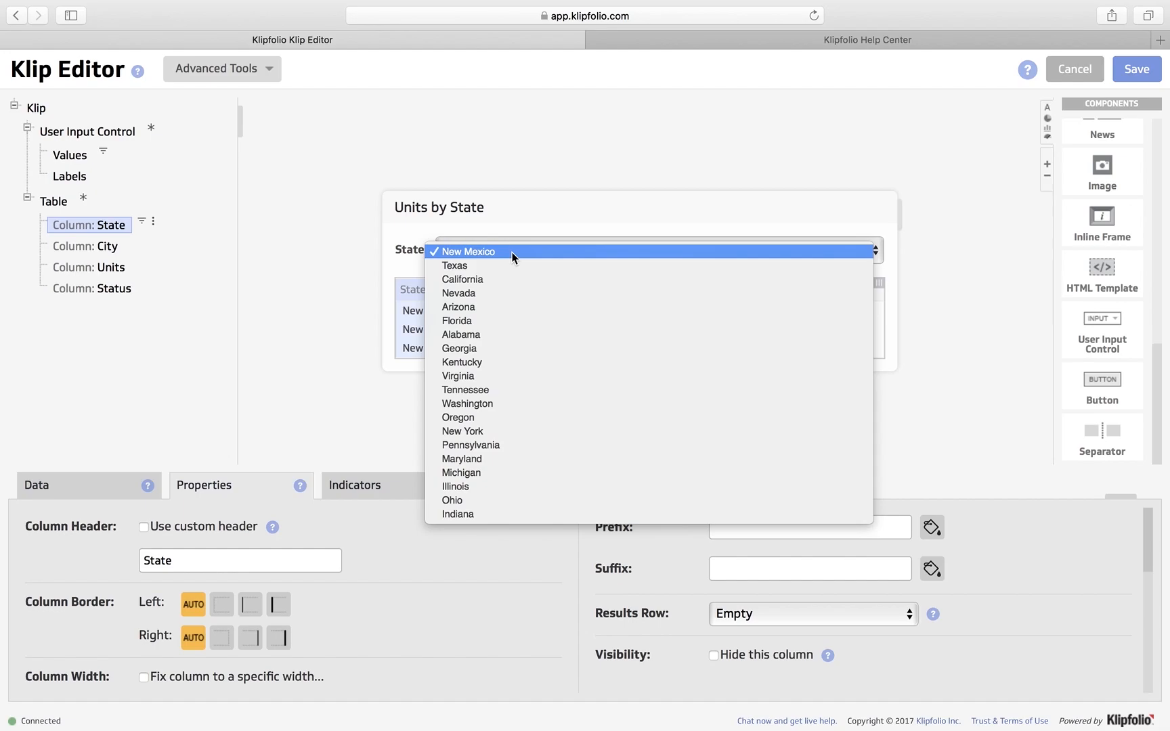
left_click(508, 291)
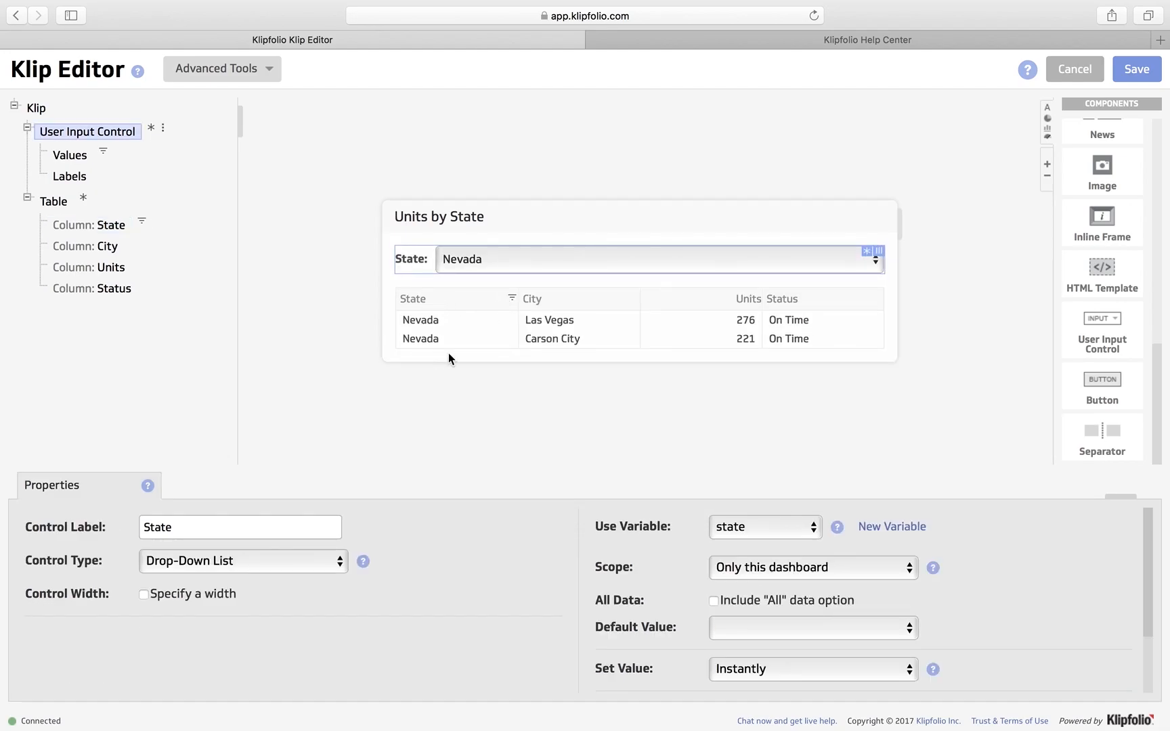
left_click(611, 264)
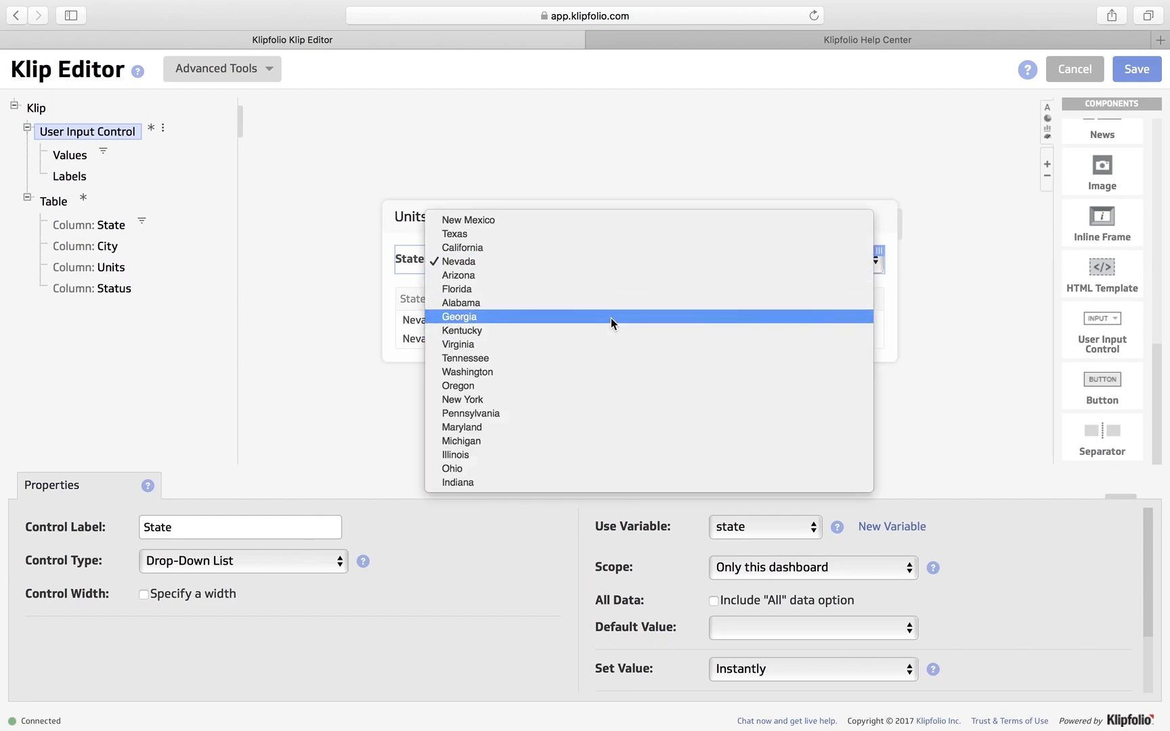
left_click(610, 317)
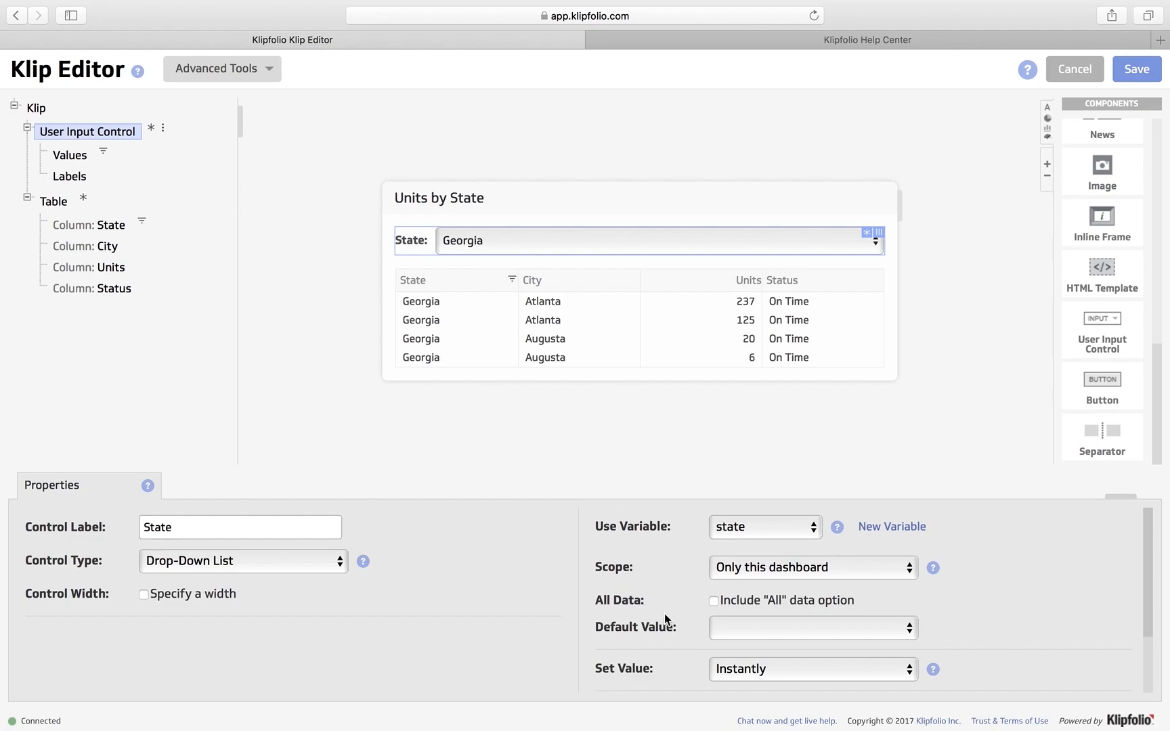
Include the "All" data option in the user input control and select All in the State drop-down to check the table's rows.
left_click(714, 601)
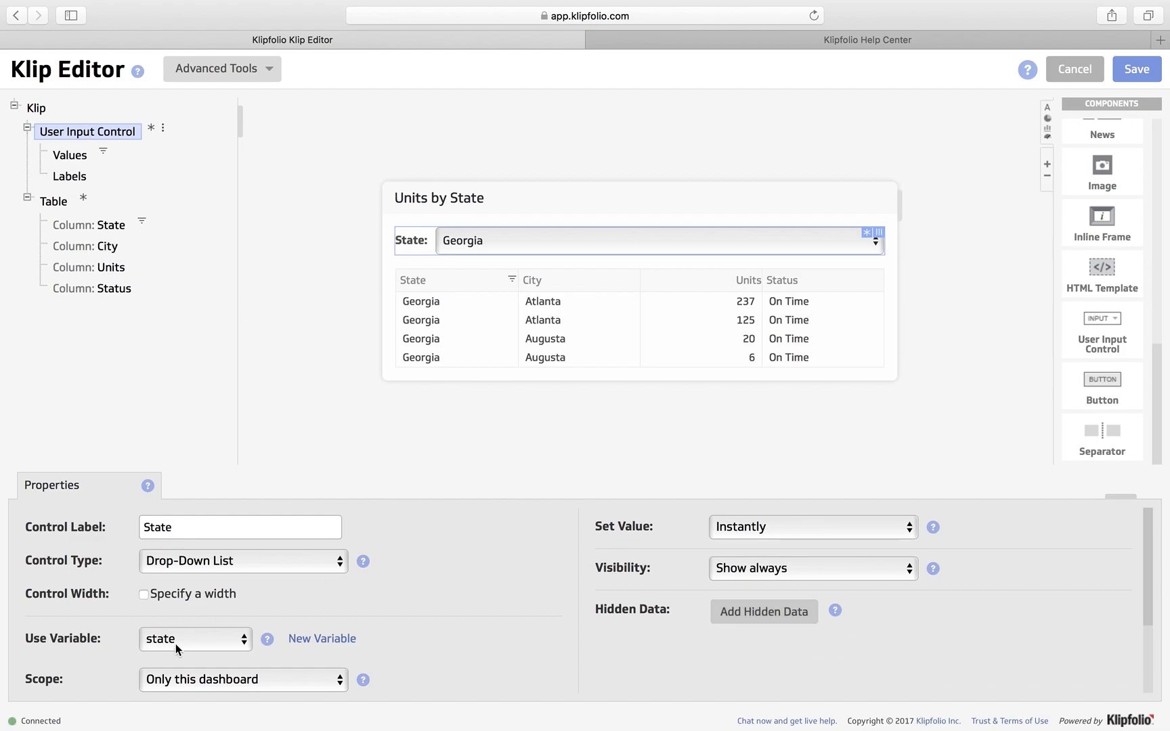
scroll(176, 645, "down", 3)
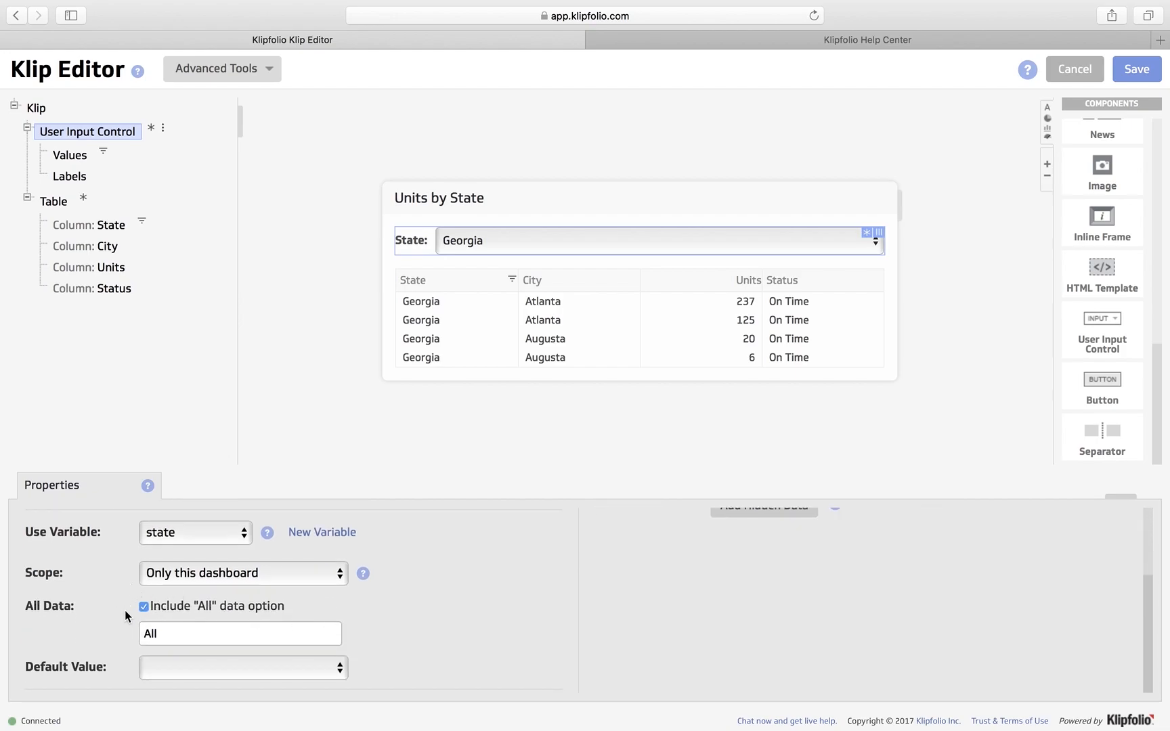
left_click(528, 246)
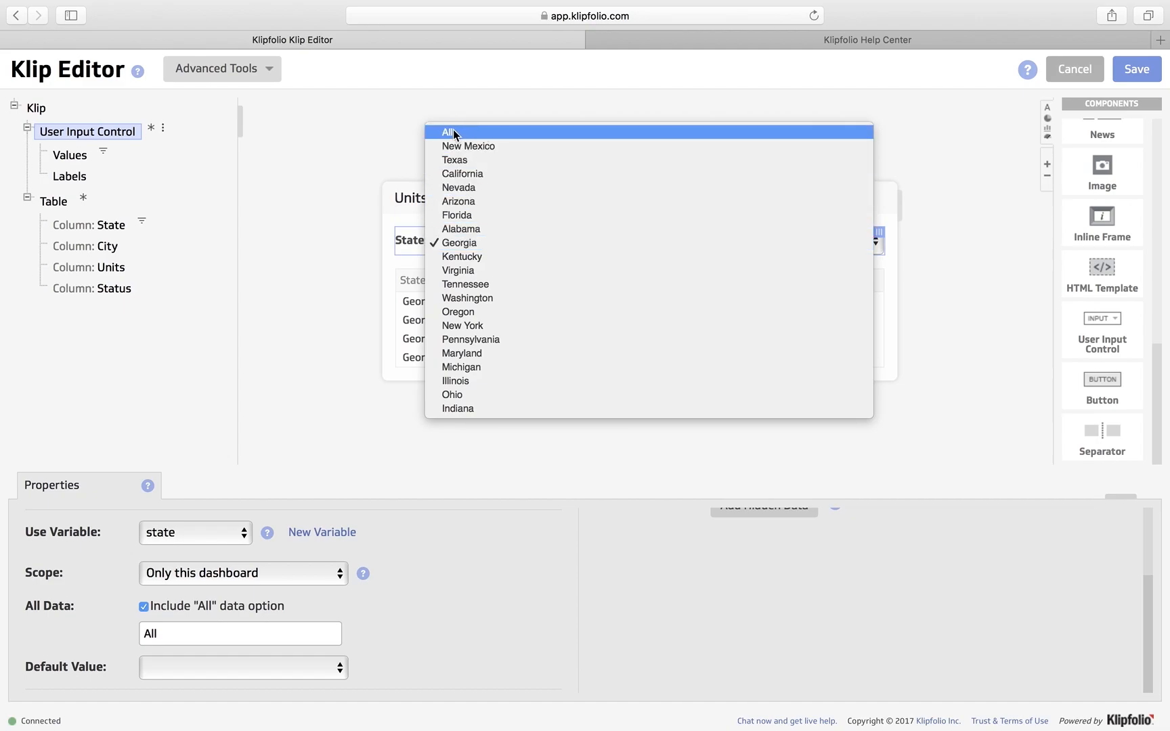
left_click(500, 134)
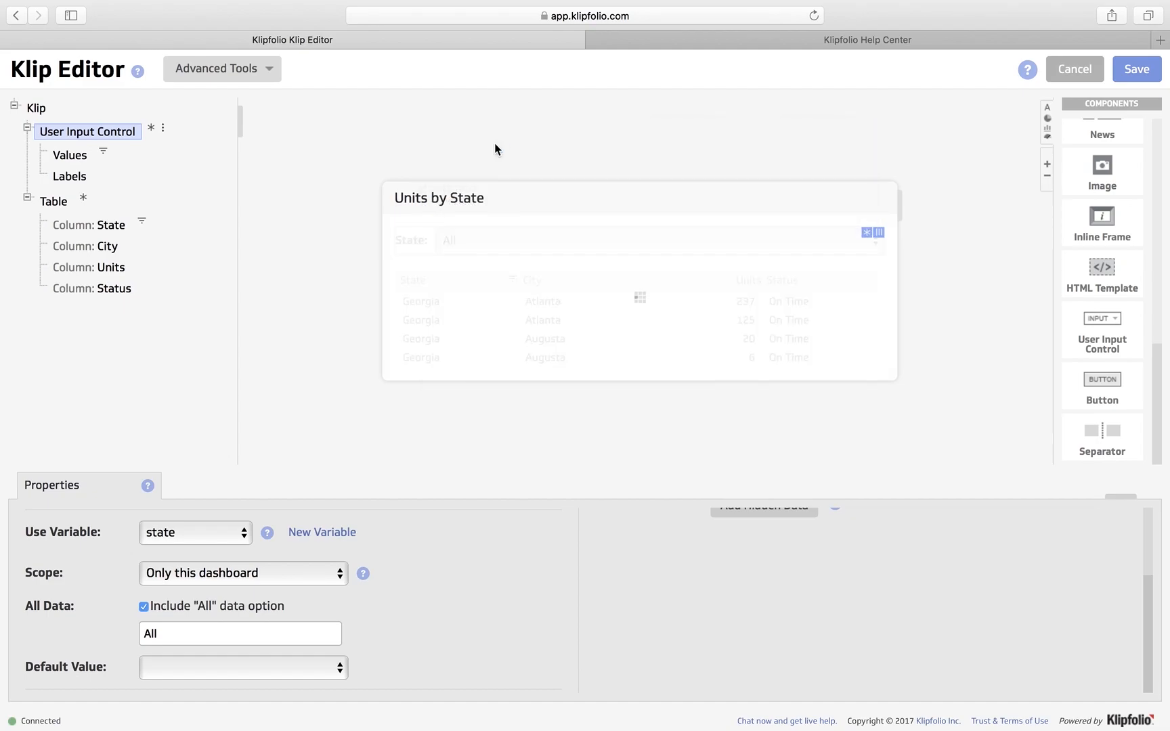
scroll(458, 355, "down", 5)
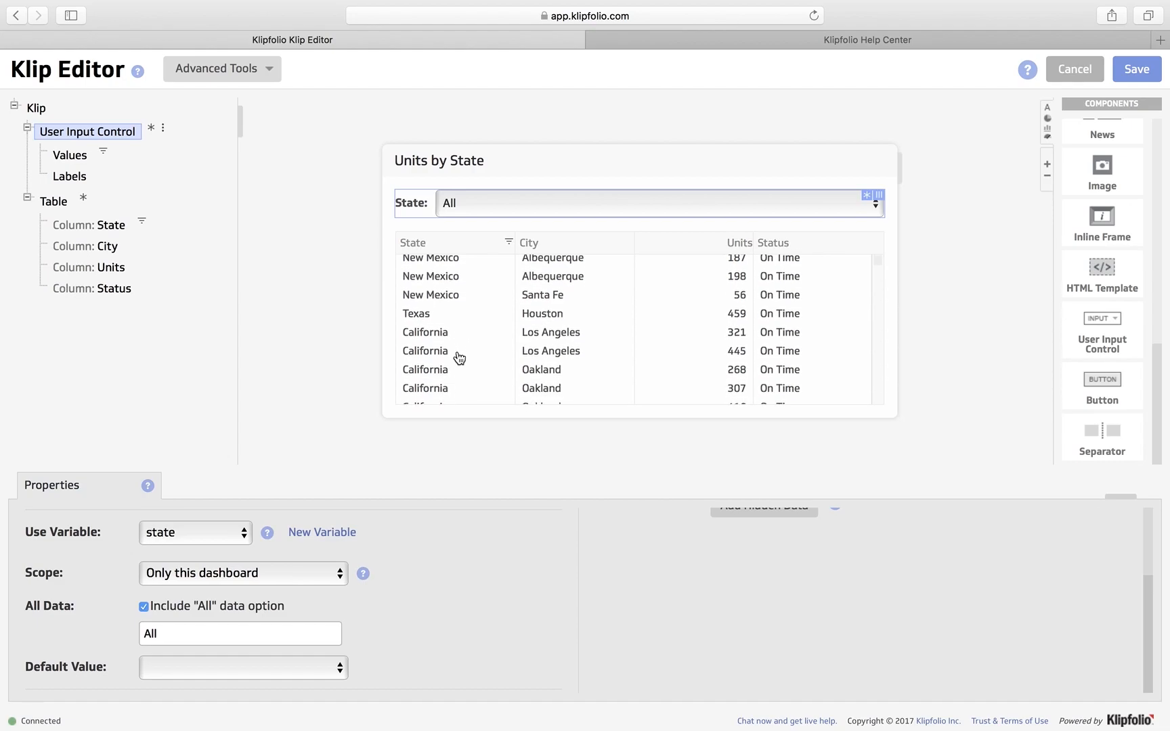
scroll(458, 356, "down", 10)
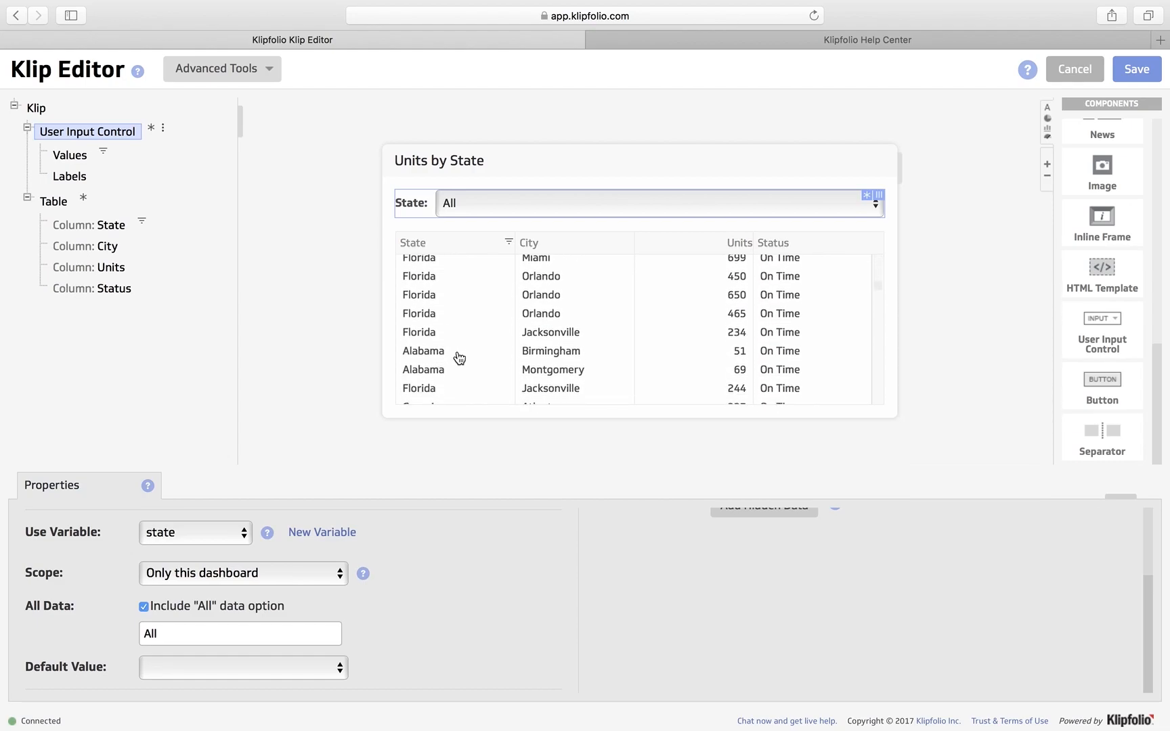
scroll(458, 354, "down", 10)
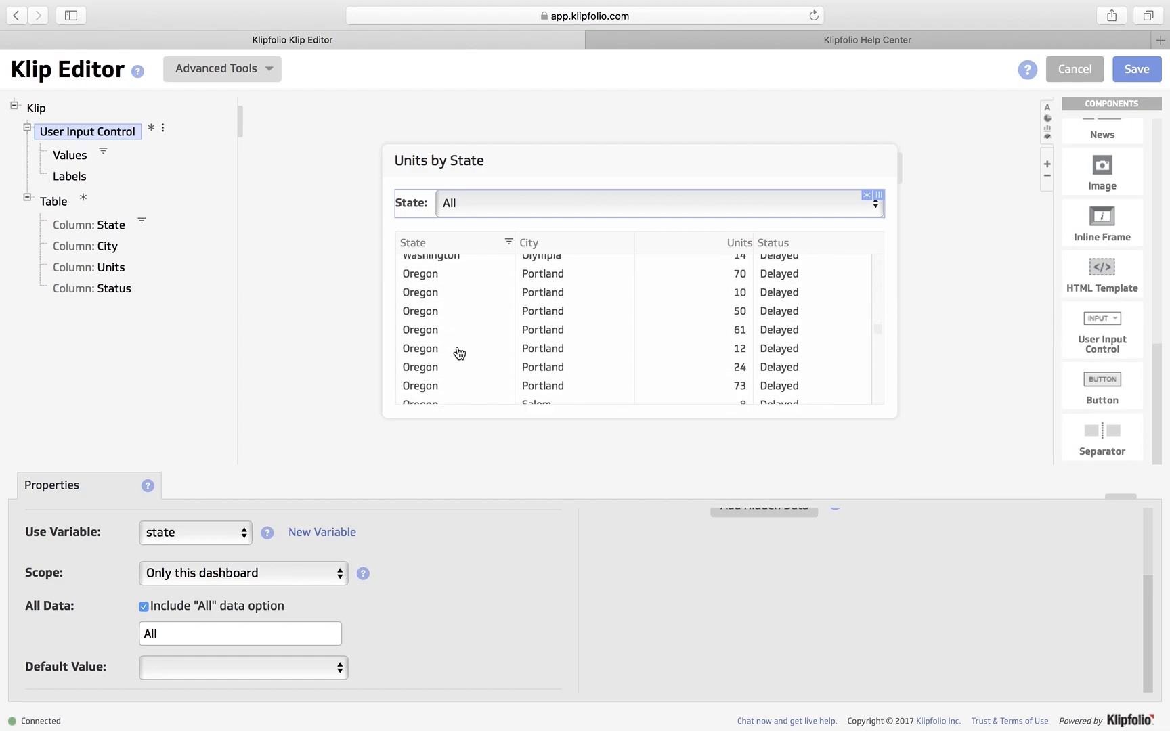
scroll(458, 352, "up", 10)
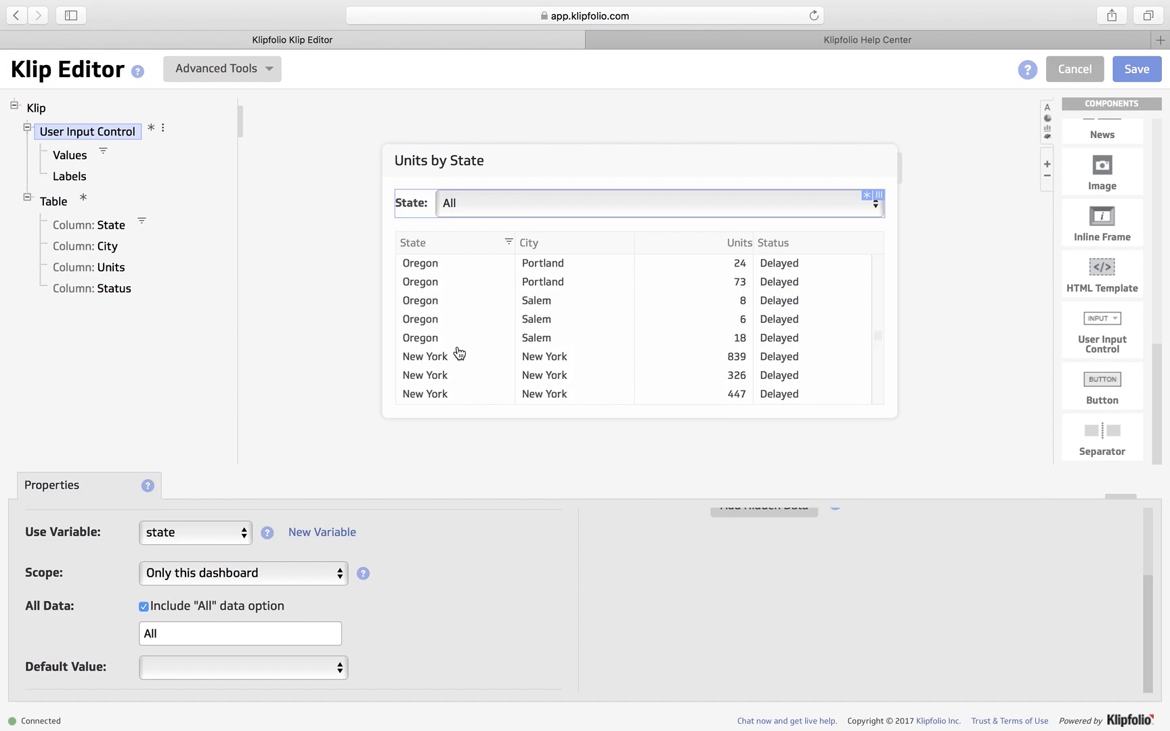
scroll(458, 352, "up", 10)
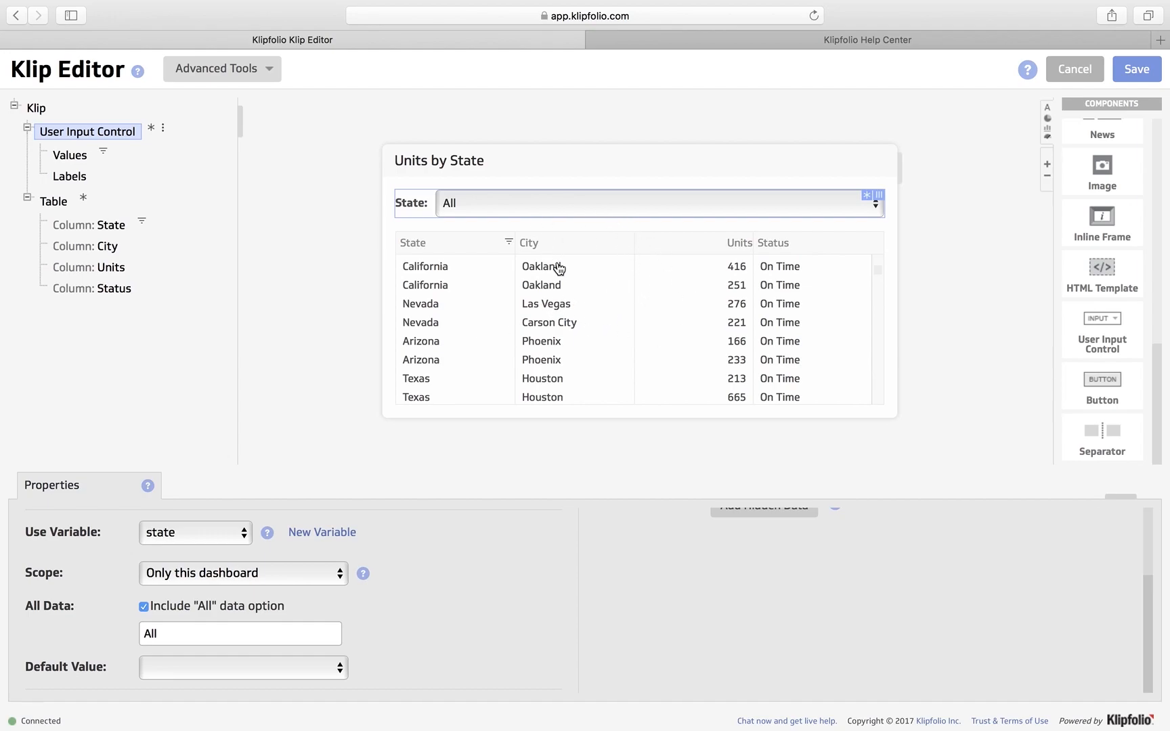
Save the Klip as "Units by State" without sharing it and view it on the dashboard.
left_click(1143, 74)
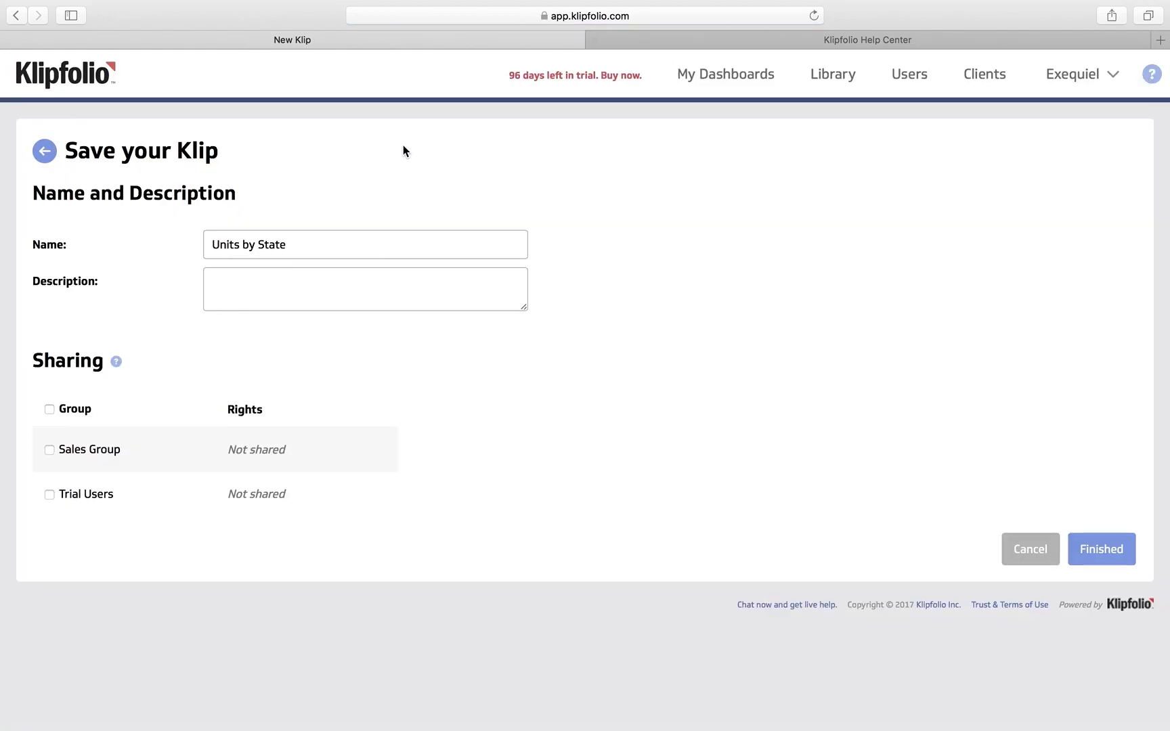
left_click(1125, 550)
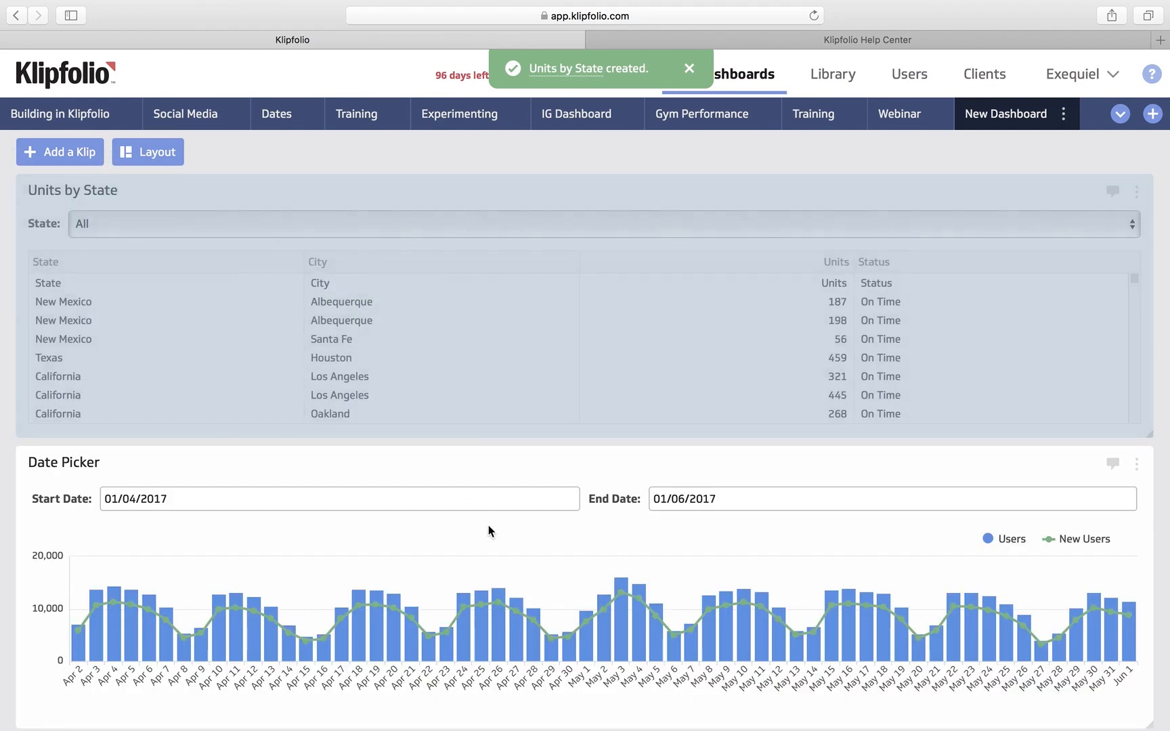
scroll(481, 514, "down", 2)
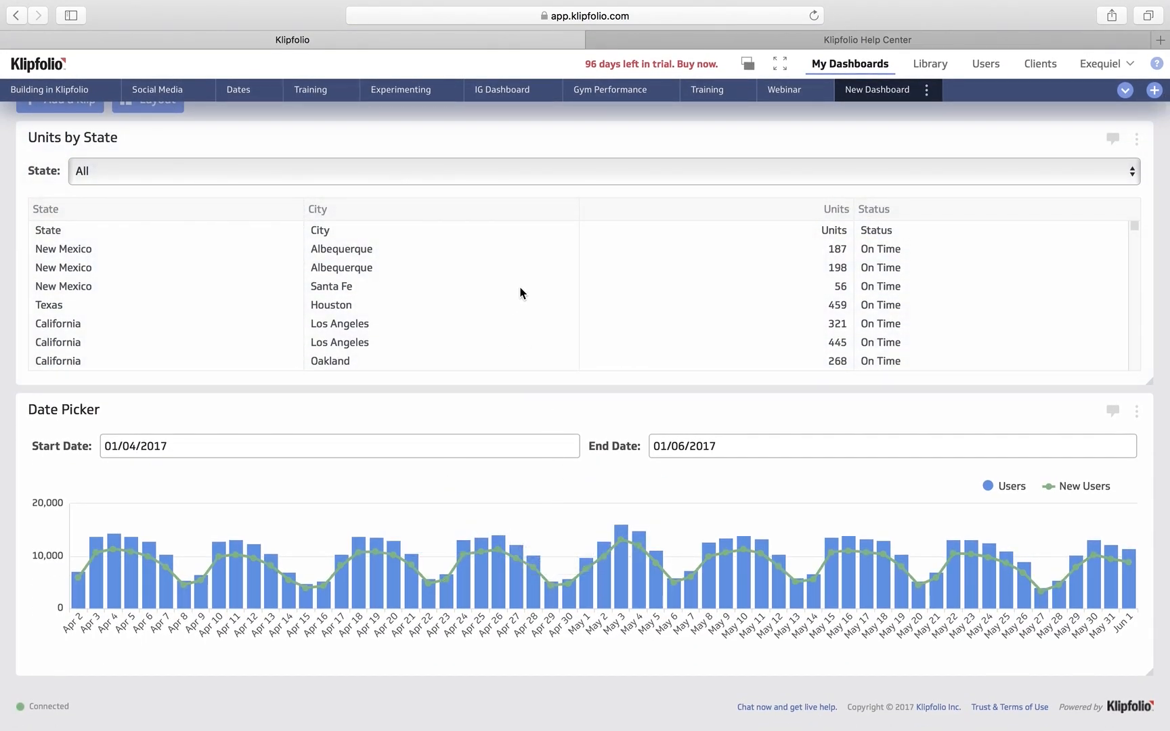
scroll(483, 208, "up", 2)
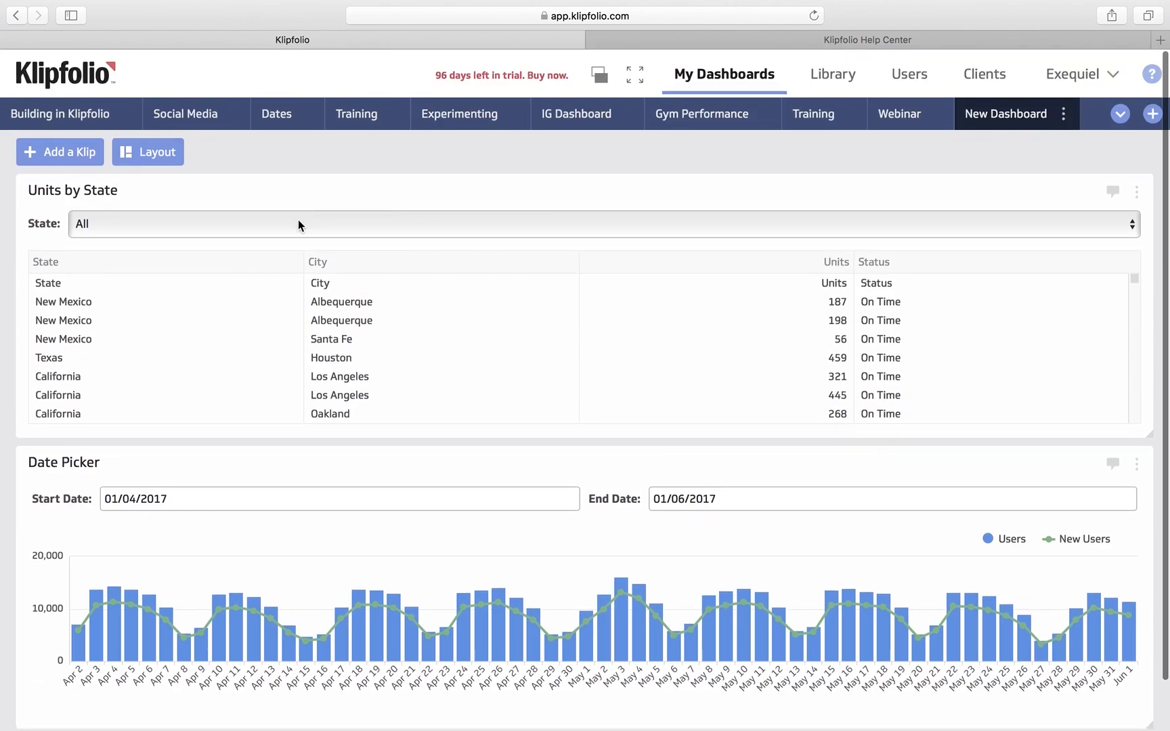
Test the State drop-down of the Units by State Klip on the dashboard with several states, including Alabama and Tennessee.
left_click(485, 222)
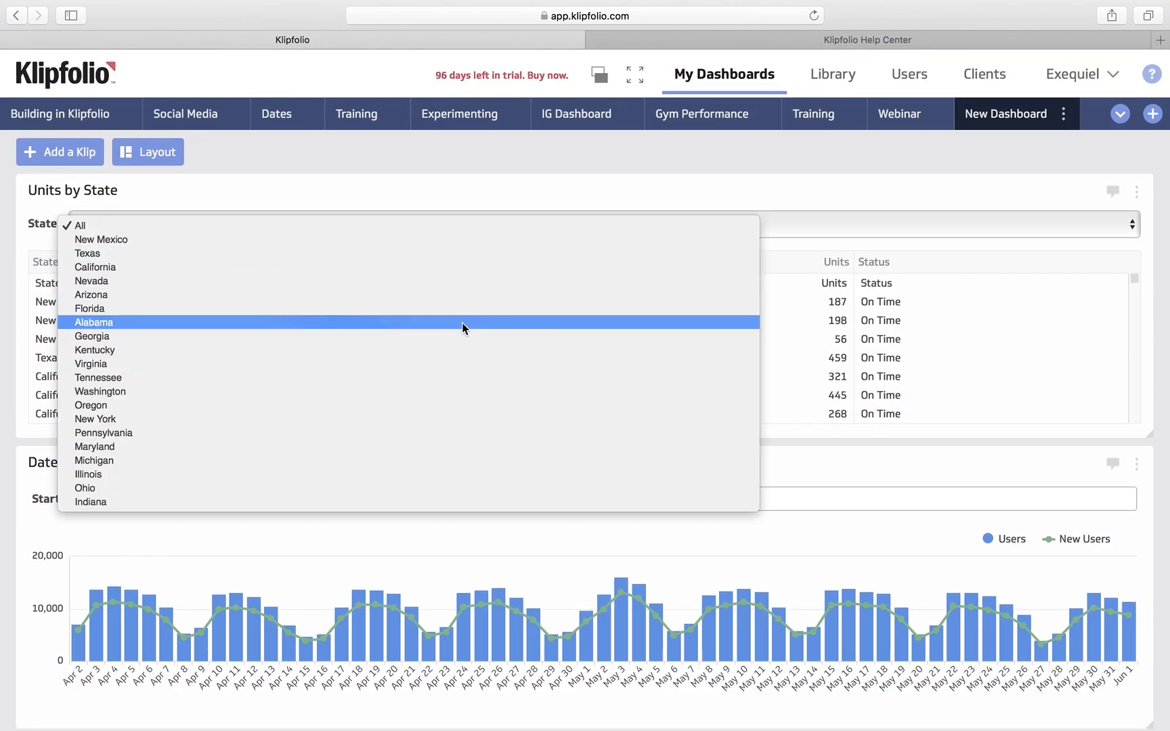
left_click(462, 323)
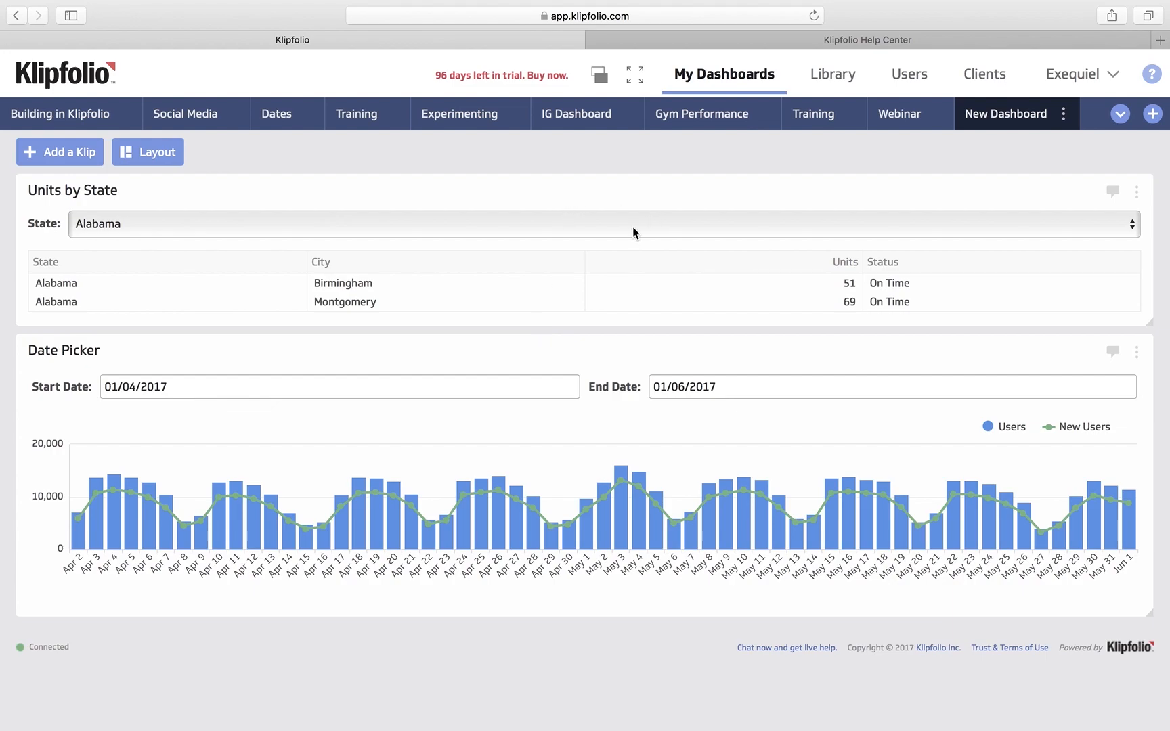
left_click(538, 224)
left_click(497, 257)
left_click(187, 224)
left_click(188, 253)
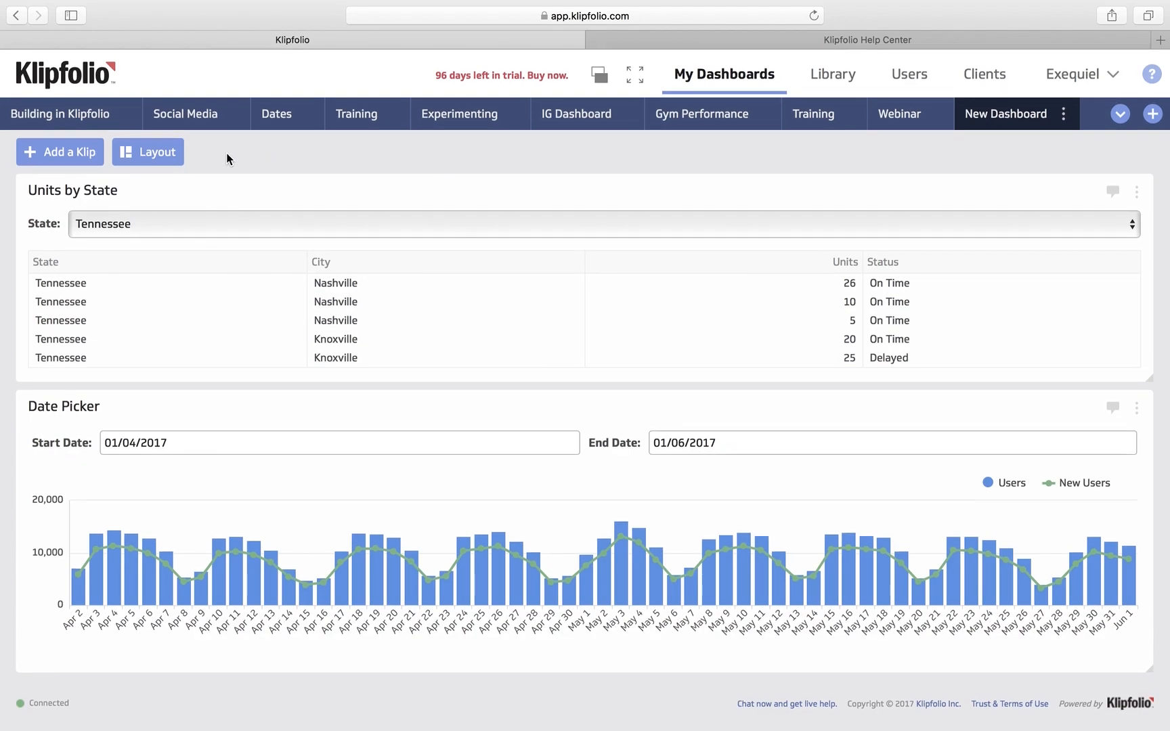
Start building another custom Klip for the dashboard and choose its starting component type.
left_click(70, 152)
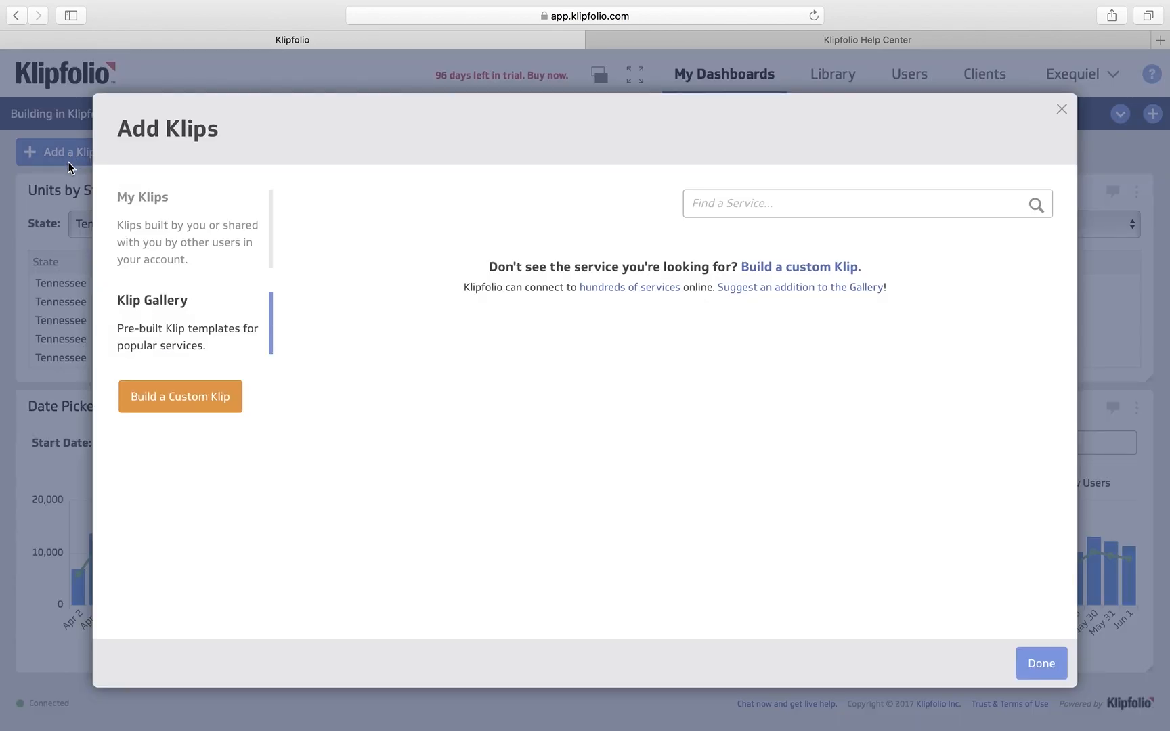
left_click(192, 404)
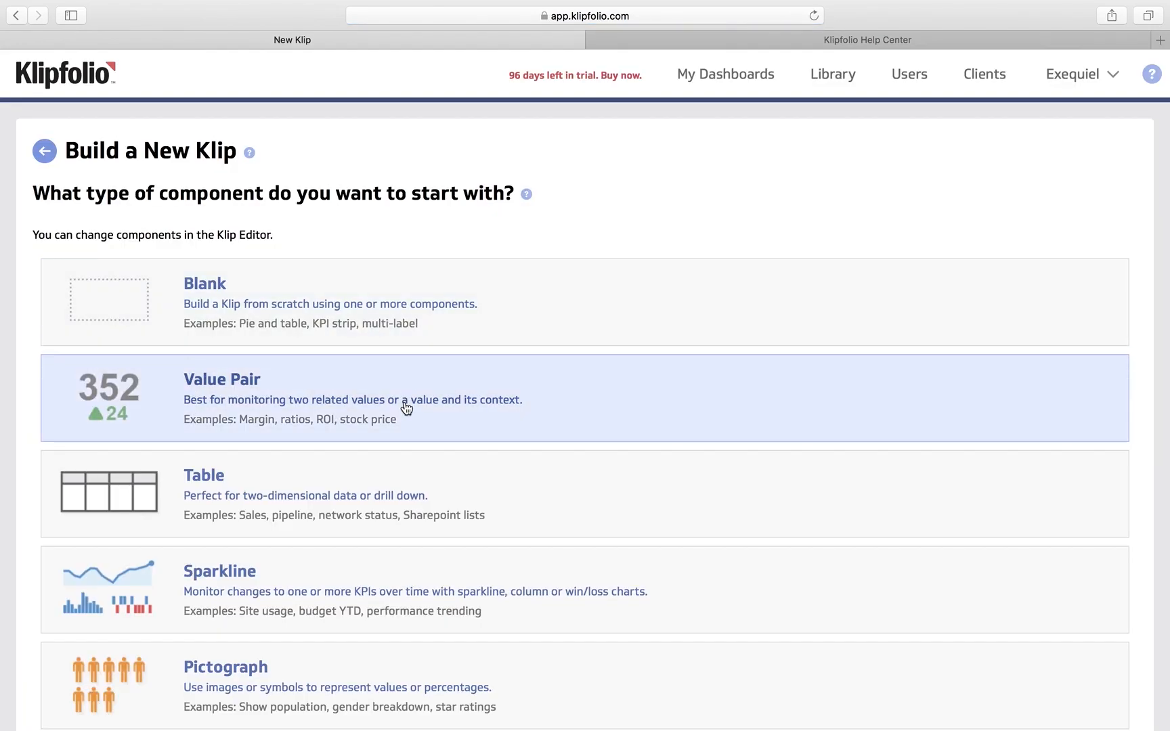
scroll(406, 406, "down", 6)
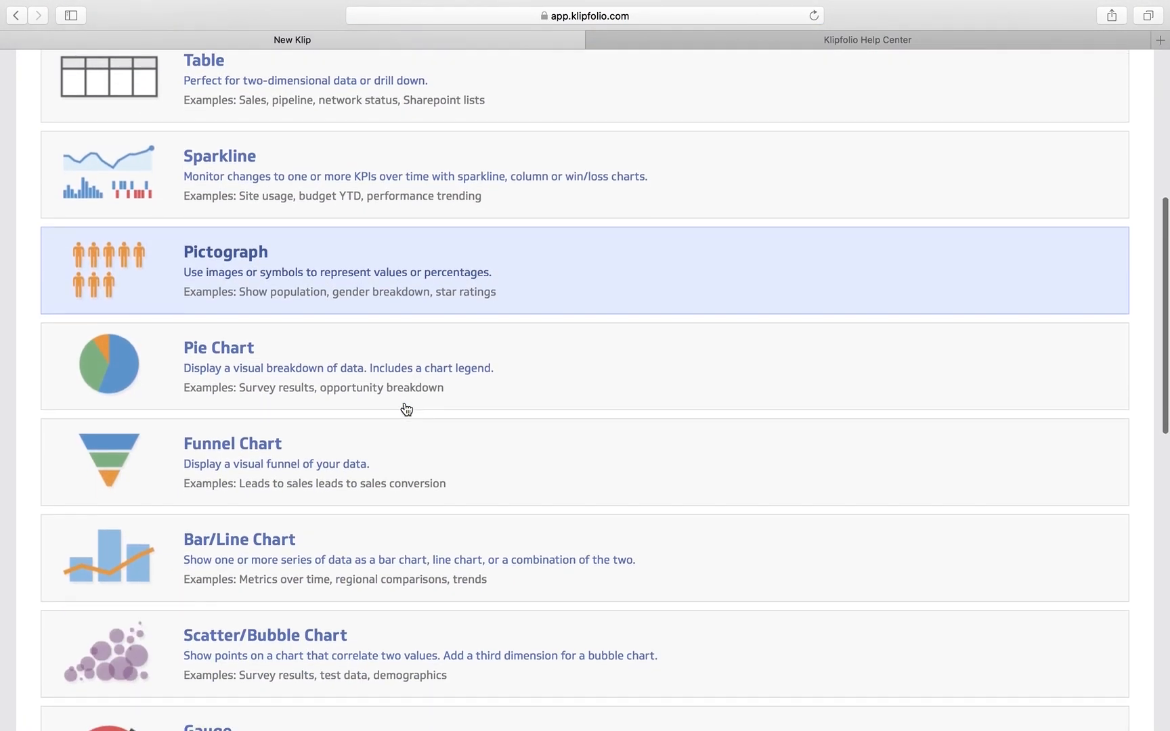
scroll(407, 409, "down", 4)
left_click(356, 481)
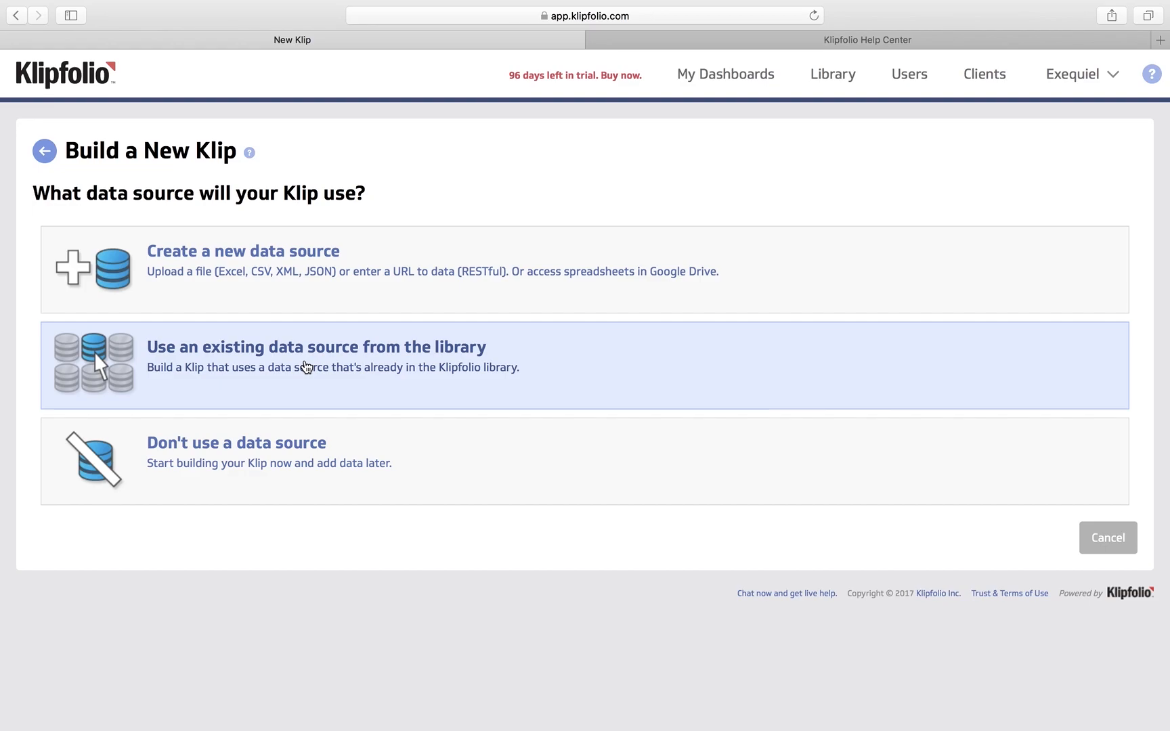
Base the new Klip on the existing library data source "Dynamic Dates - Webinar" and title it "Sales - Today".
left_click(306, 367)
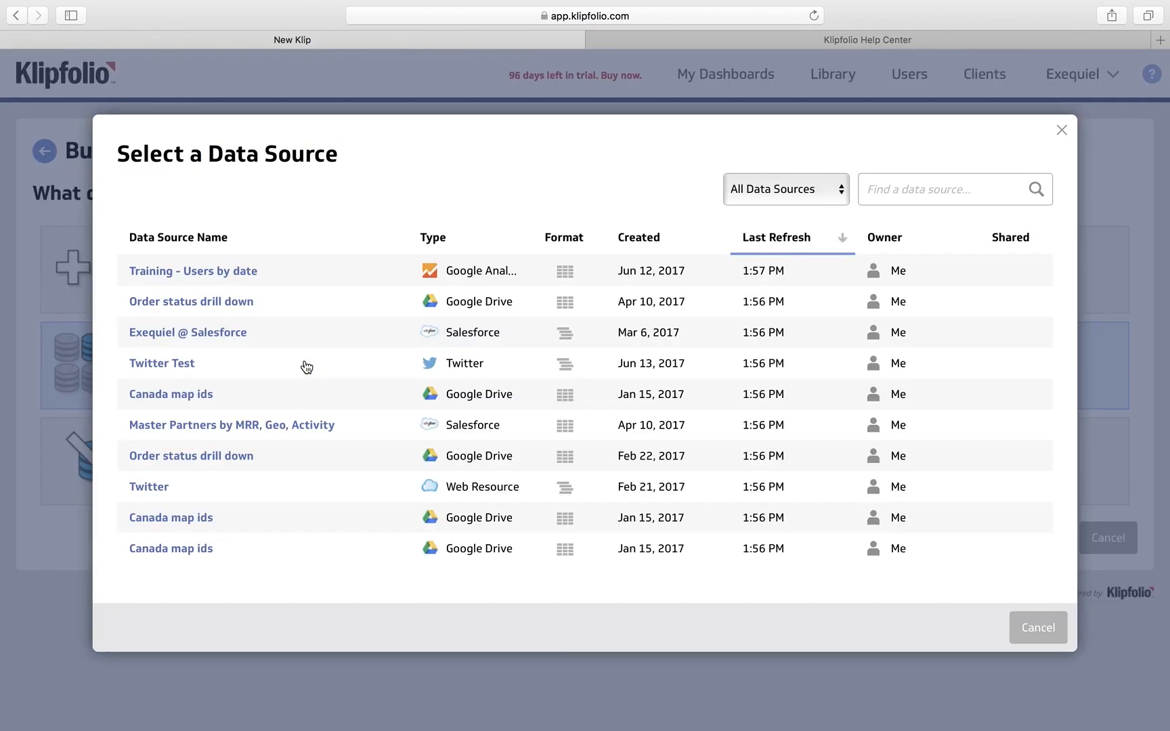
left_click(932, 192)
type("dy")
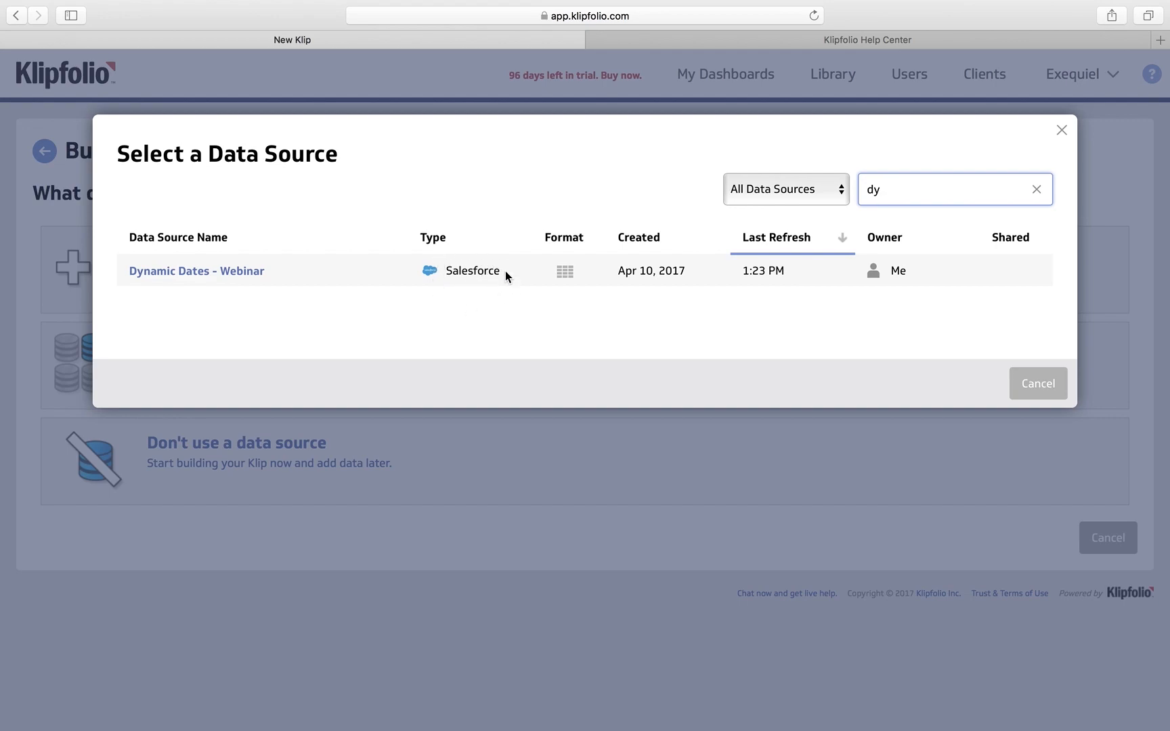
left_click(202, 271)
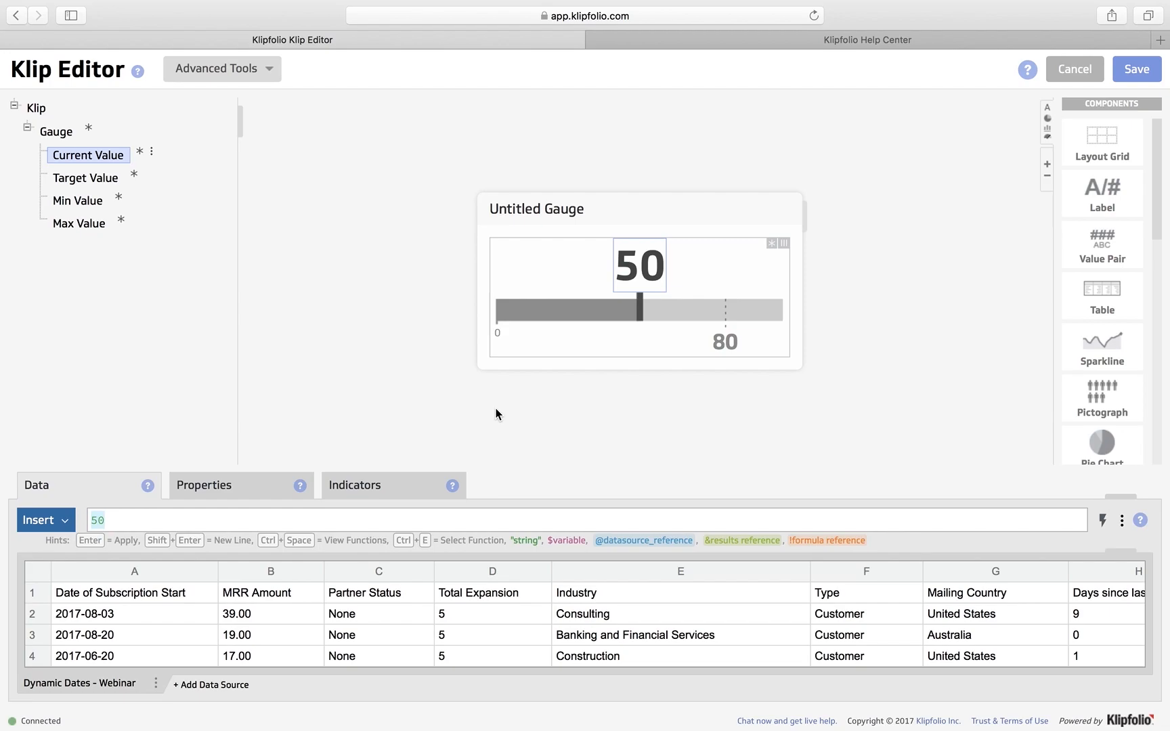
left_click(543, 227)
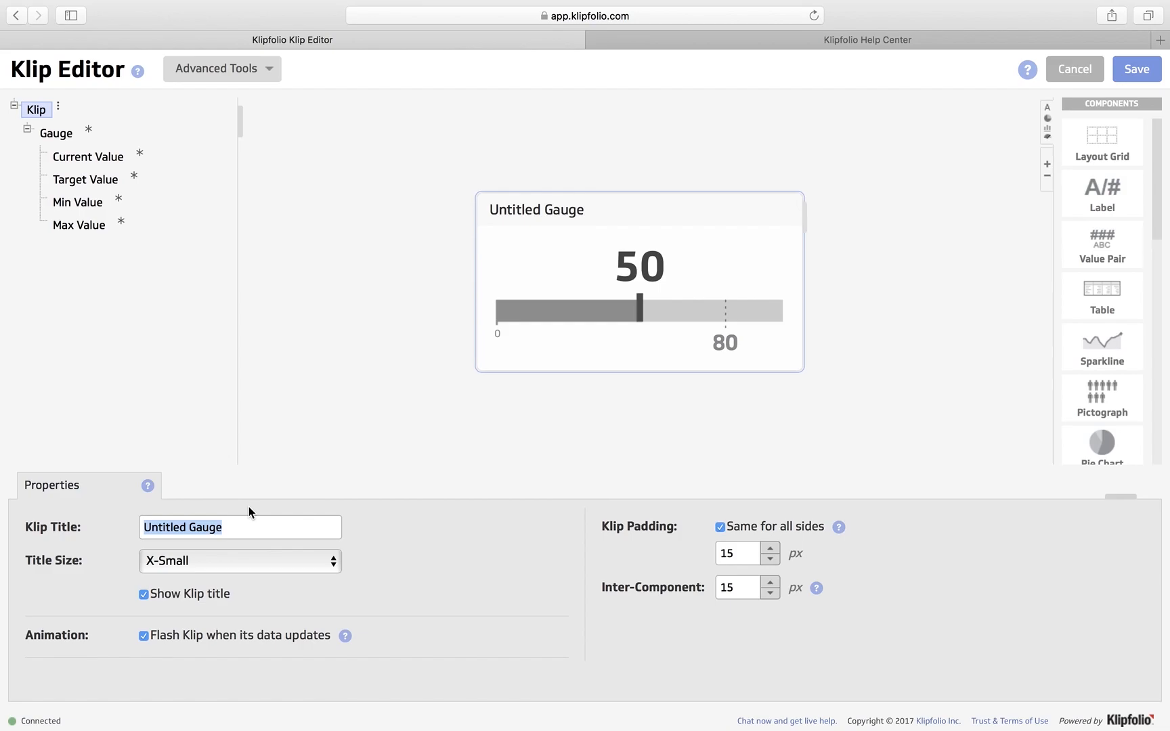
type("Sales - Today")
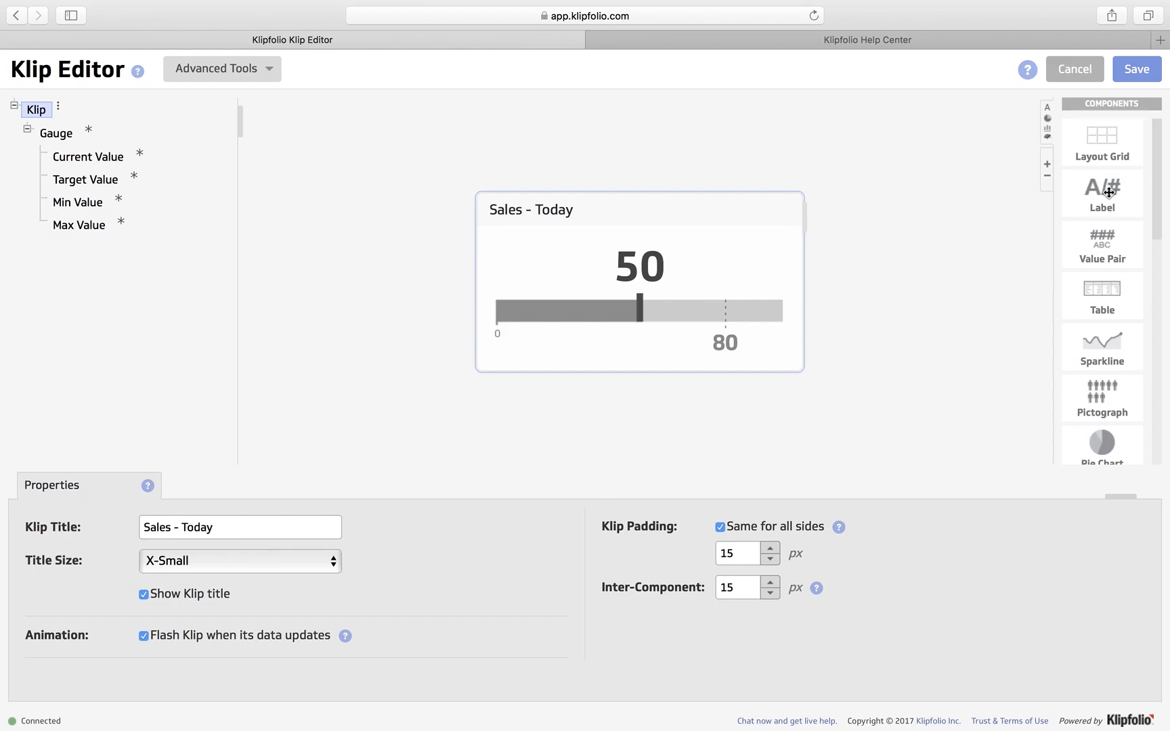
Add a Label component above the gauge with the text "How am I doing today?".
left_click_drag(1108, 193, 680, 257)
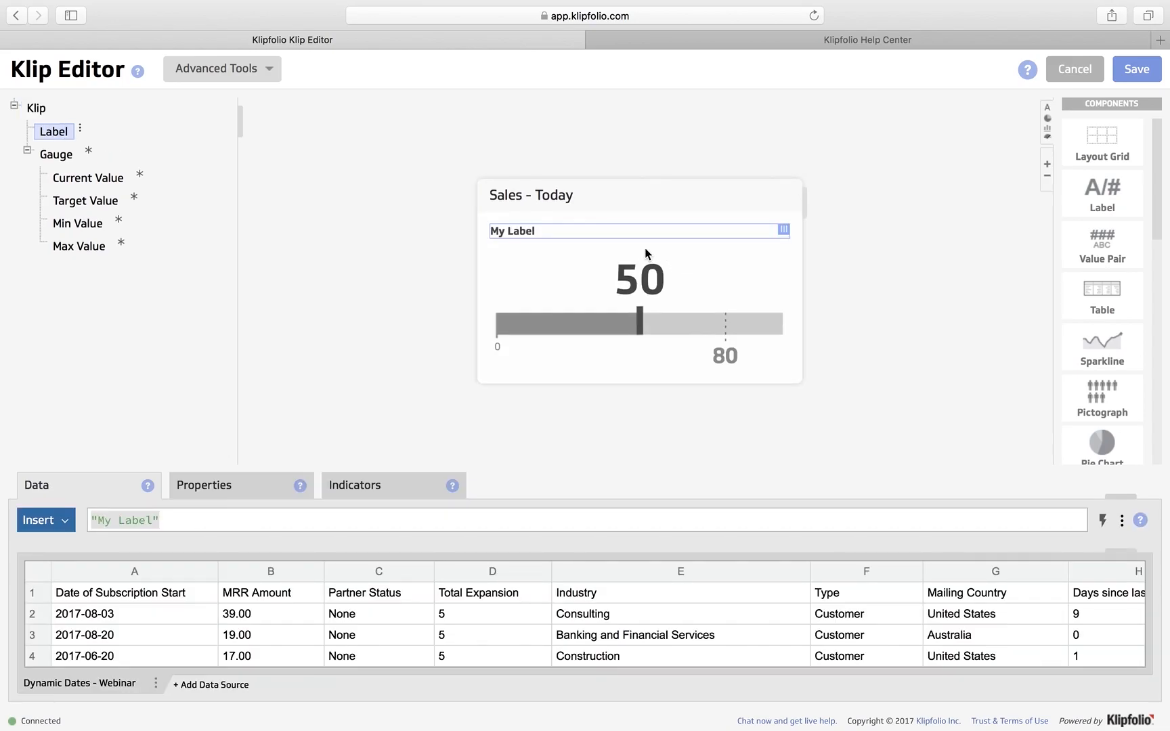
left_click(204, 520)
left_click_drag(152, 520, 102, 520)
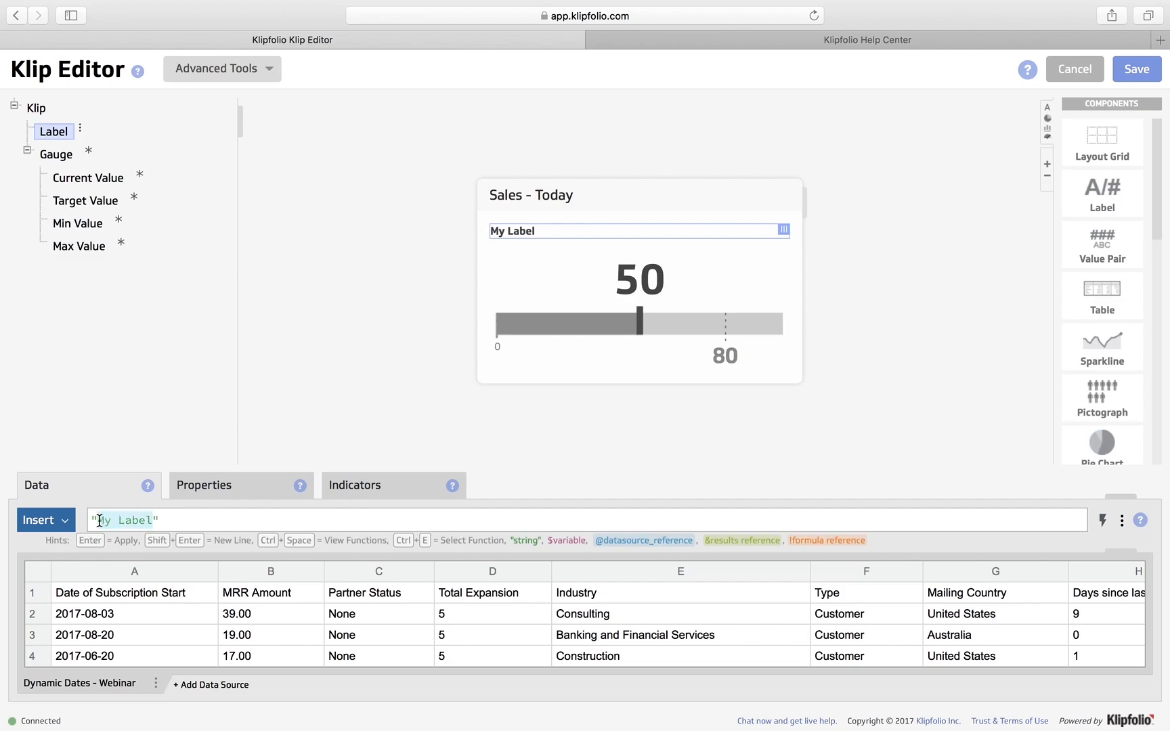
key("BackSpace")
type("How am")
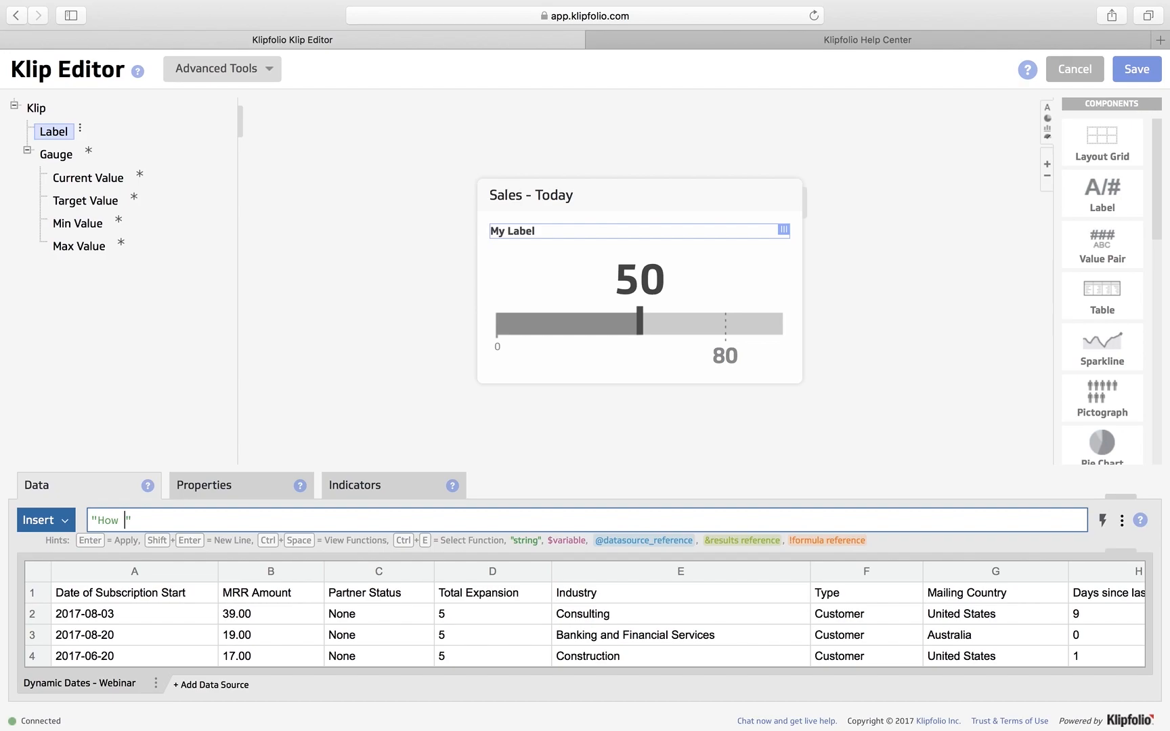
type(" I doing today?\"")
key("Return")
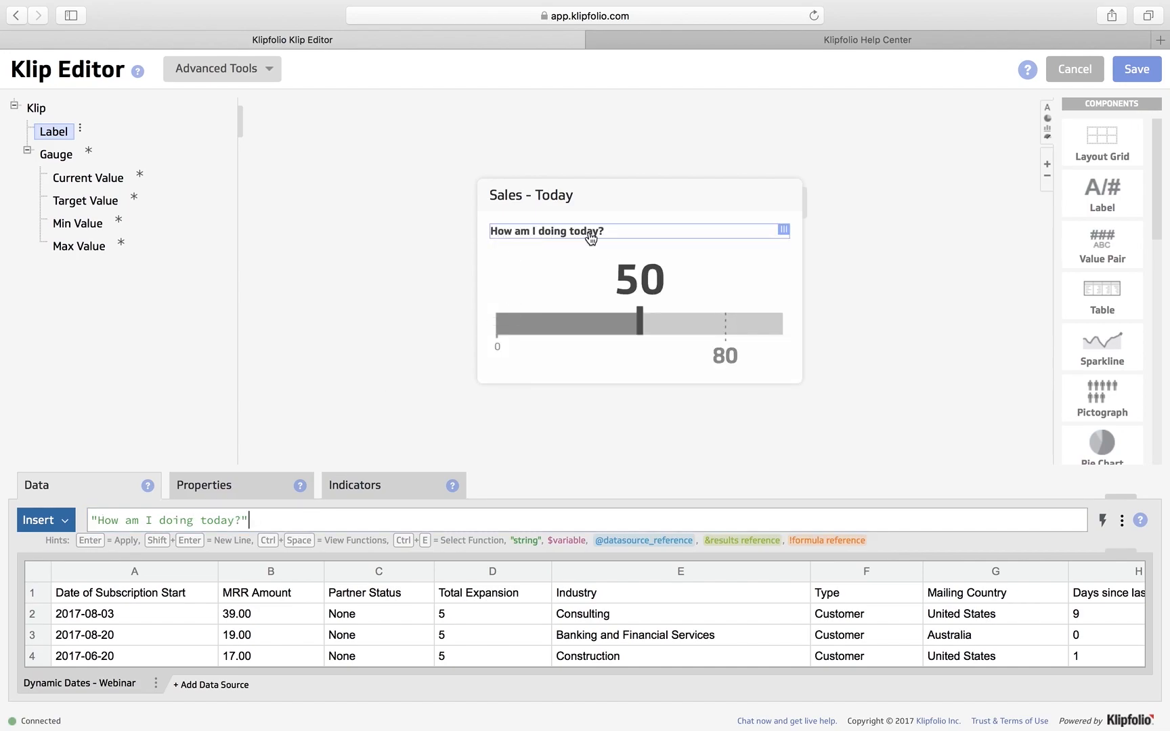
Format the "How am I doing today?" label with Medium font size, centre alignment and blue text.
left_click(223, 491)
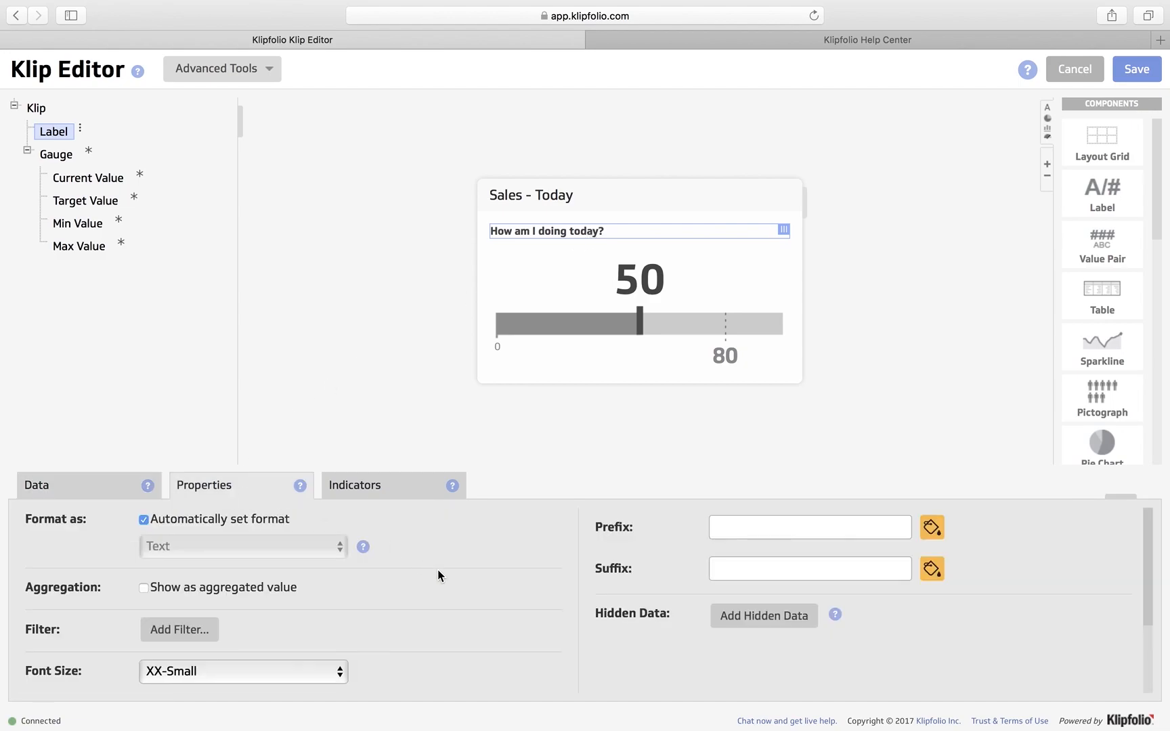
scroll(352, 569, "down", 3)
left_click(320, 583)
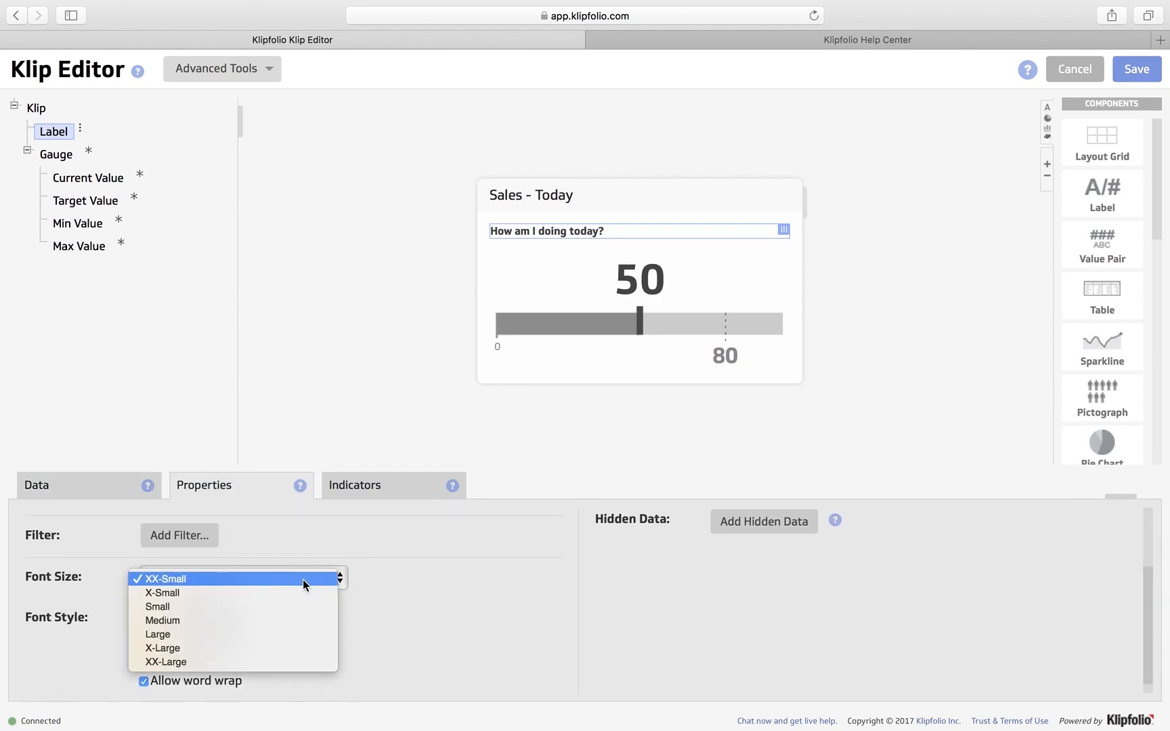
left_click(289, 616)
scroll(386, 620, "down", 1)
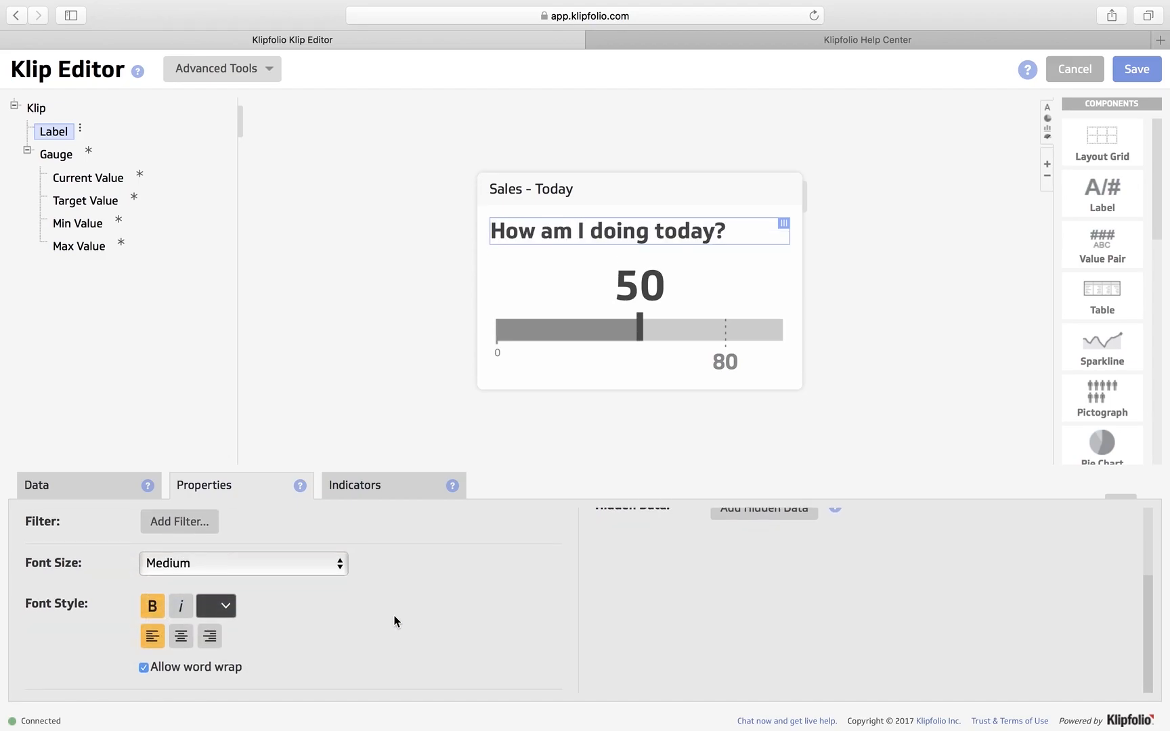
left_click(181, 636)
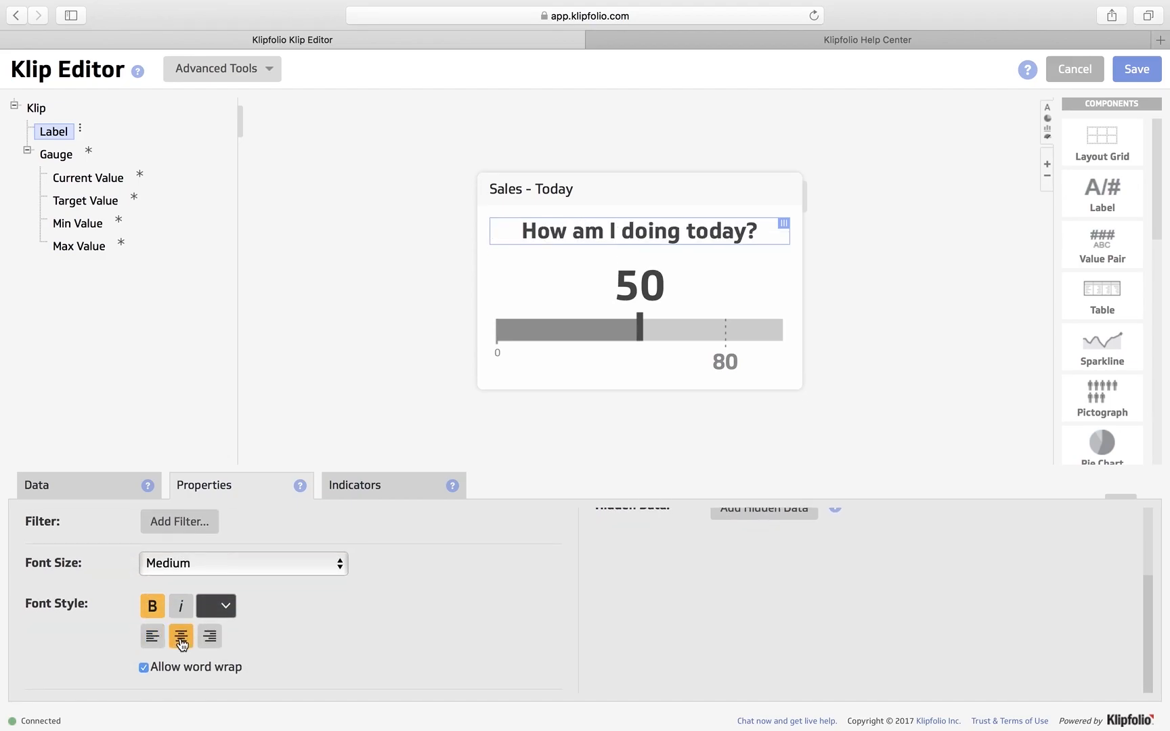
left_click(224, 607)
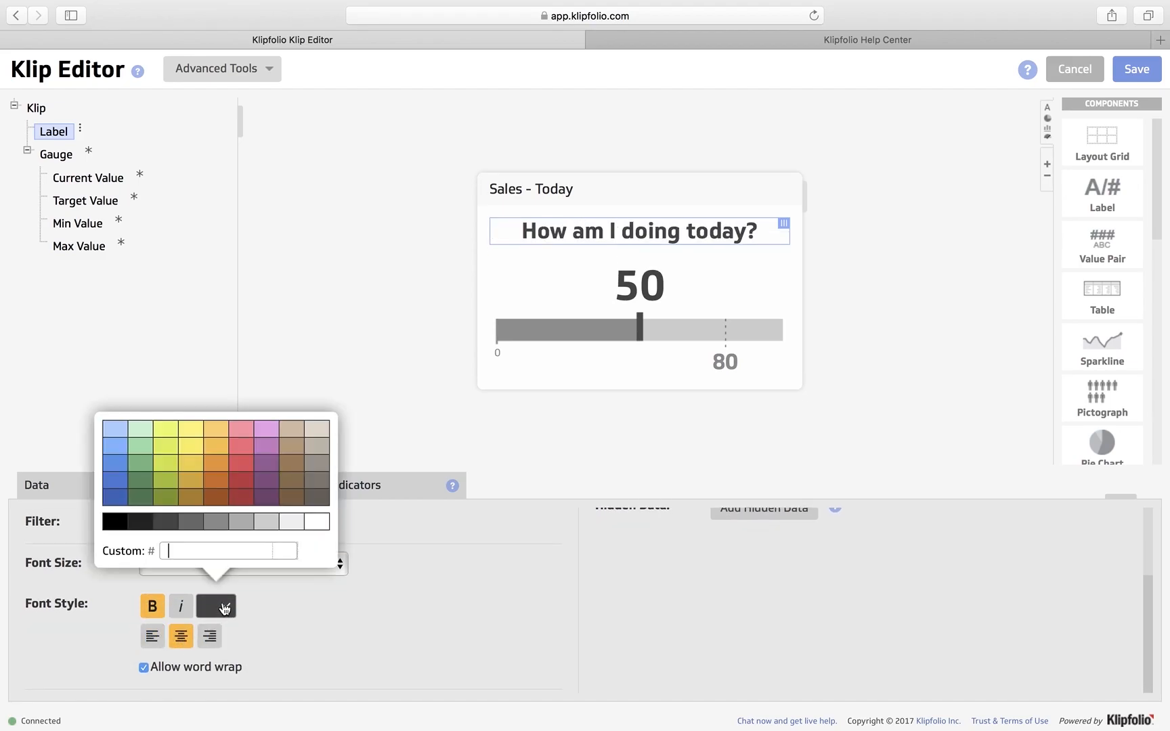
left_click(116, 500)
left_click(121, 480)
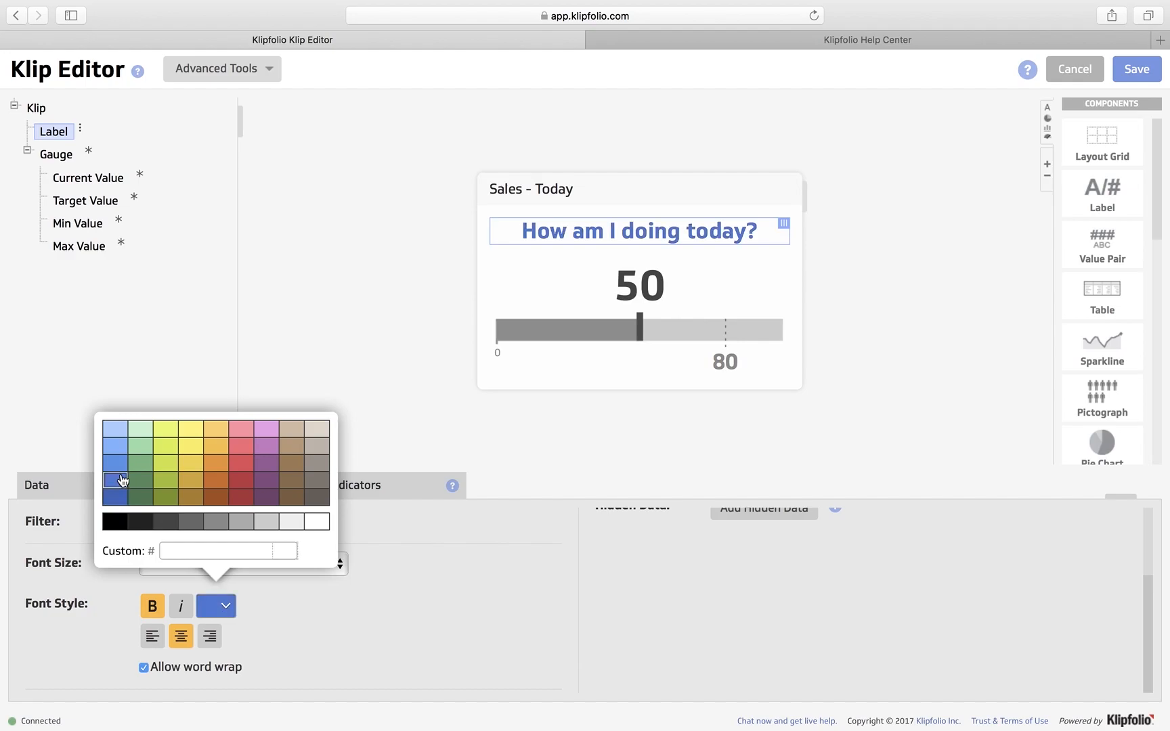
left_click(570, 464)
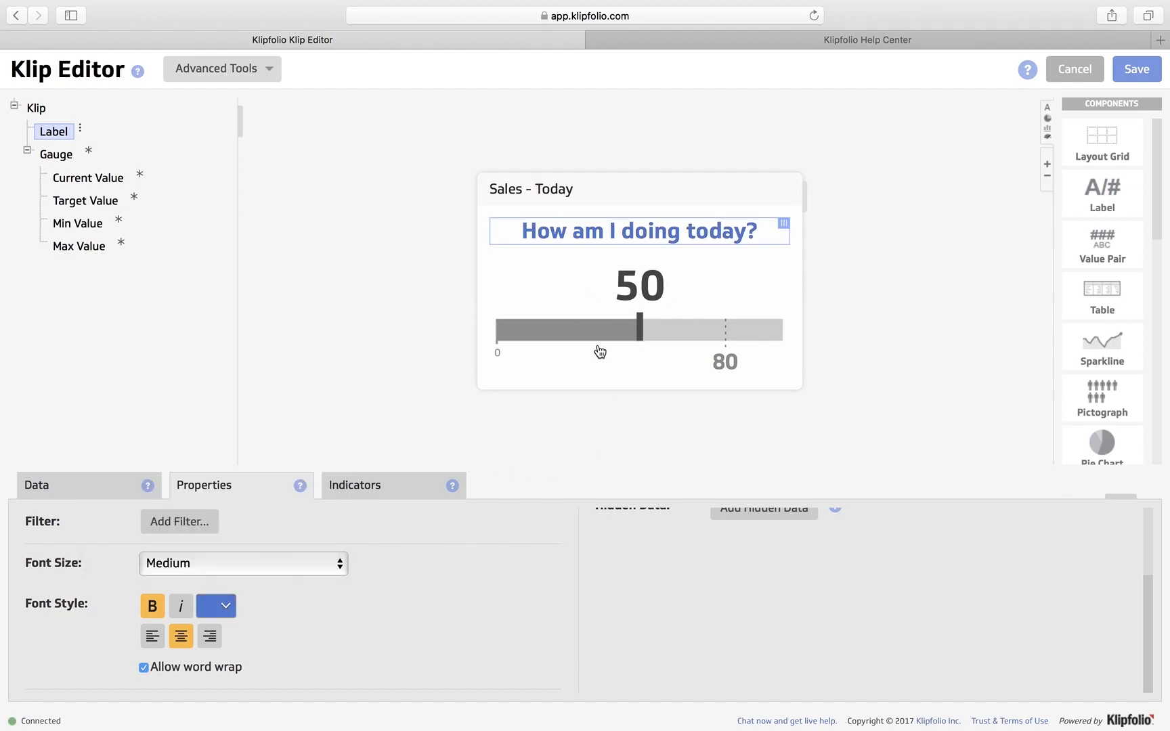
Replace the gauge's Current Value with a SELECT function that uses column B, MRR Amount, as its data.
left_click(68, 489)
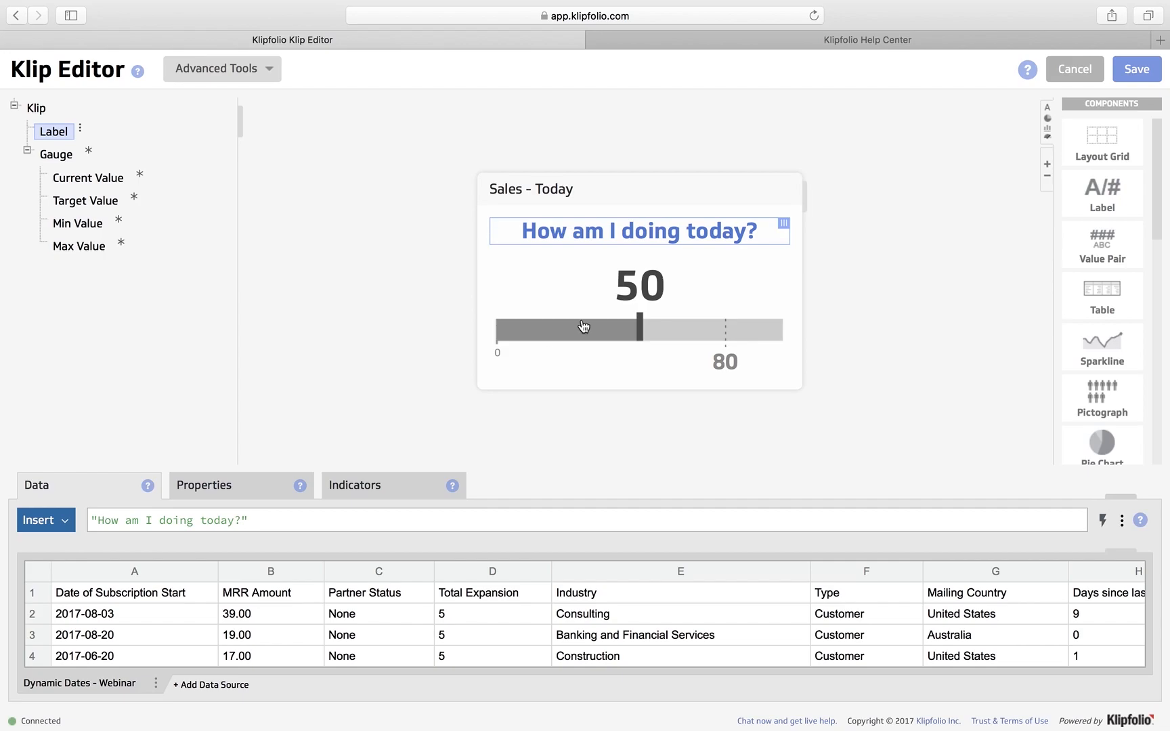
left_click(648, 316)
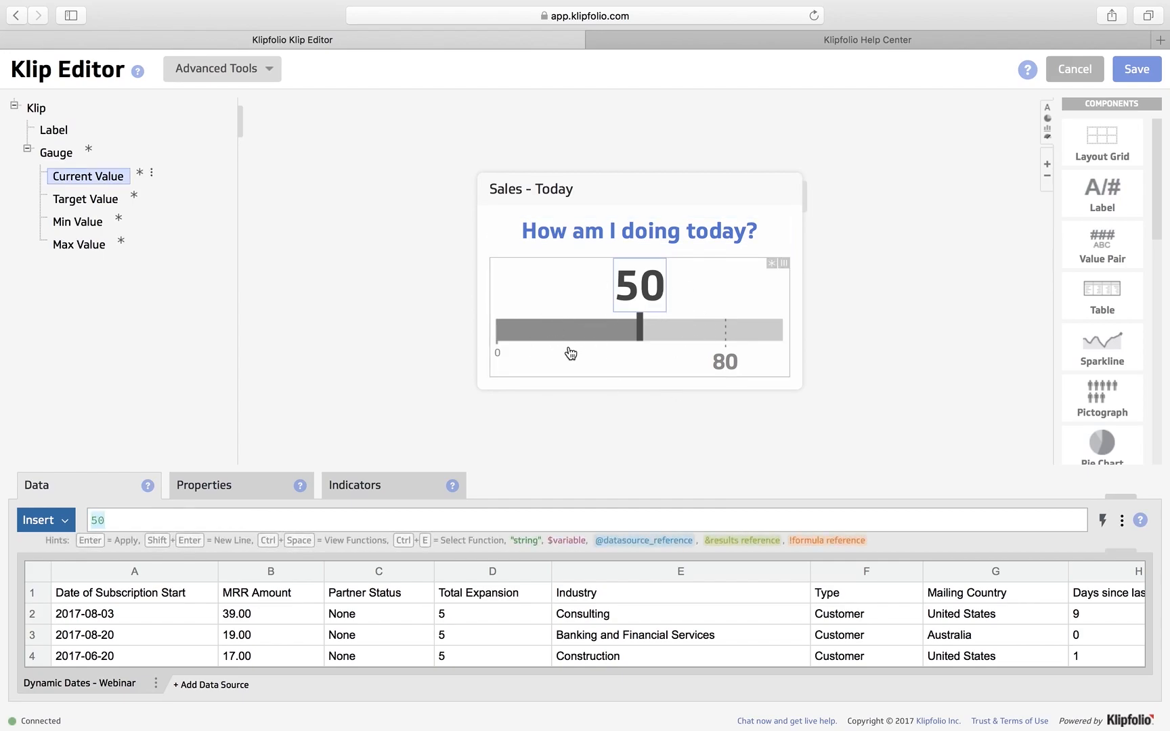
left_click_drag(1127, 498, 1122, 409)
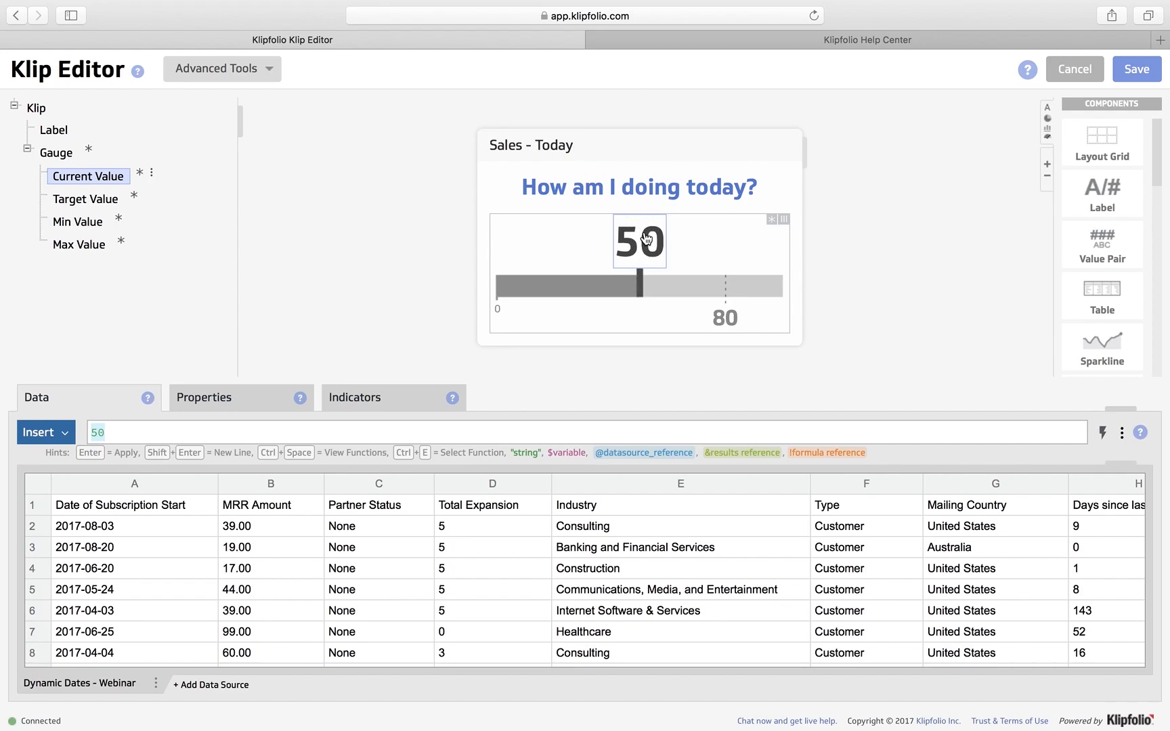
scroll(273, 527, "down", 2)
scroll(279, 520, "up", 2)
left_click(153, 433)
key("BackSpace")
key("BackSpace")
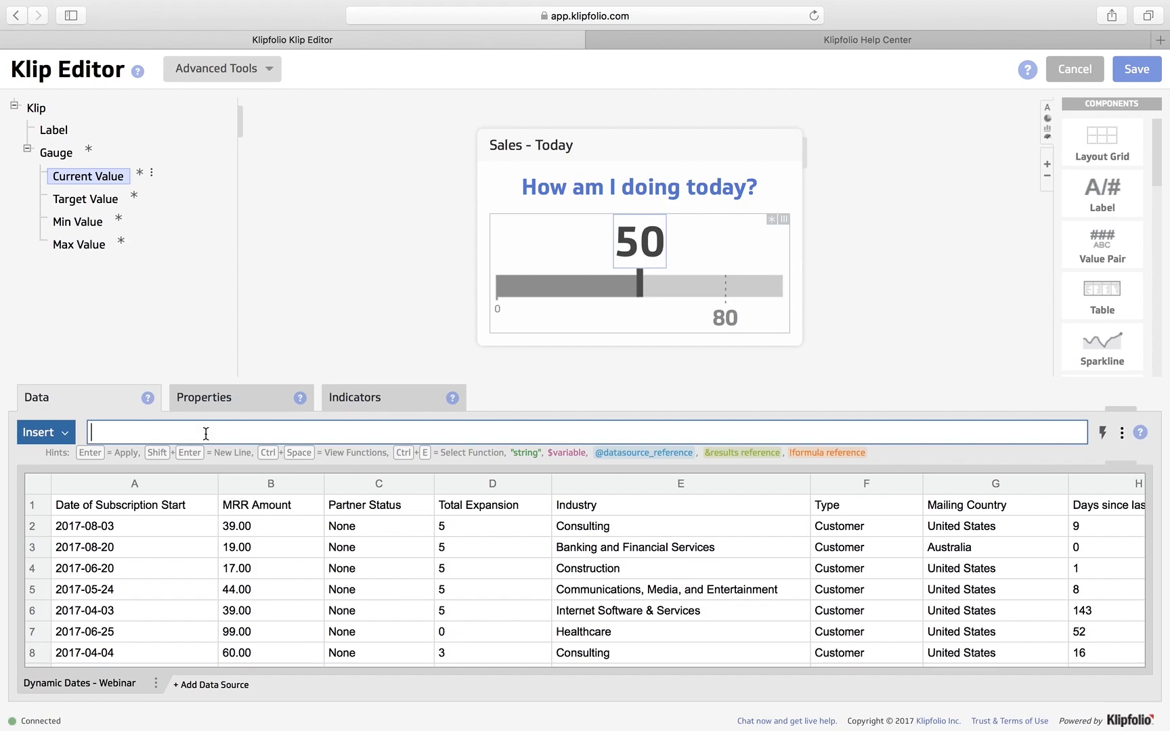
type("se")
left_click(137, 461)
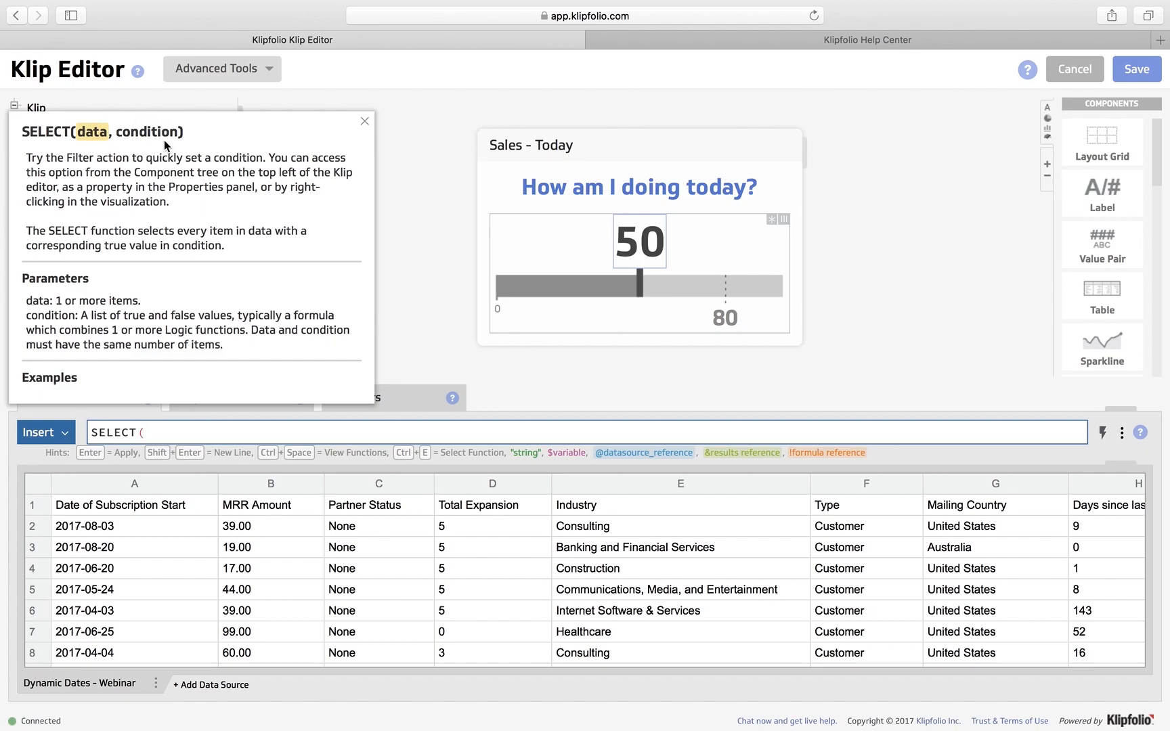
left_click(272, 487)
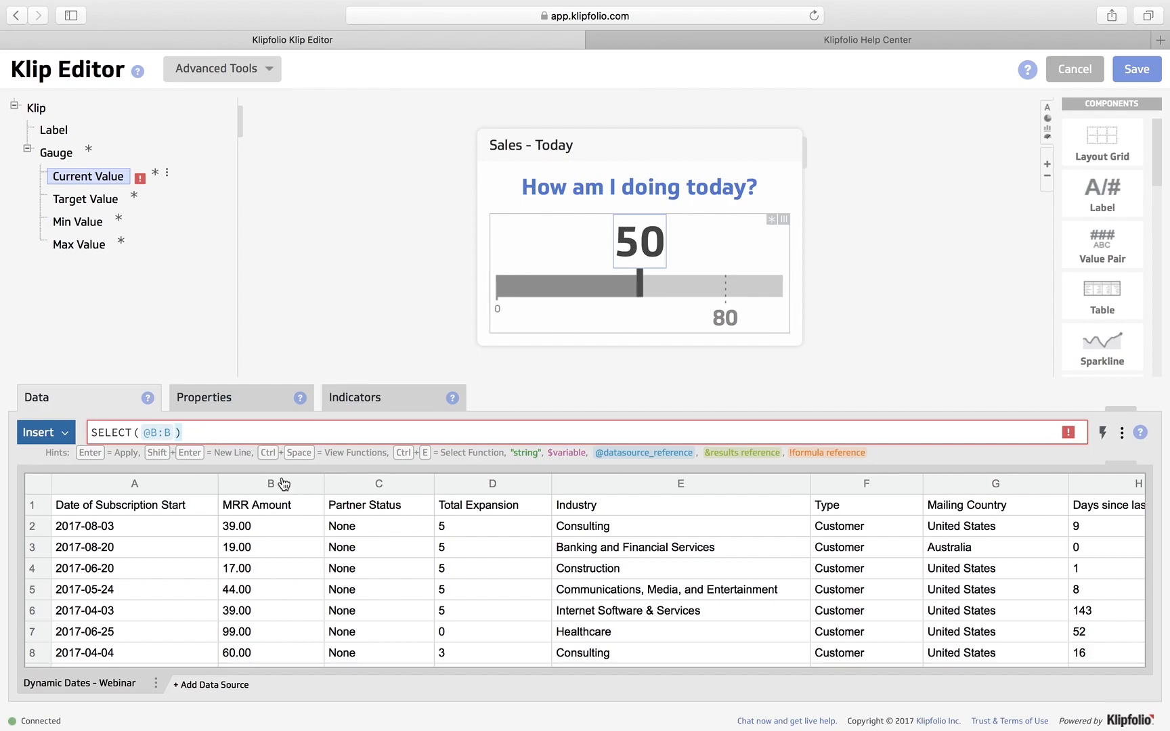
Add a condition to the SELECT formula requiring column A, Date of Subscription Start, to equal TODAY().
left_click(178, 432)
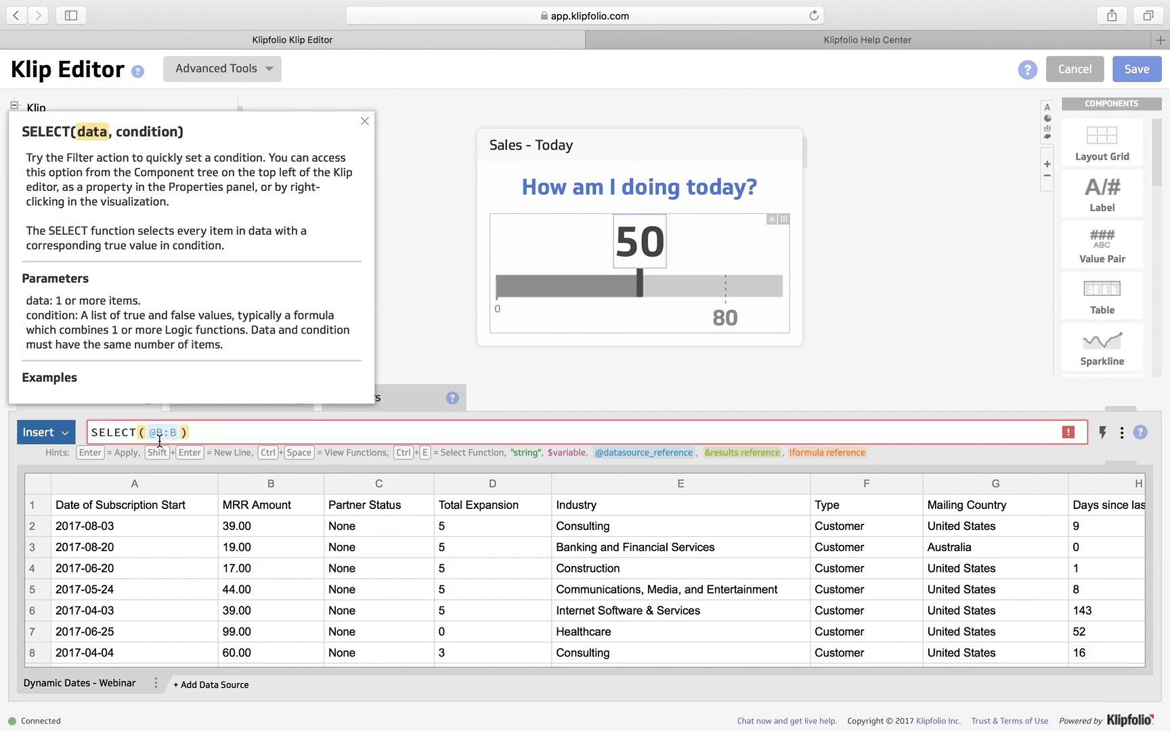
type(",")
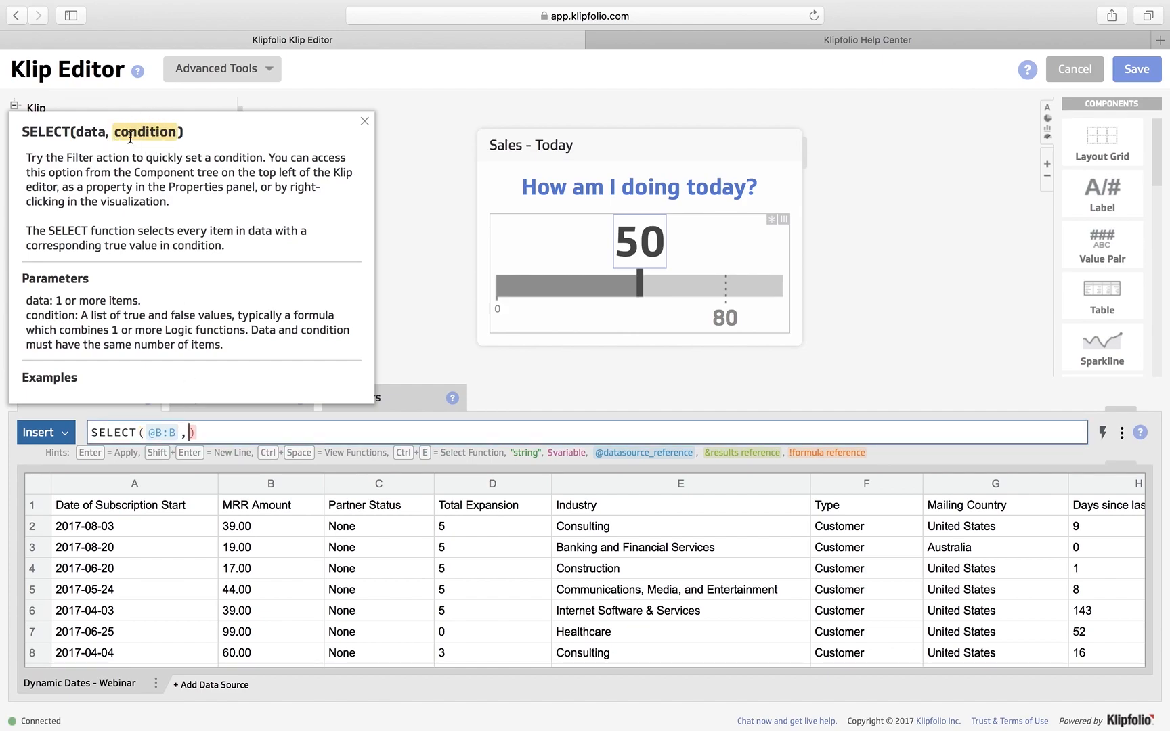
left_click(166, 489)
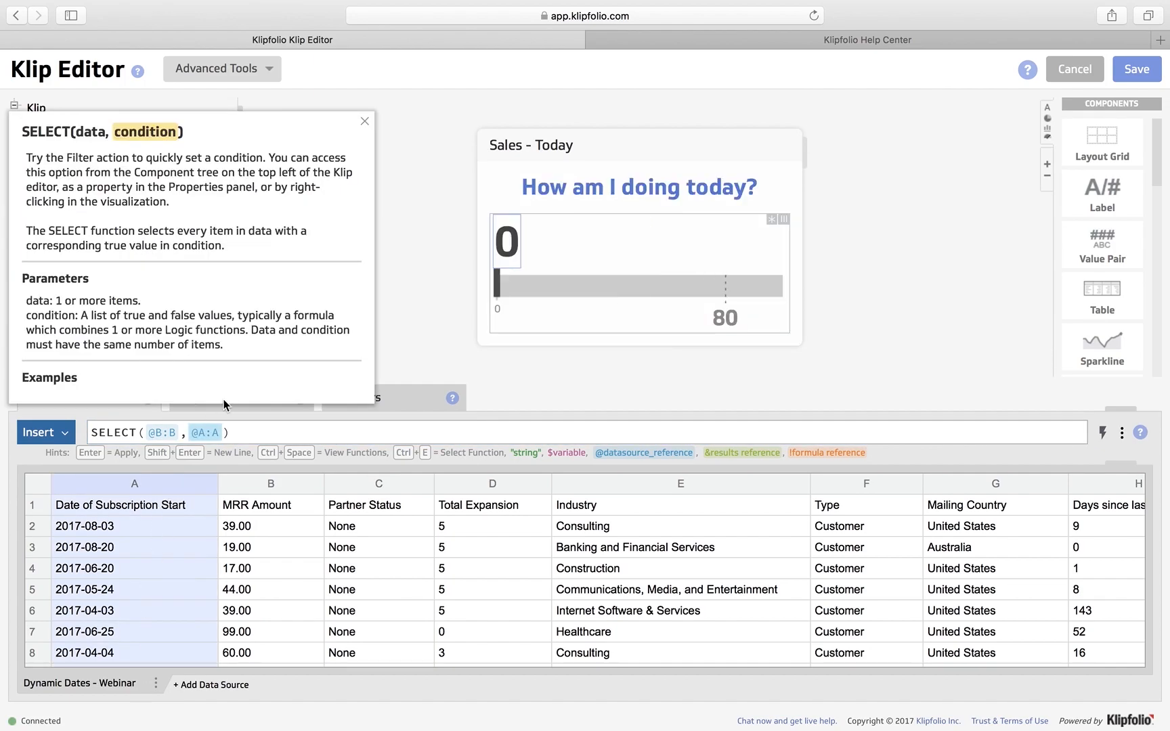
left_click(226, 432)
type("=")
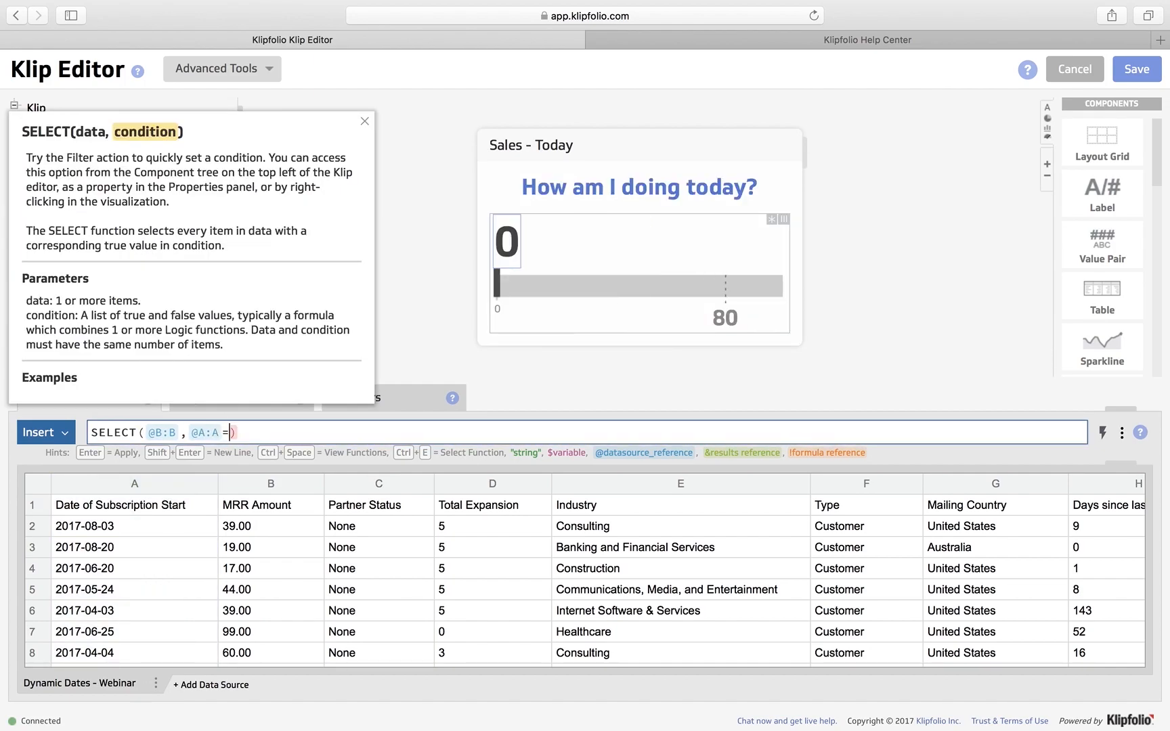
type("to")
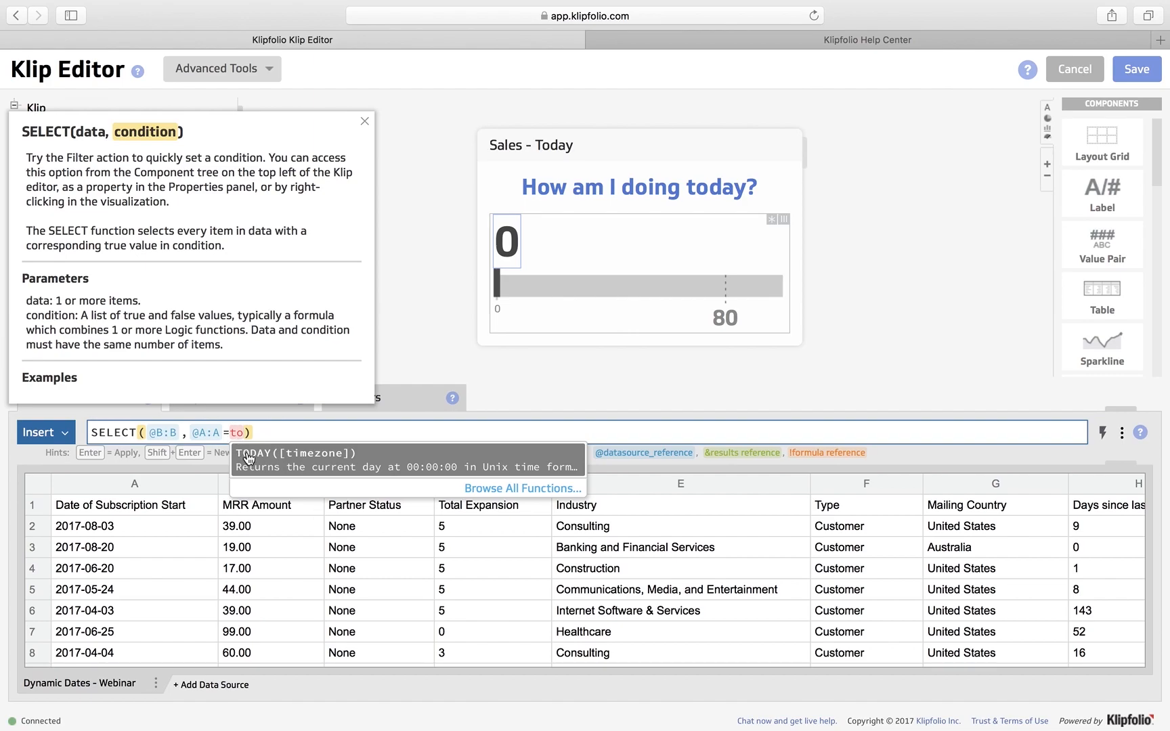
left_click(283, 474)
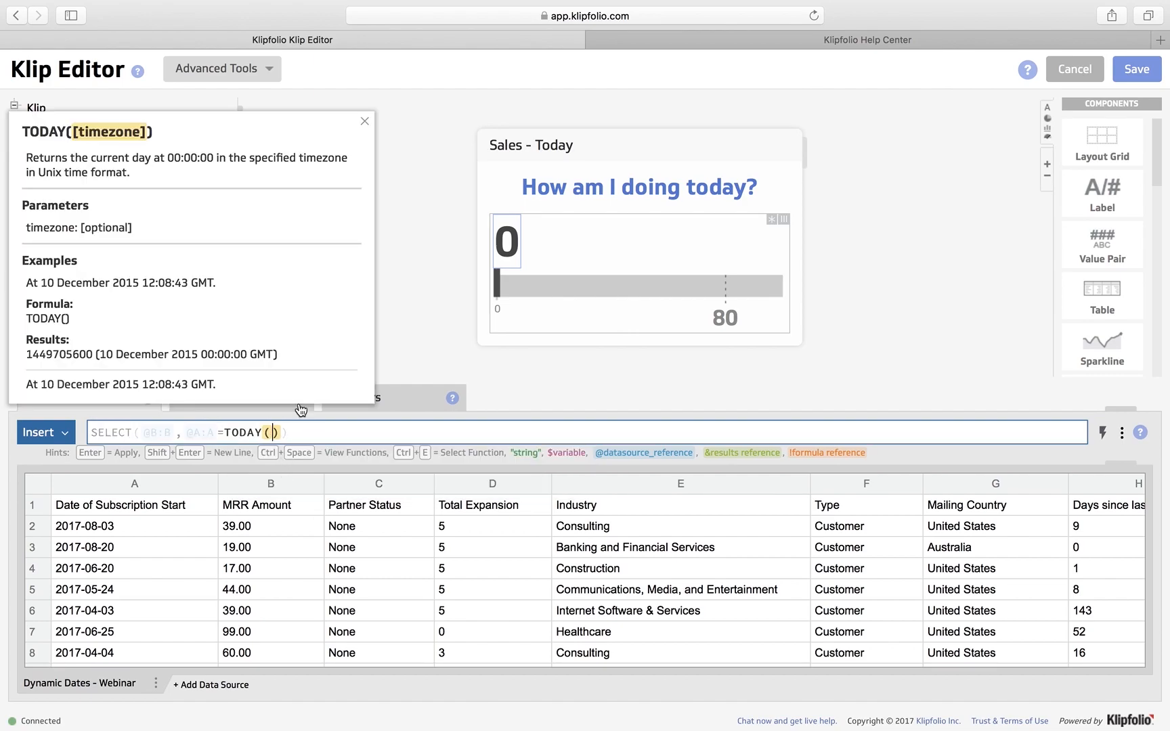
Evaluate TODAY() and the column A reference separately to compare the date formats they return.
left_click(240, 432)
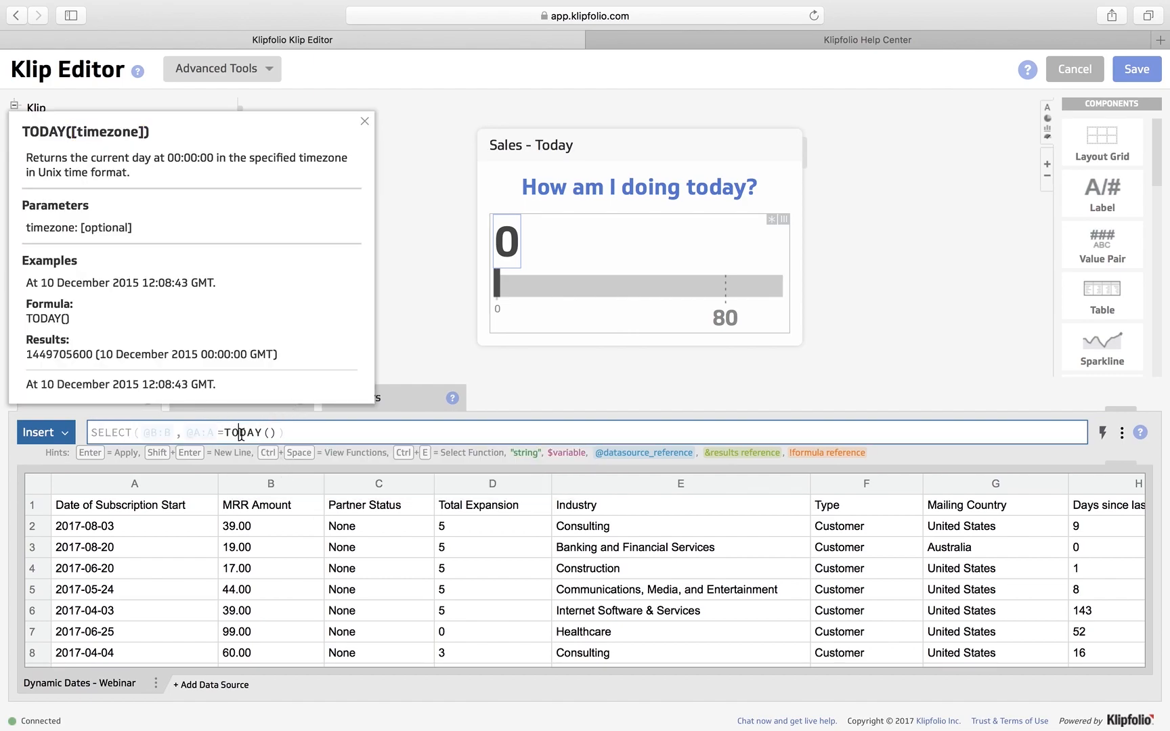
left_click(1103, 433)
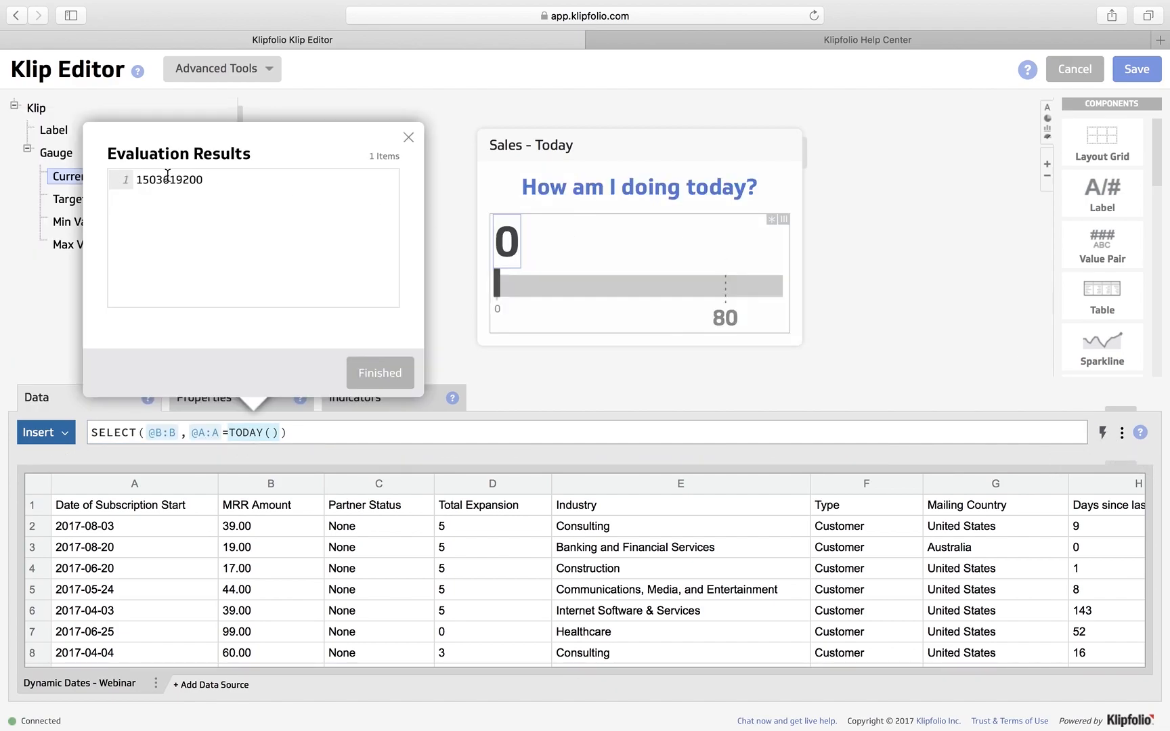
left_click(408, 138)
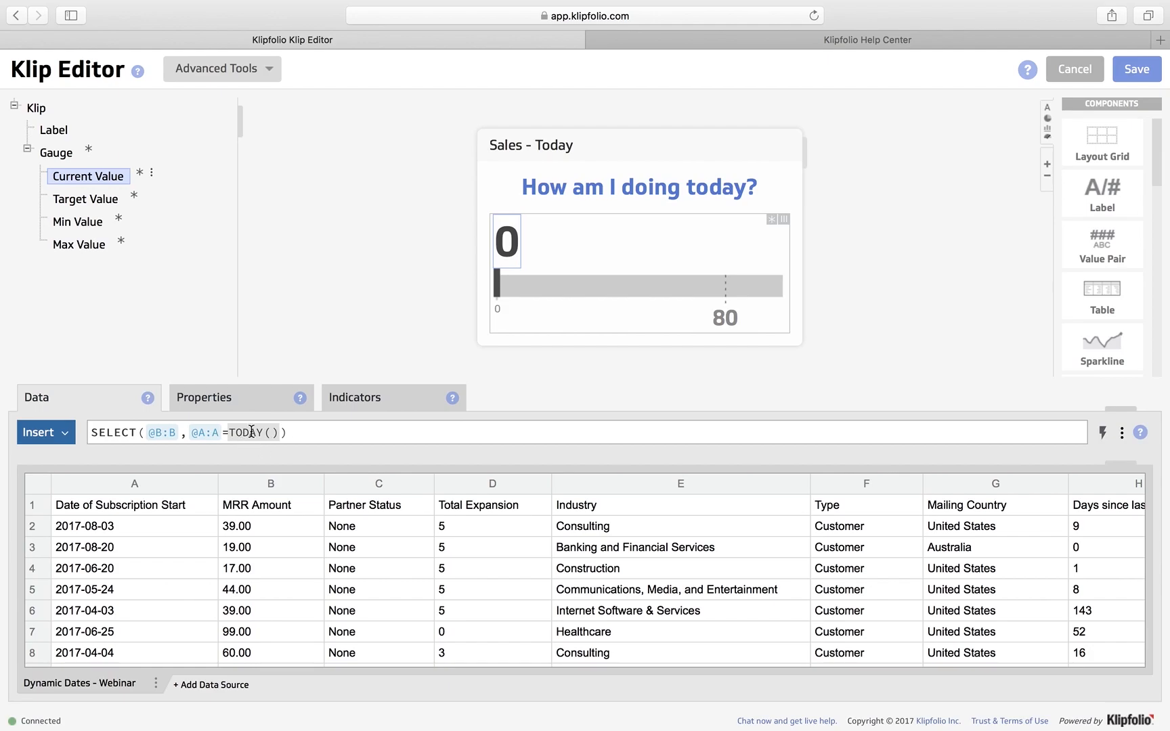
left_click(202, 434)
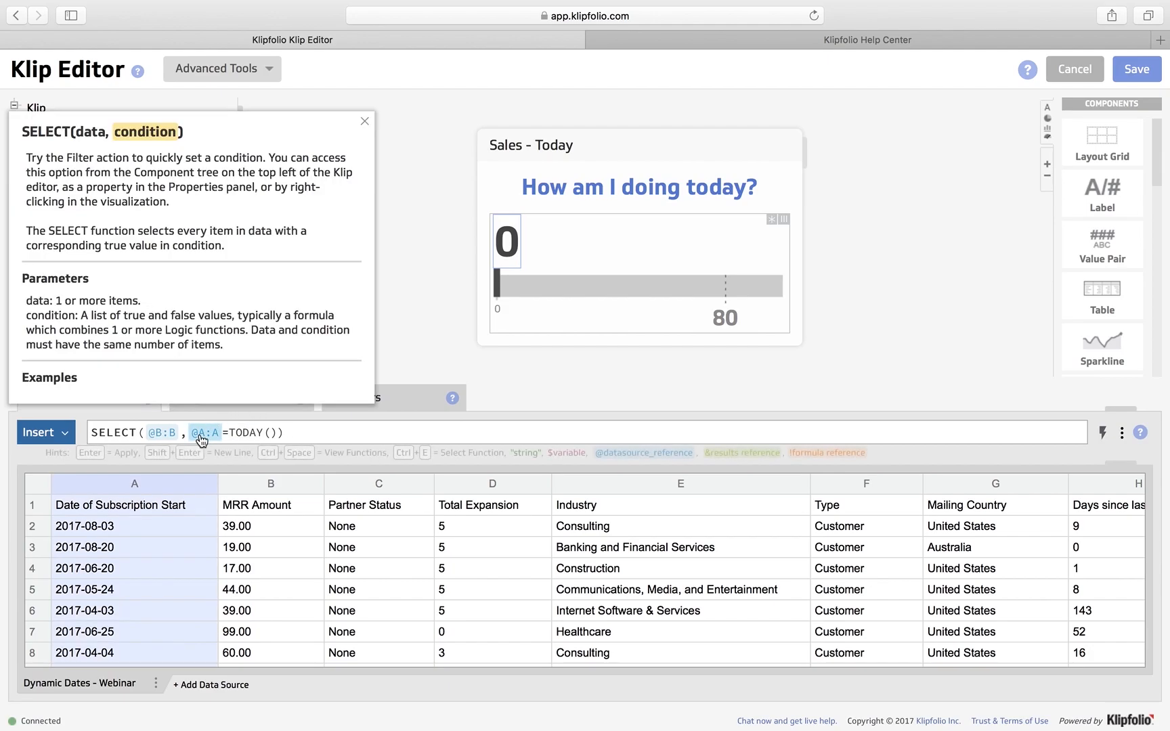
left_click(1103, 439)
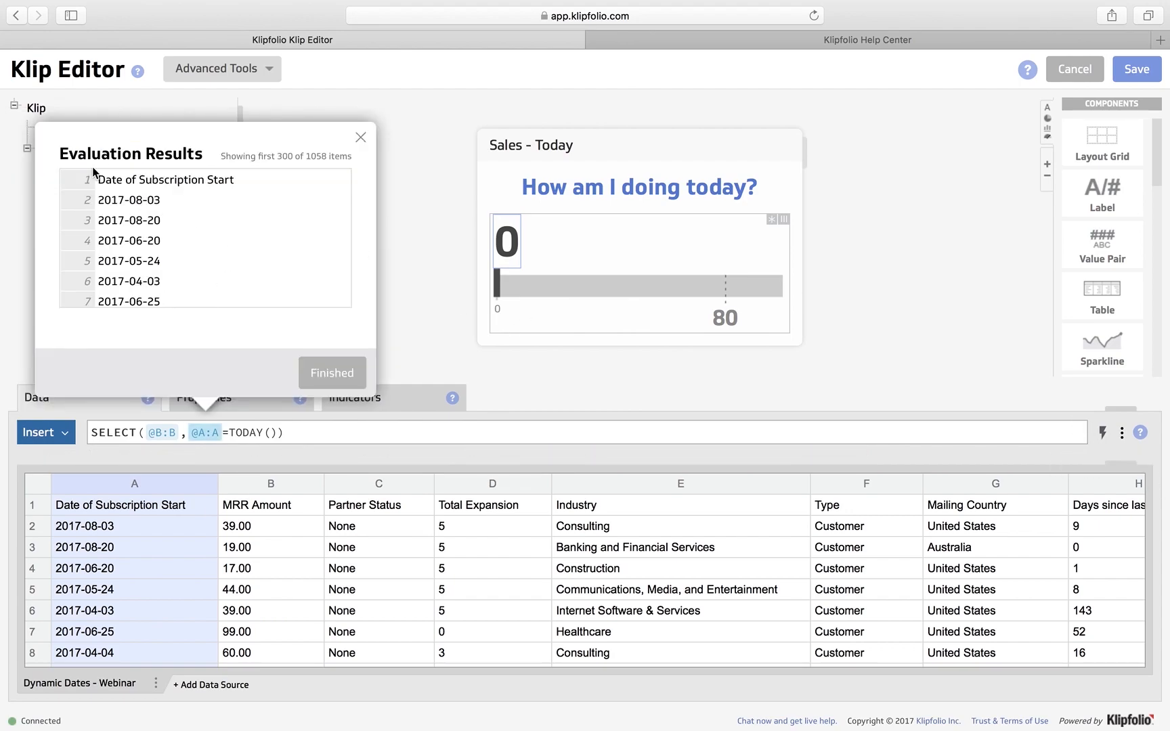
left_click(360, 138)
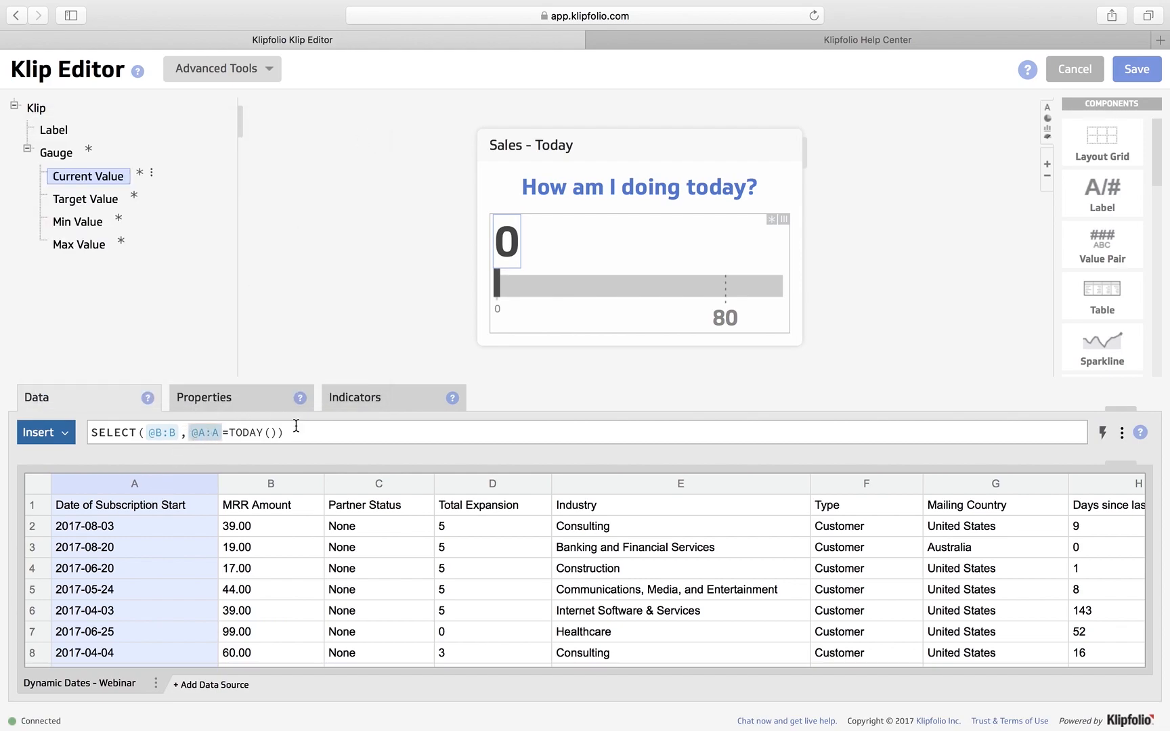
Wrap the column A reference in the SELECT condition in a DATE function with the format "yyyy-MM-dd".
left_click(188, 434)
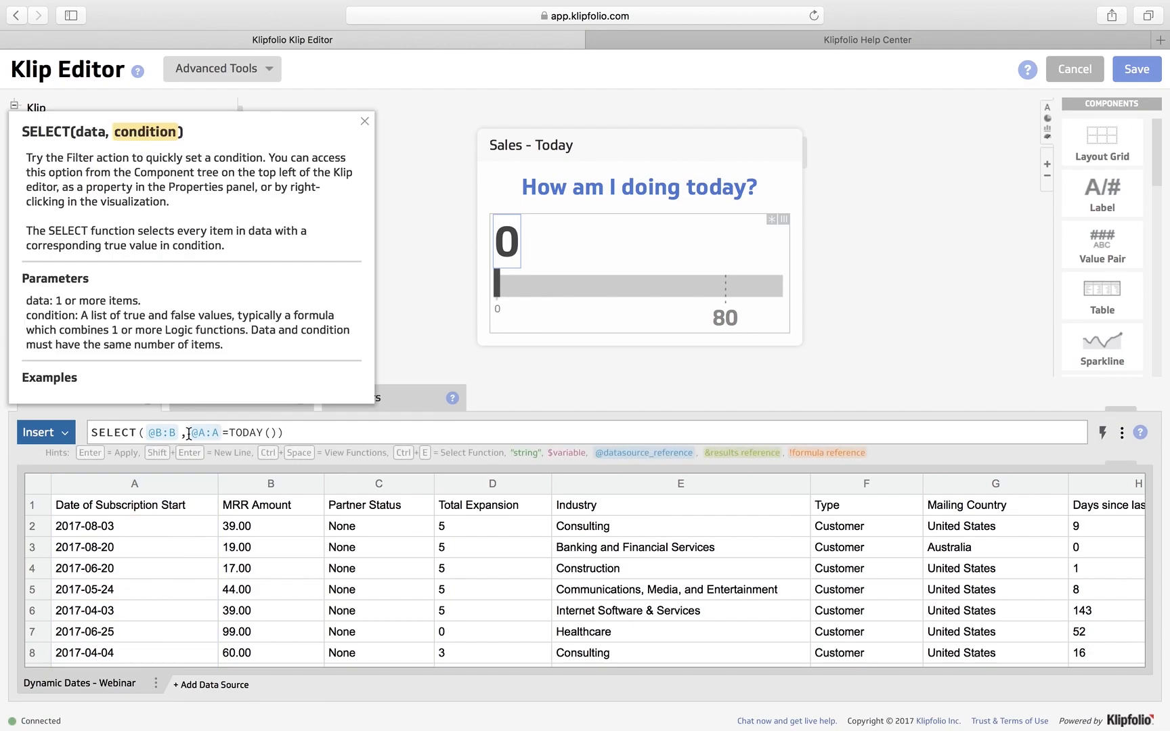
type("dat")
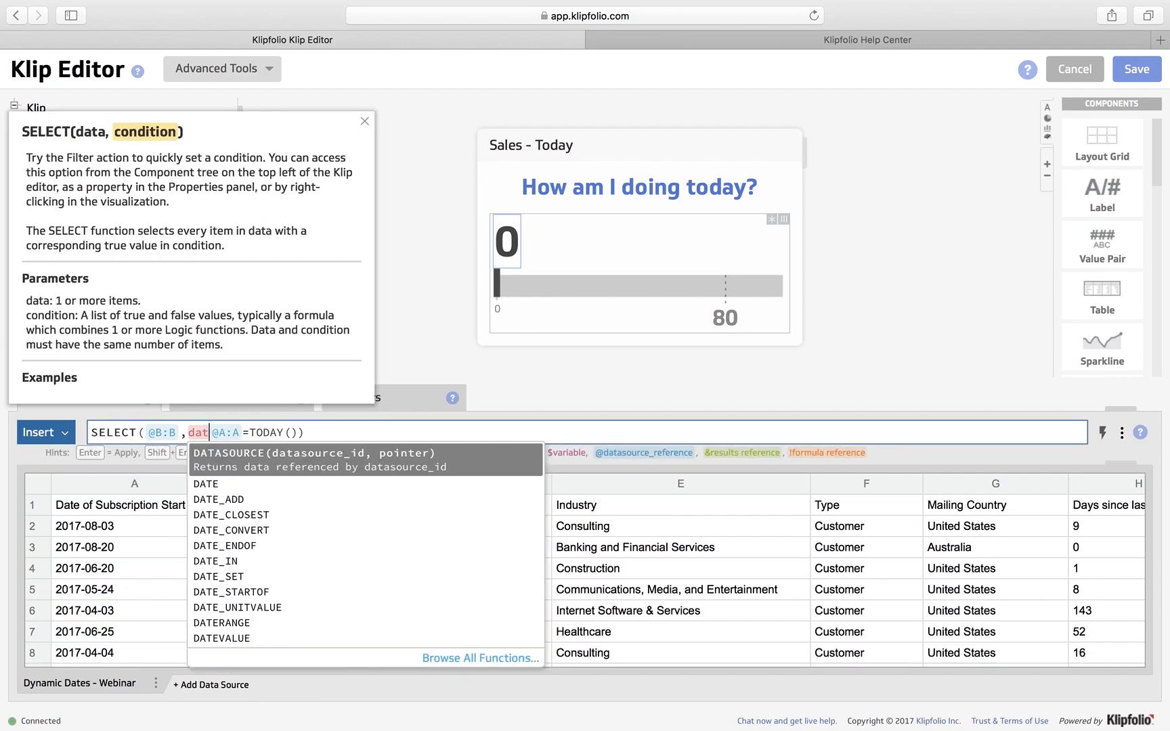
key("Down")
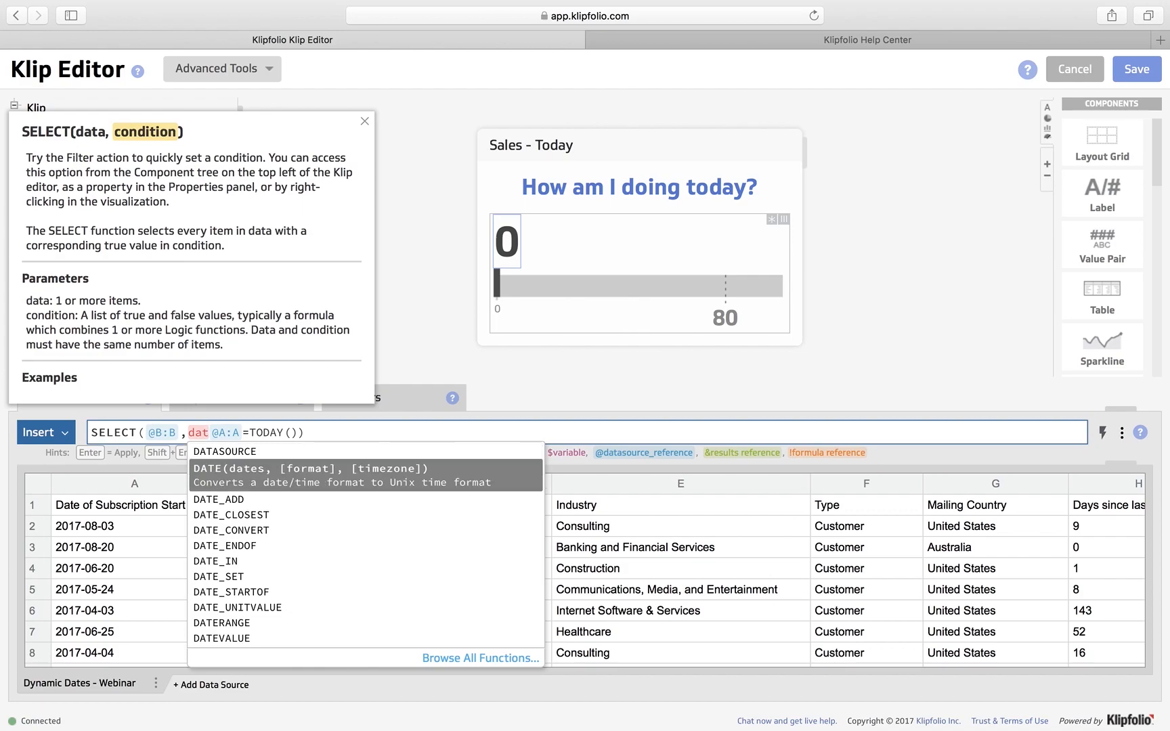
key("Return")
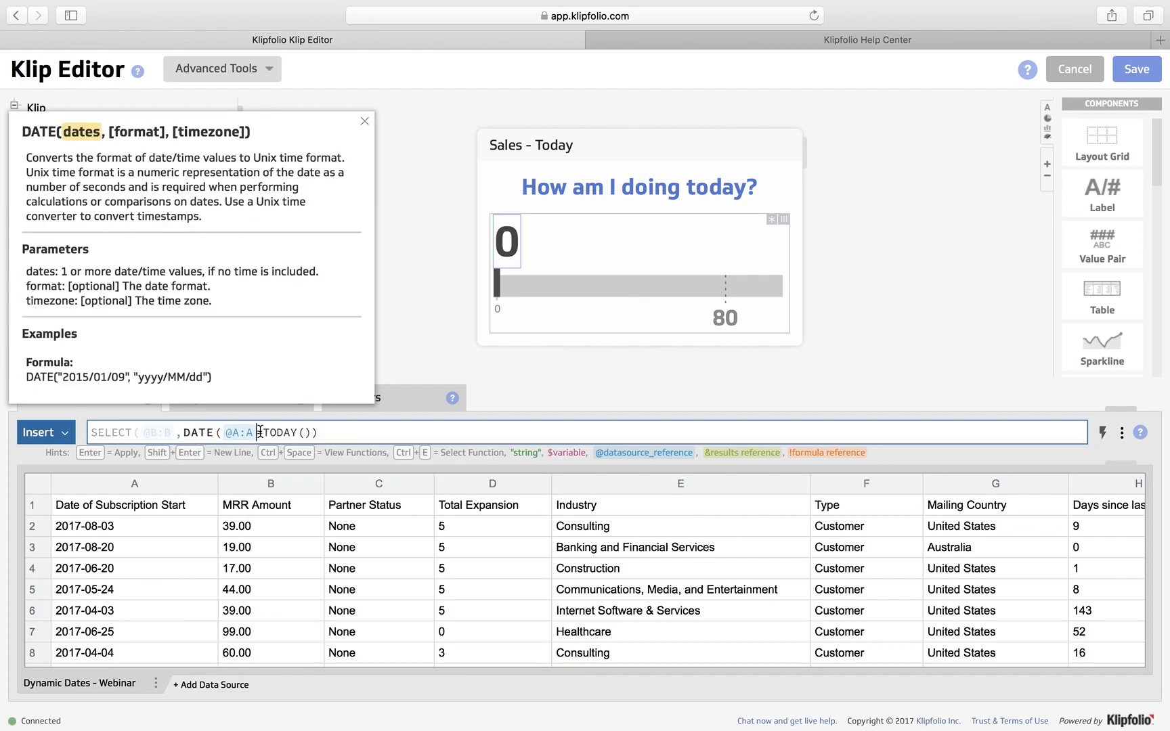
type(",")
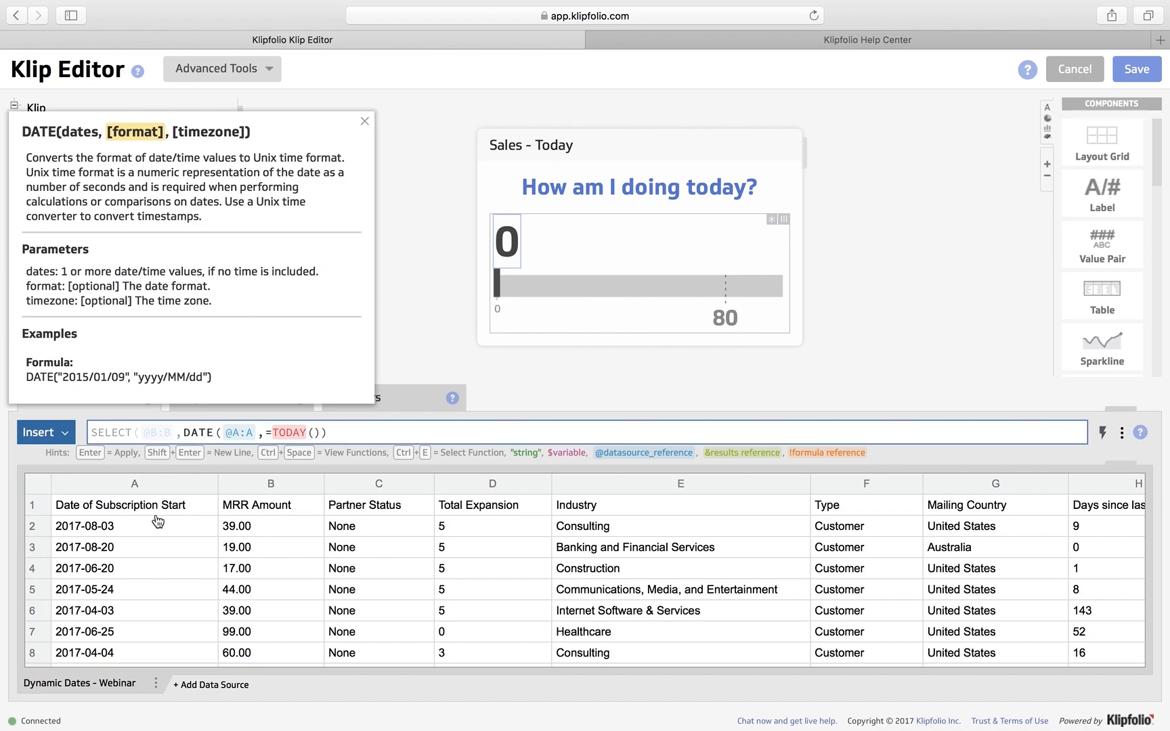
type("\"yyyy-")
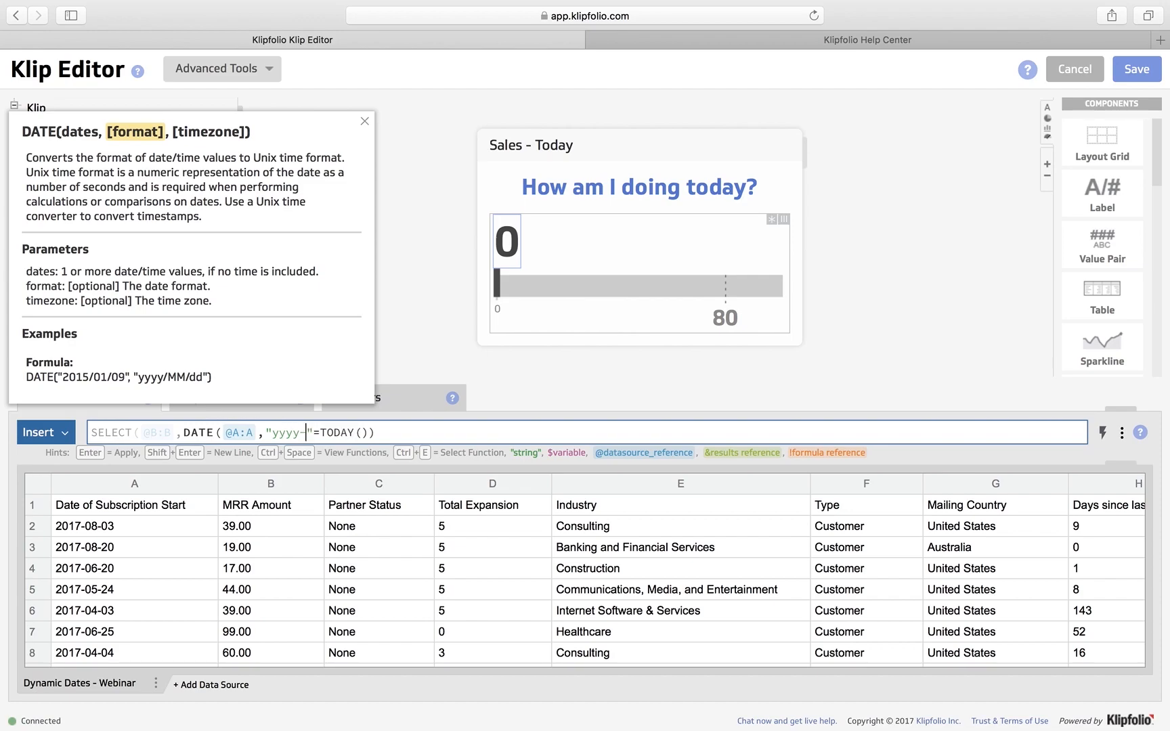
type("MM-dd)")
key("BackSpace")
key("Right")
type(")")
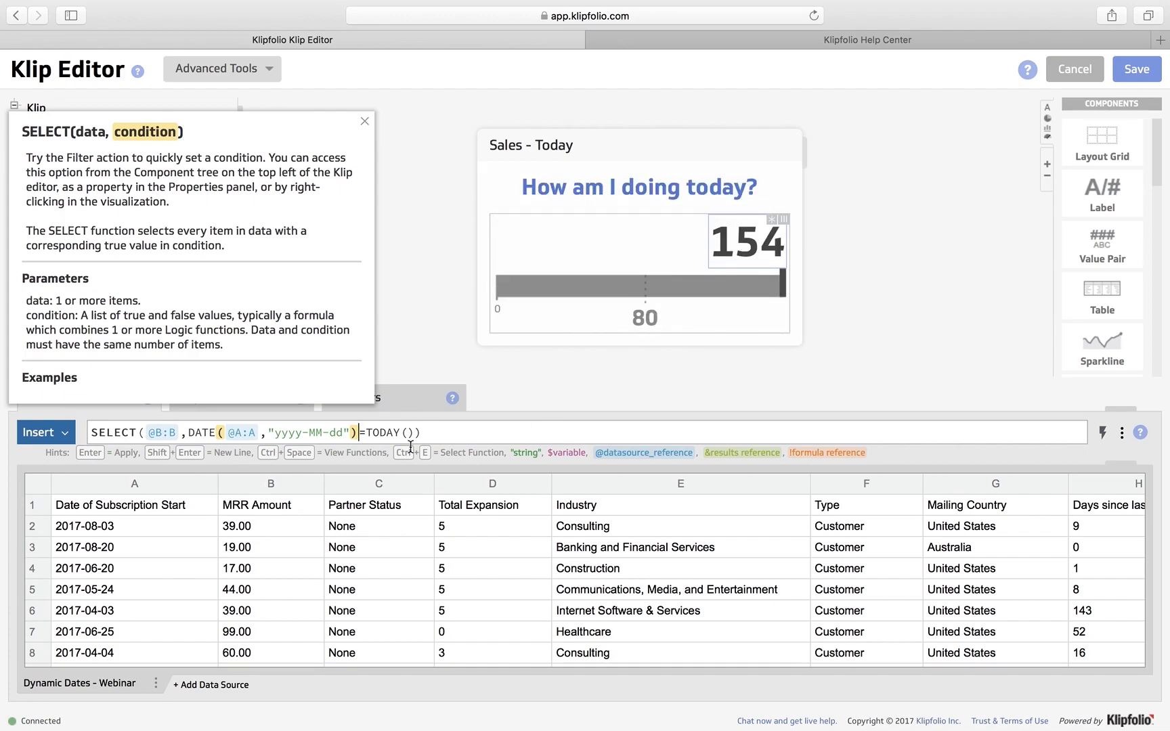
Evaluate the DATE part of the formula to check its Unix time values, and review the TODAY and SELECT functions.
left_click(201, 432)
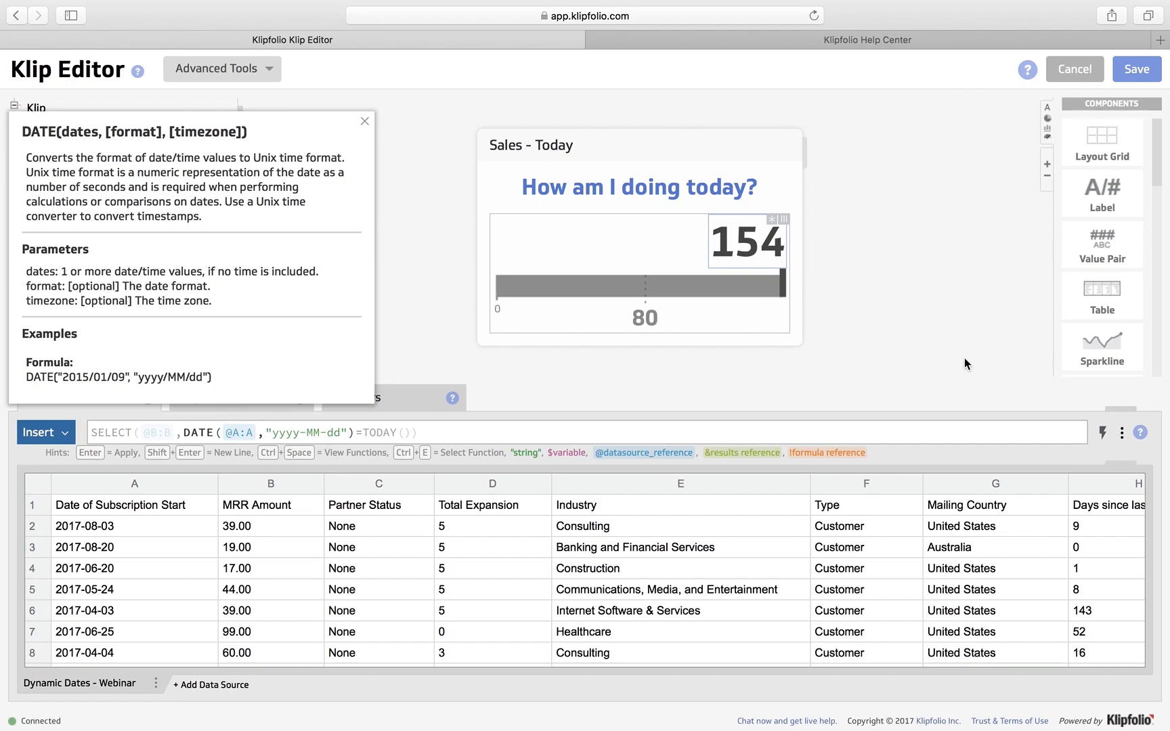
left_click(1102, 432)
scroll(241, 252, "down", 2)
scroll(241, 256, "down", 5)
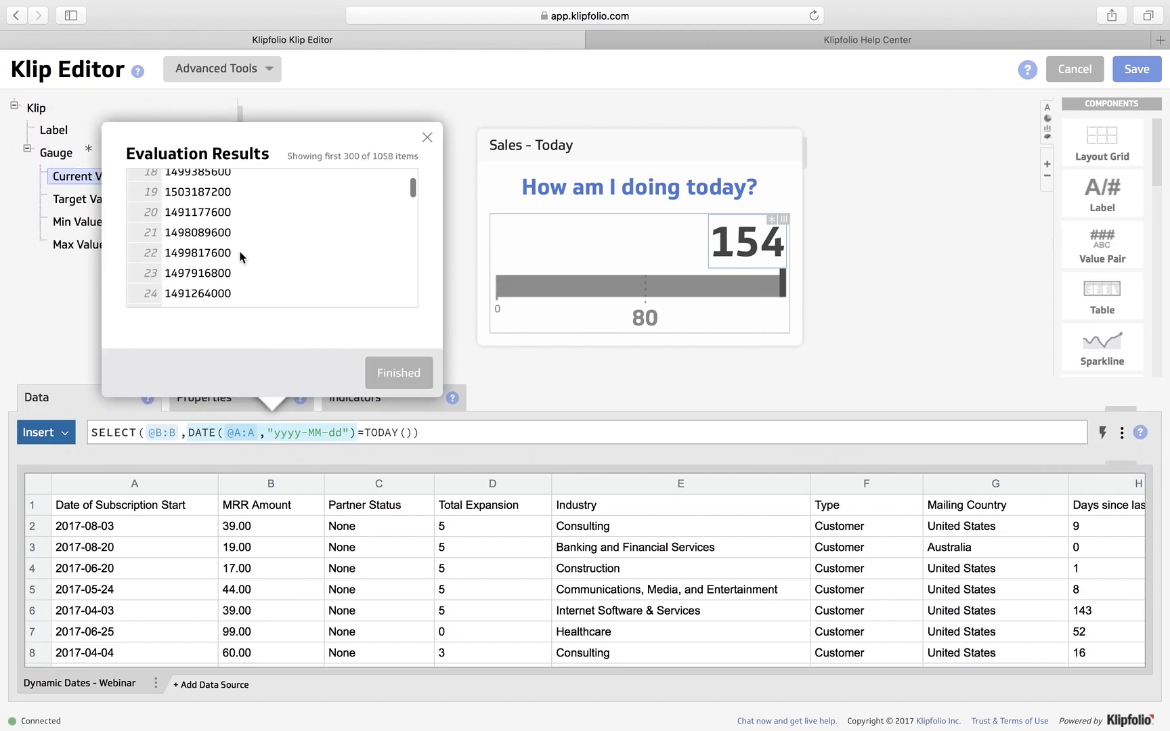
left_click(427, 137)
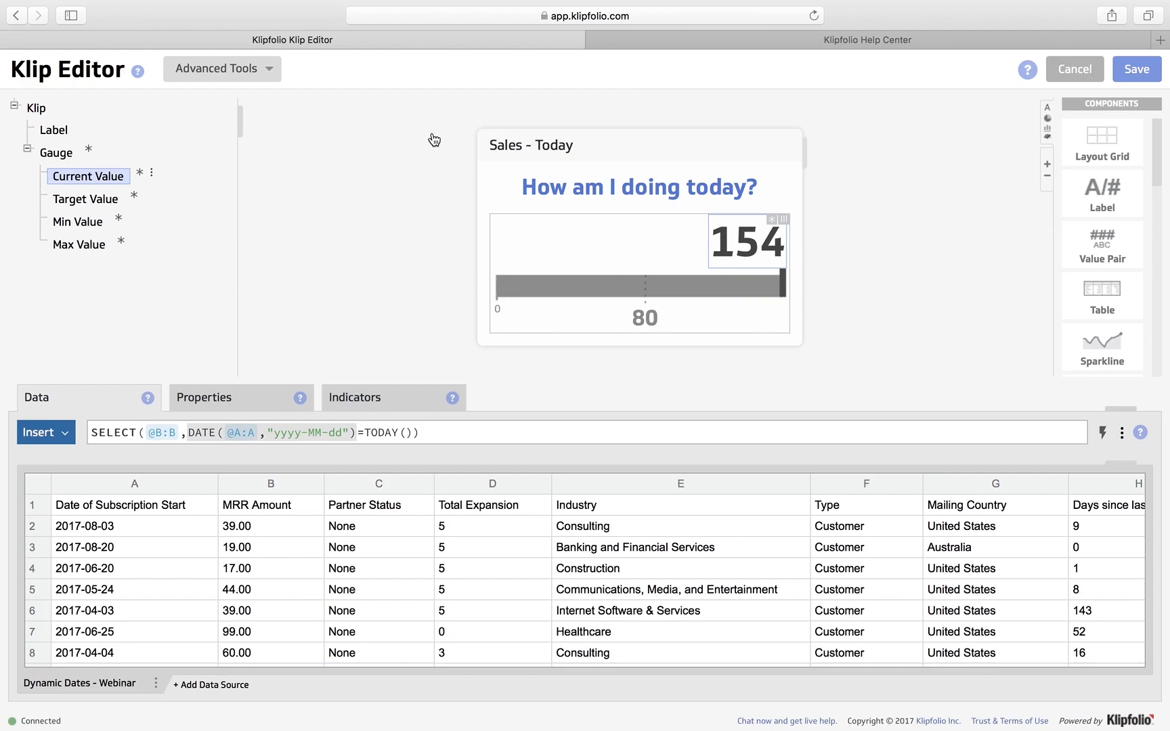
left_click(381, 432)
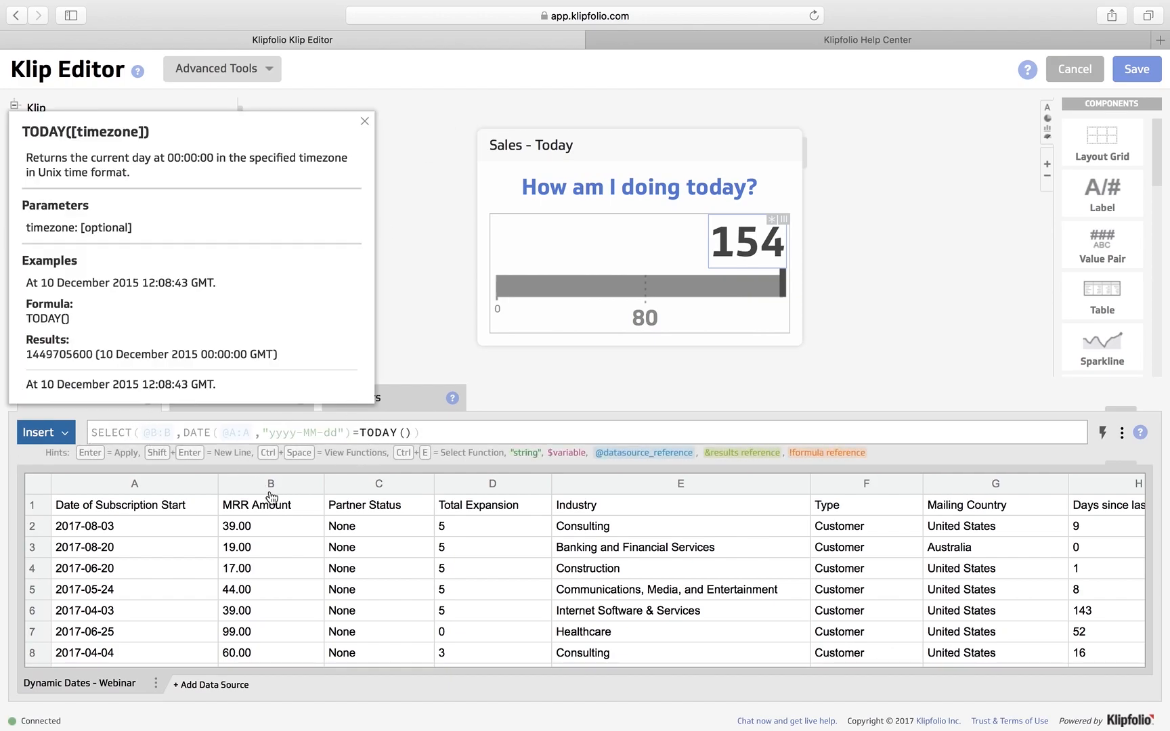
left_click(113, 428)
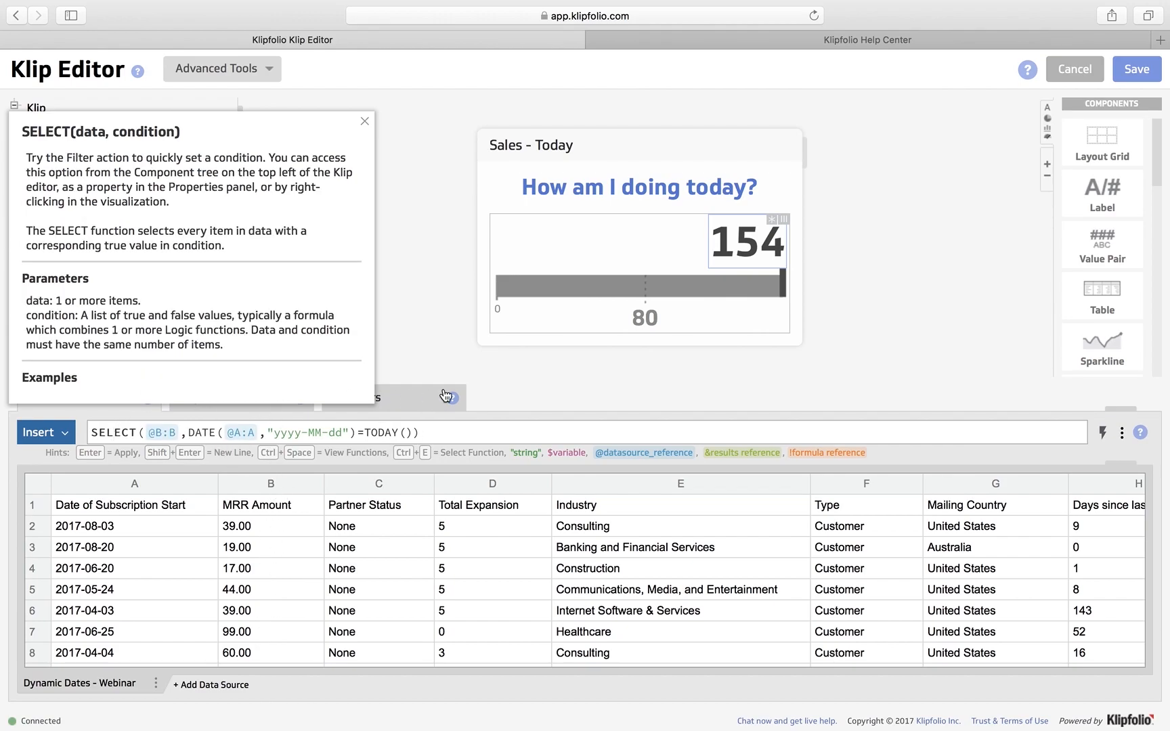
left_click(444, 348)
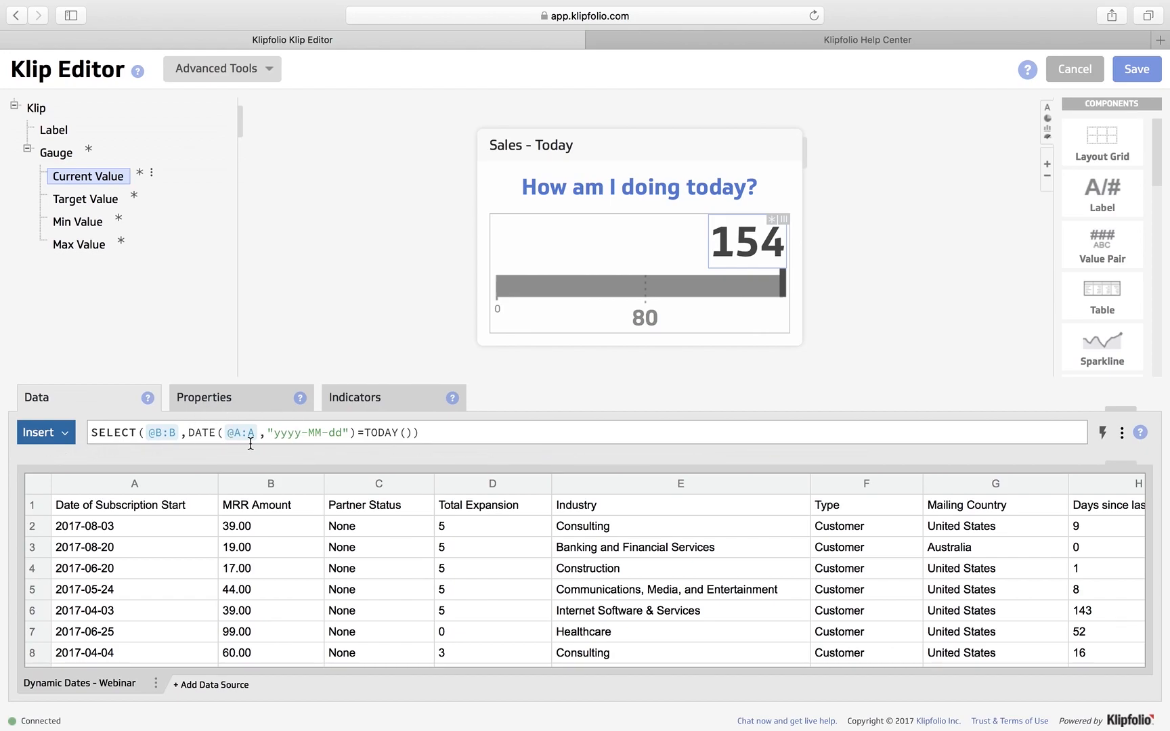
Keep the Current Value aggregated as Sum and format it as Currency instead of using the automatic format.
left_click(235, 403)
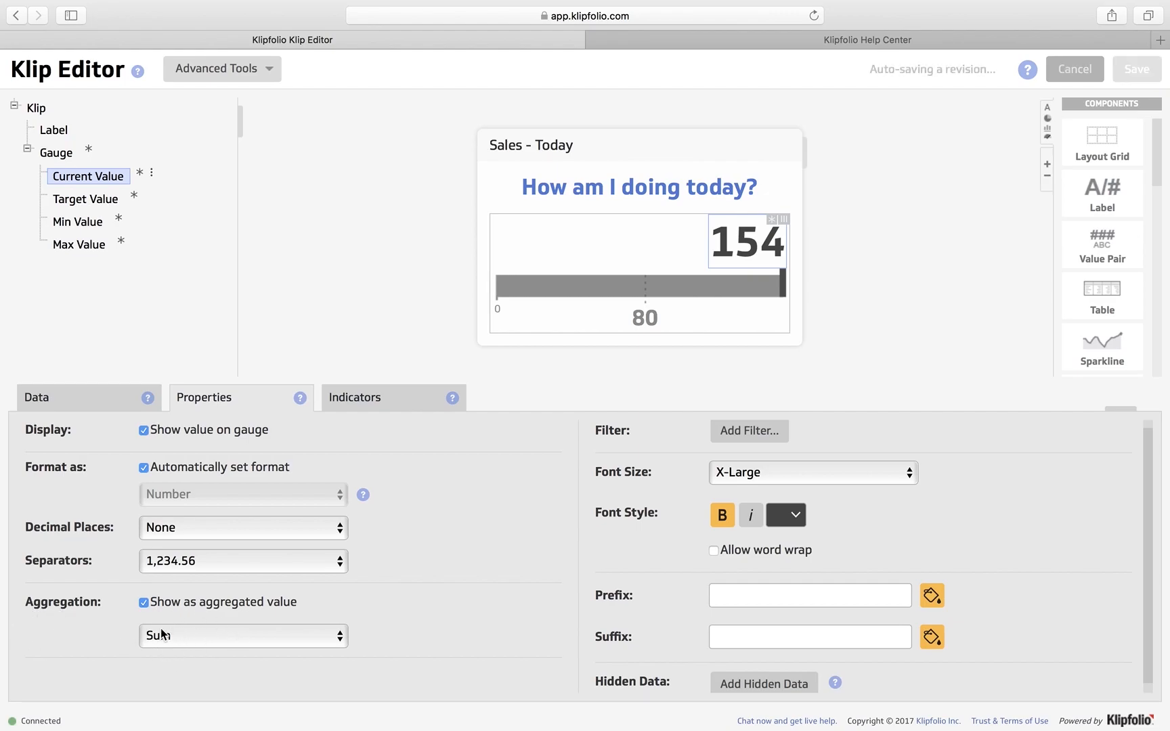
left_click(241, 635)
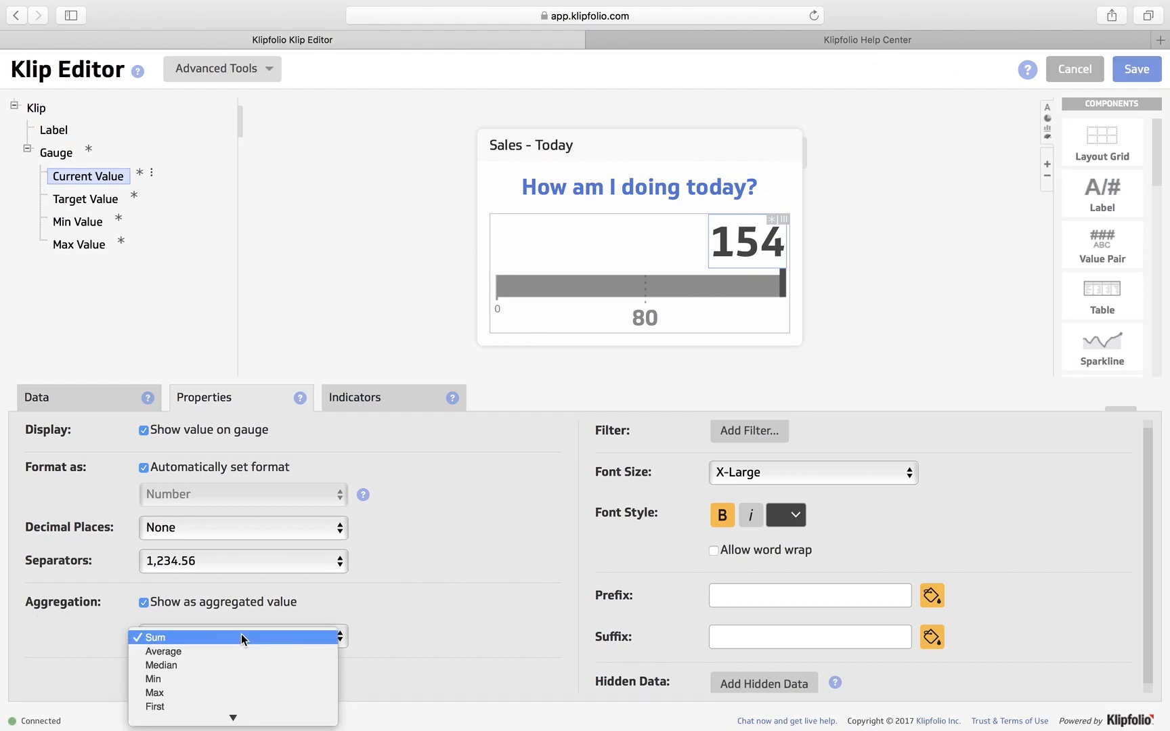
left_click(253, 637)
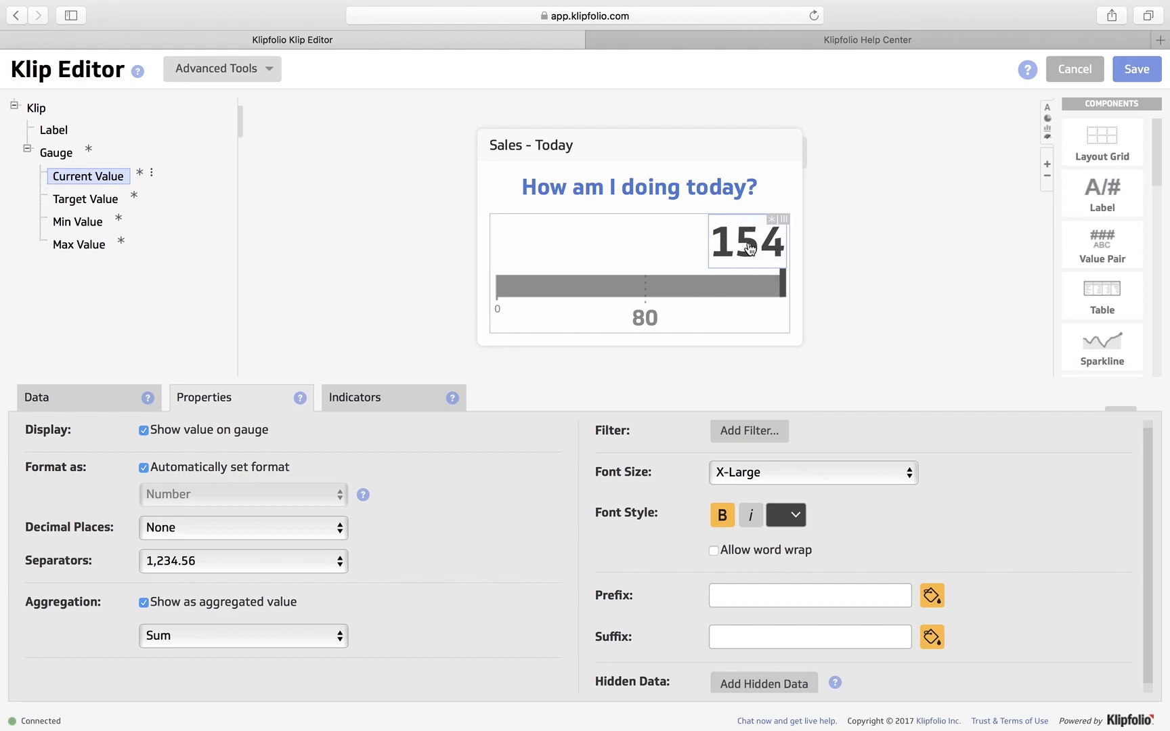
left_click(226, 470)
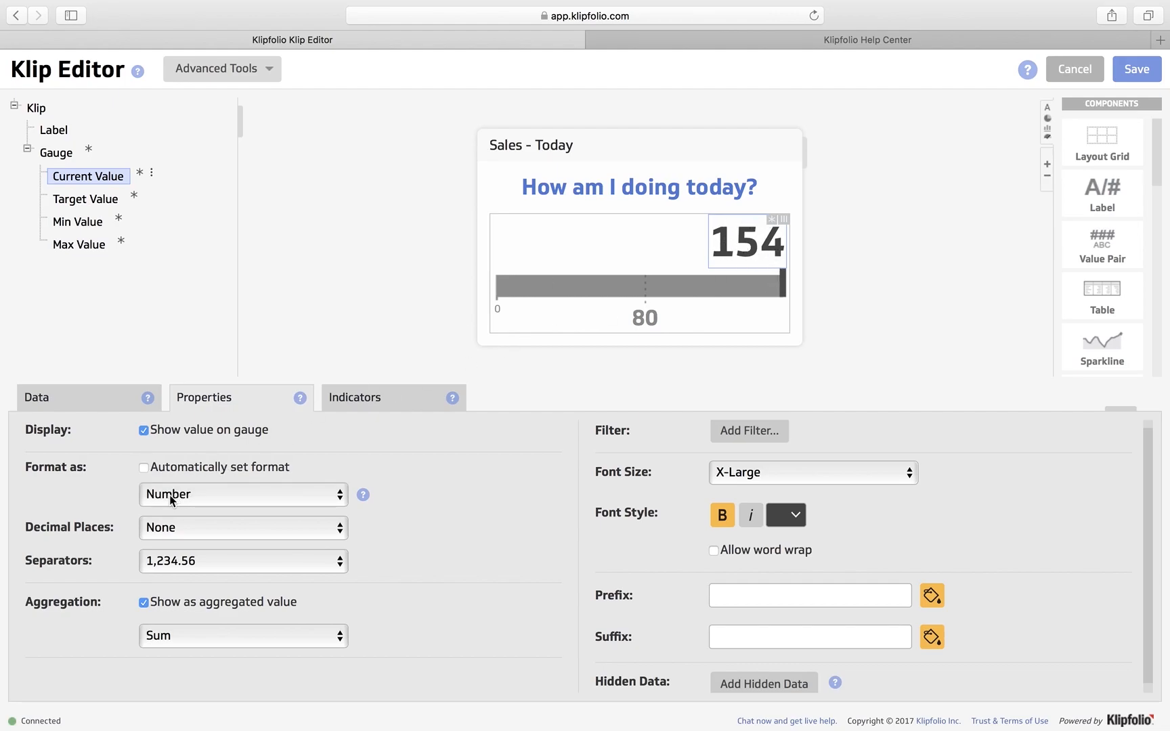
left_click(229, 495)
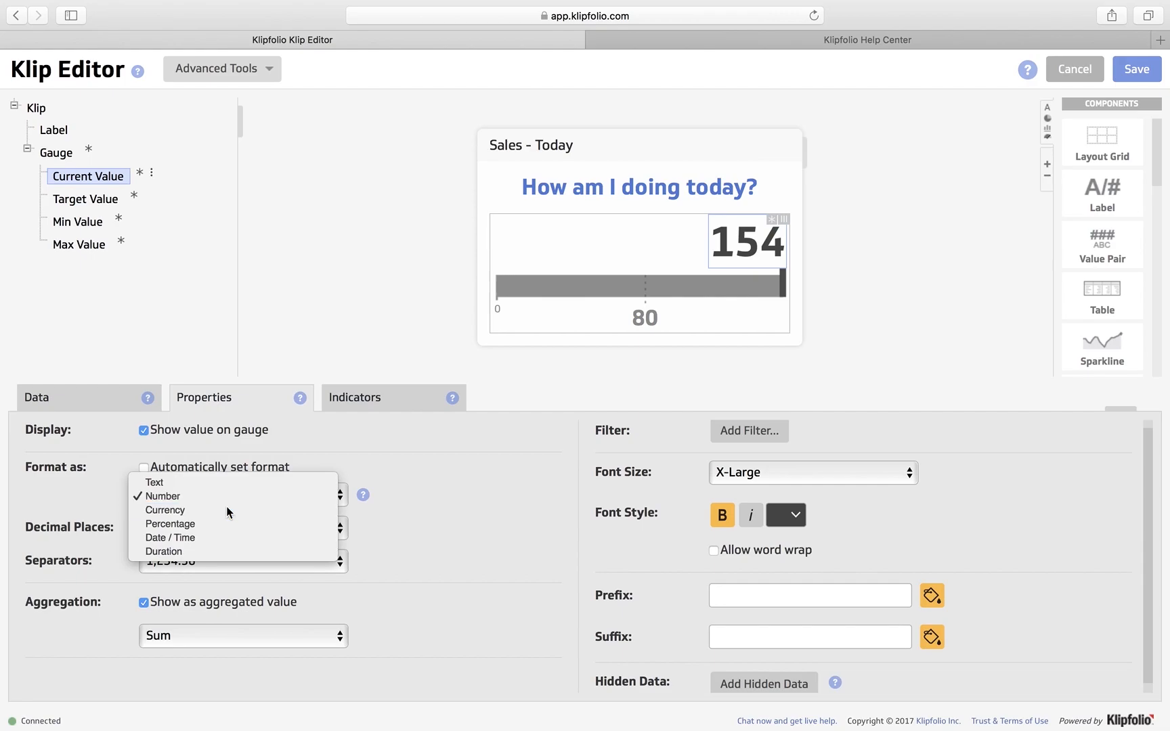
left_click(226, 508)
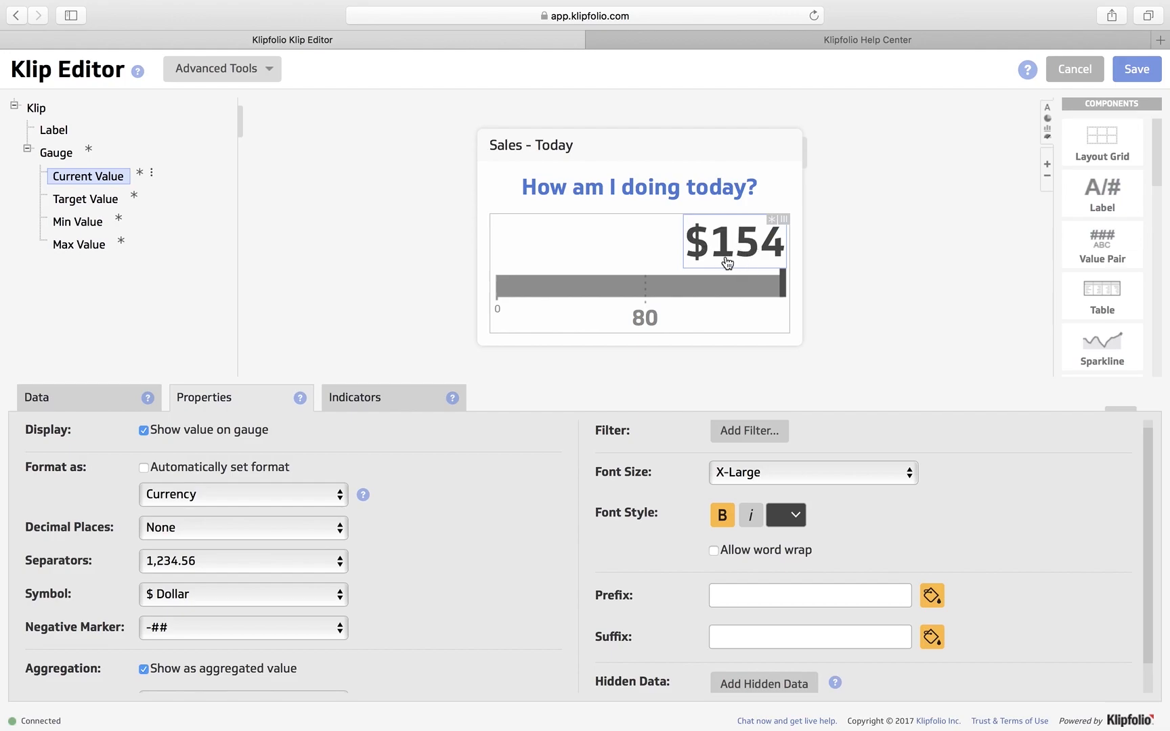
Set the gauge's Target Value to 250.
left_click(109, 402)
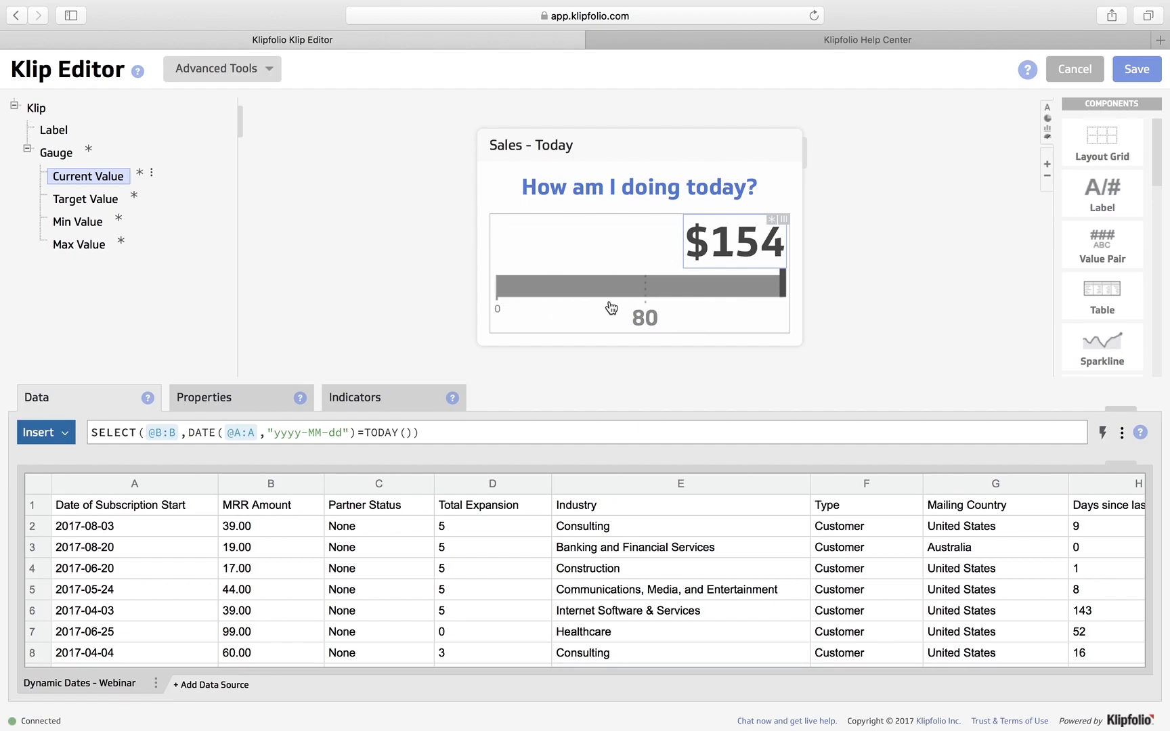
left_click(81, 200)
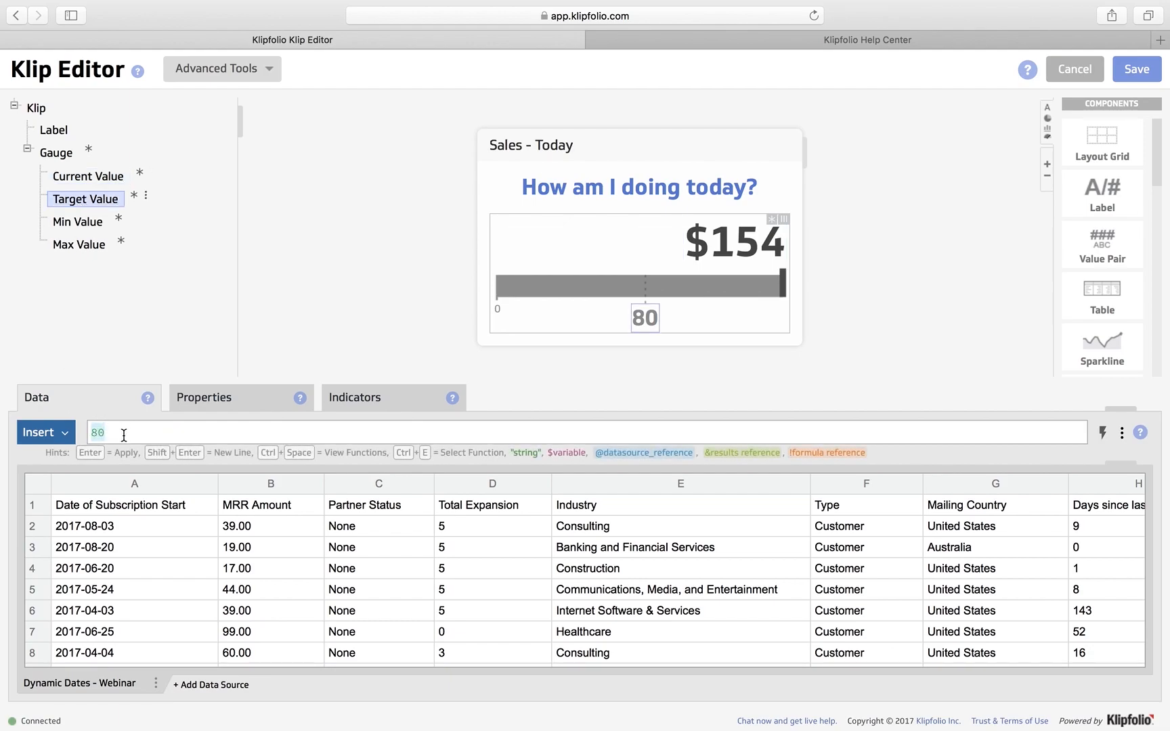
key("BackSpace")
key("BackSpace")
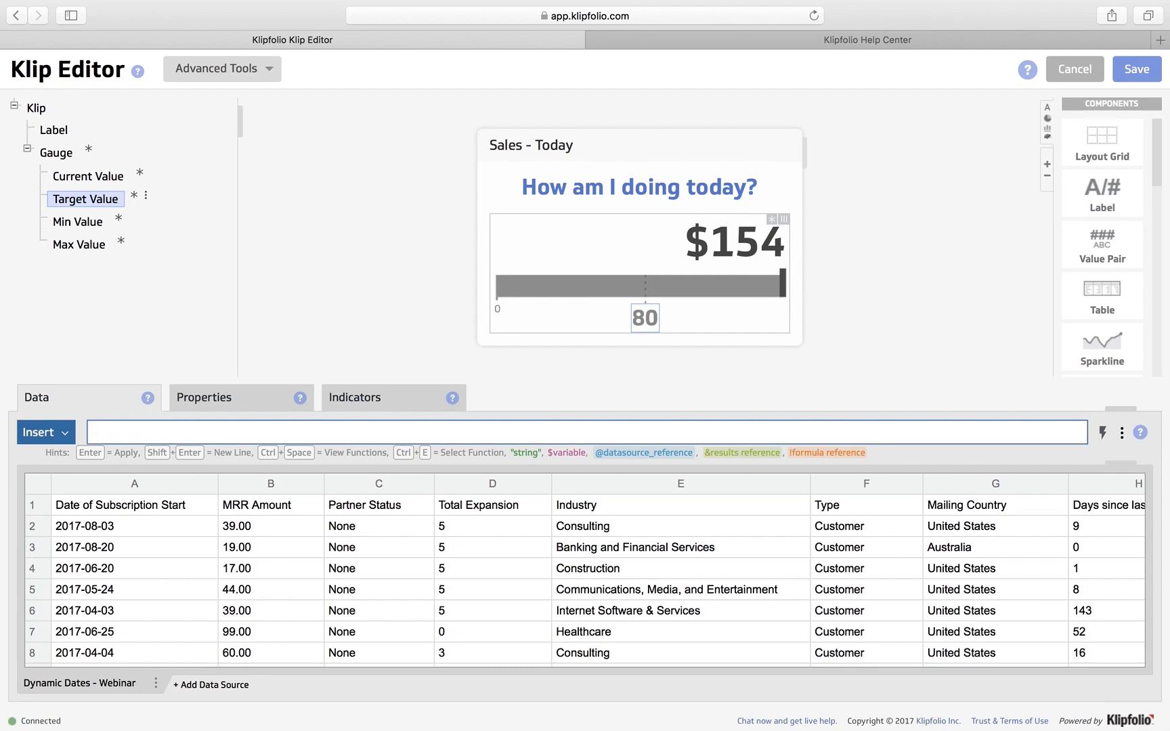
type("50")
key("Return")
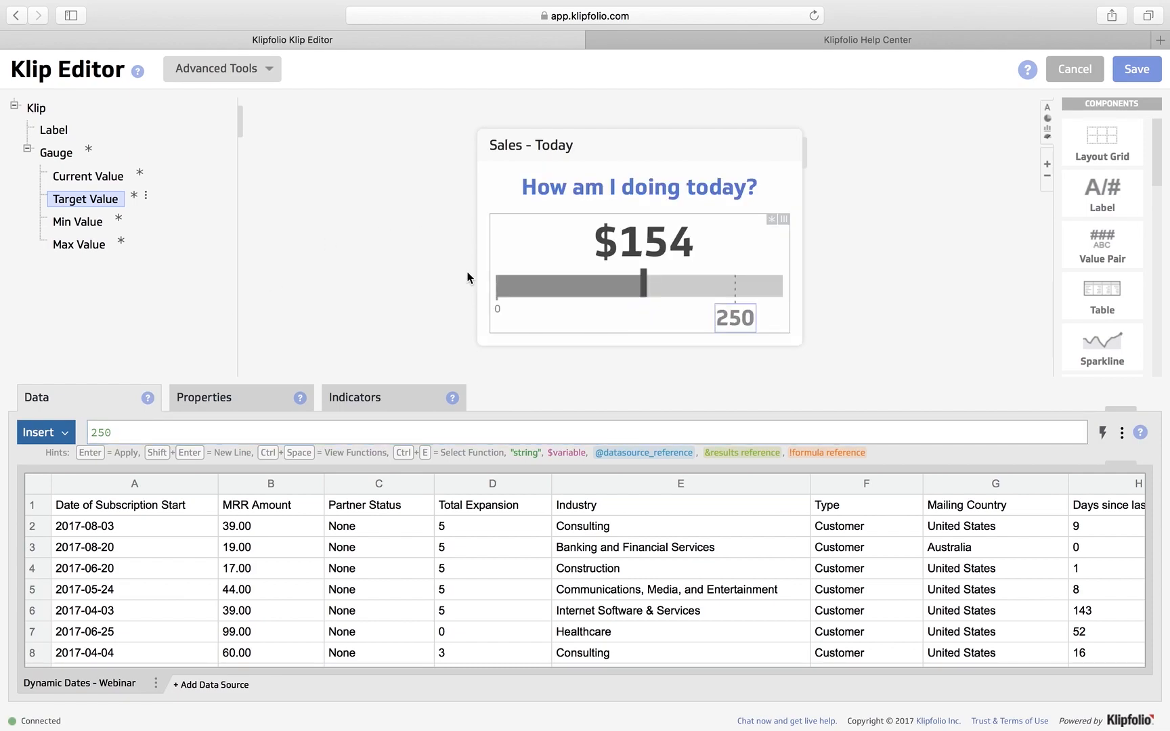
Turn off automatic formatting for the Target Value and format it as Currency.
left_click(223, 400)
left_click(201, 466)
left_click(193, 497)
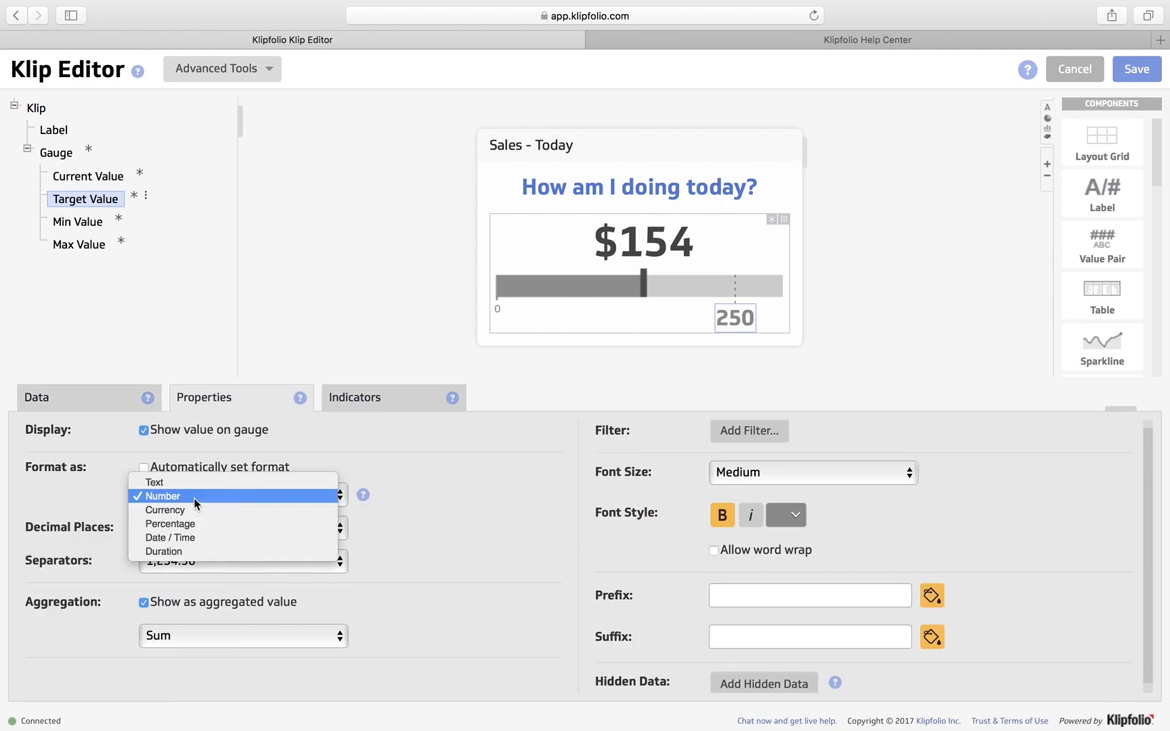
key("Escape")
left_click(193, 508)
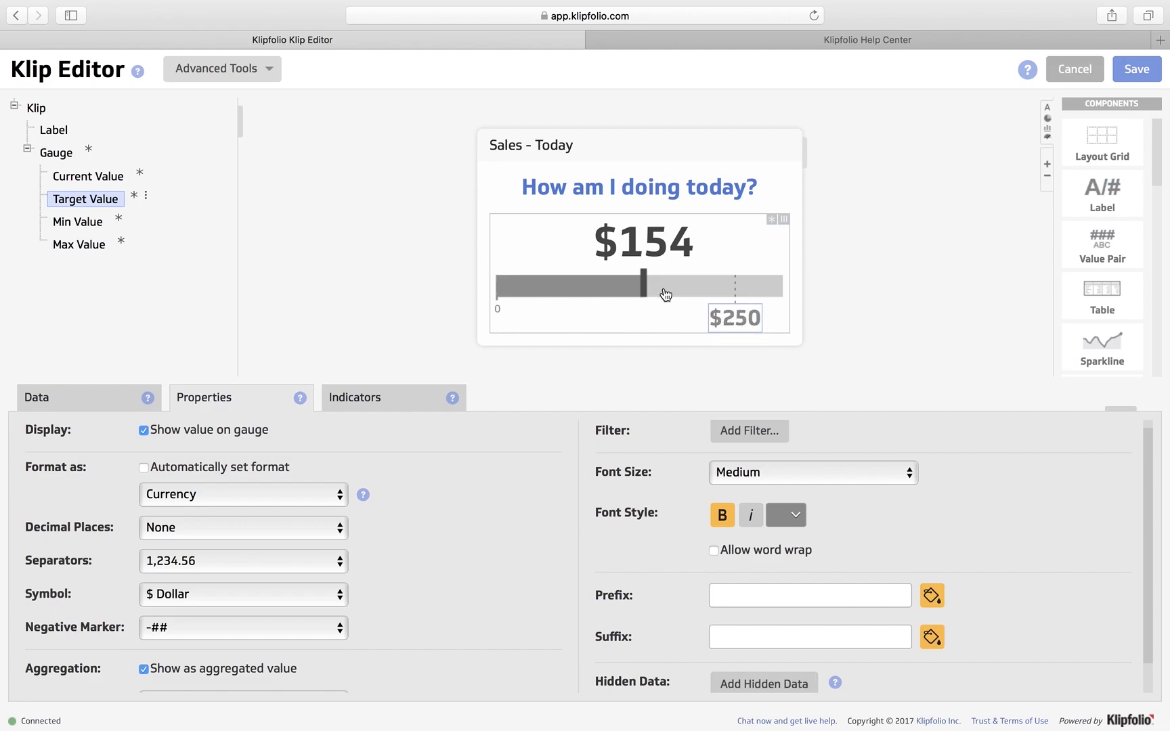
Turn off automatic formatting for the gauge's Min Value and format it as Currency.
left_click(90, 227)
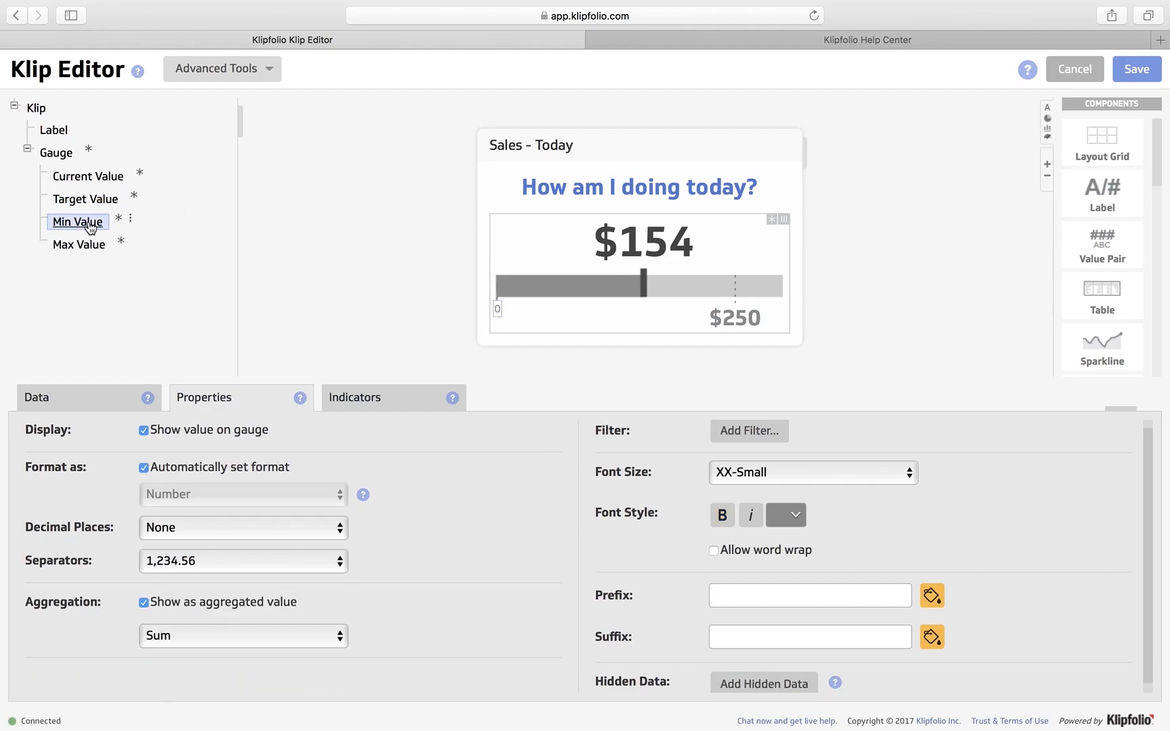
left_click(205, 466)
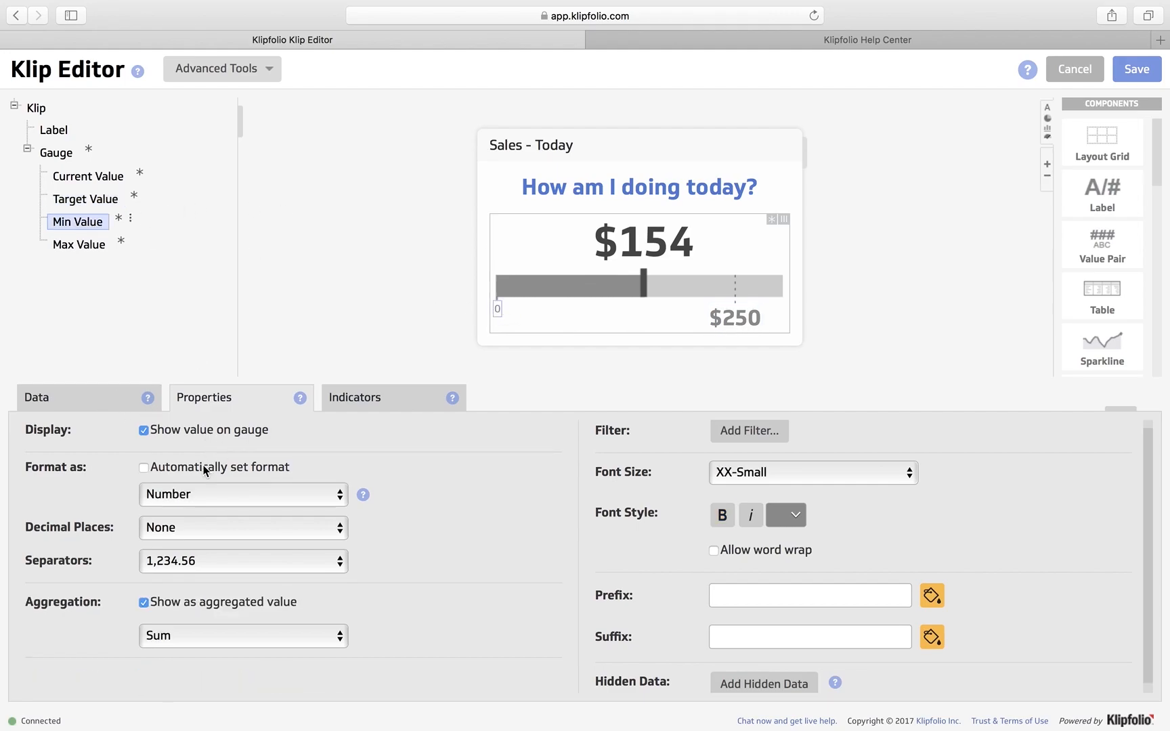
left_click(201, 494)
left_click(198, 509)
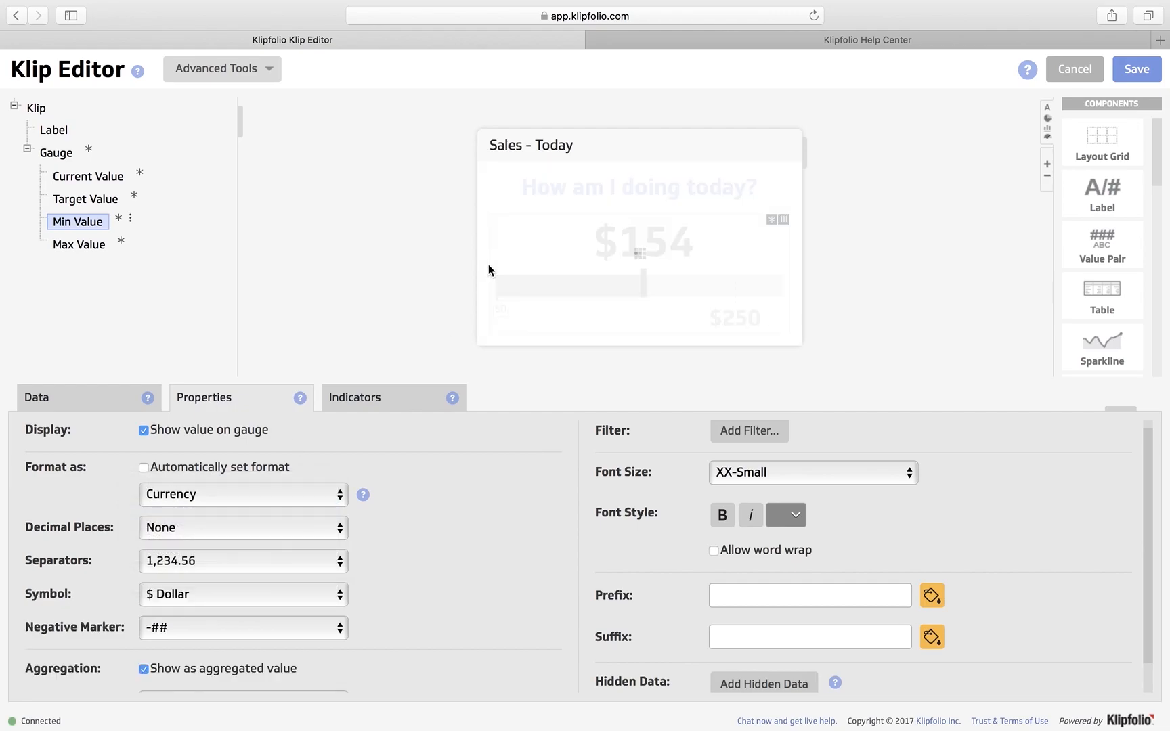
Set the gauge's Max Value to 300 and format it as Currency.
left_click(84, 247)
left_click(97, 400)
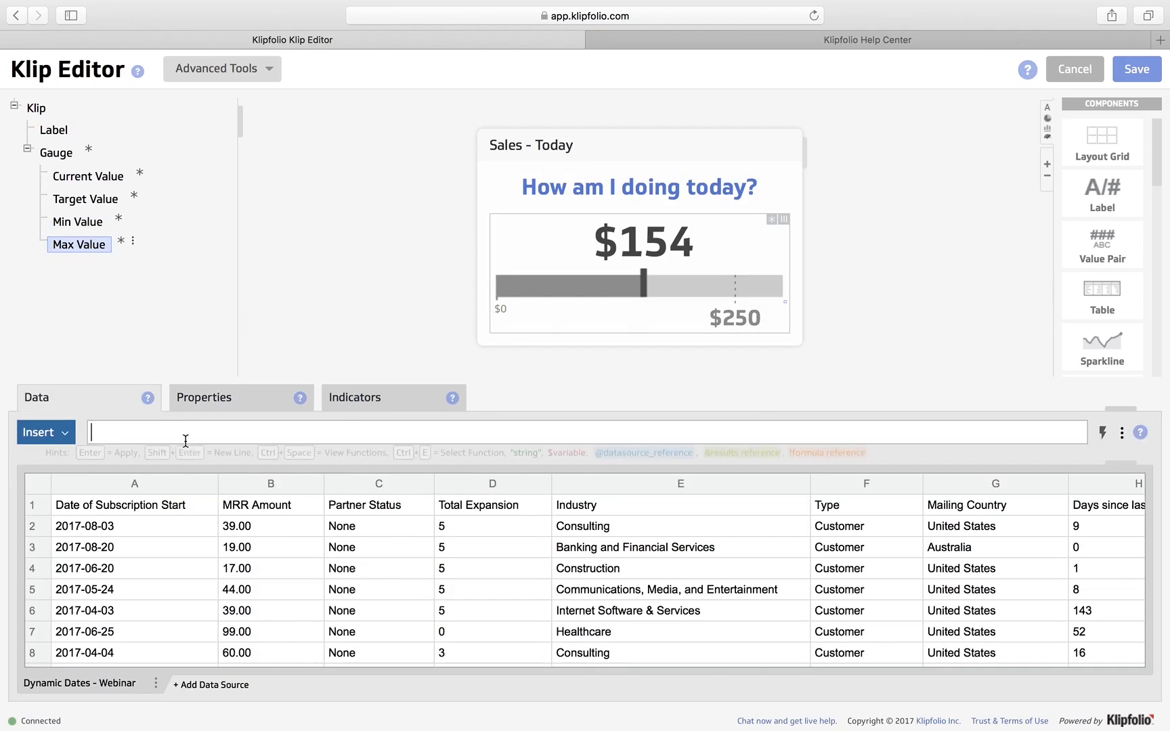
left_click(219, 439)
type("300")
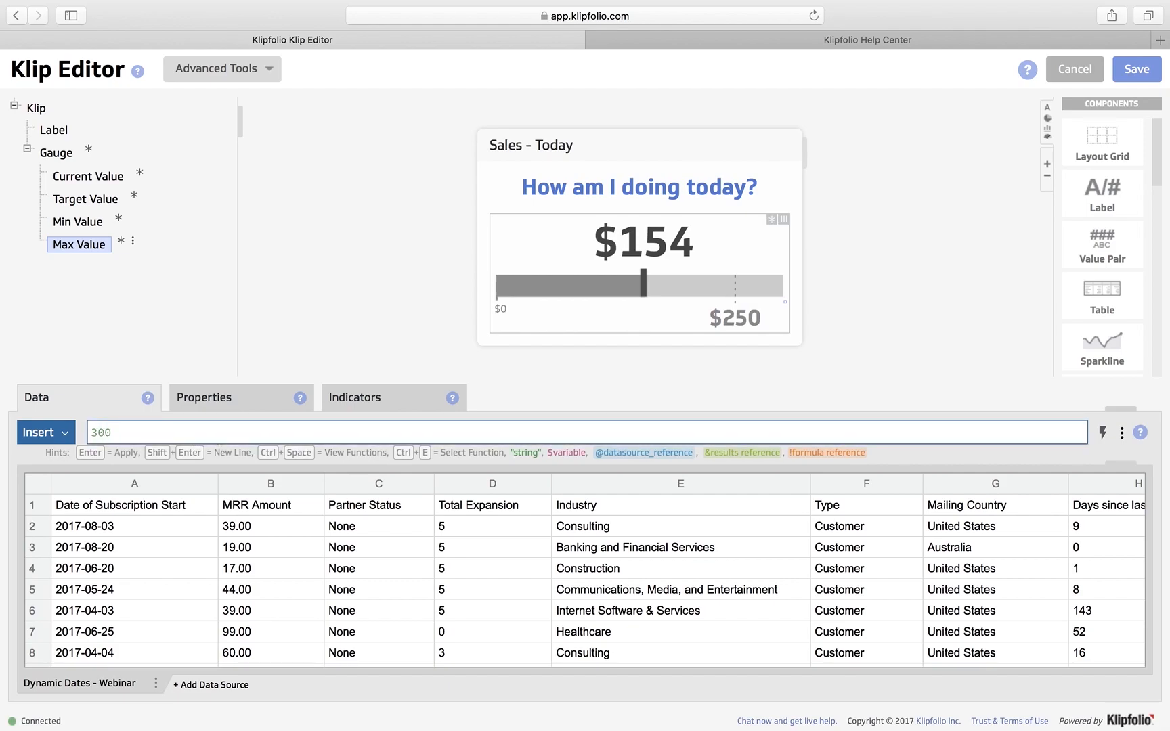
left_click(222, 399)
left_click(224, 468)
left_click(225, 496)
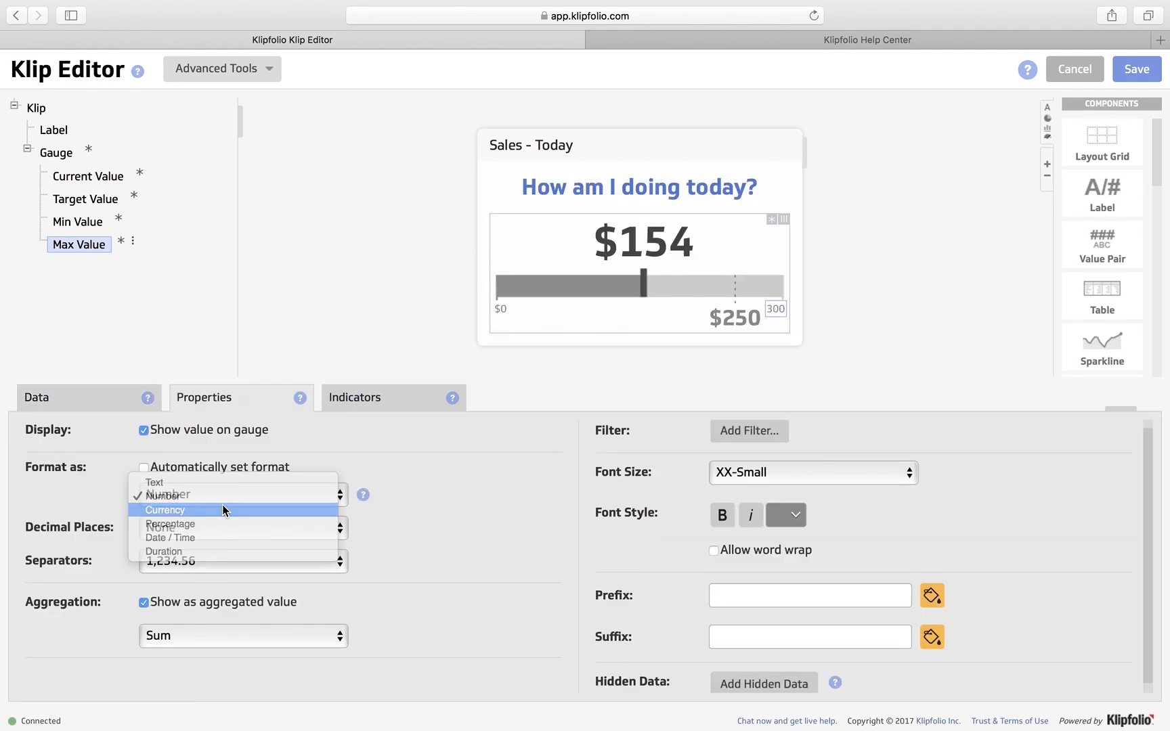
left_click(224, 509)
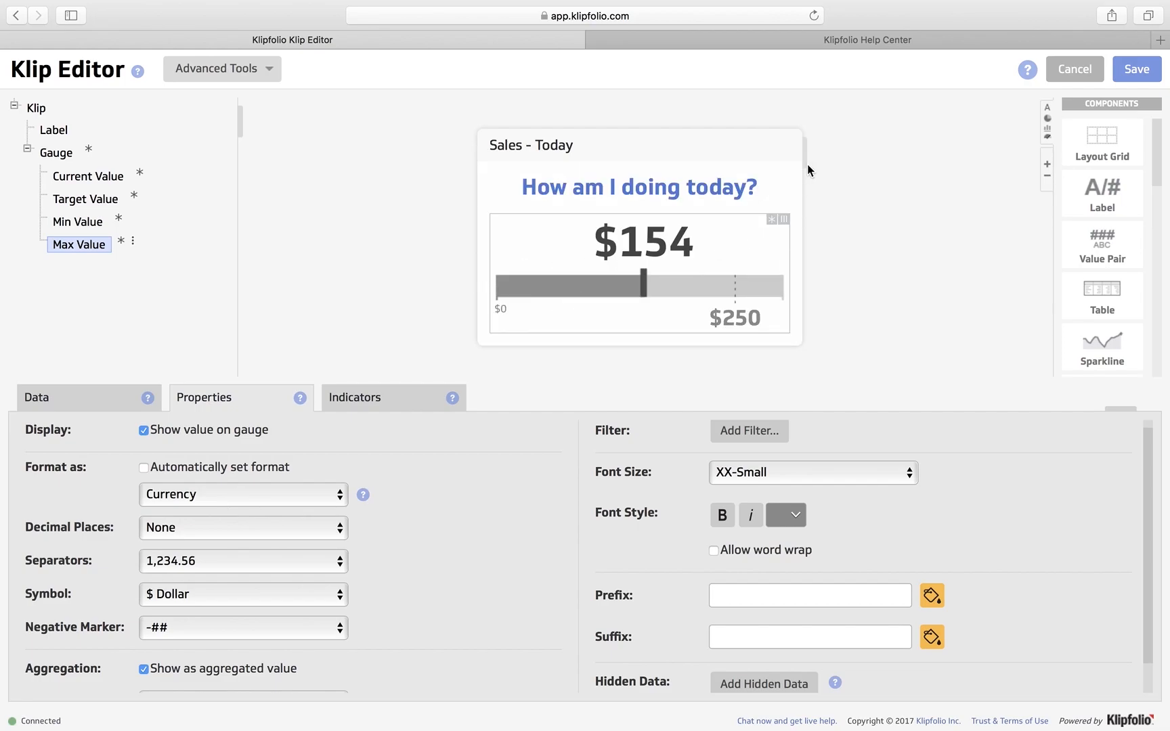
Widen the Klip preview and open the properties of the Gauge component.
left_click_drag(806, 161, 942, 182)
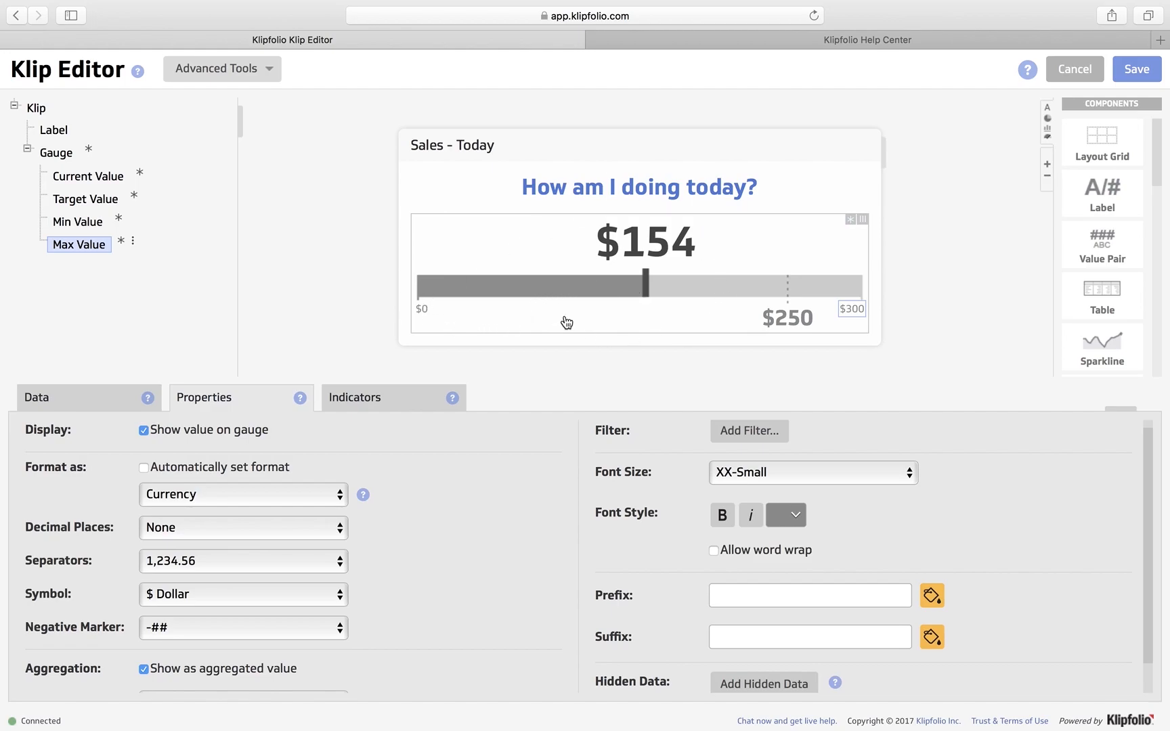
left_click(79, 401)
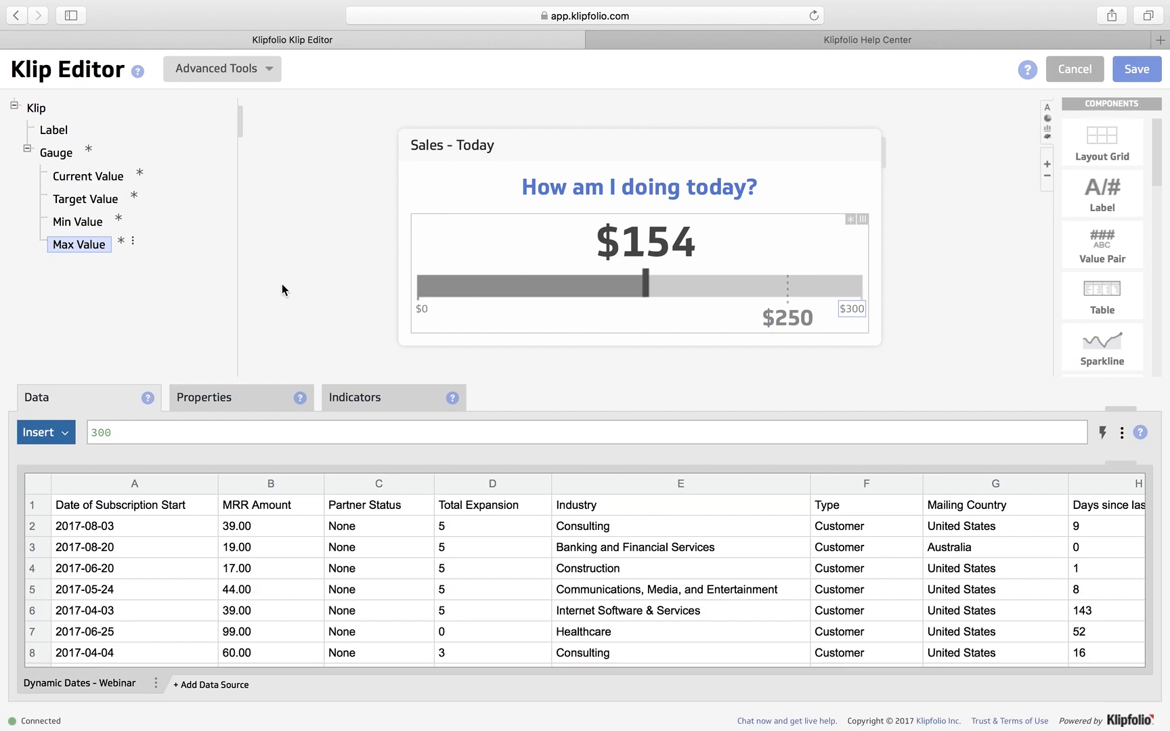
left_click(59, 154)
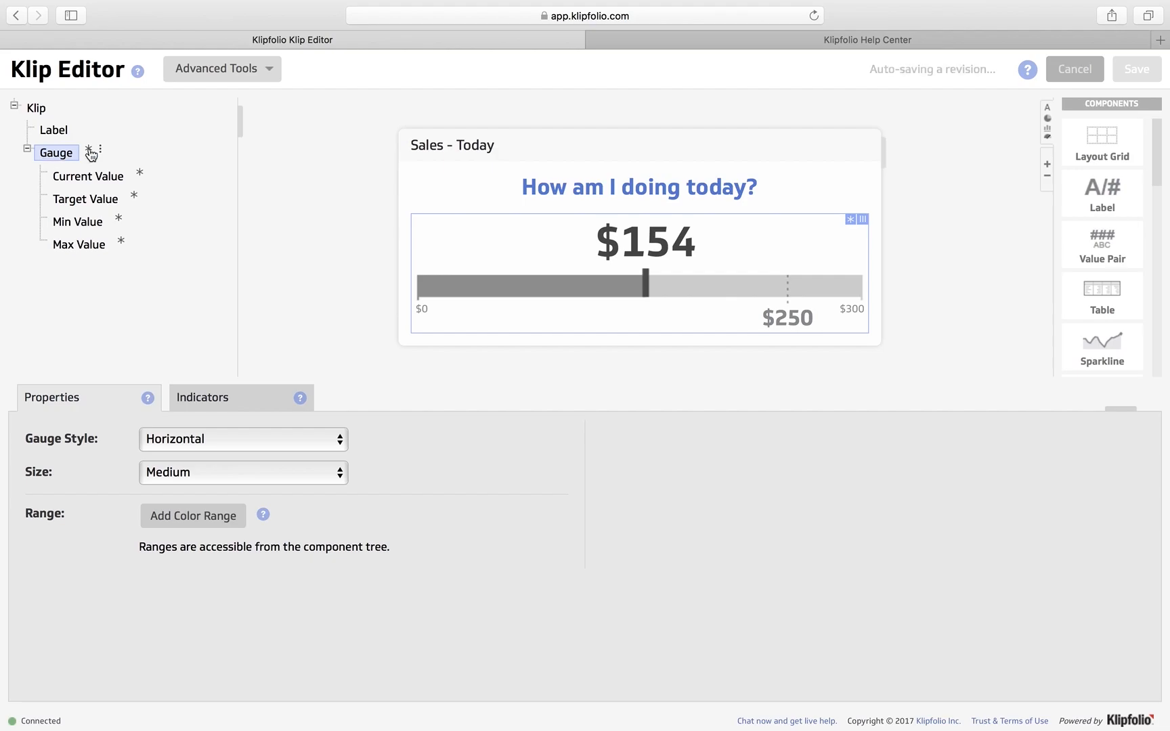
Add a color range to the gauge and set its range color to dark red.
left_click(1047, 169)
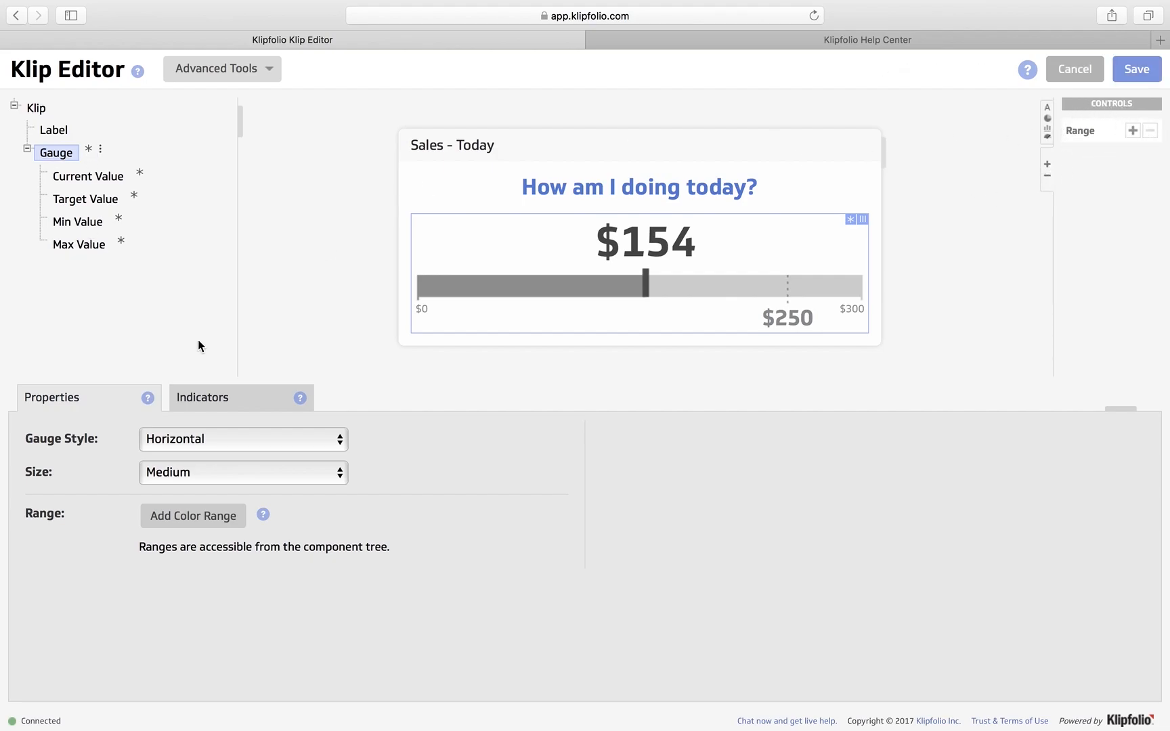
left_click(206, 522)
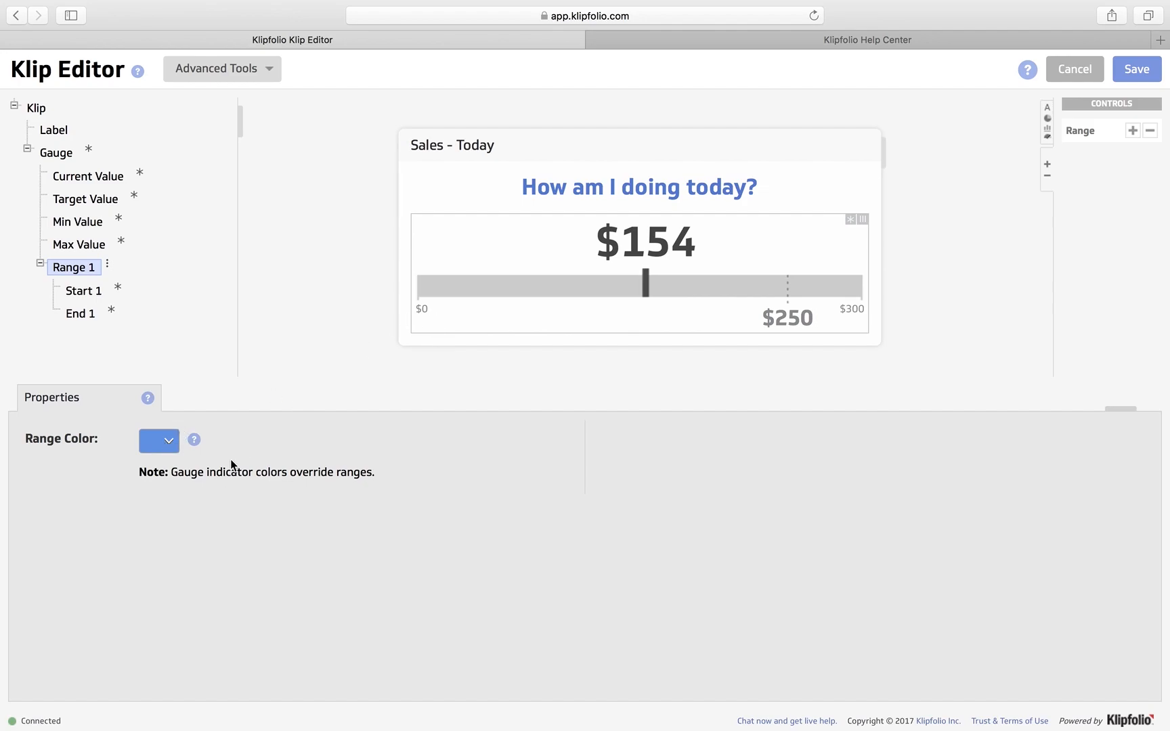
left_click(162, 447)
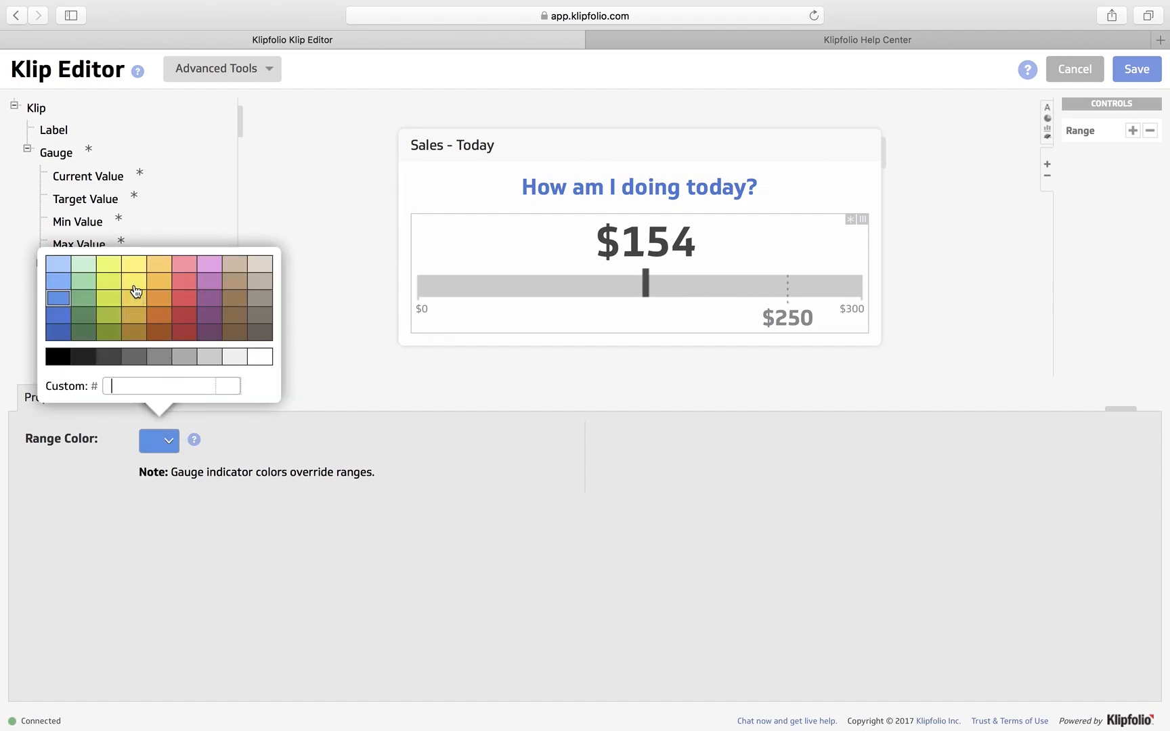
left_click(189, 323)
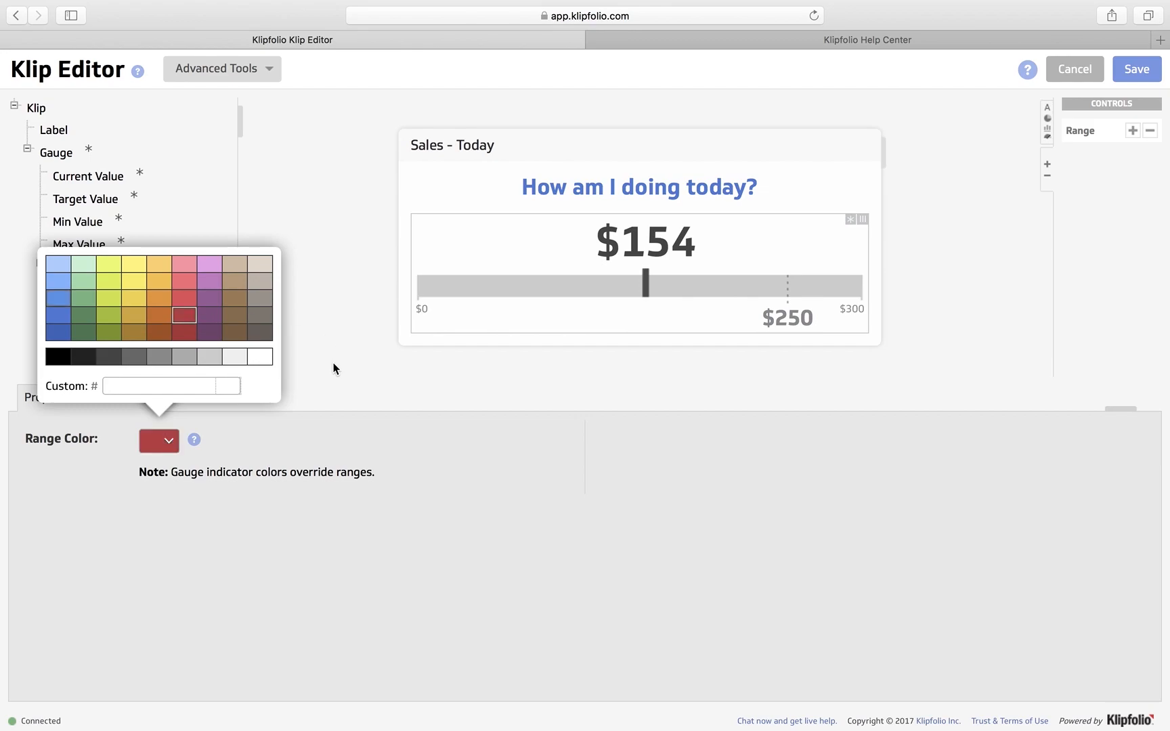
left_click(336, 306)
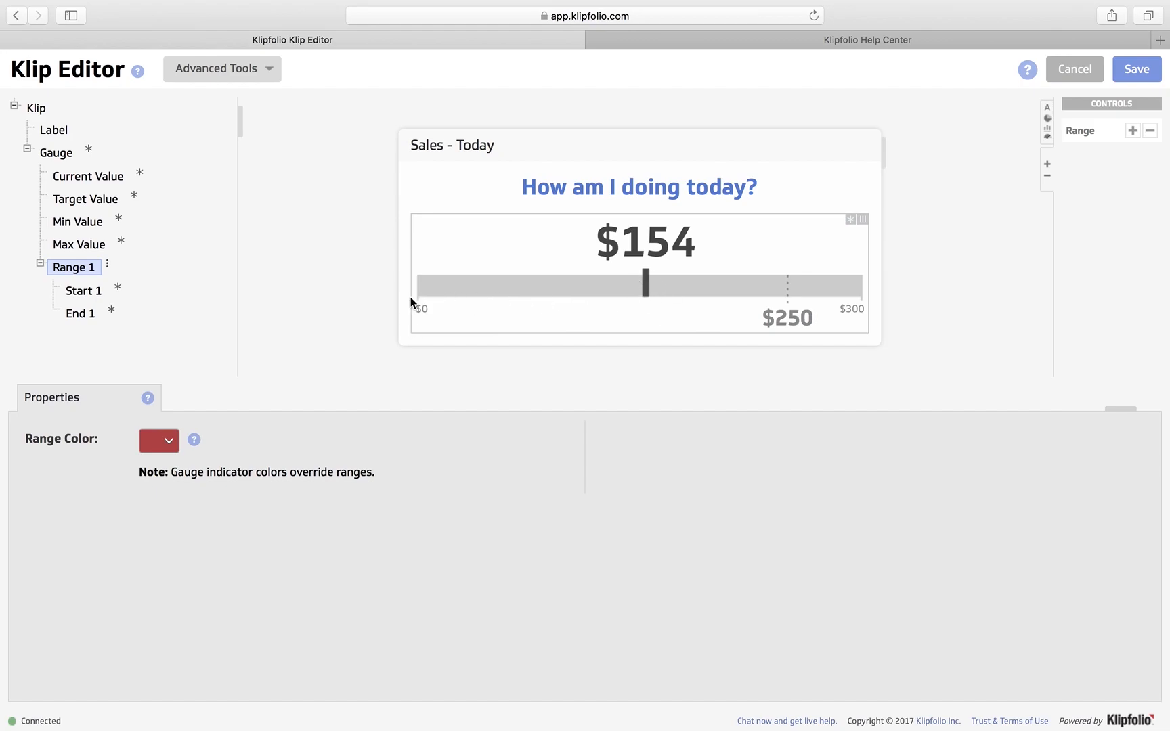
Set Range 1 to start at the formula reference !Min Value and end at the results reference &Current Value.
left_click(82, 291)
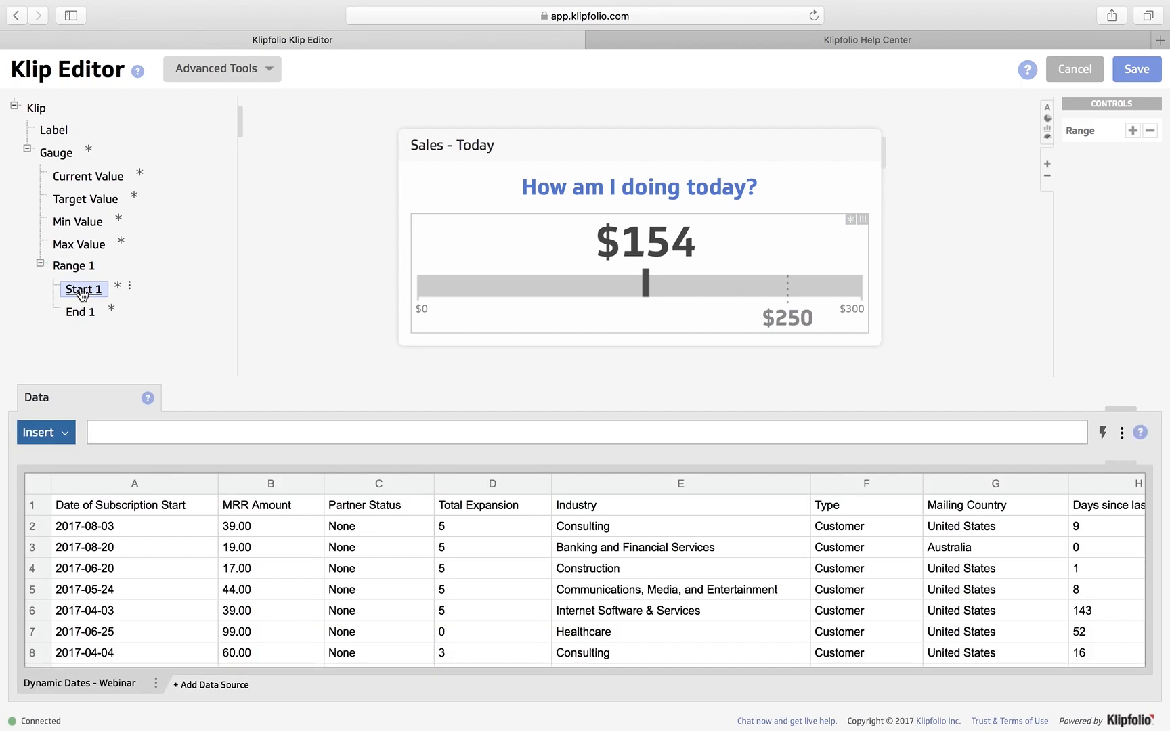
left_click(98, 432)
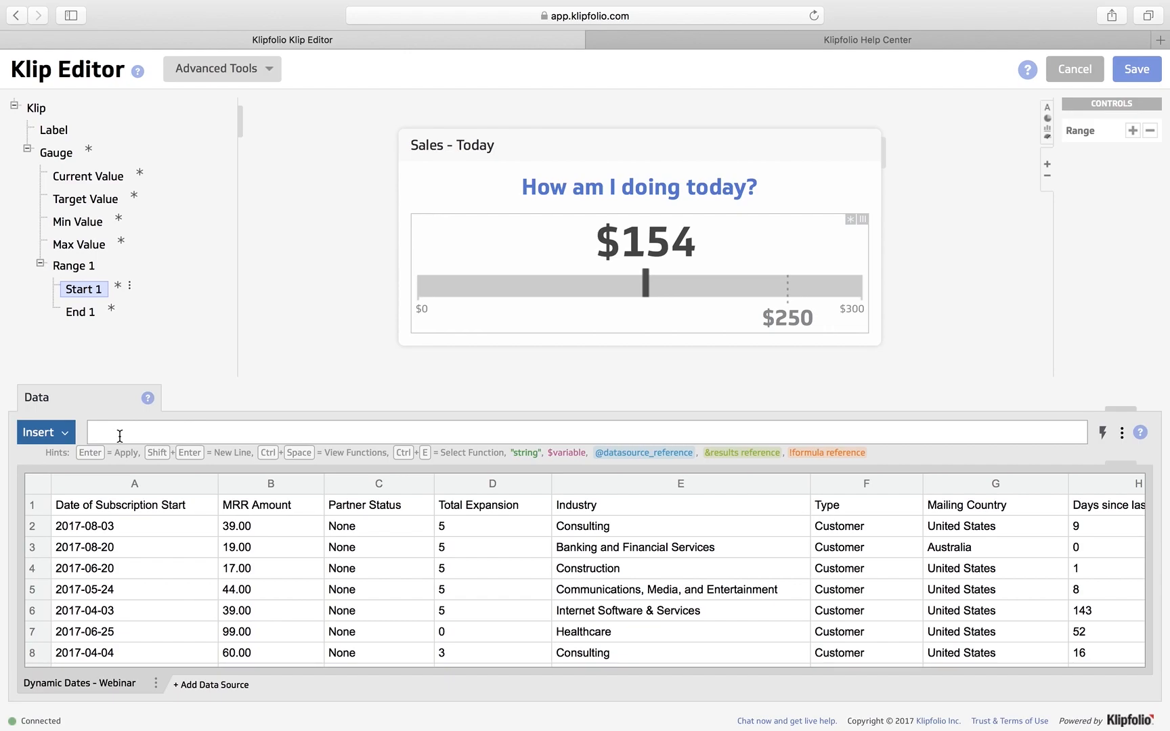
type("!Min Value")
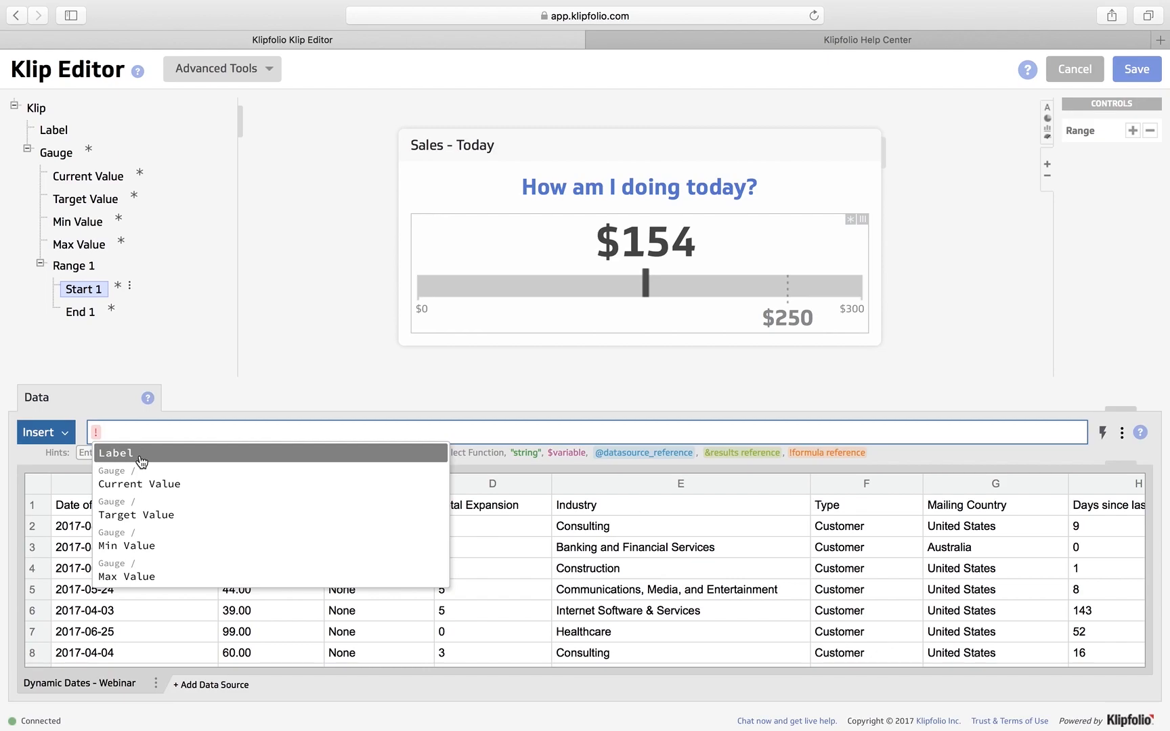
left_click(144, 546)
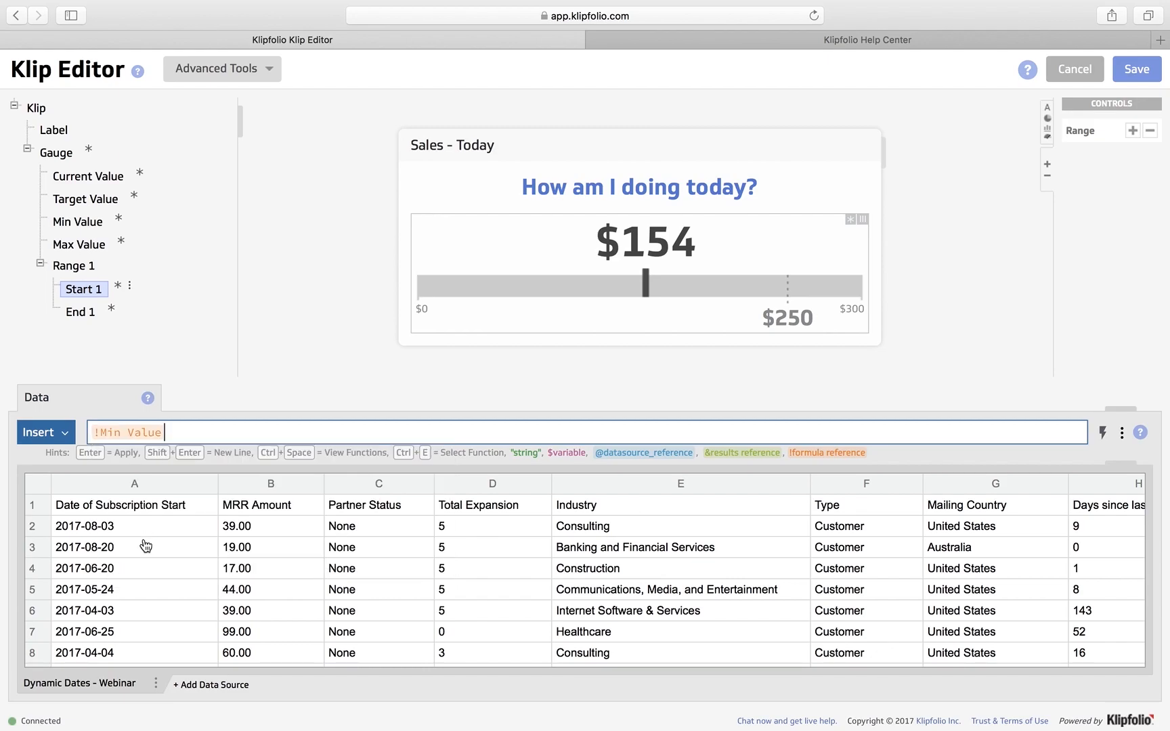
left_click(84, 314)
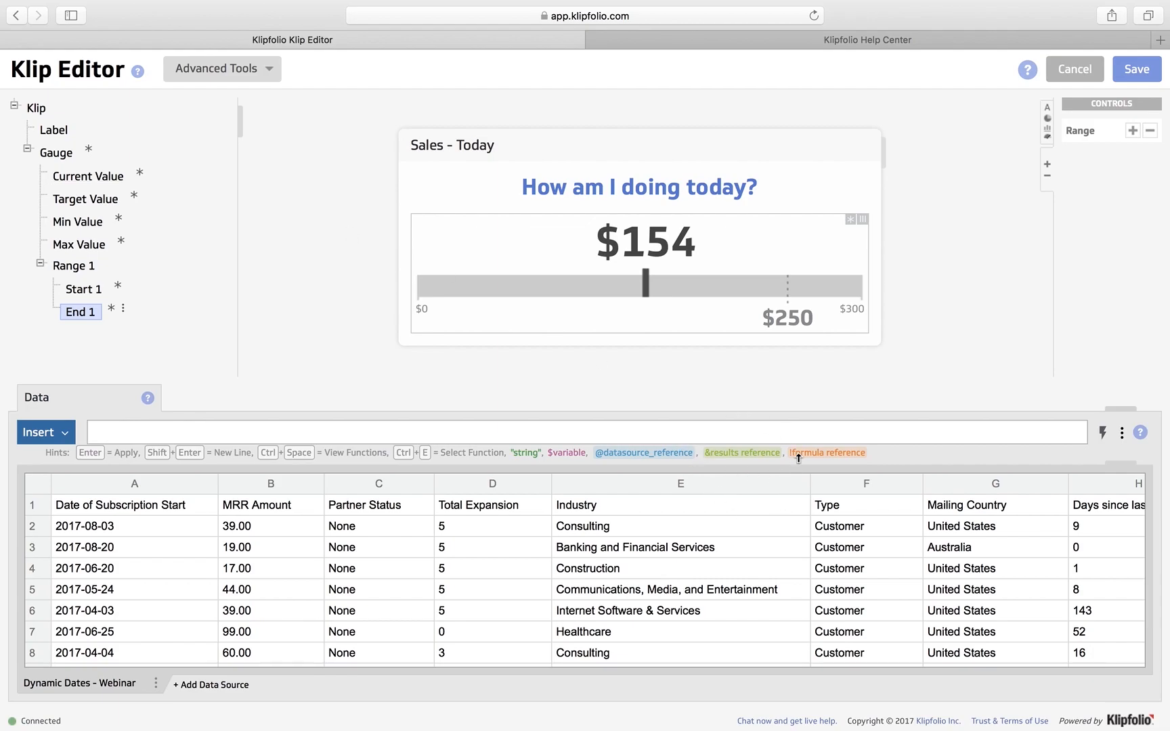
left_click(647, 434)
type("&")
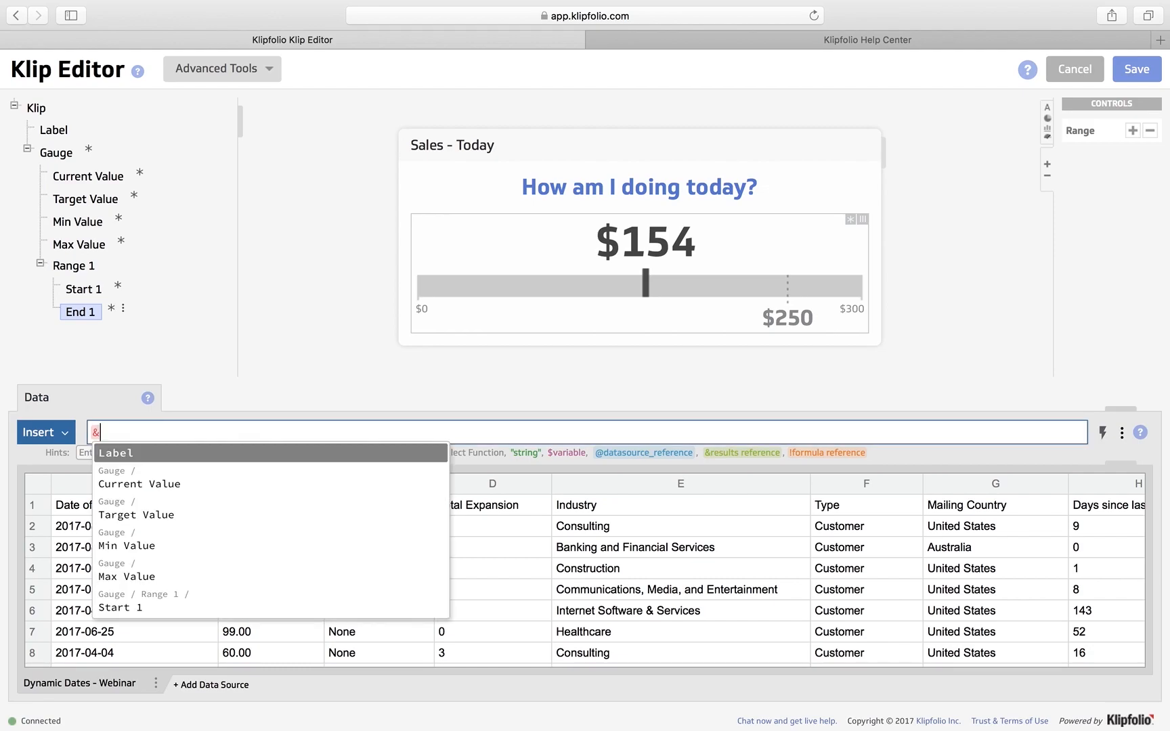
key("Down")
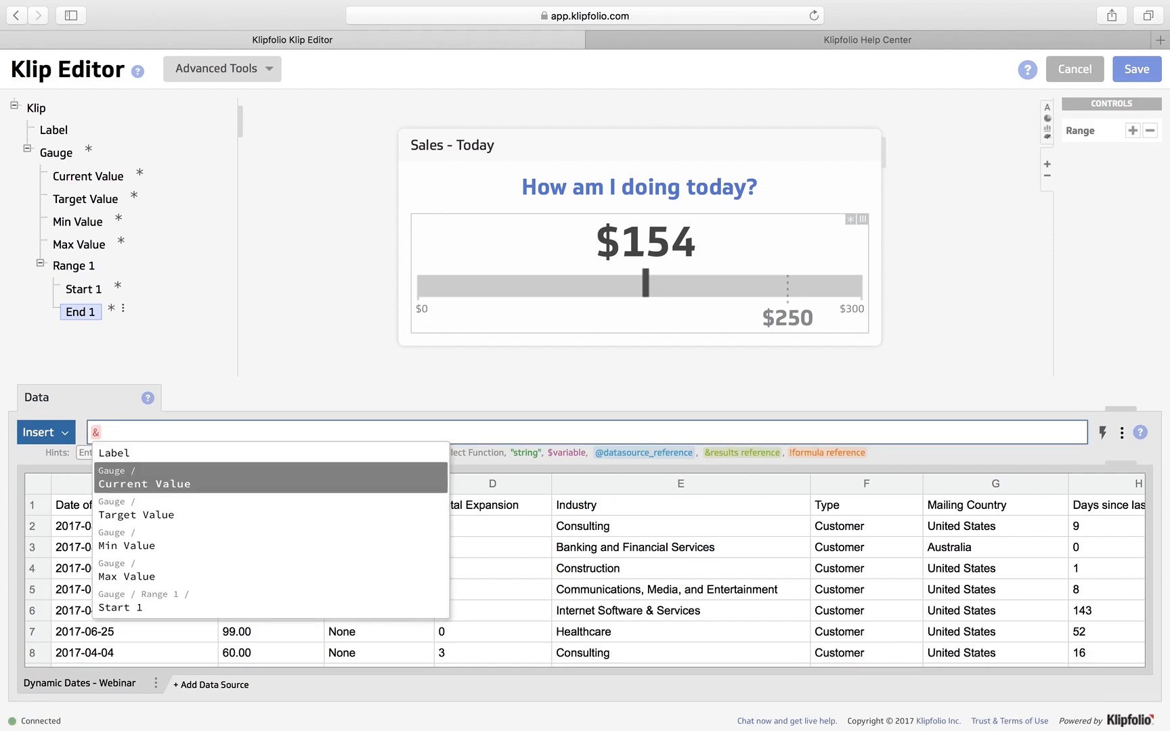
key("Return")
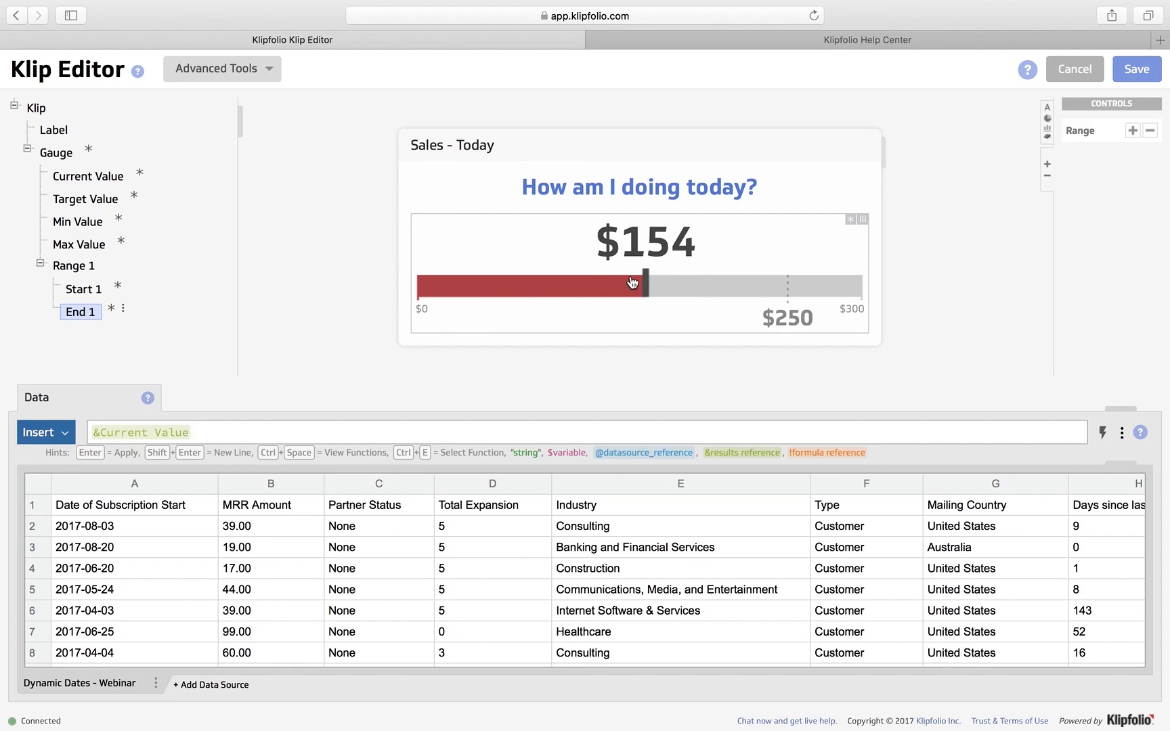
Add a second color range to the gauge and set its range color to yellow.
left_click(73, 267)
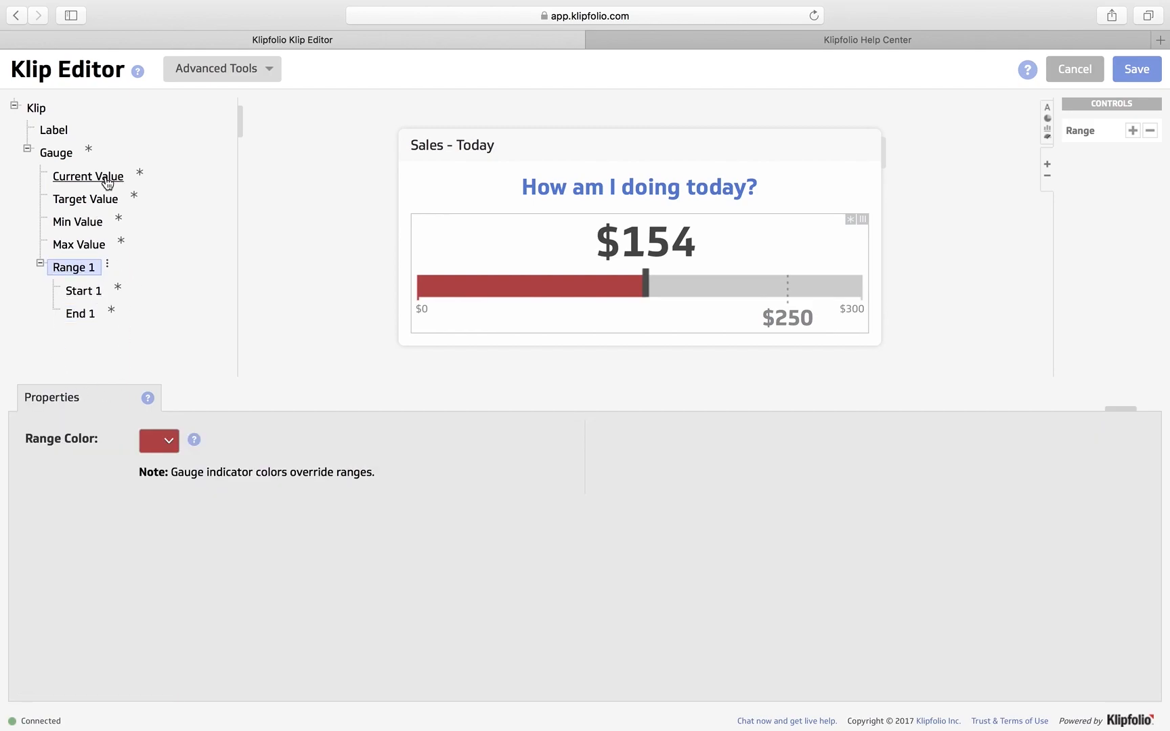
left_click(54, 154)
left_click(177, 518)
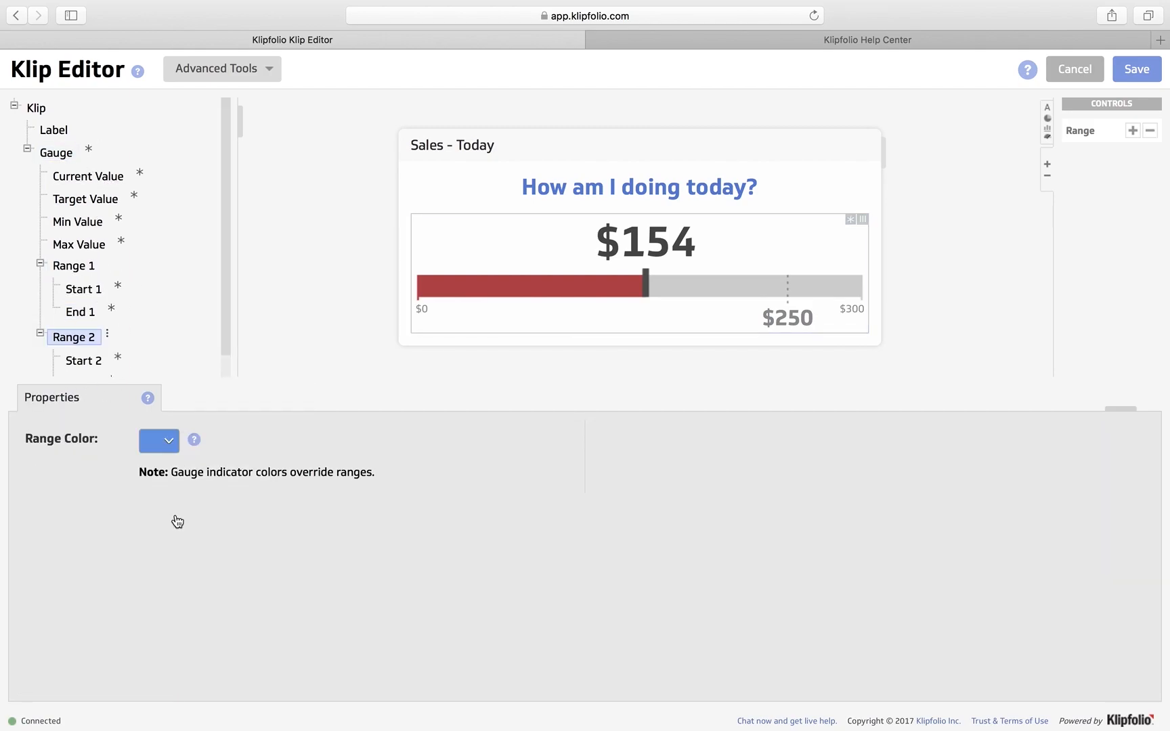
scroll(139, 352, "down", 1)
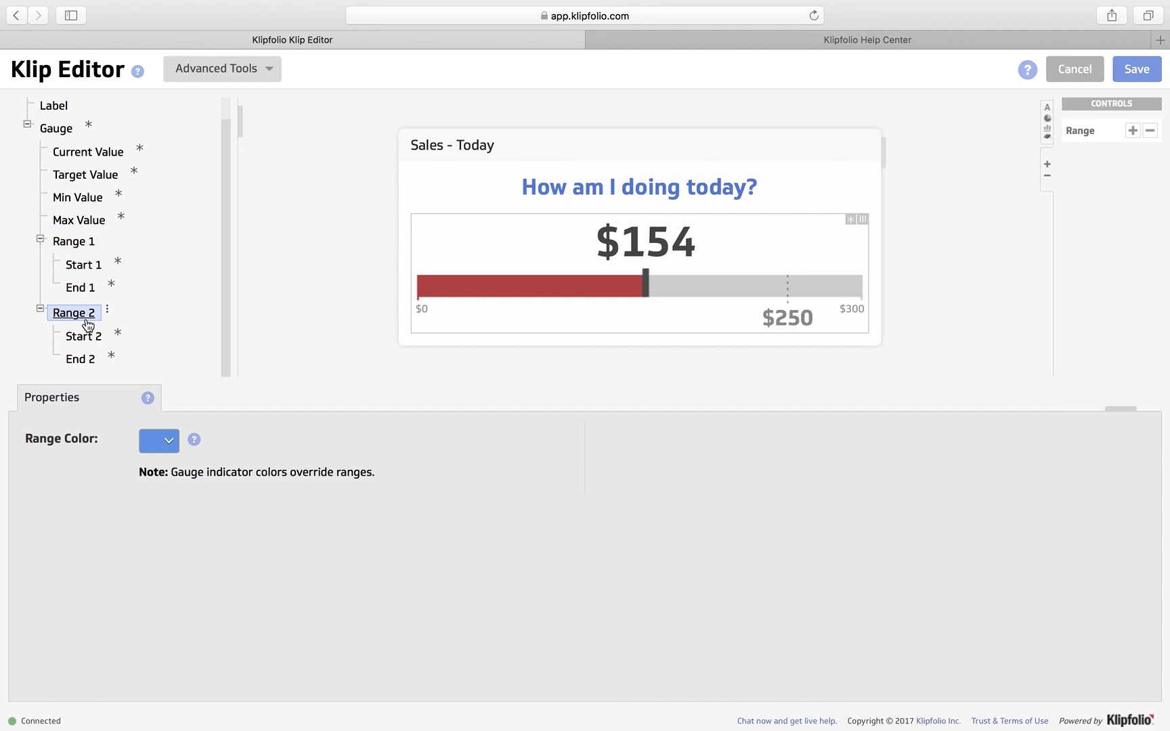
left_click(159, 441)
left_click(134, 281)
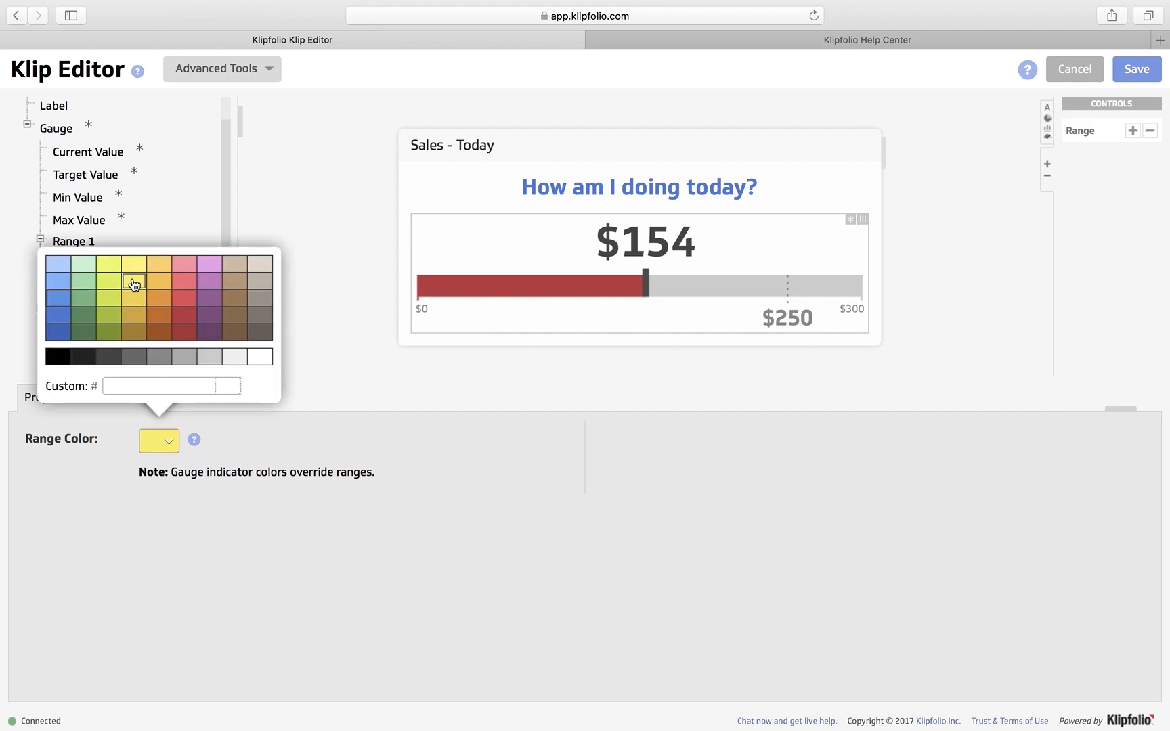
Set Range 2 to start at the results reference &Current Value and end at the results reference &Target Value.
left_click(80, 337)
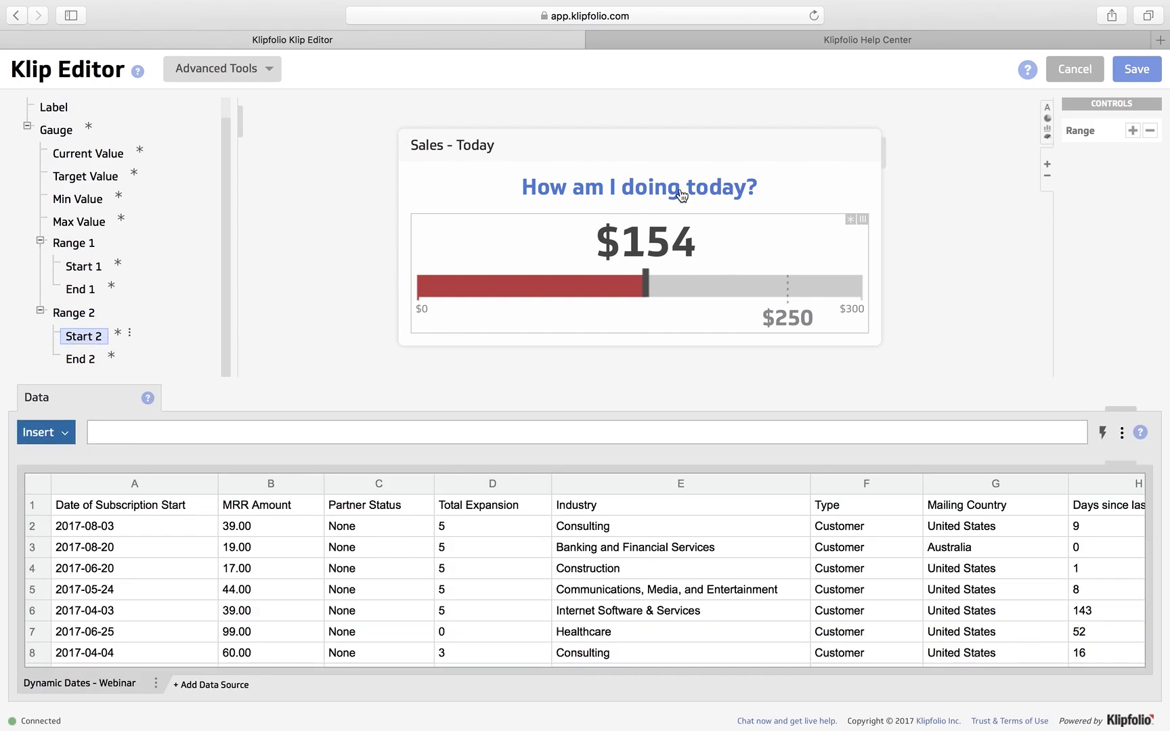
left_click(442, 438)
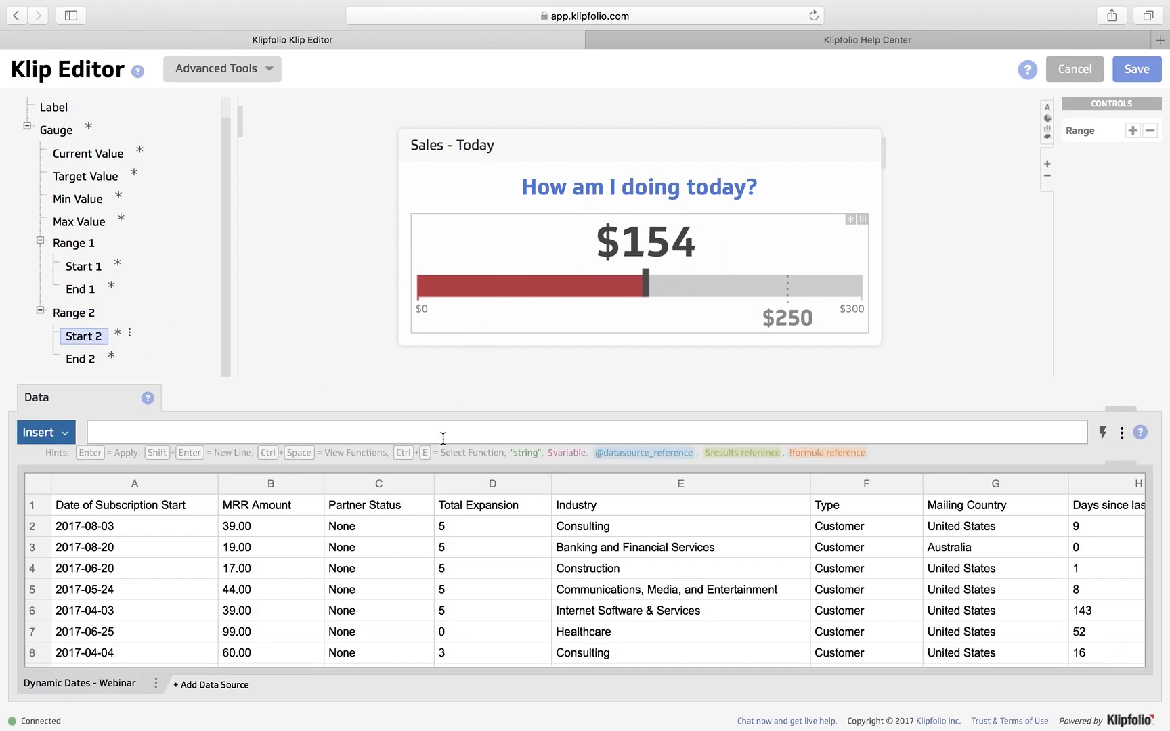
type("&")
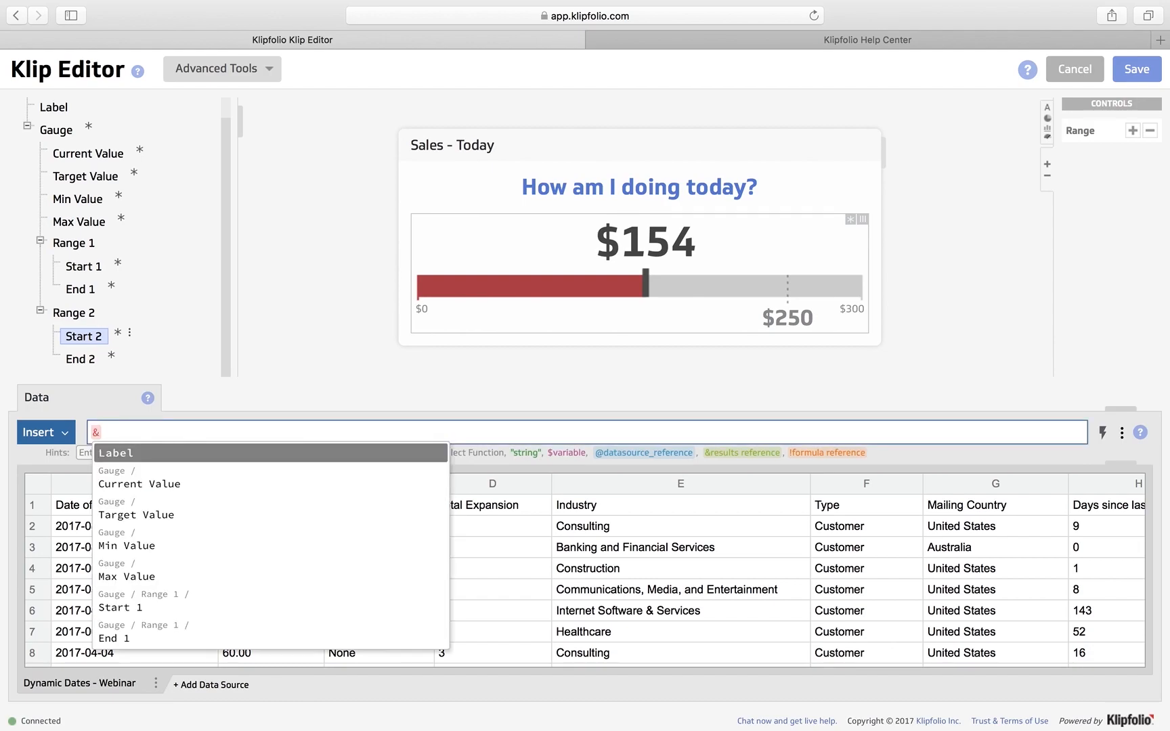
key("Down")
key("Return")
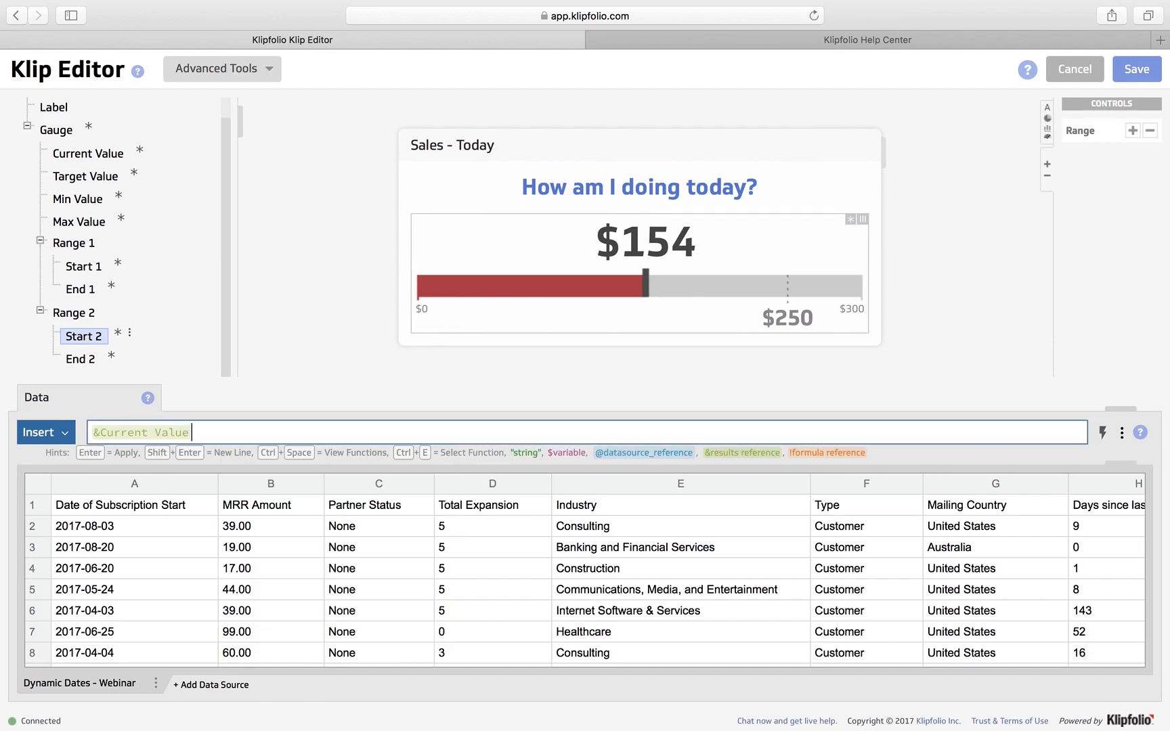
left_click(82, 361)
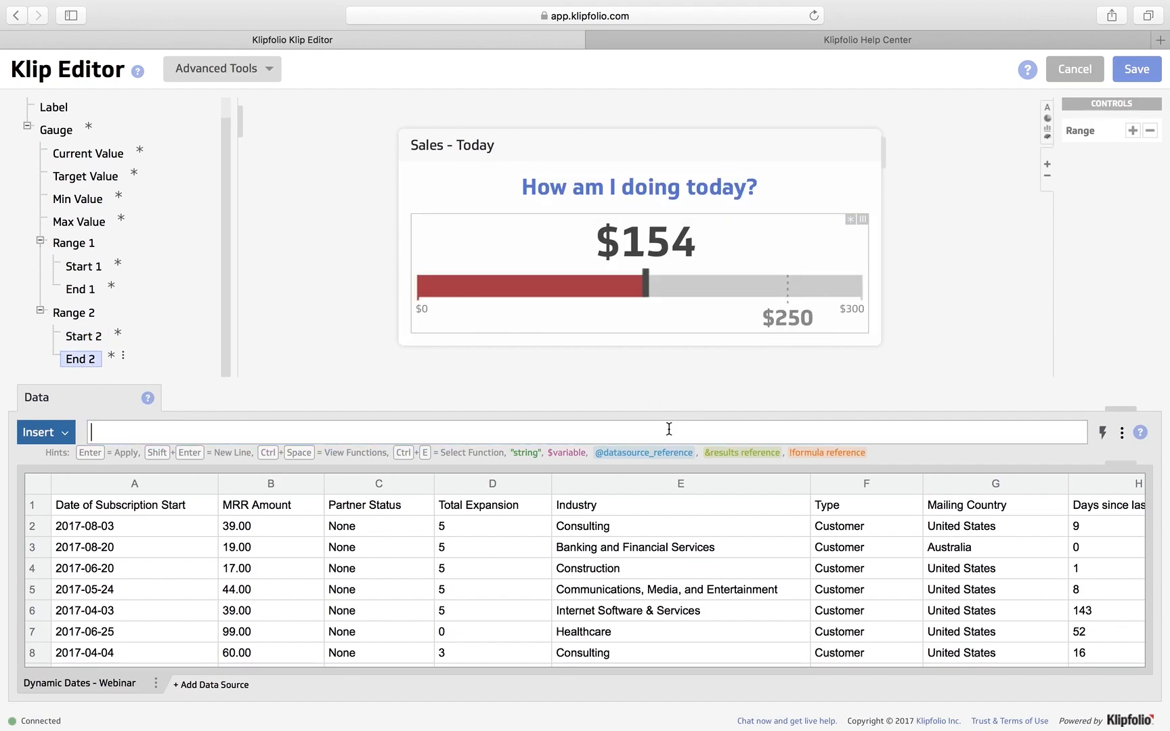
type("&t a")
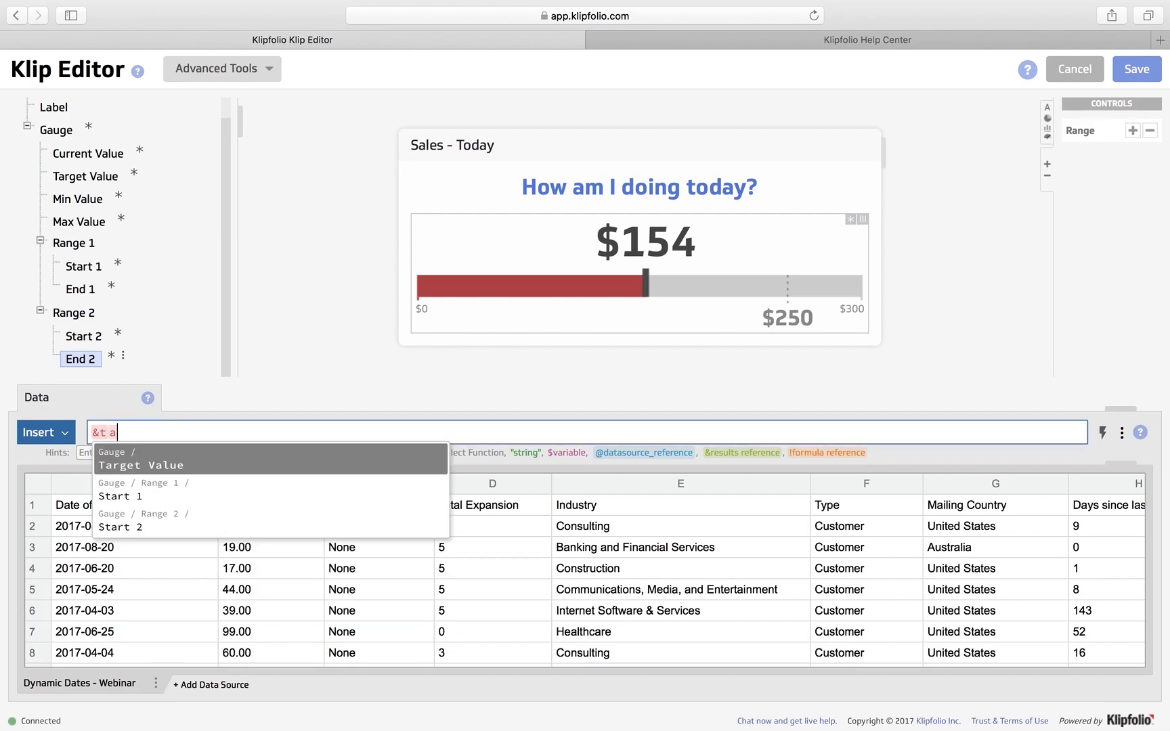
left_click(326, 467)
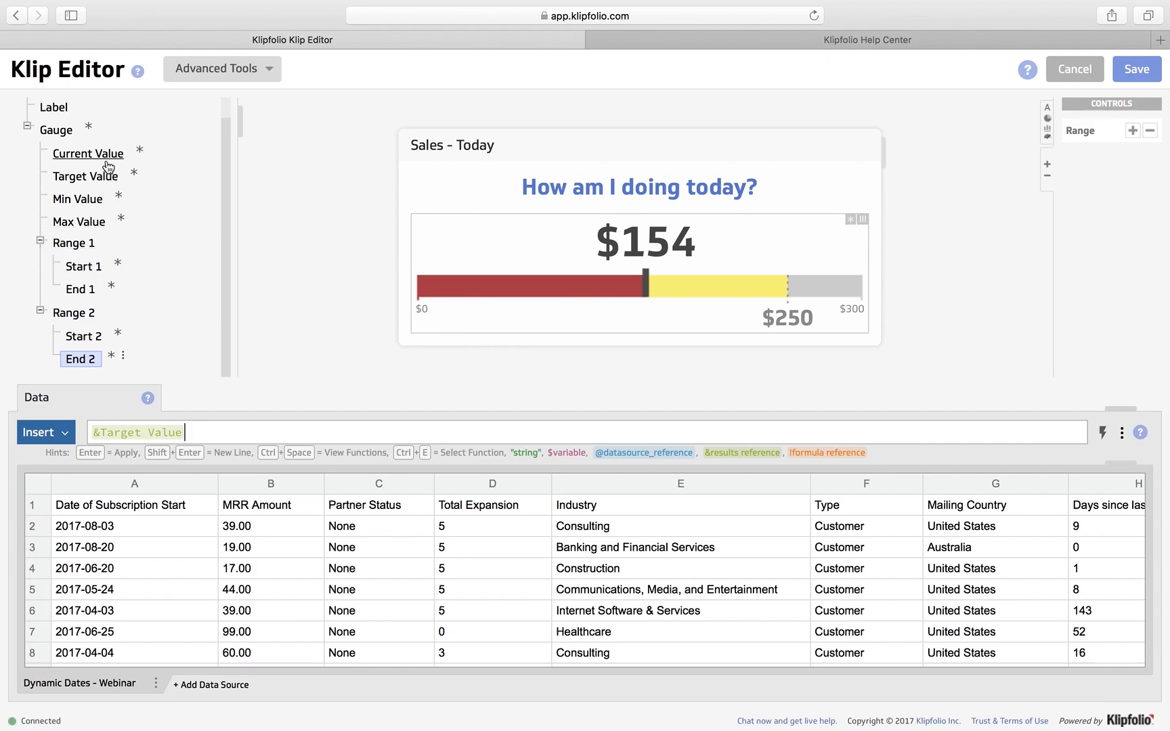
Add a third color range to the gauge and set its range color to green.
left_click(60, 132)
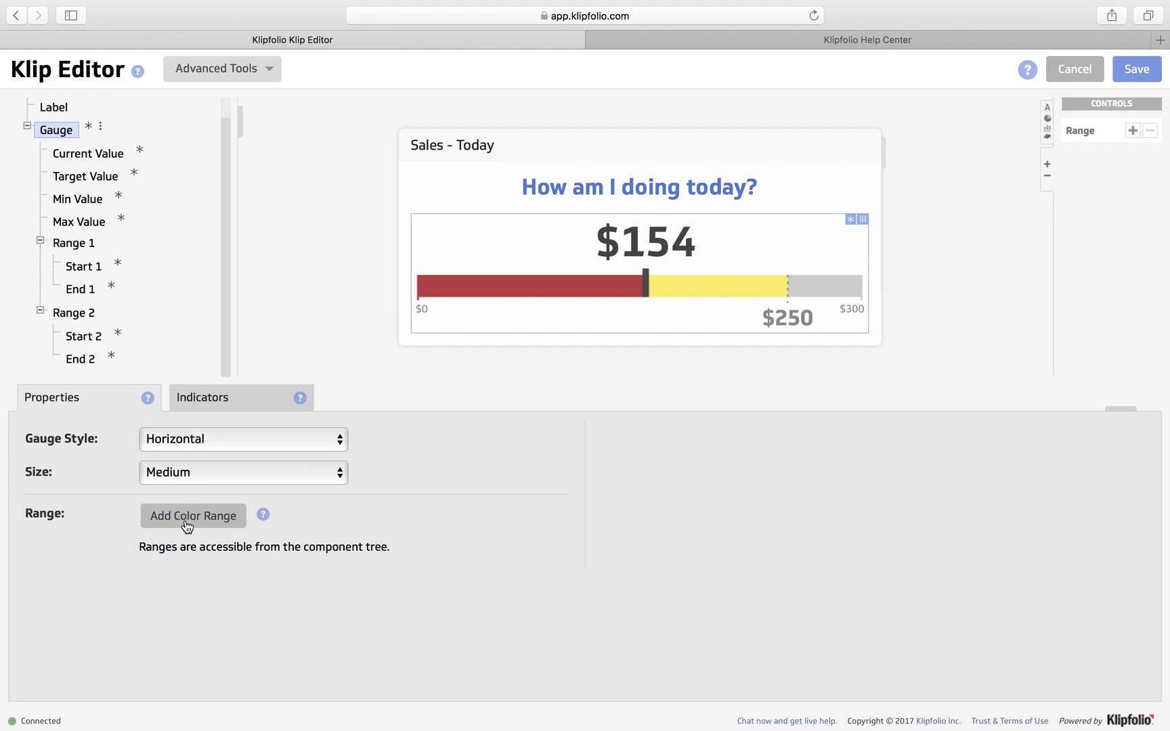
left_click(184, 521)
left_click(169, 442)
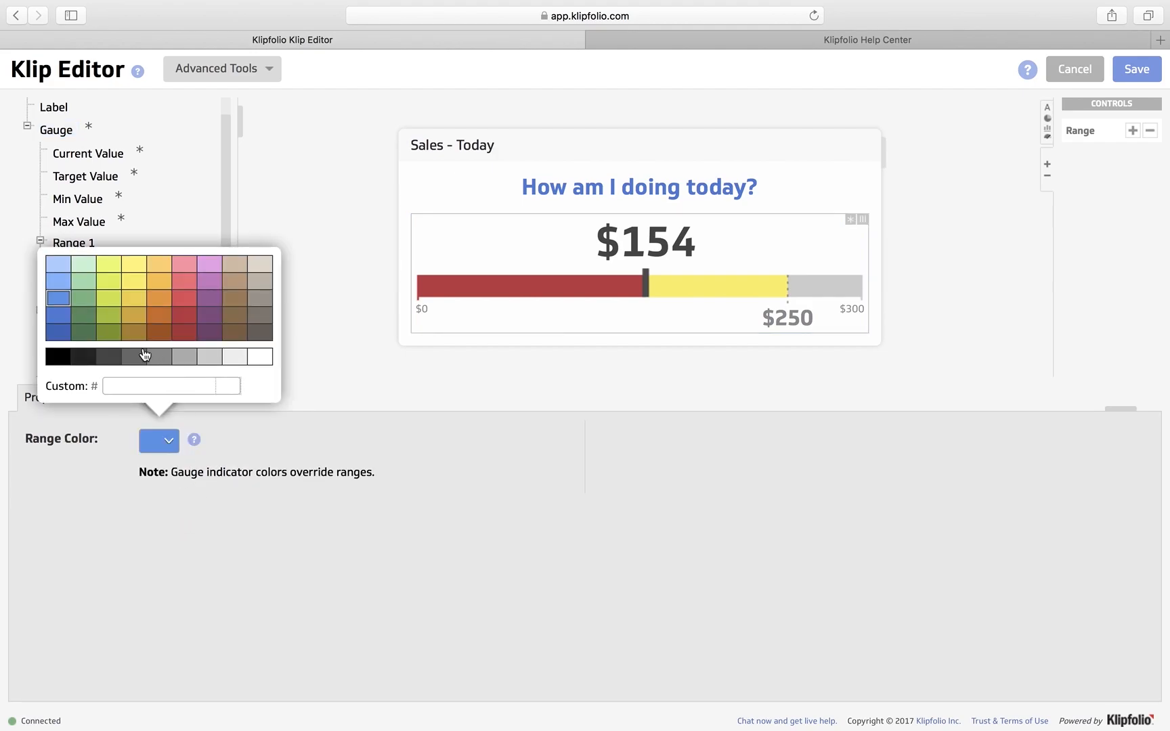
left_click(84, 301)
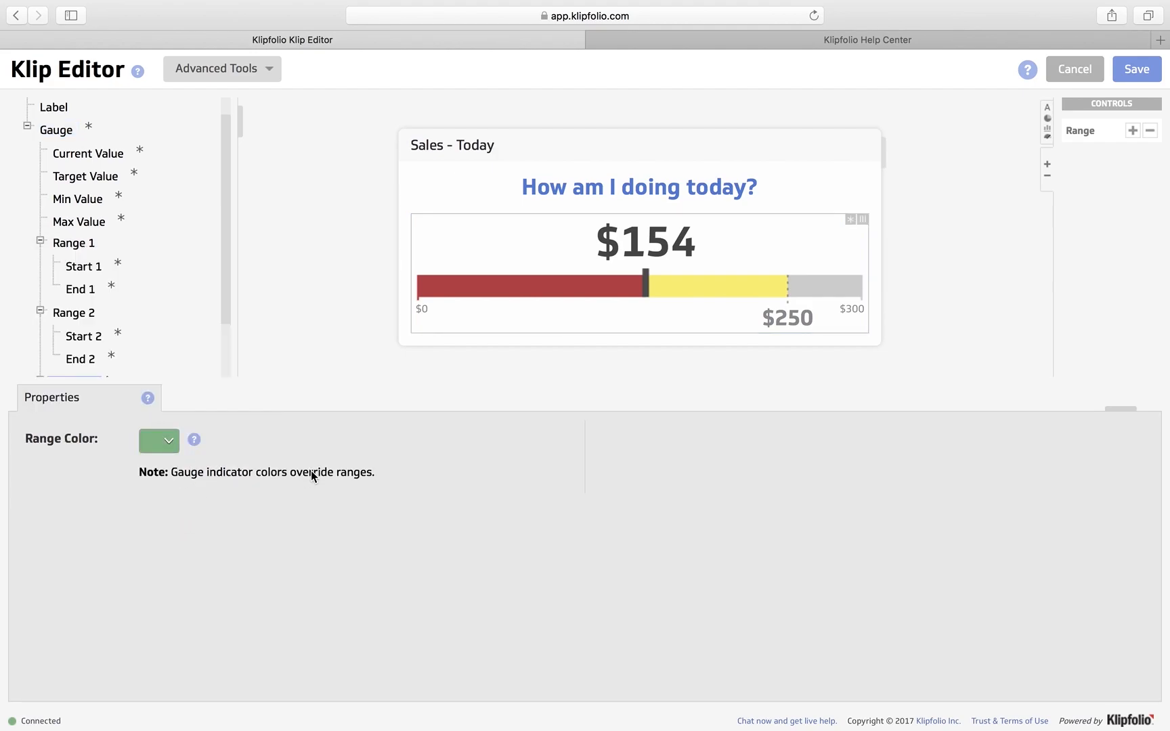
Set Range 3 to start at the results reference &Target Value and end at the formula reference !Max Value.
scroll(102, 345, "down", 3)
left_click(99, 344)
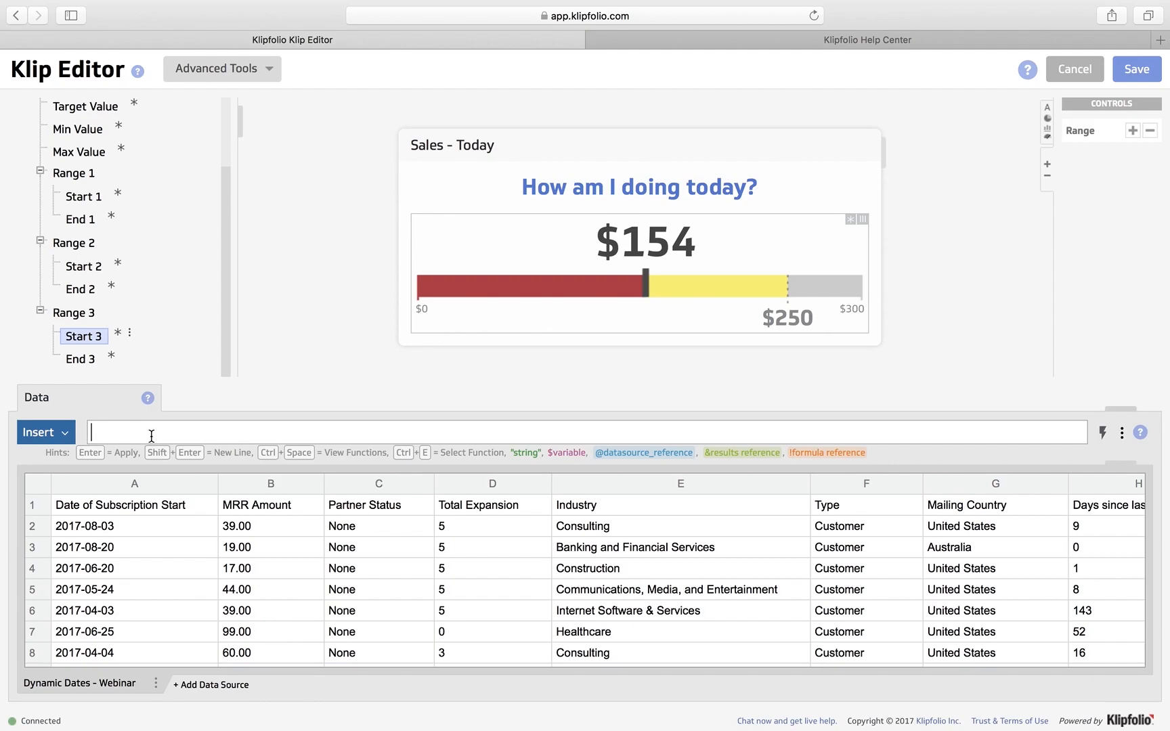
type("&")
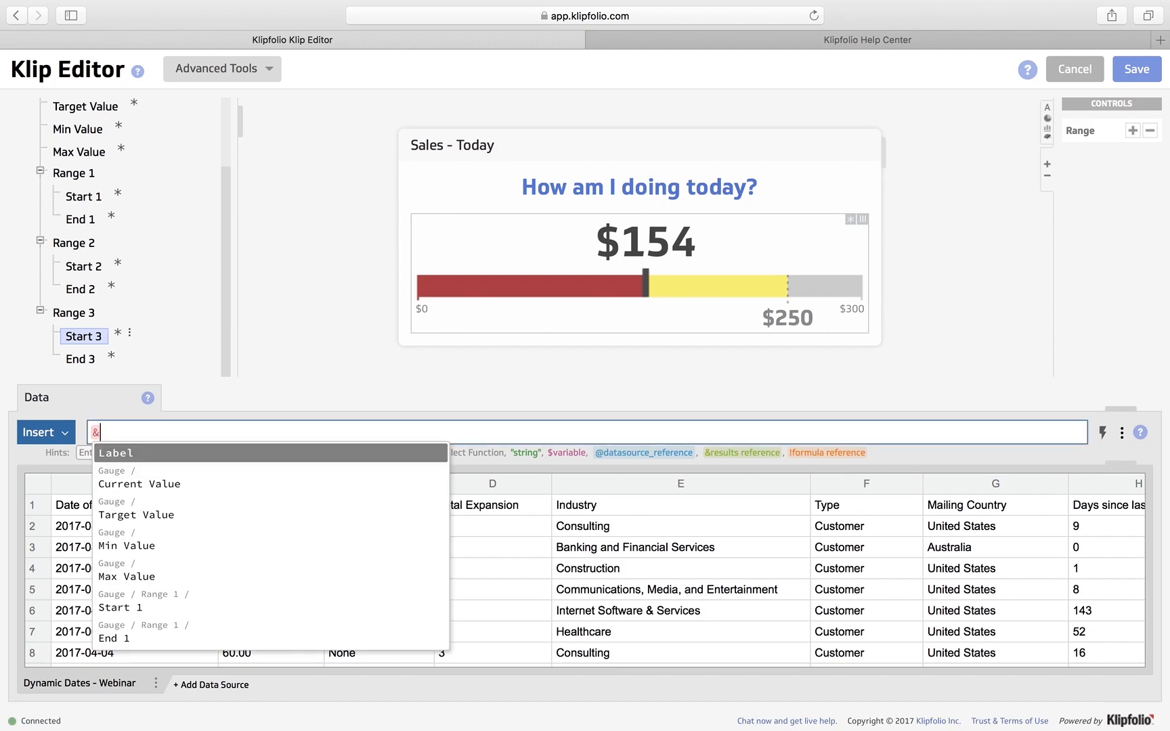
left_click(145, 514)
left_click(81, 359)
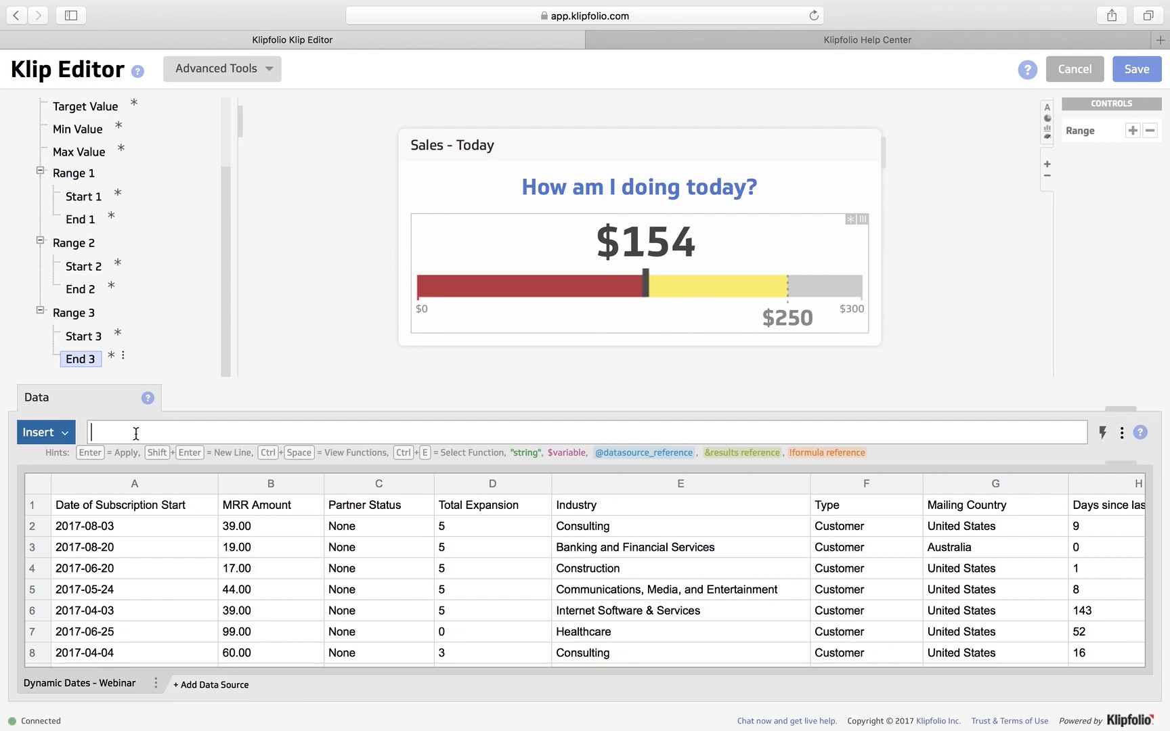
type("!")
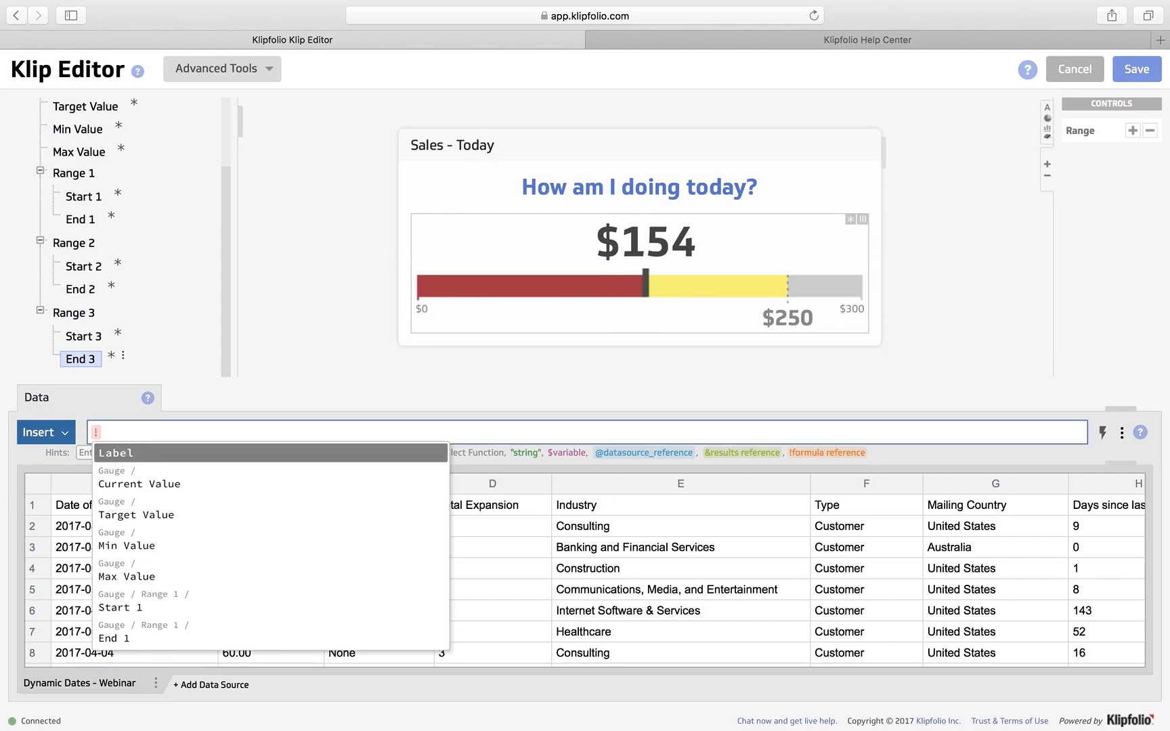
type("ma")
left_click(164, 508)
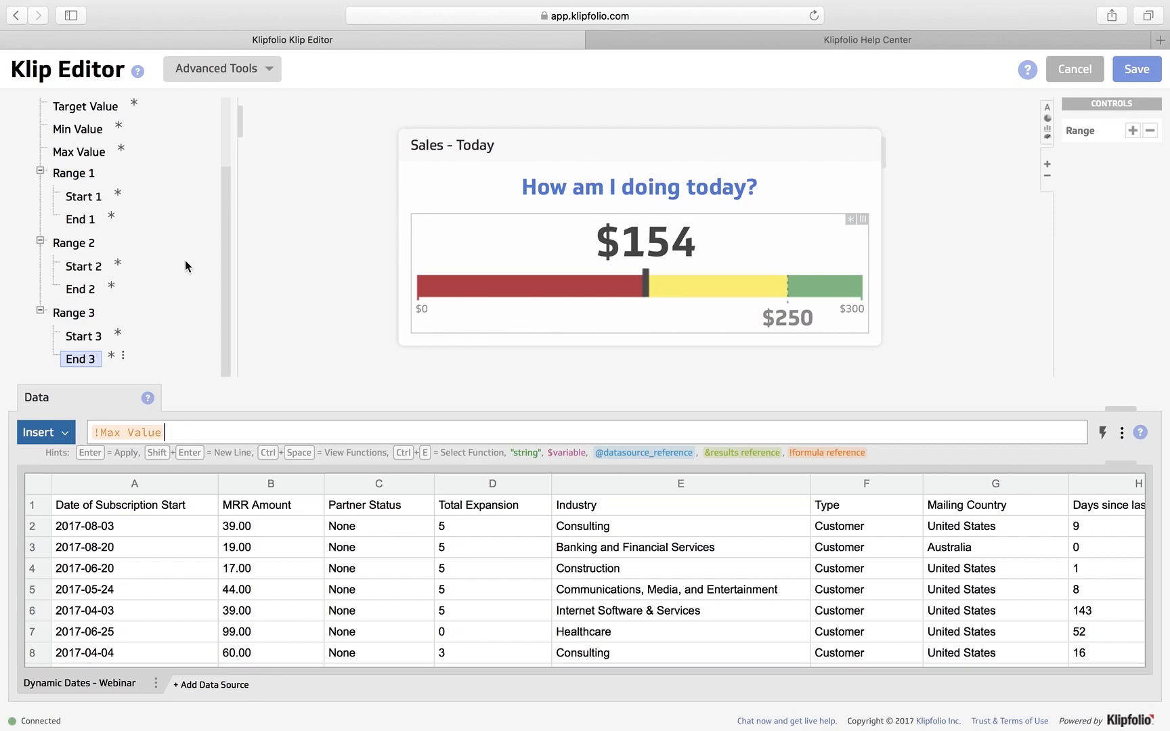
Try the Vertical, Arc and Semicircle gauge styles on the Sales - Today gauge.
scroll(185, 260, "up", 3)
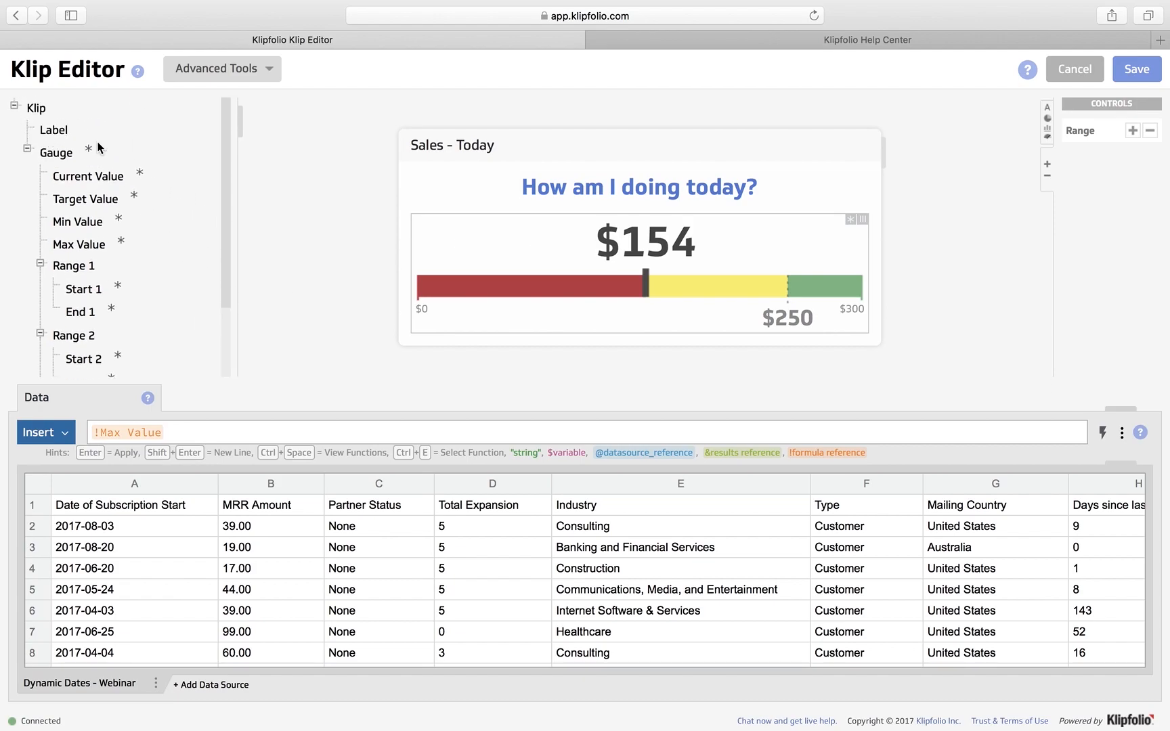
left_click(52, 132)
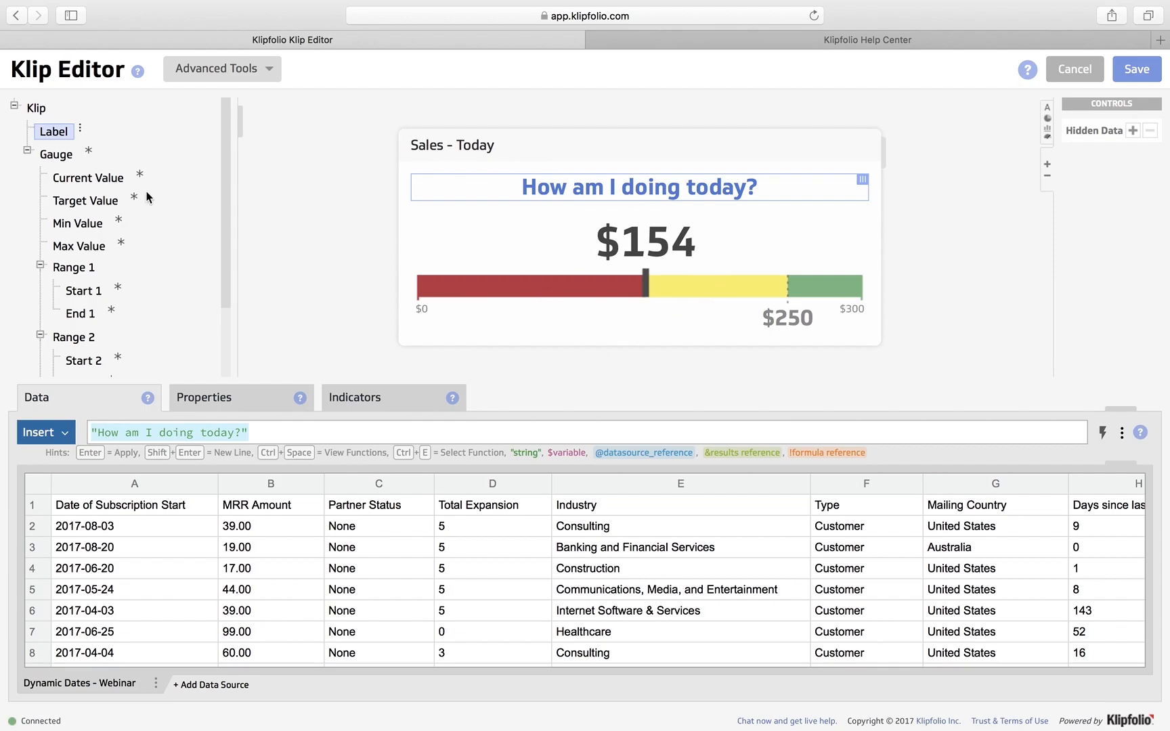
left_click(47, 153)
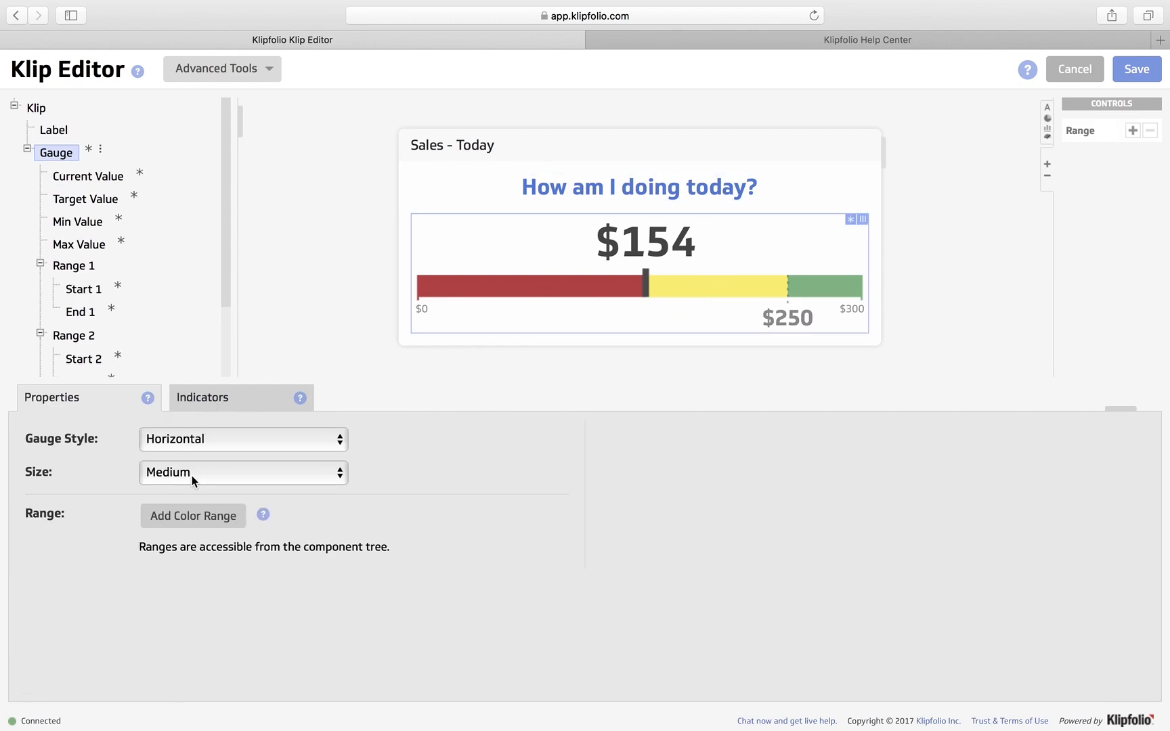
left_click(184, 439)
left_click(197, 451)
left_click(211, 451)
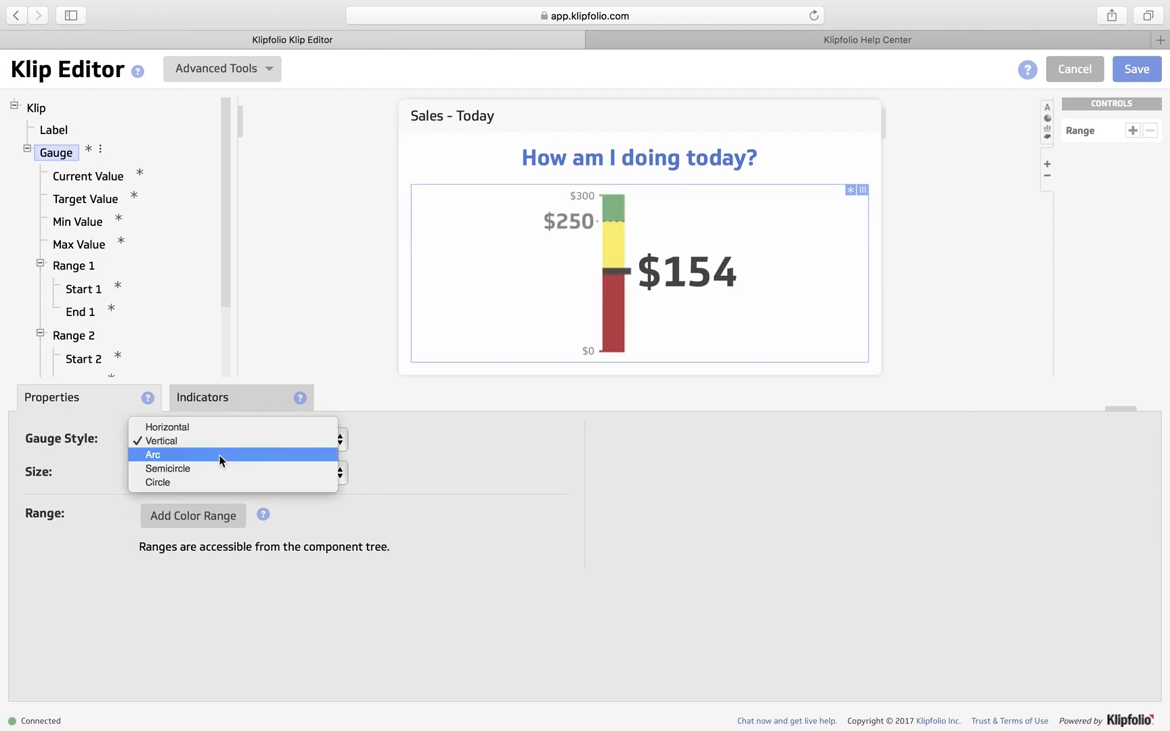
left_click(219, 455)
left_click(249, 439)
left_click(248, 450)
left_click(249, 451)
left_click(254, 457)
Set the gauge's style to Circle and its size to Large.
left_click(277, 441)
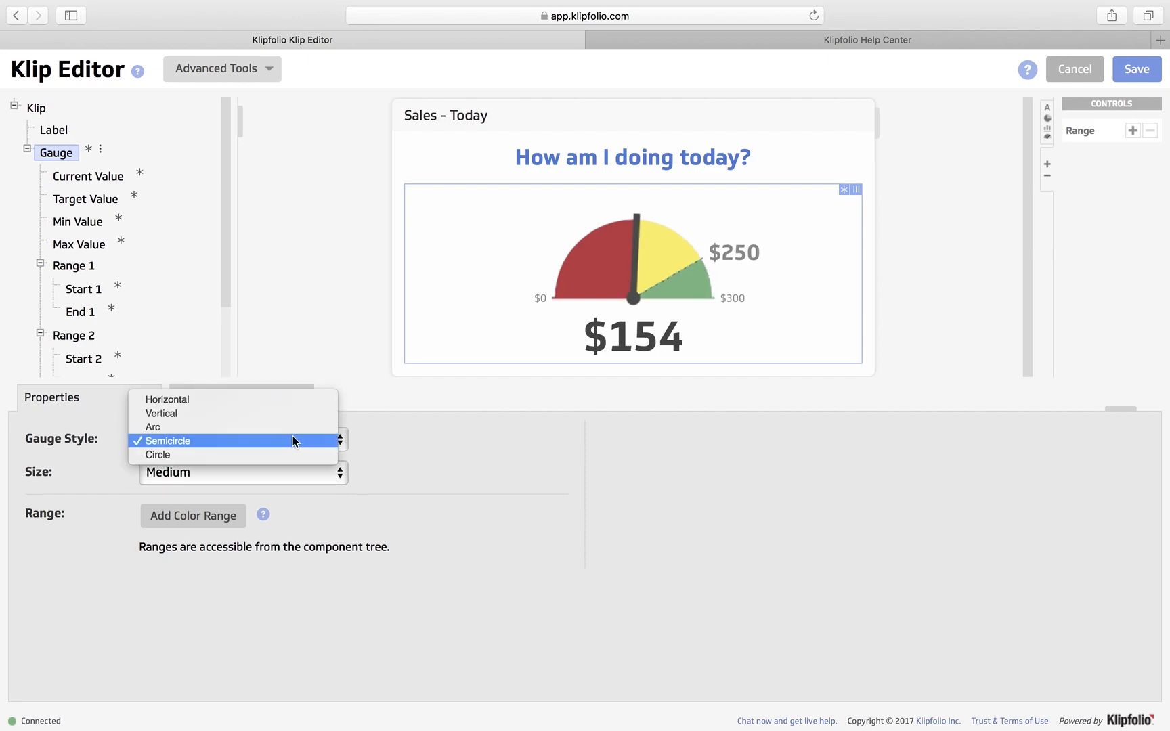
left_click(272, 456)
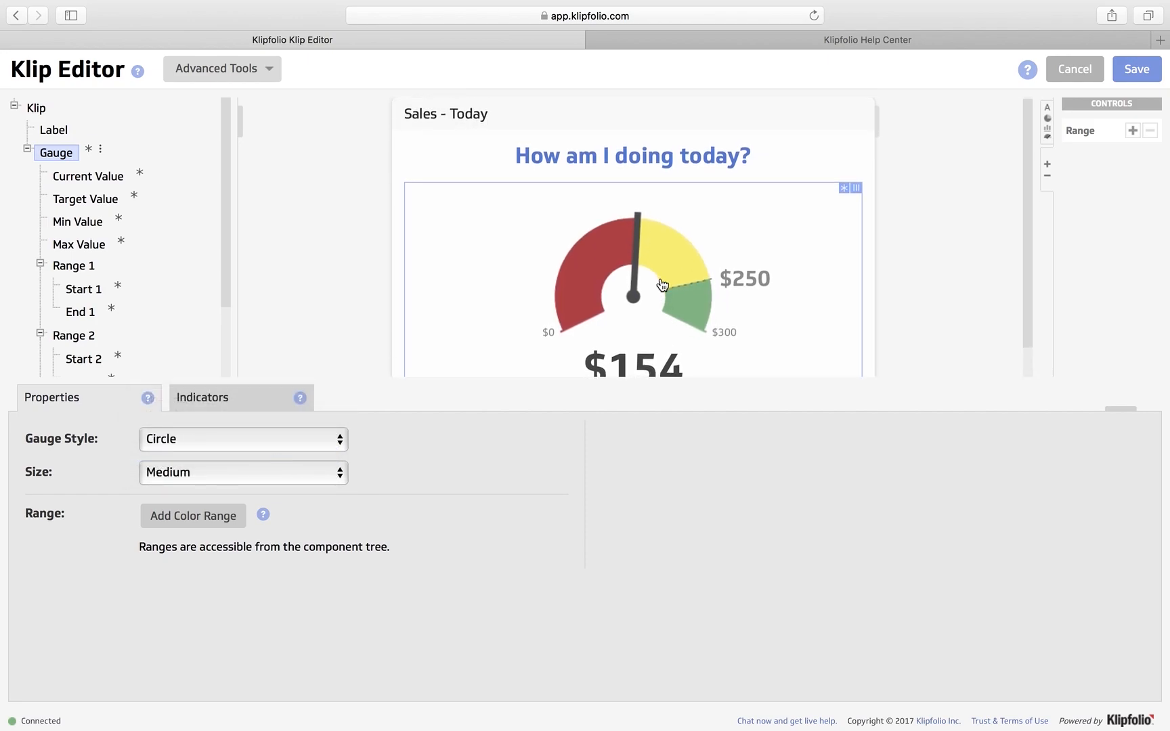
left_click(226, 475)
left_click(229, 485)
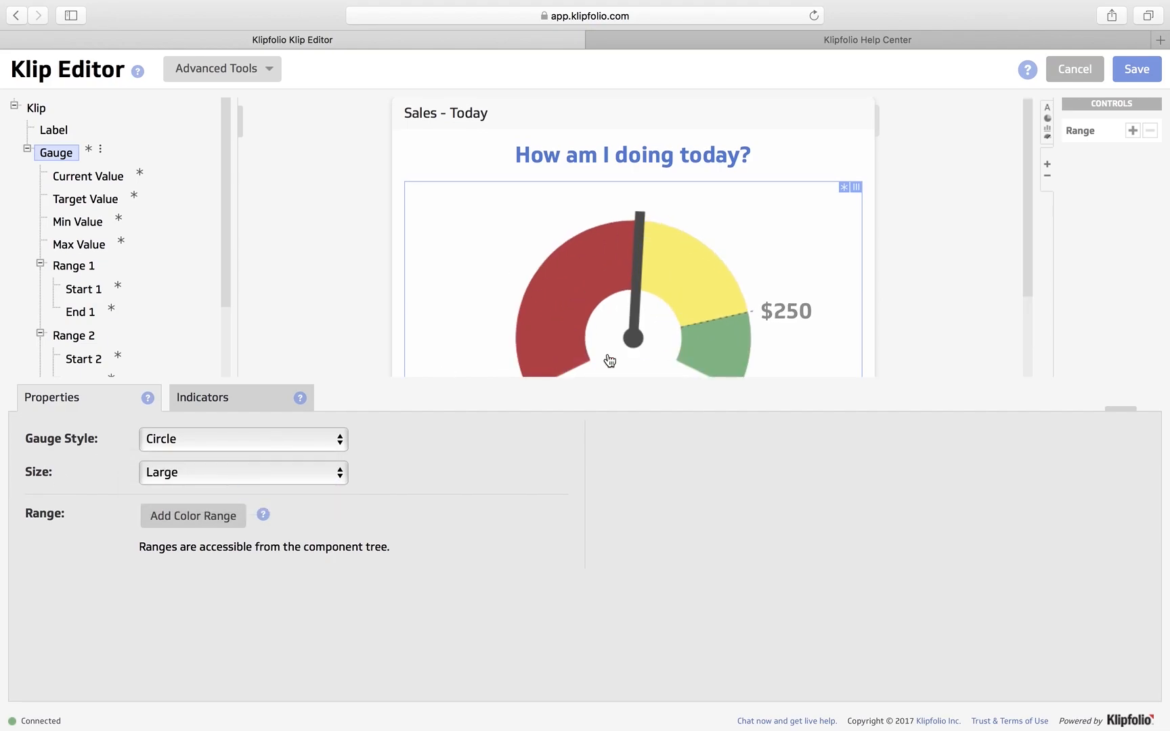
scroll(609, 359, "down", 3)
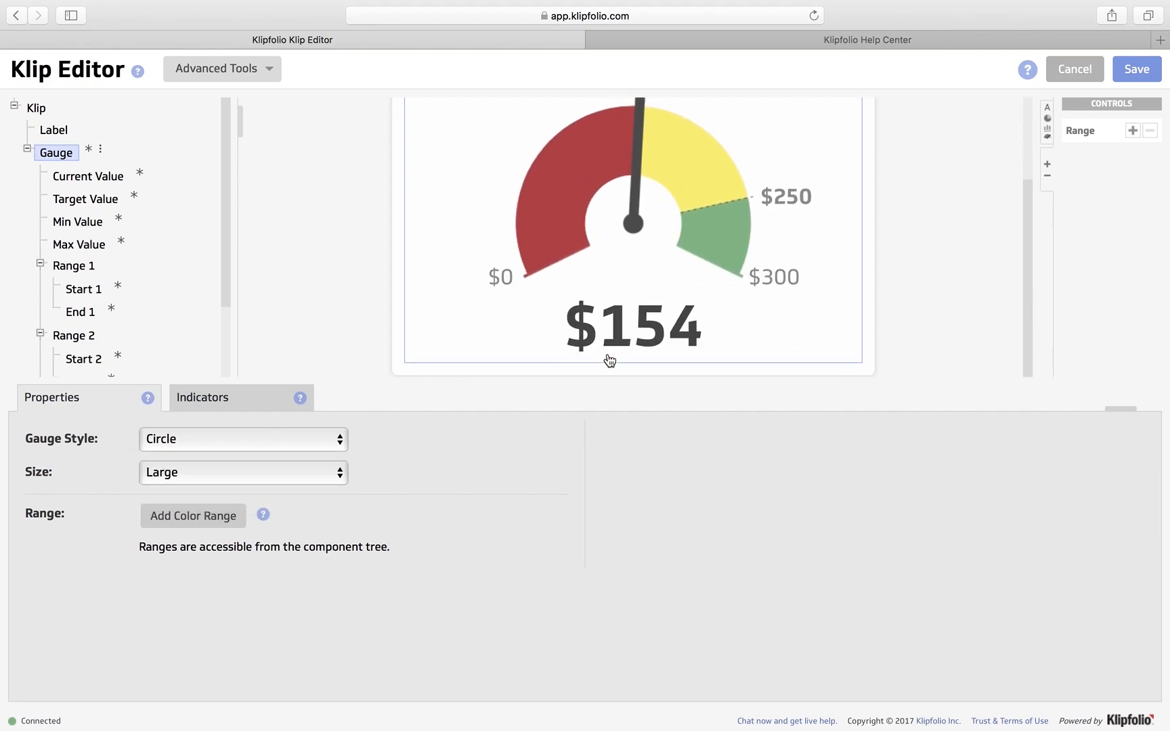
Save the Sales - Today Klip without sharing it, closing the chat window that covers the save page.
left_click(1137, 74)
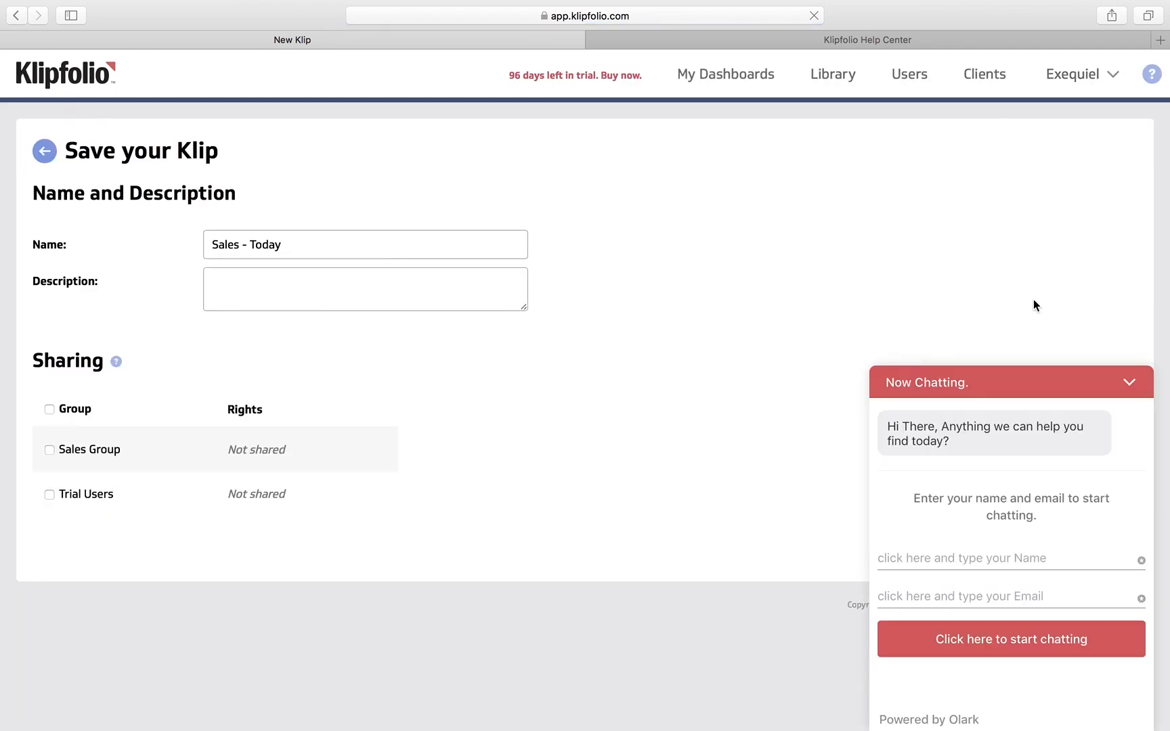
left_click(1130, 383)
left_click(1102, 551)
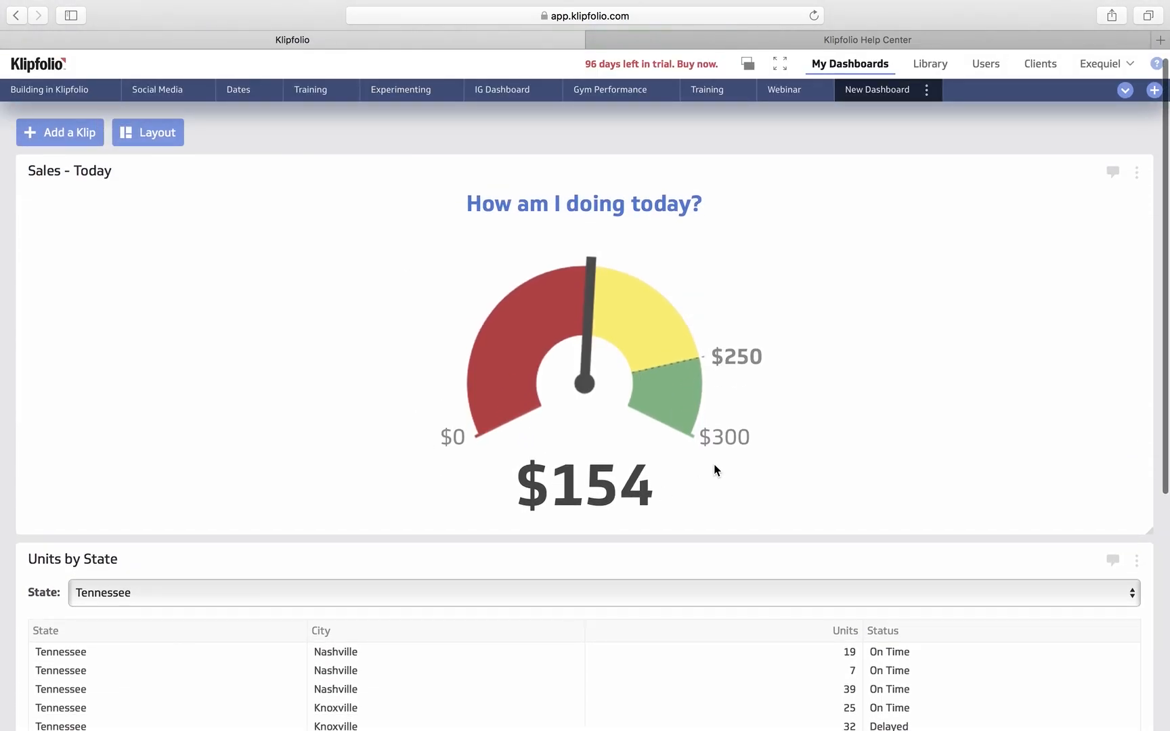
Review the Sales - Today, Units by State and Date Picker Klips on the dashboard, including the End Date calendar.
scroll(700, 369, "down", 2)
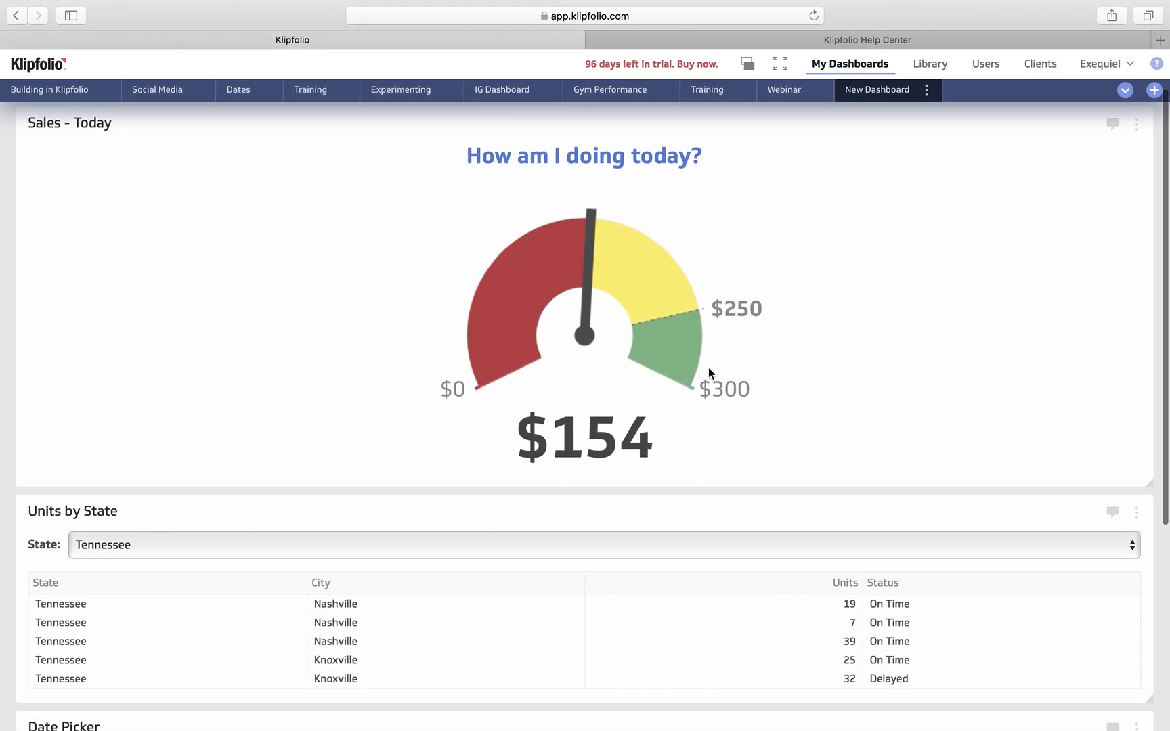
scroll(594, 298, "down", 4)
scroll(595, 300, "down", 4)
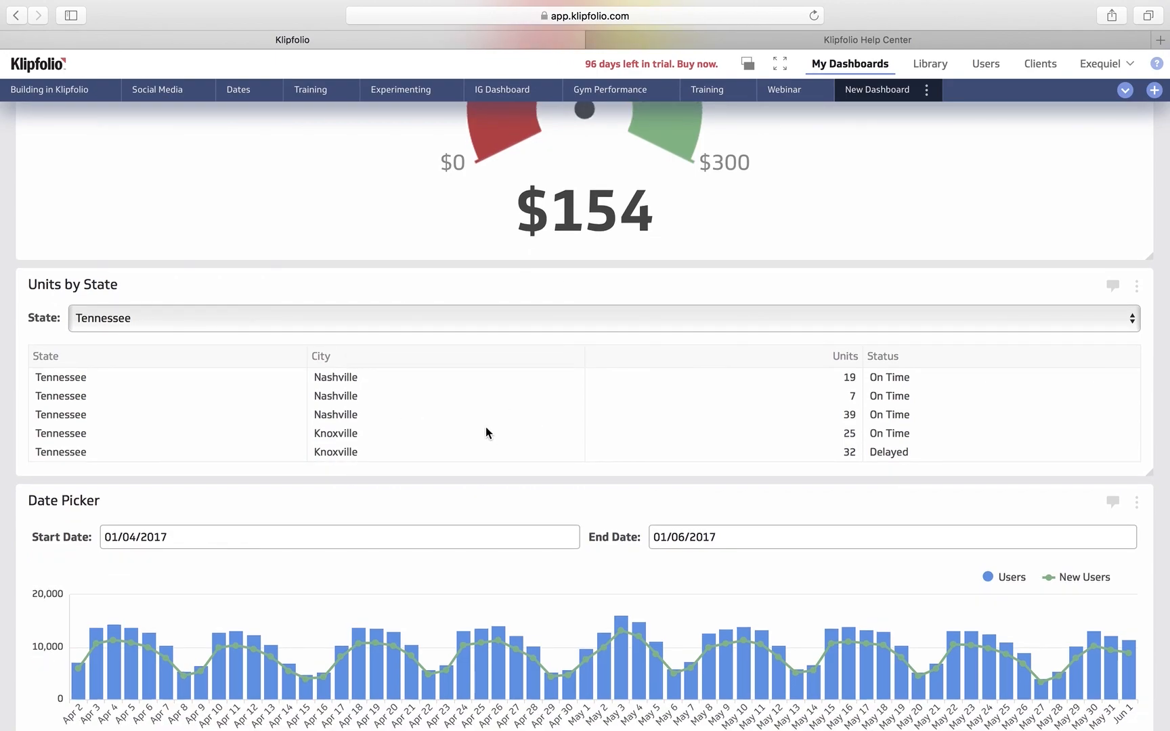
scroll(599, 381, "down", 3)
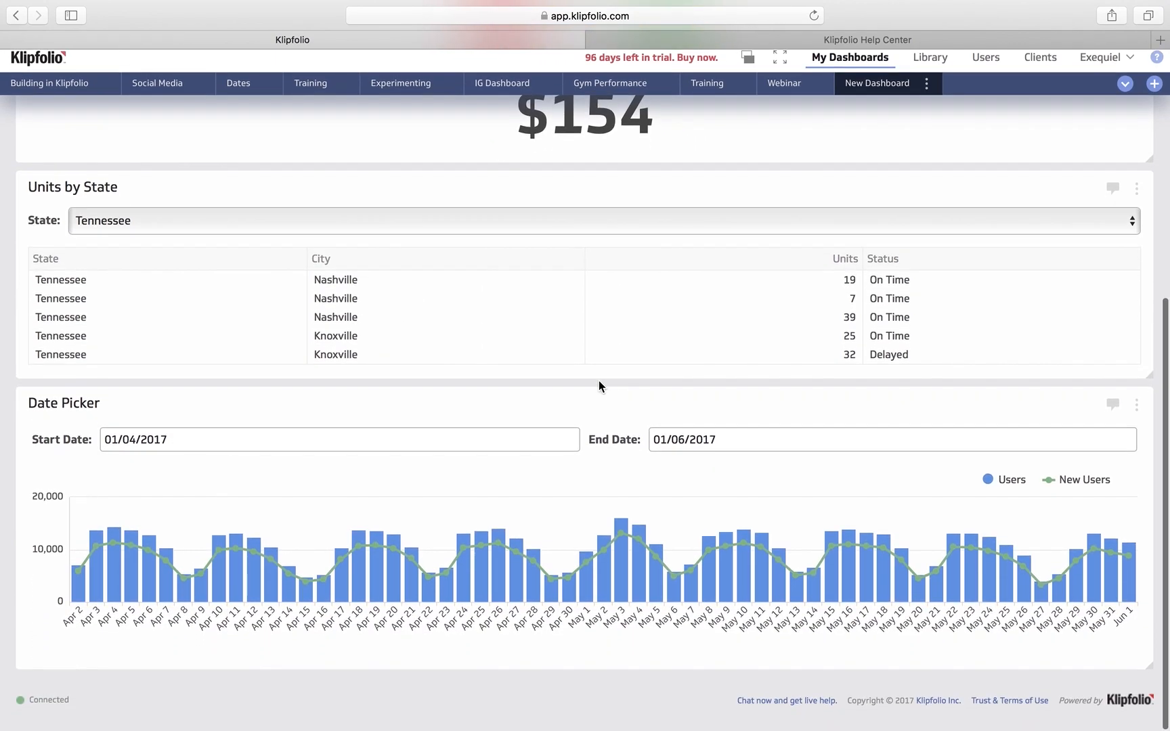
mouse_move(465, 540)
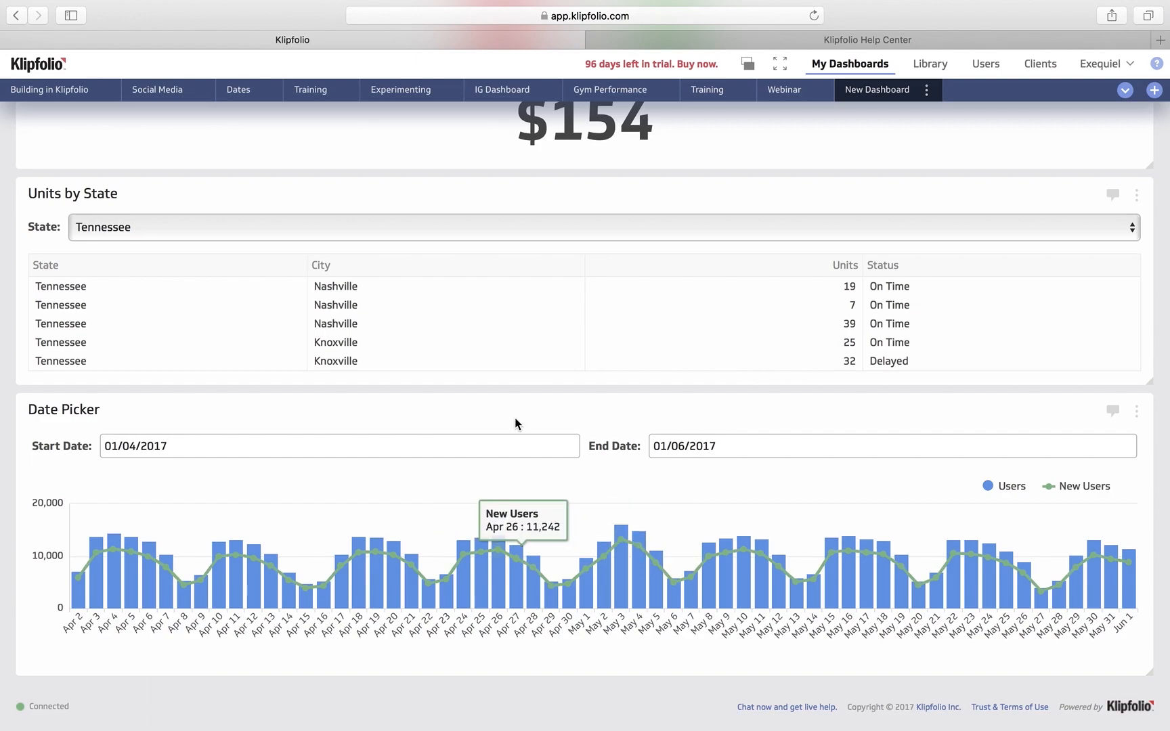
left_click(733, 447)
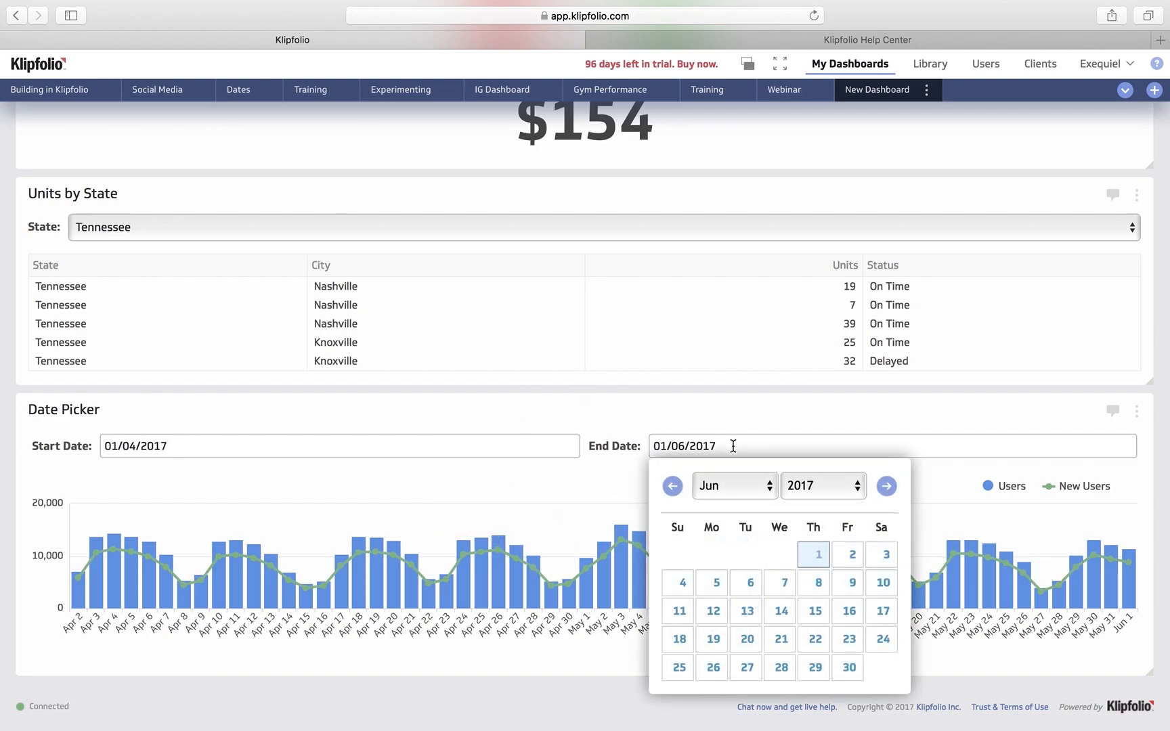
left_click(505, 508)
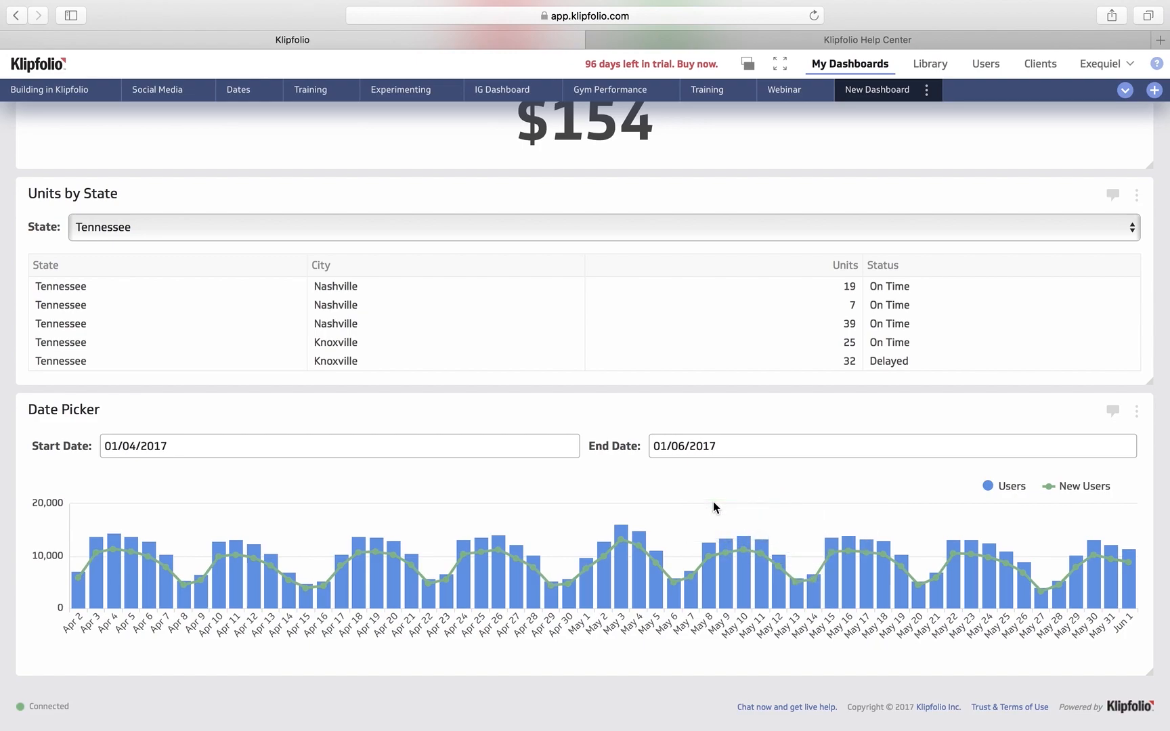
scroll(714, 502, "up", 10)
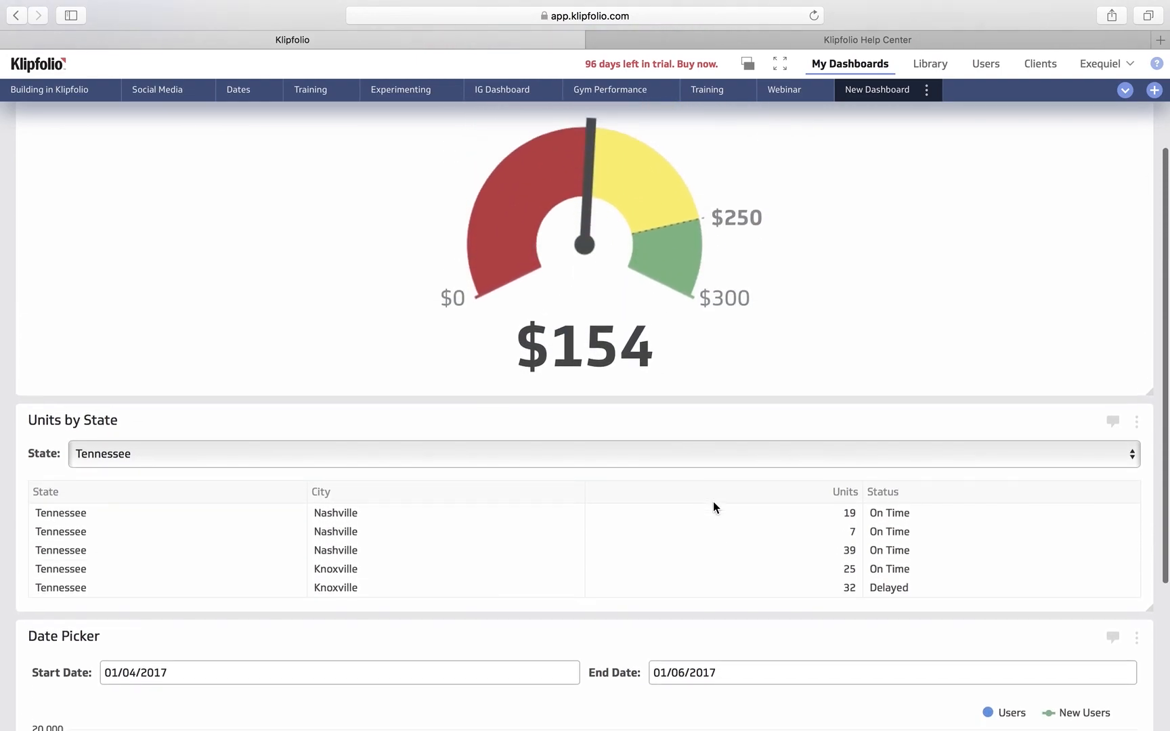
scroll(715, 506, "down", 5)
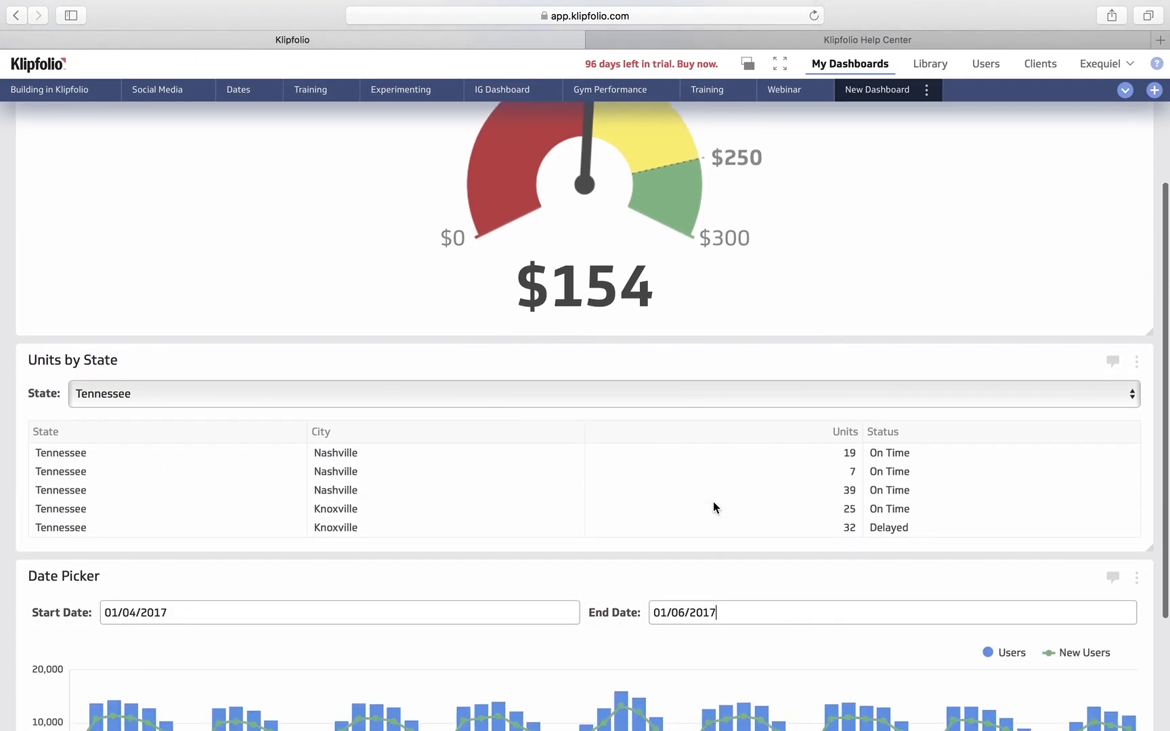
scroll(713, 501, "up", 2)
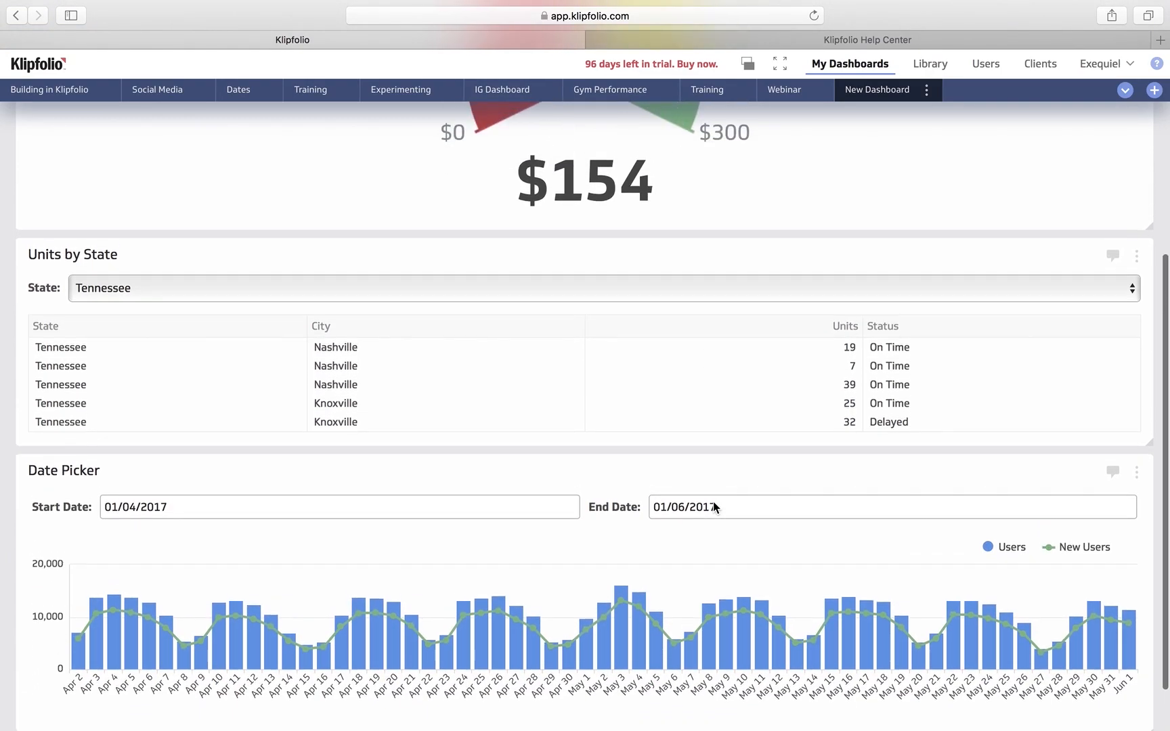
scroll(713, 501, "up", 2)
scroll(713, 501, "down", 1)
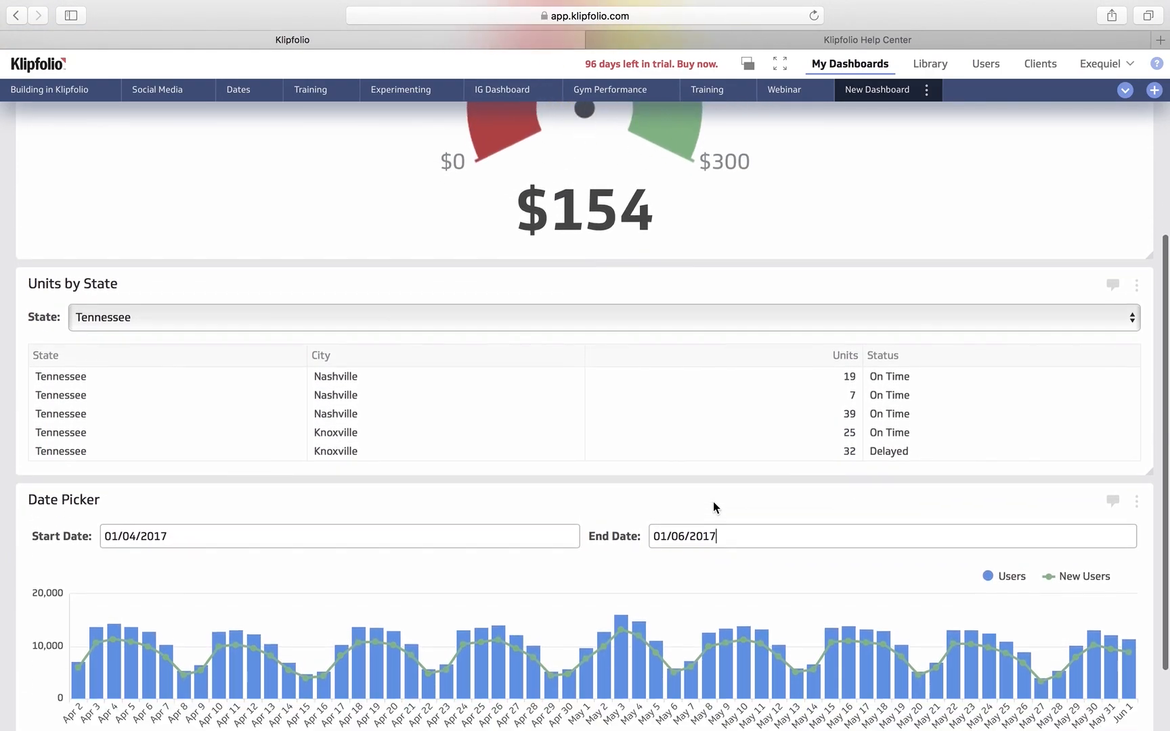
scroll(649, 285, "up", 5)
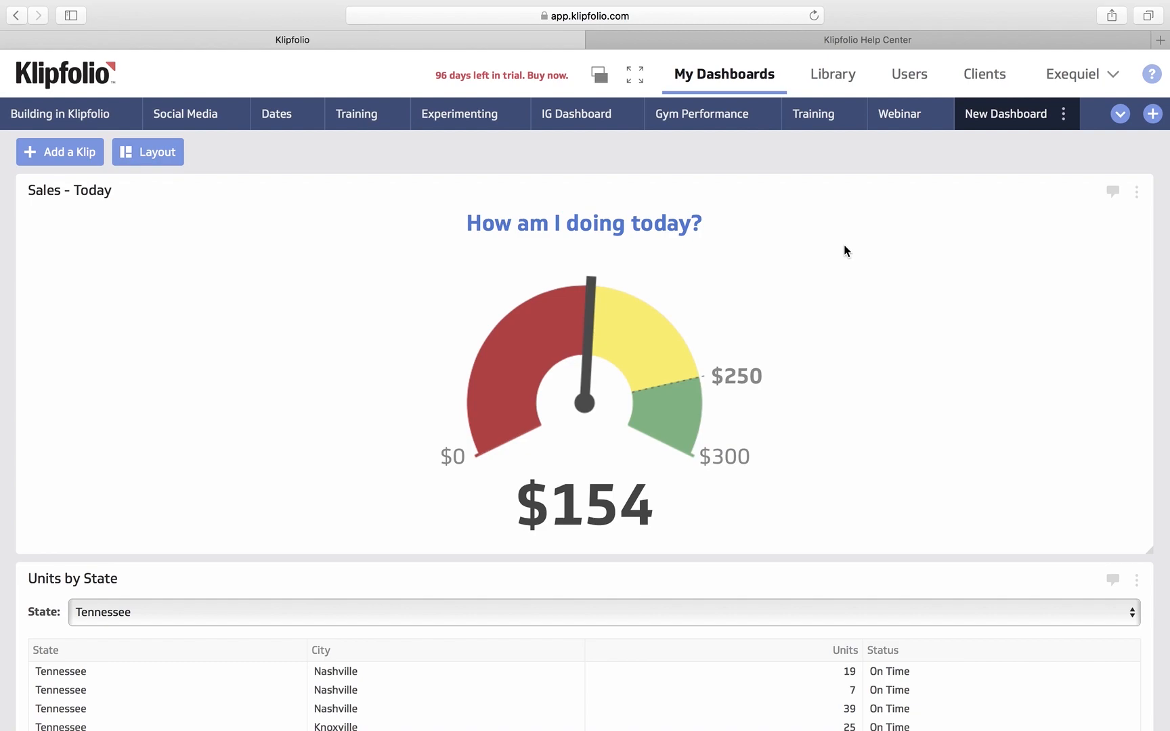
scroll(902, 269, "down", 5)
scroll(902, 264, "up", 5)
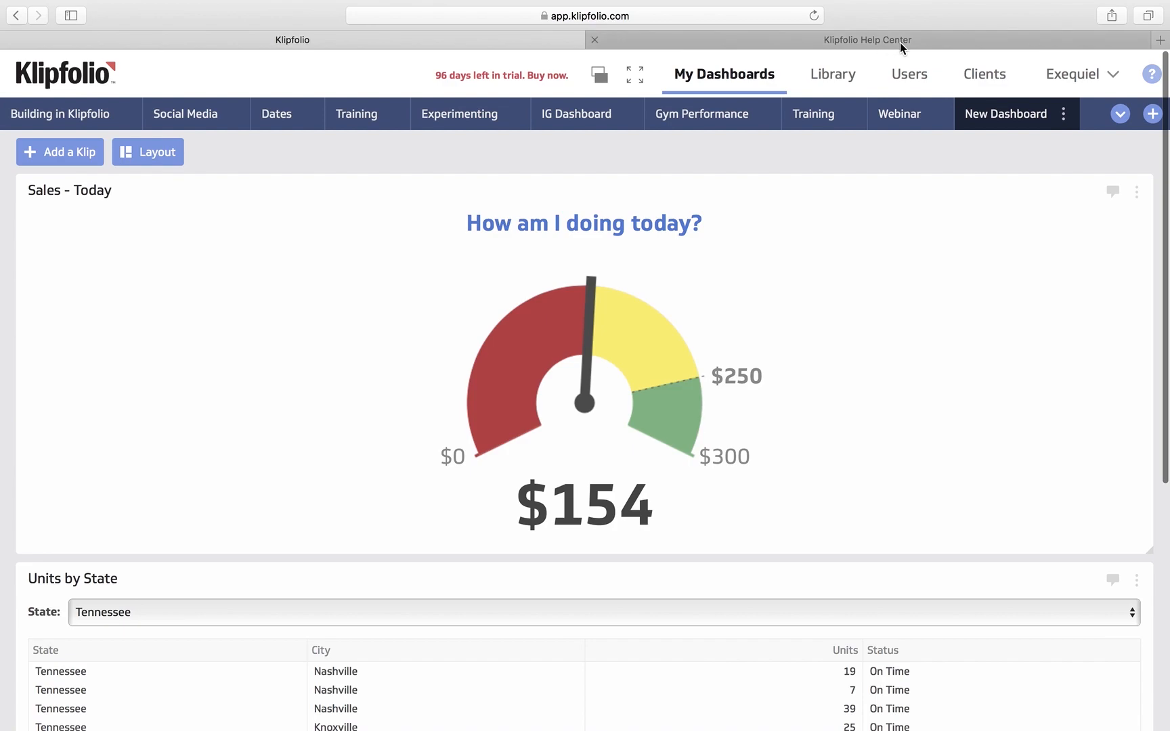
Switch to the Klipfolio Help Center and look through the resources on its home page.
left_click(928, 46)
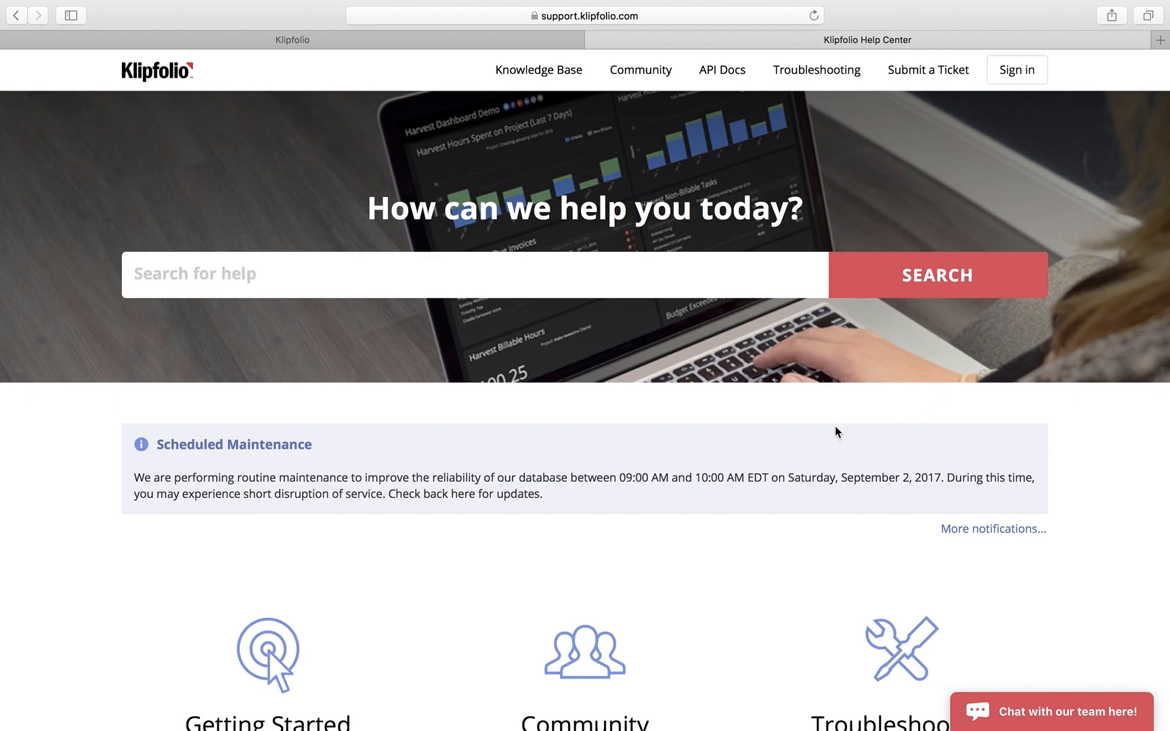
scroll(836, 427, "down", 5)
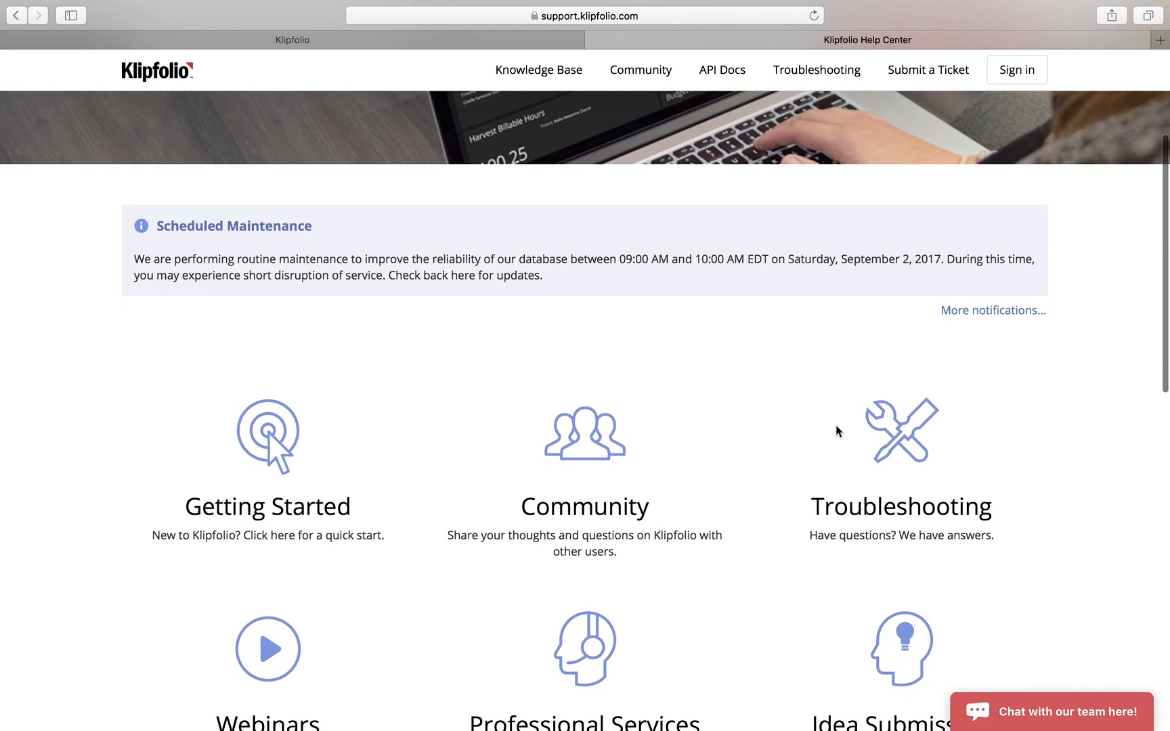
scroll(837, 432, "down", 2)
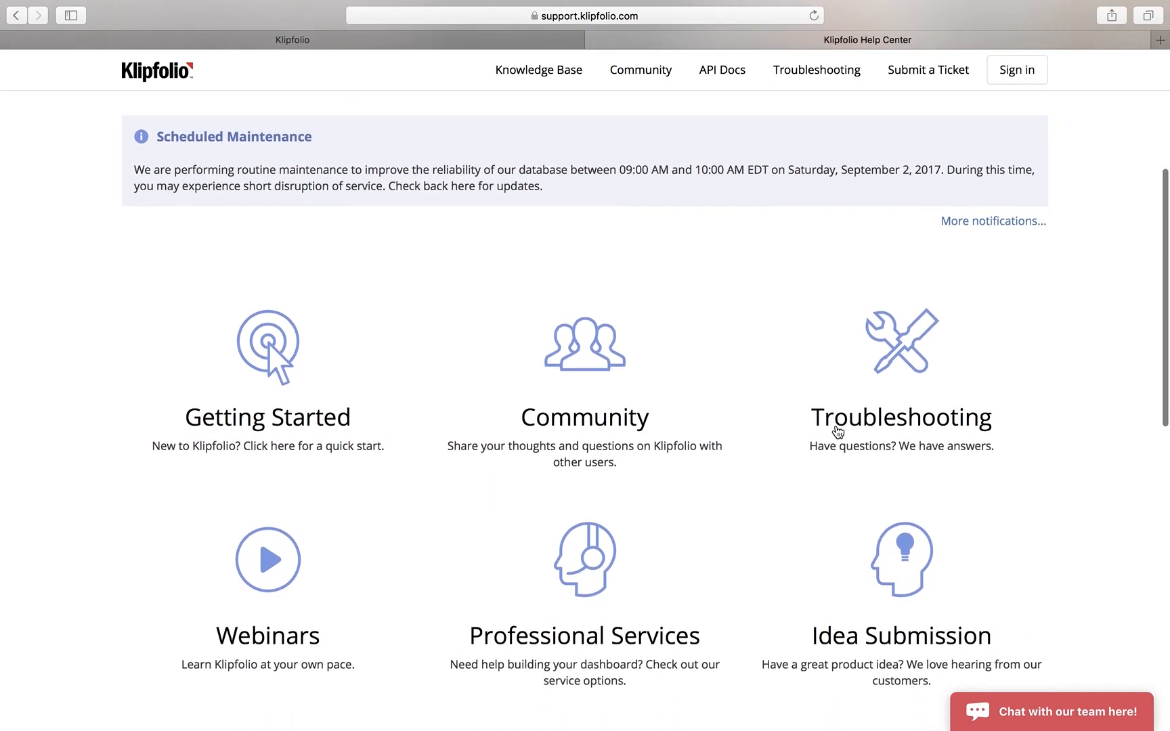
scroll(838, 432, "up", 2)
scroll(837, 431, "up", 5)
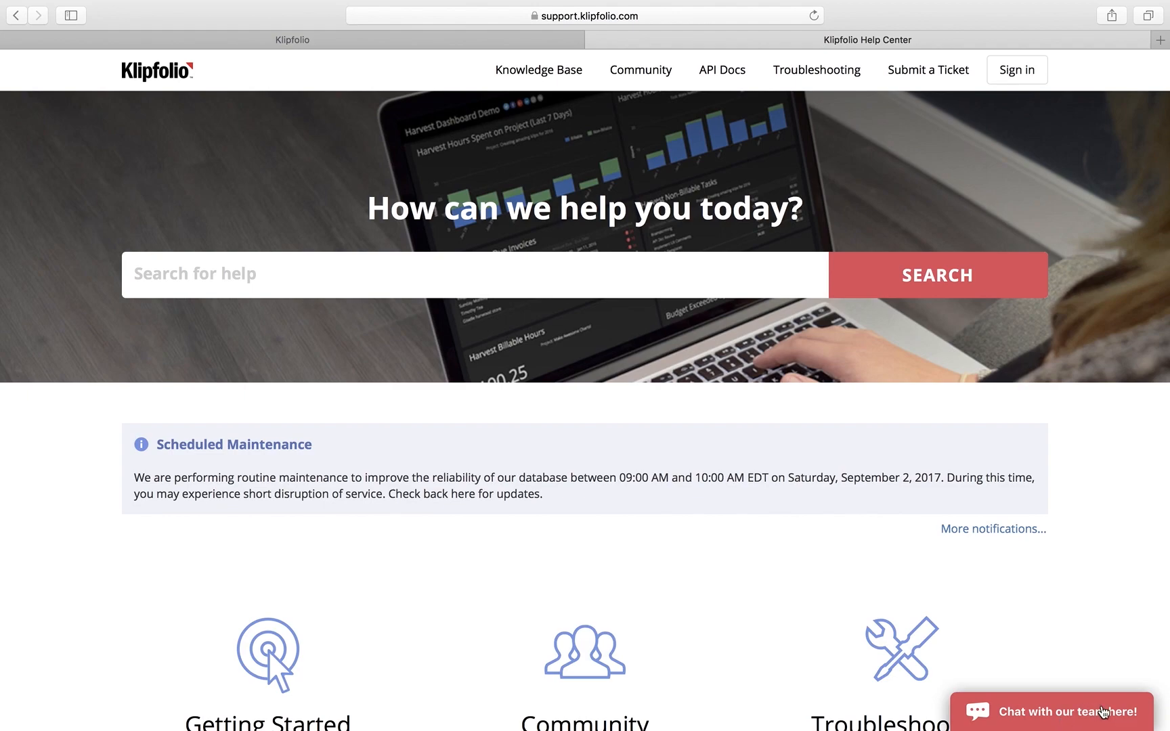
Open the Help Center's live chat form and close it without starting a chat.
left_click(1099, 719)
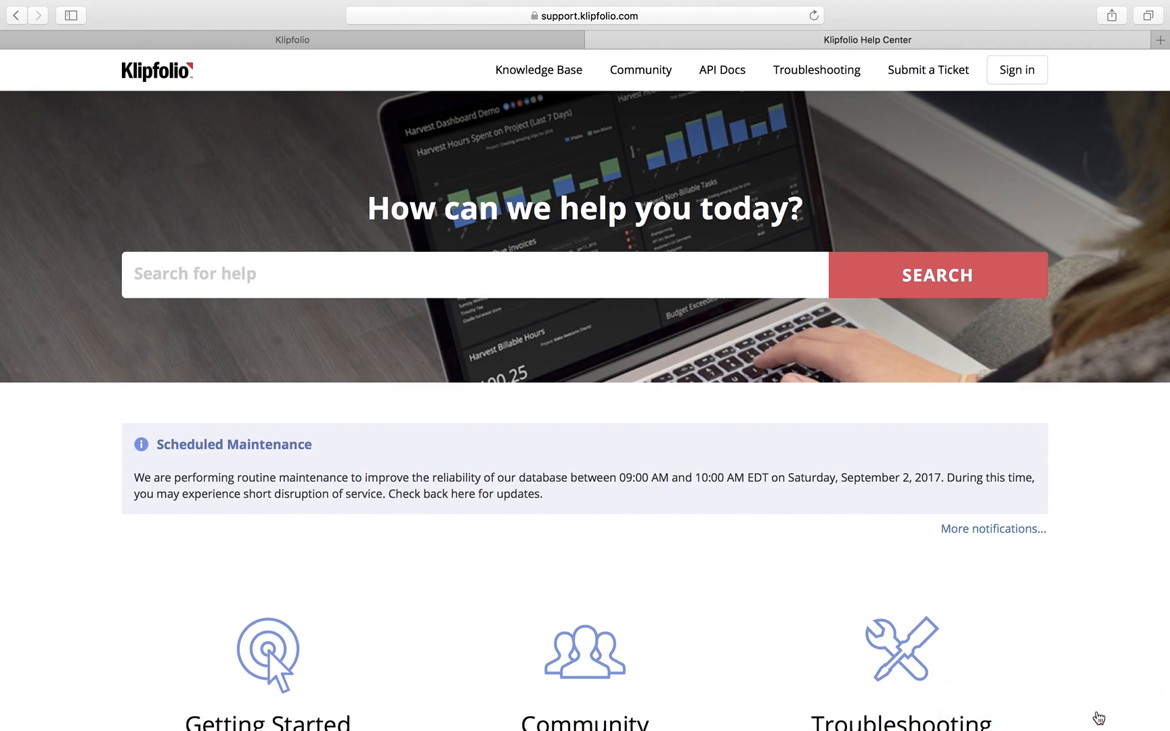
left_click(1083, 714)
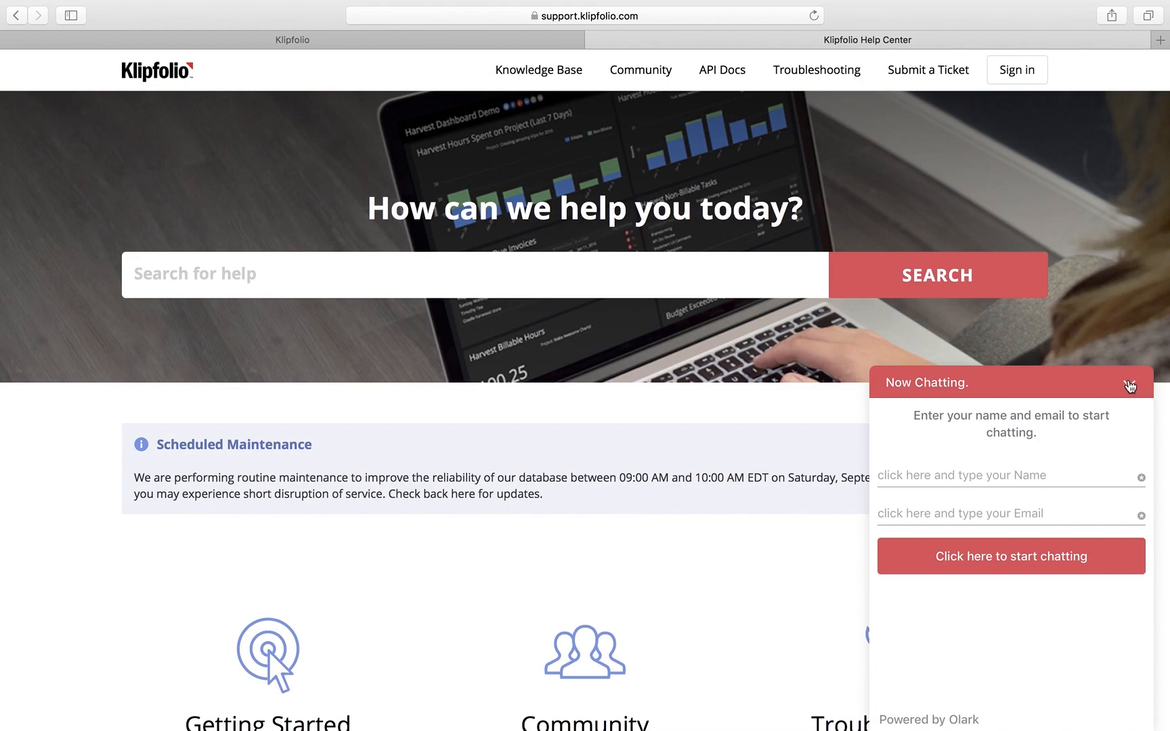
left_click(1129, 383)
Search the Help Center for "select", open the SELECT (+videos) article and look through its syntax and examples.
left_click(480, 277)
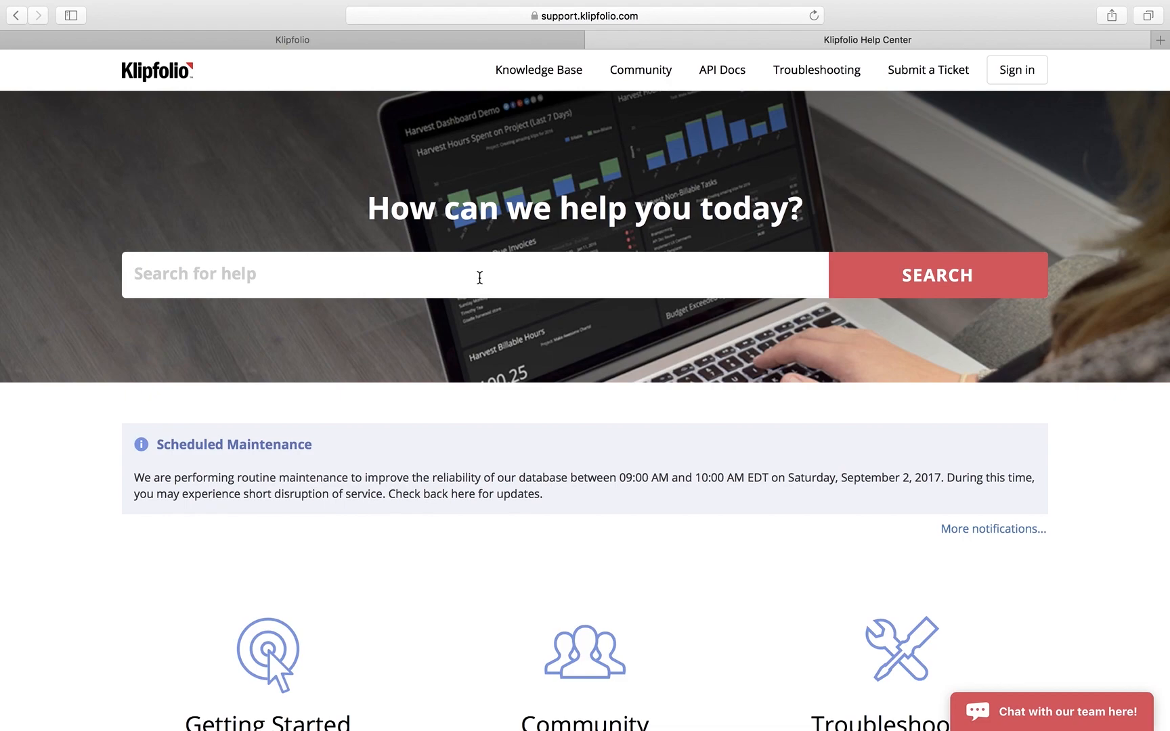
type("select")
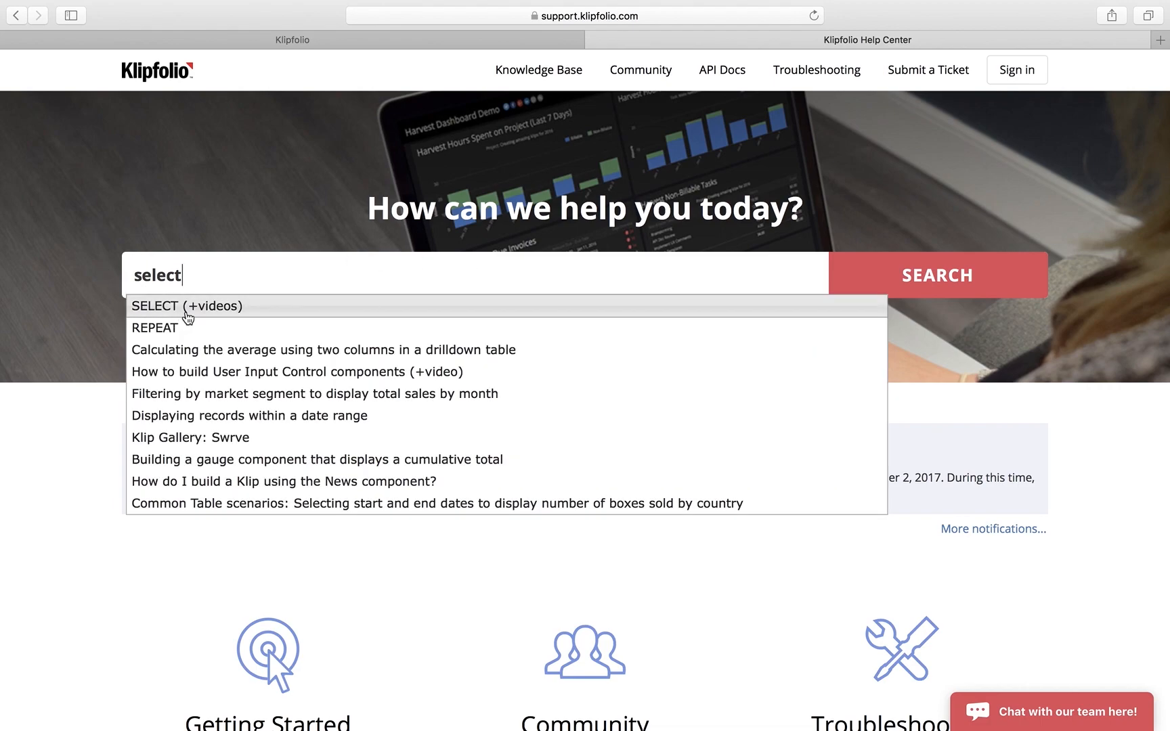
left_click(187, 313)
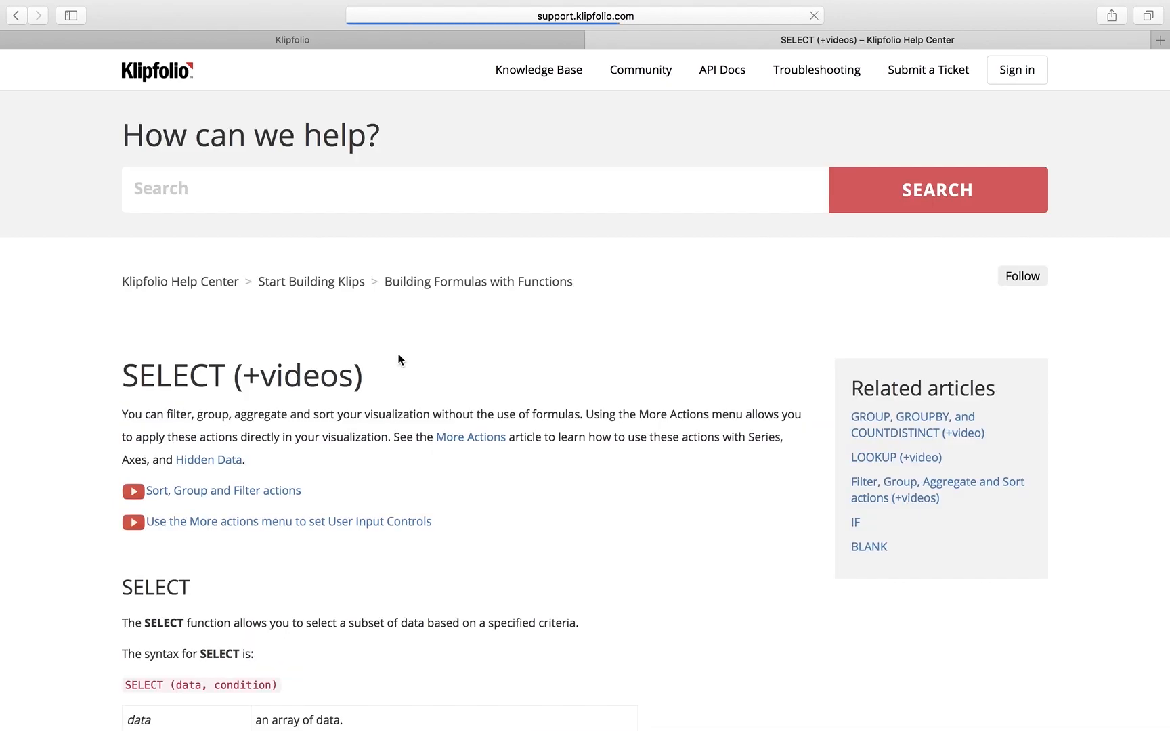
scroll(397, 359, "down", 5)
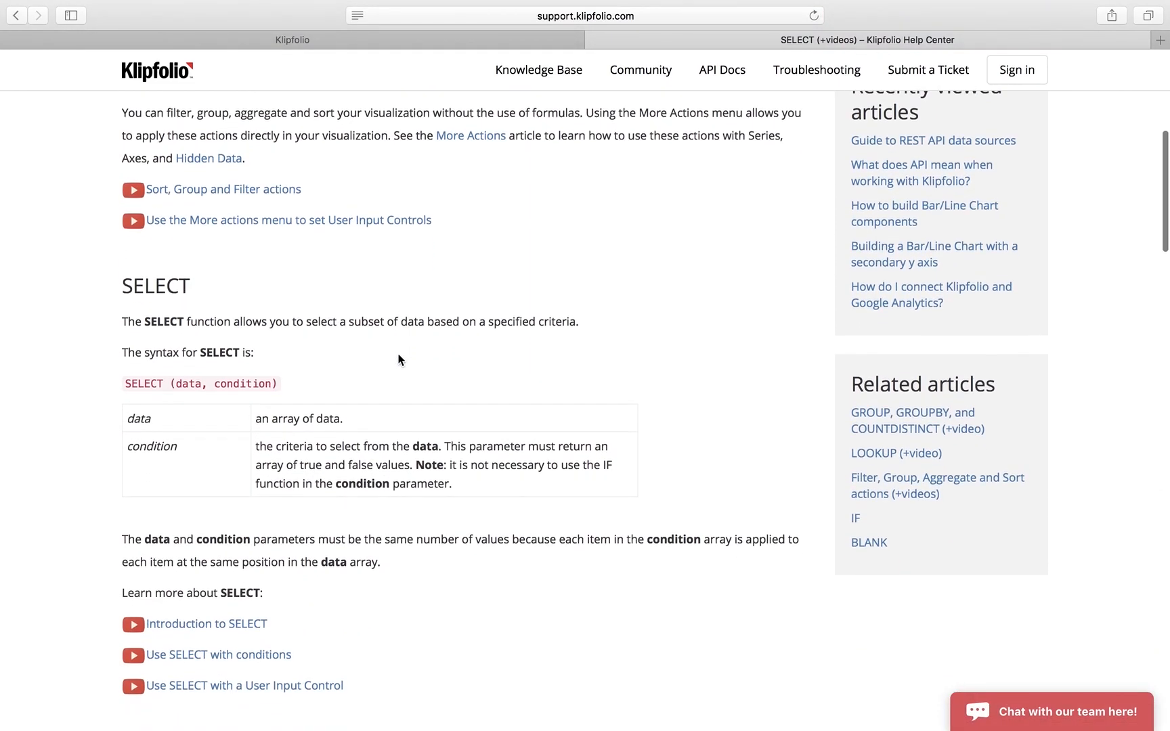
scroll(397, 360, "down", 10)
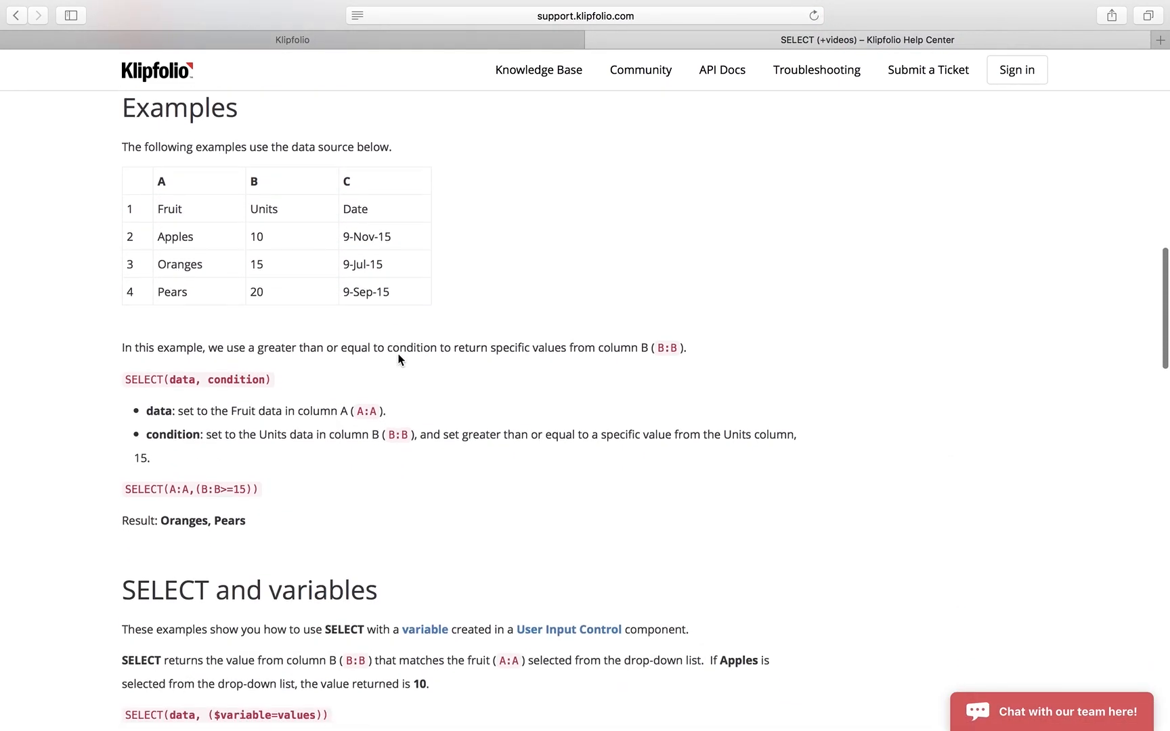
scroll(398, 359, "up", 15)
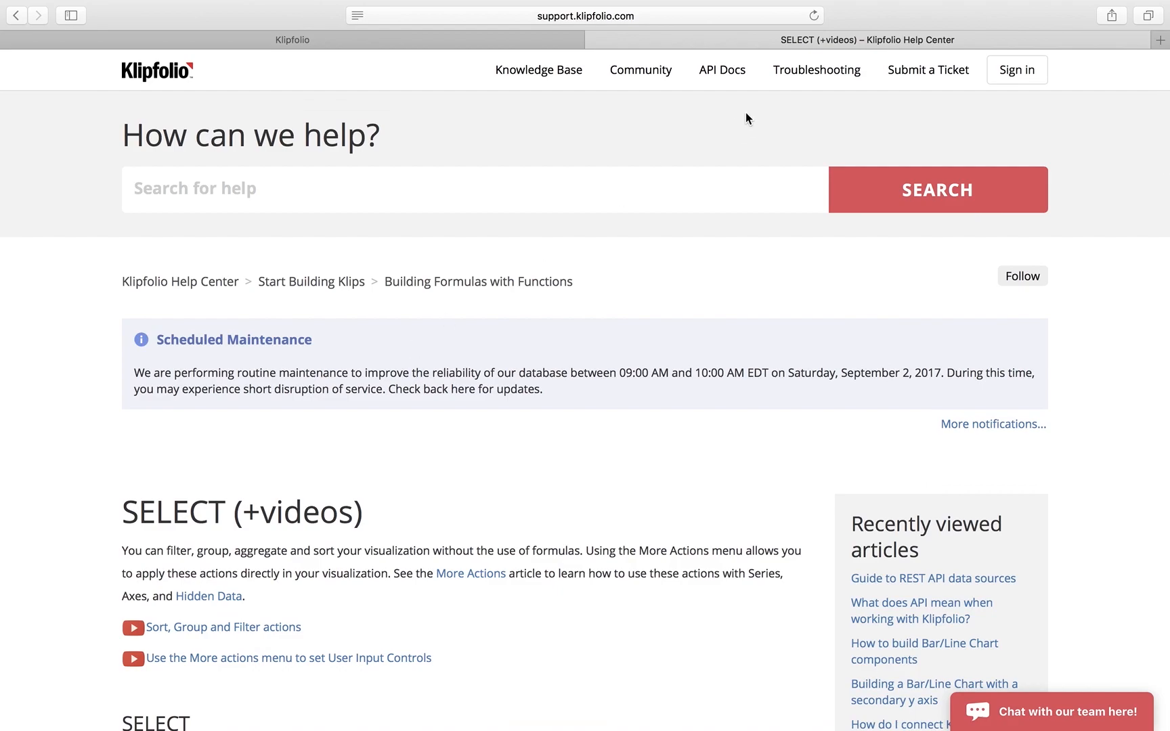
Open the Help Center's Submit a Ticket form.
left_click(921, 71)
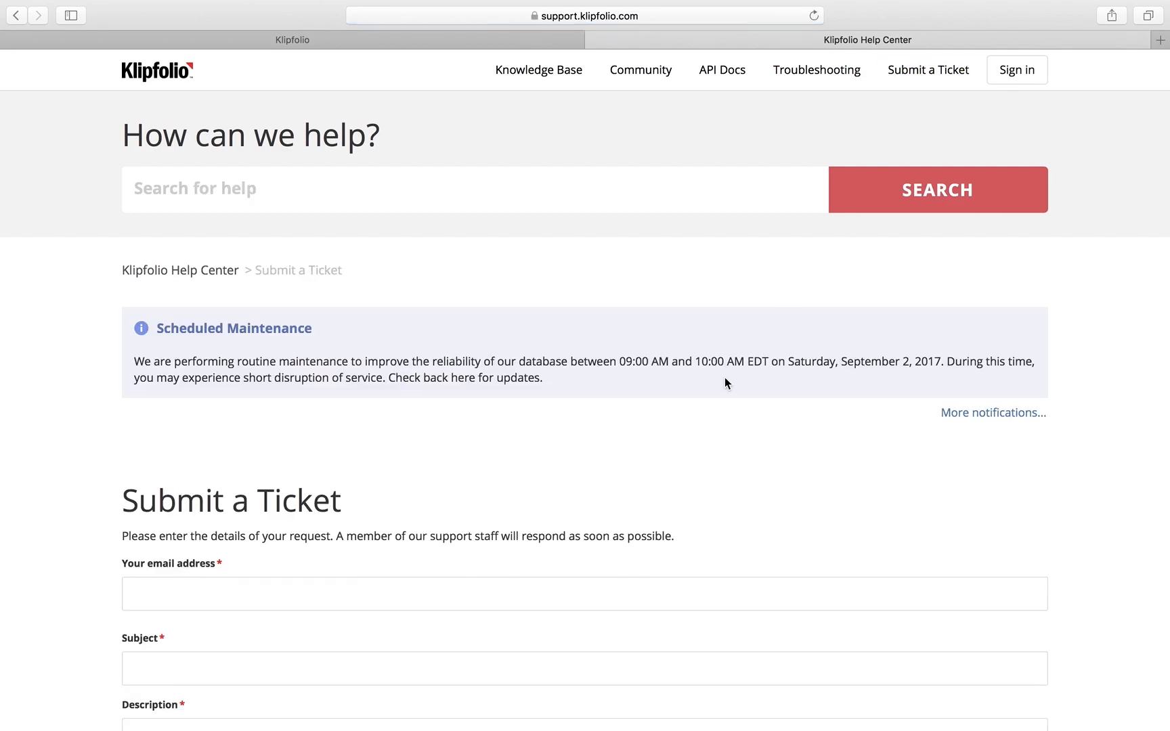
Look through the Submit a Ticket form's email address, subject, description and attachment fields.
scroll(677, 384, "down", 5)
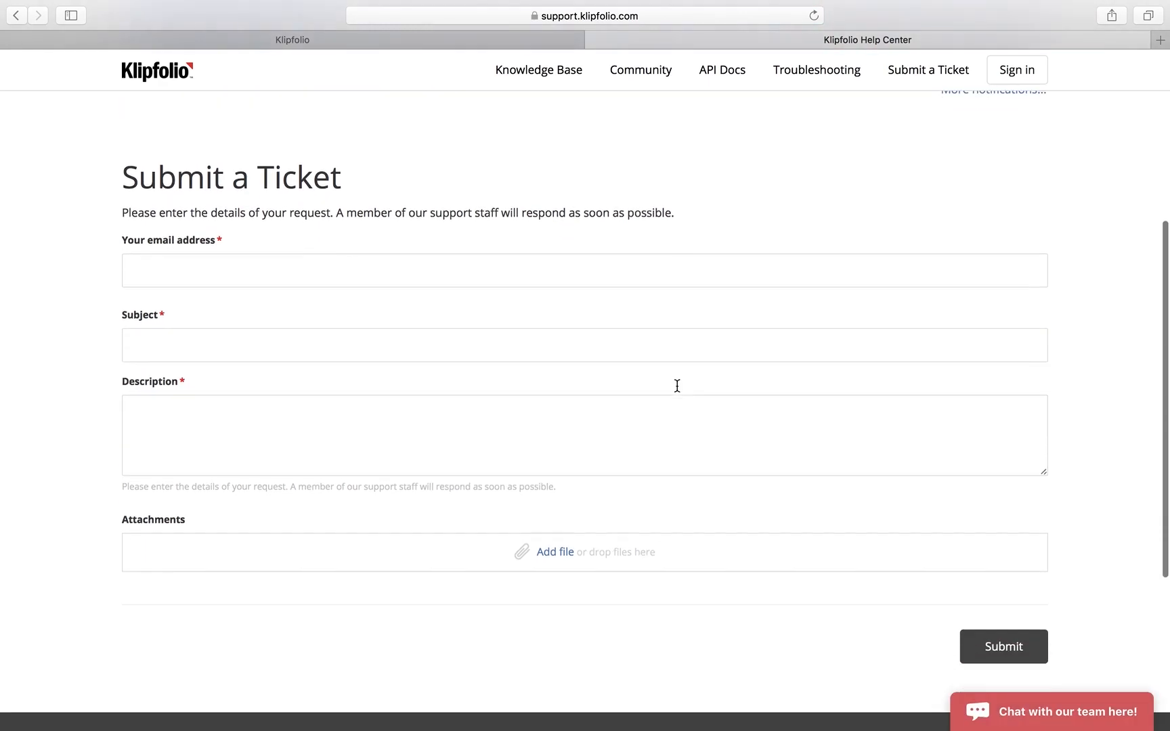
scroll(677, 385, "down", 3)
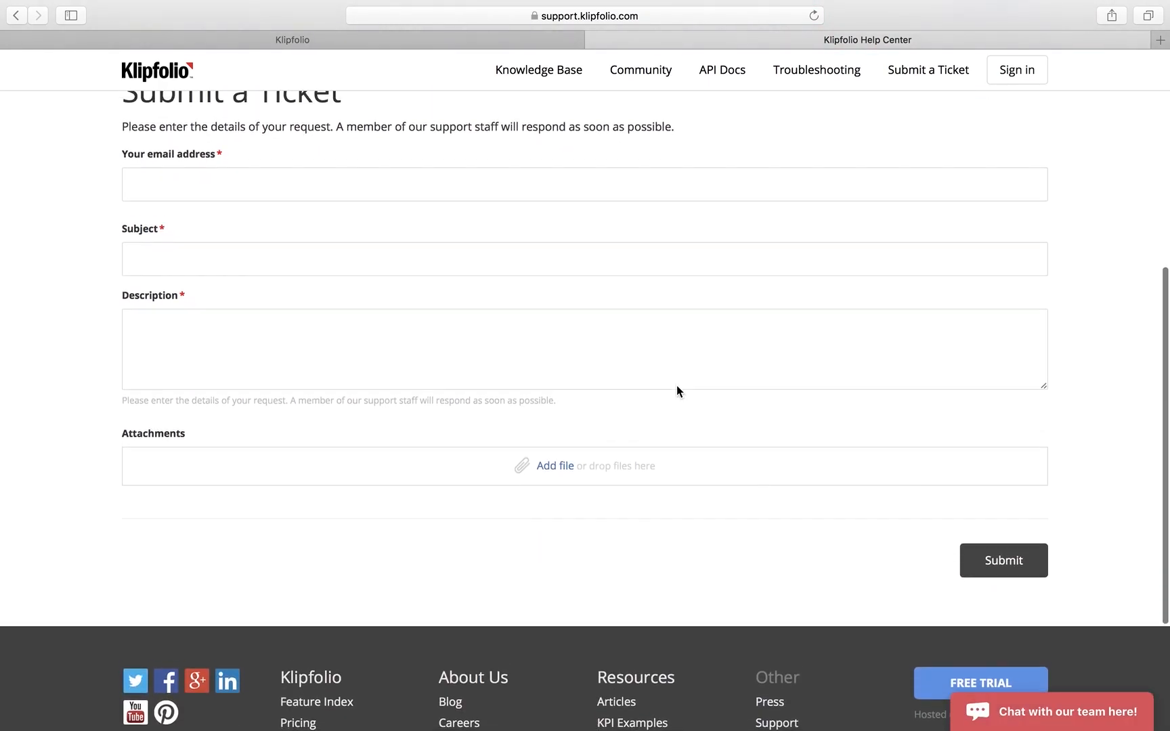
scroll(677, 389, "up", 4)
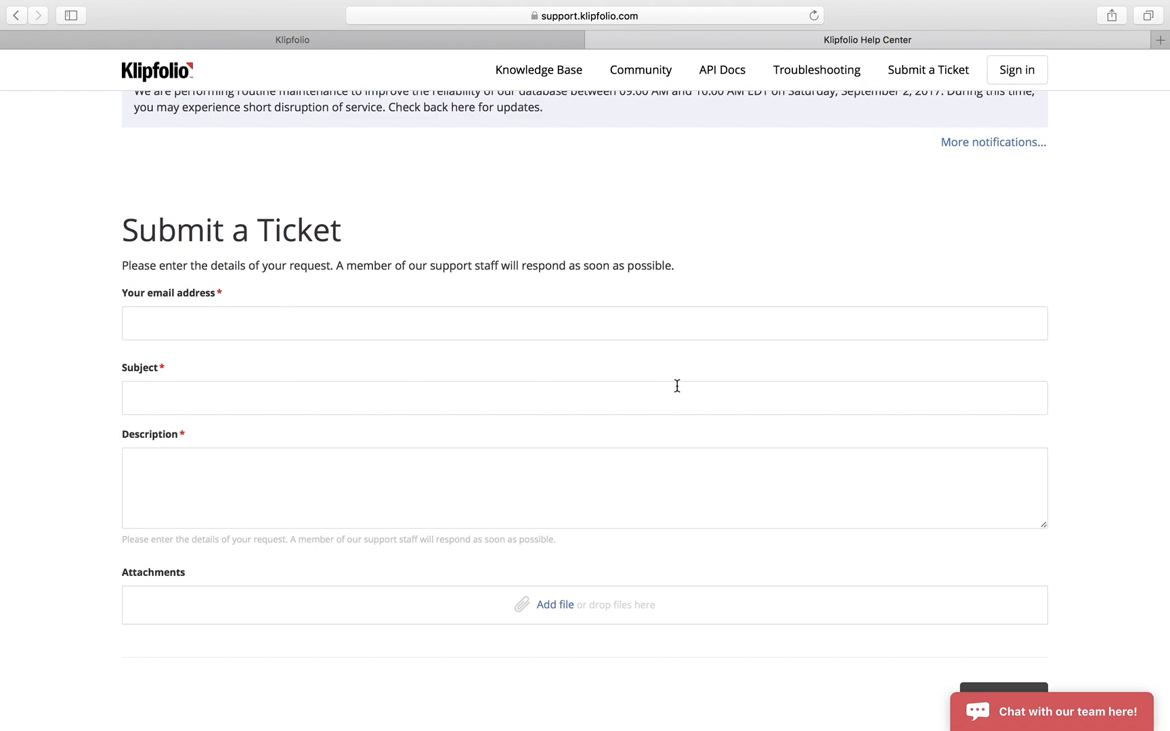
scroll(677, 385, "up", 6)
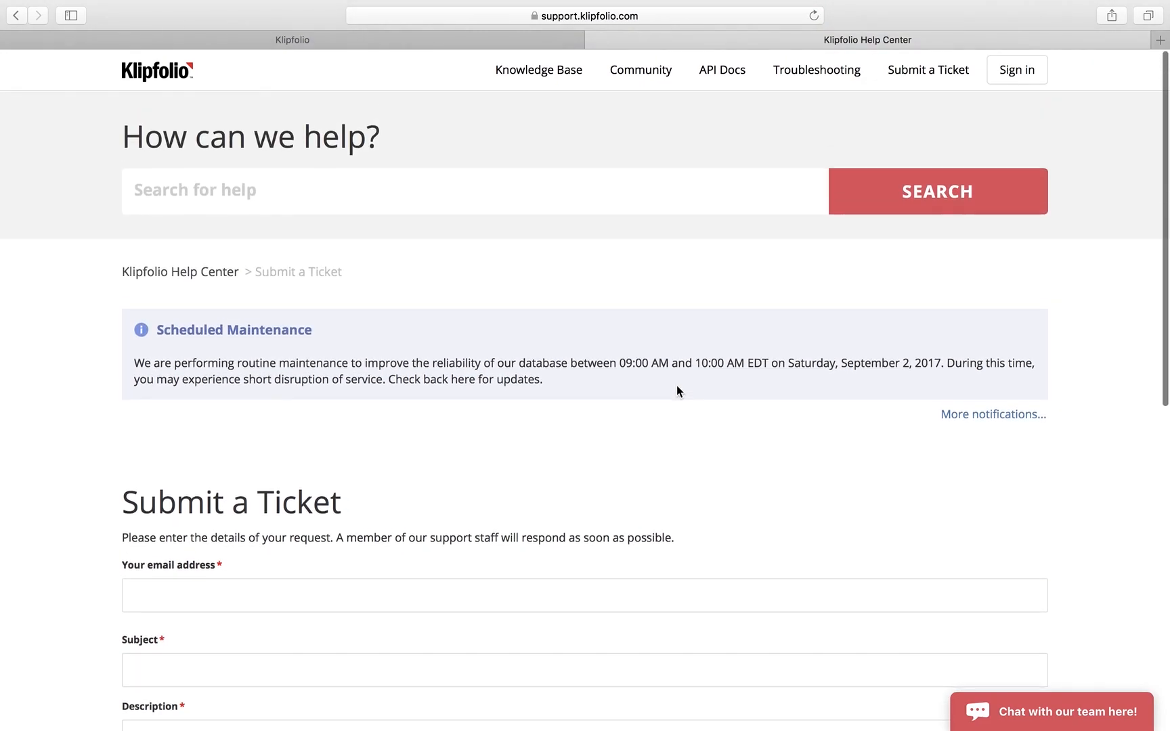
scroll(676, 385, "down", 1)
scroll(676, 385, "up", 1)
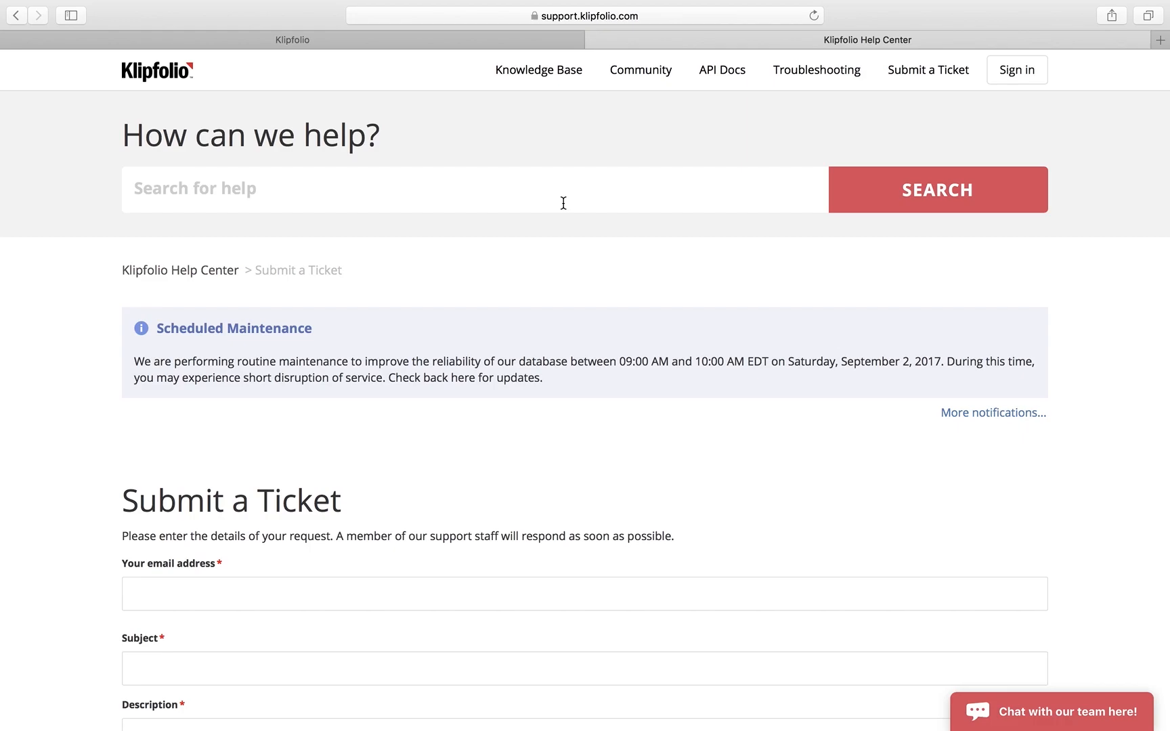
scroll(563, 203, "down", 5)
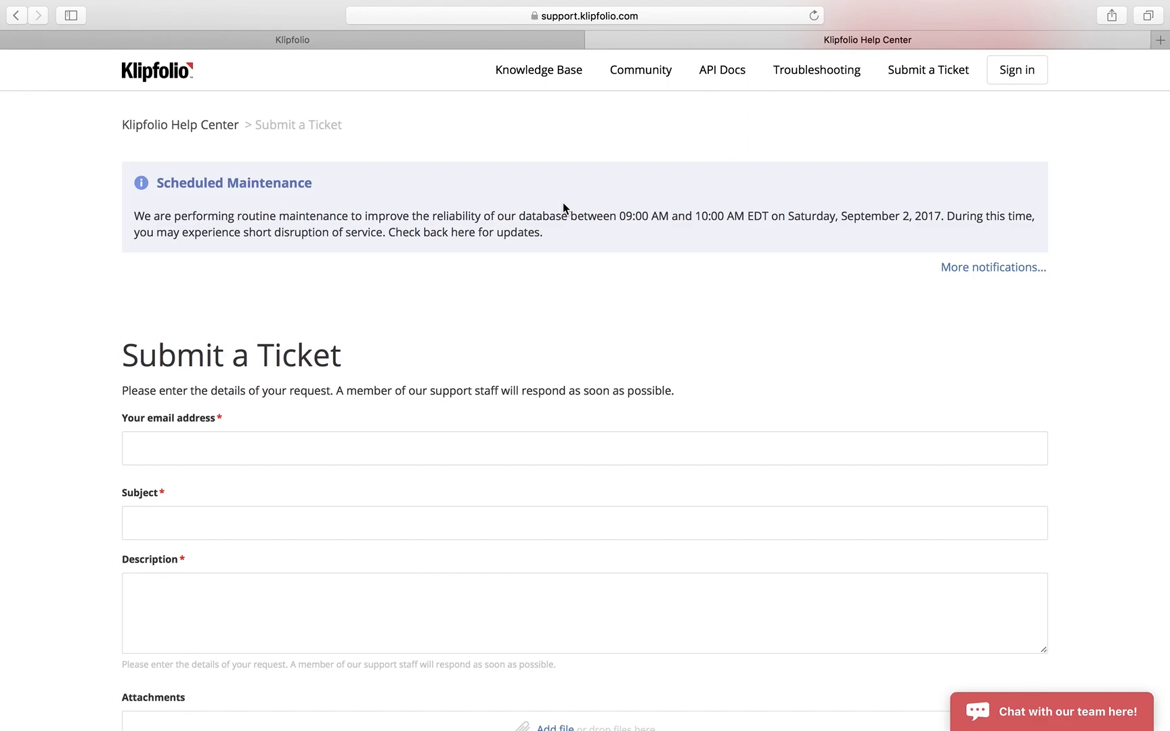
Switch back to the Klipfolio dashboard and review the Sales - Today, Units by State and Date Picker Klips.
left_click(431, 43)
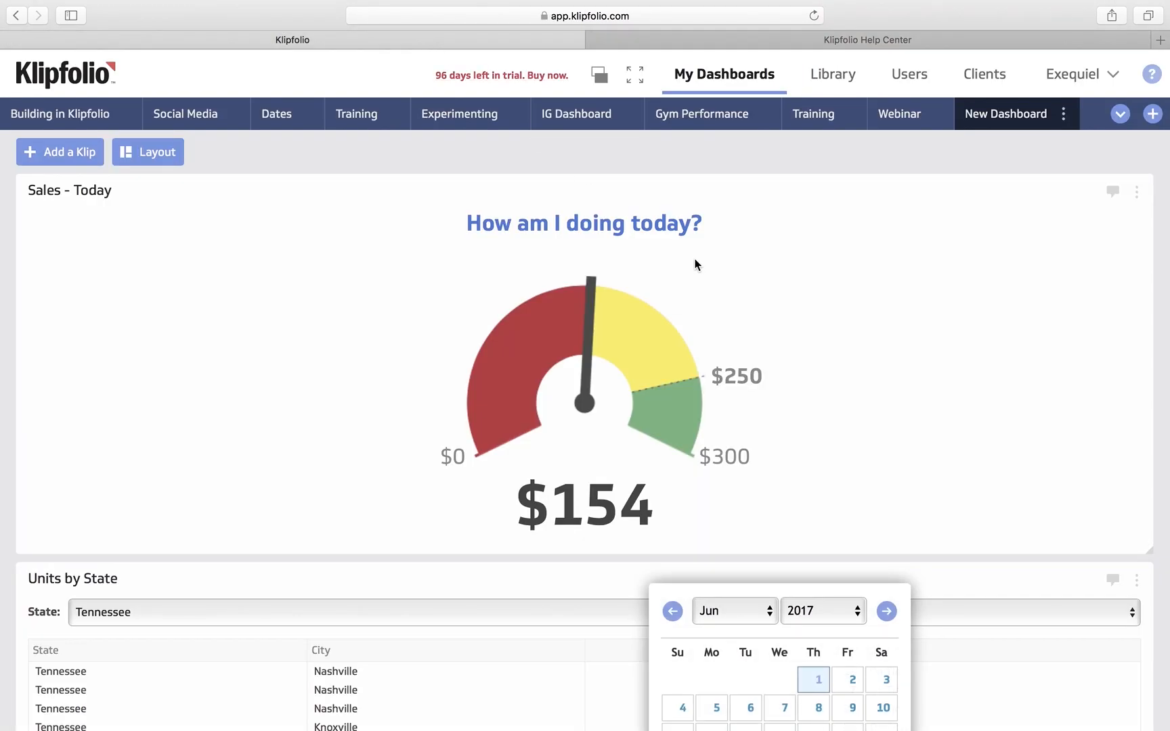
scroll(804, 316, "down", 5)
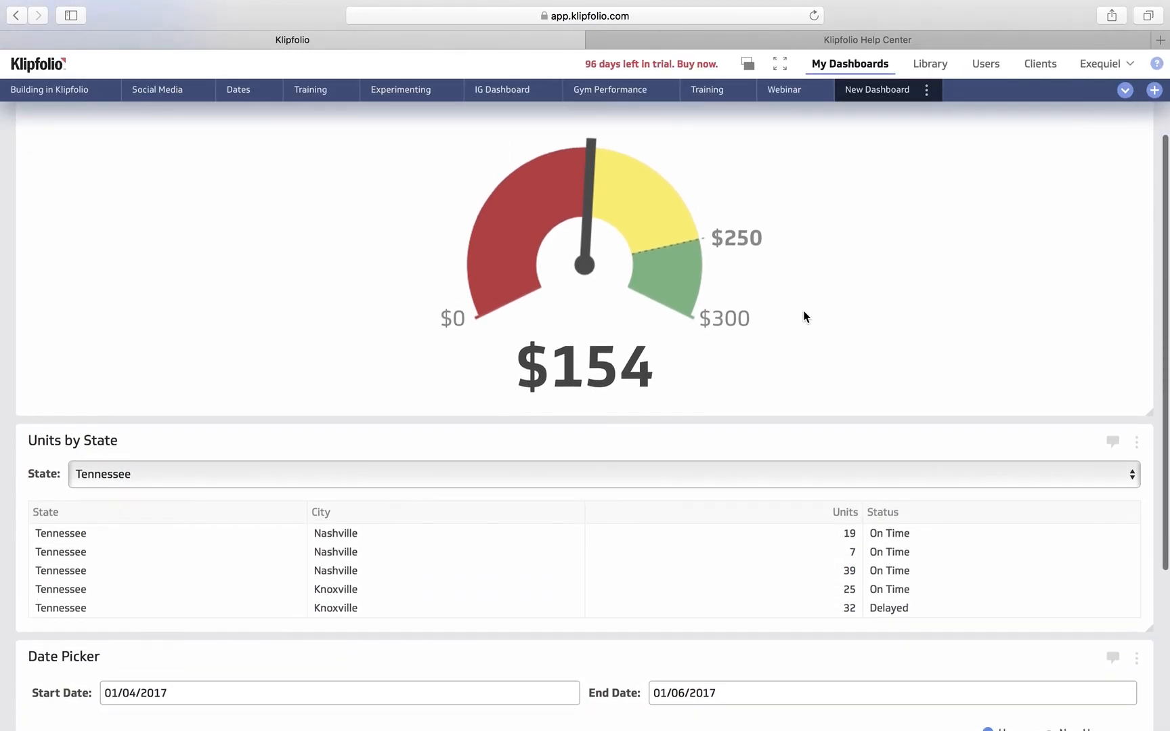
scroll(804, 317, "down", 3)
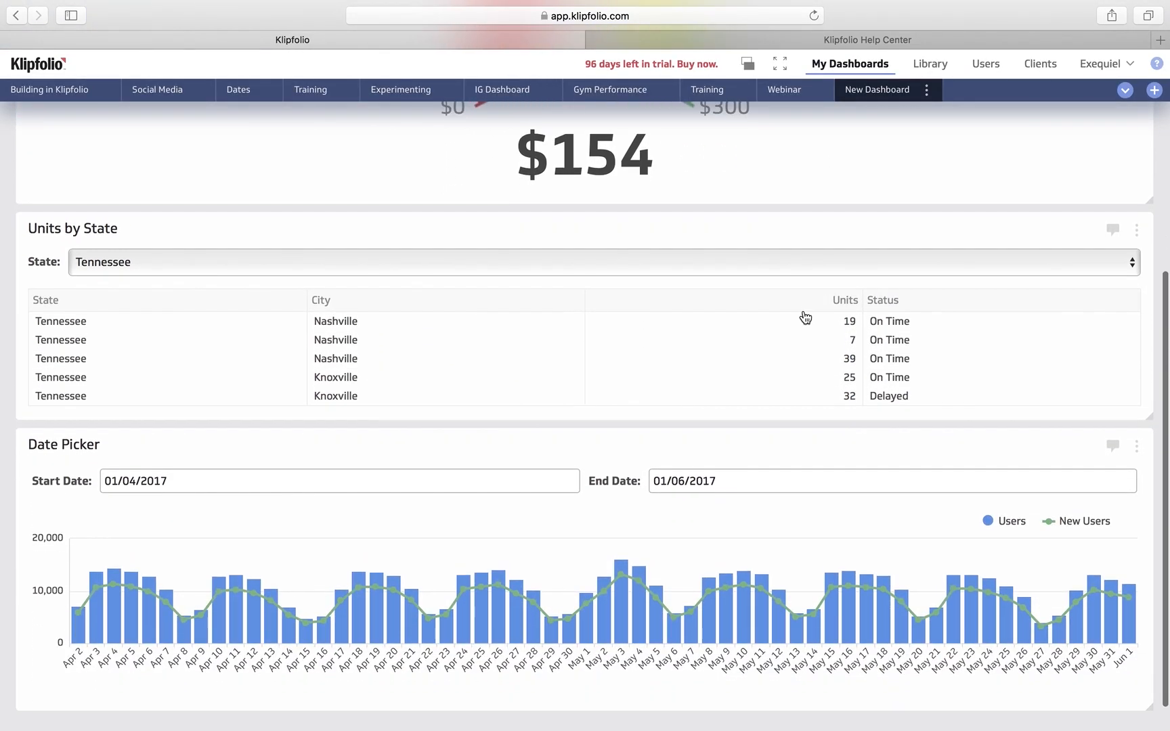
scroll(805, 317, "down", 2)
scroll(804, 316, "up", 5)
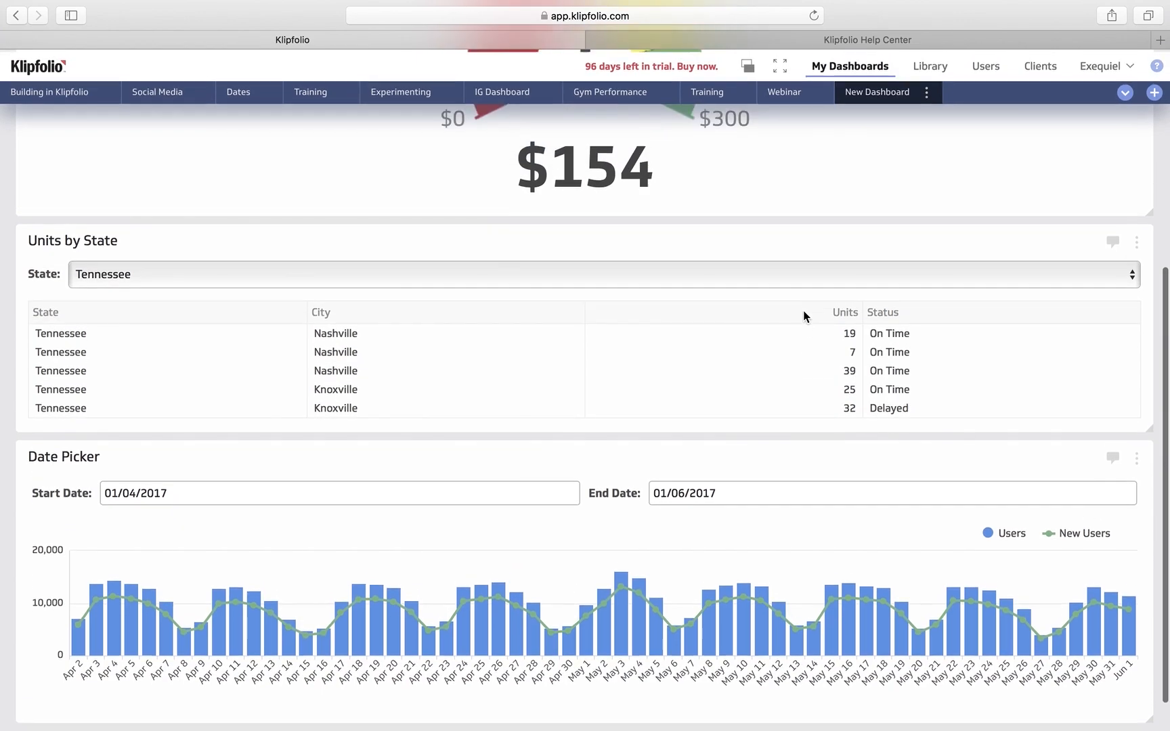
scroll(803, 311, "up", 3)
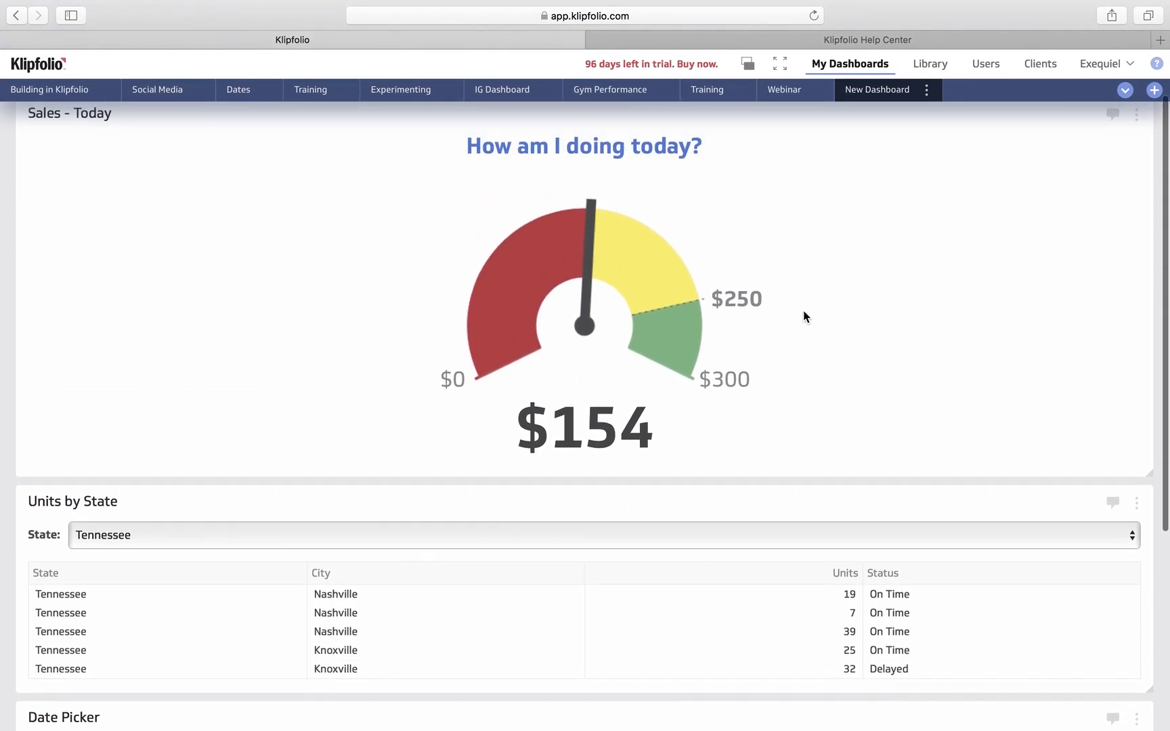